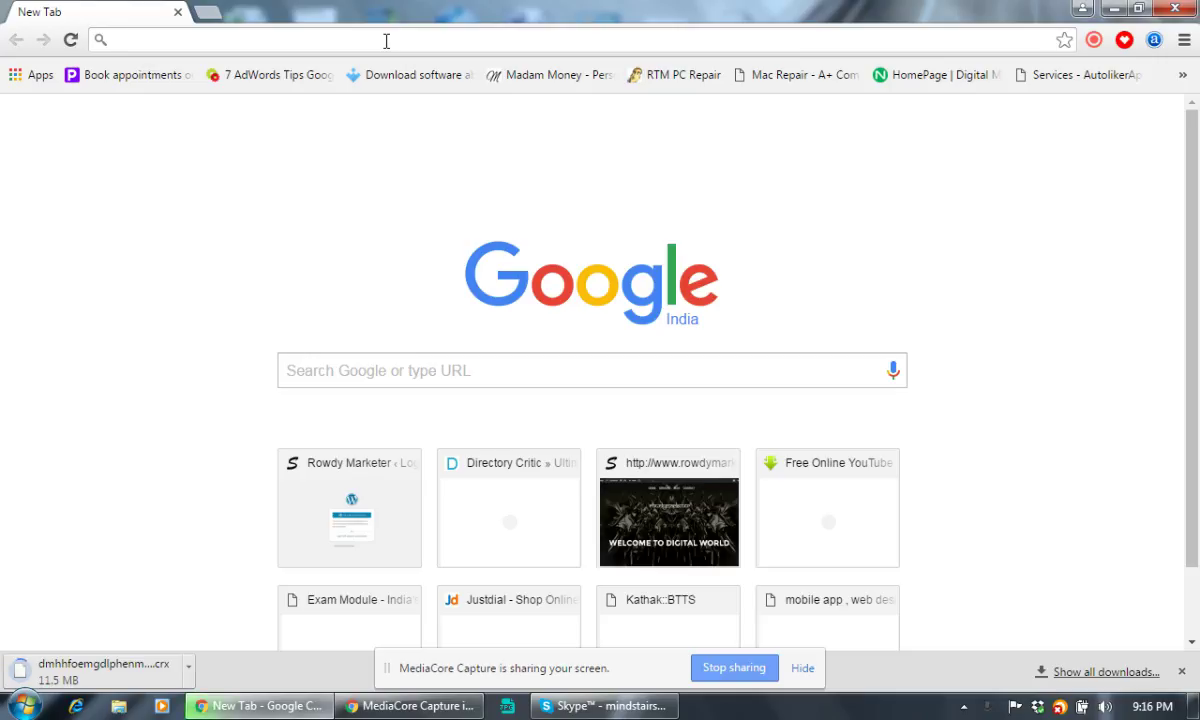
Step: Open the website bibs.co.in in the browser
text(b)
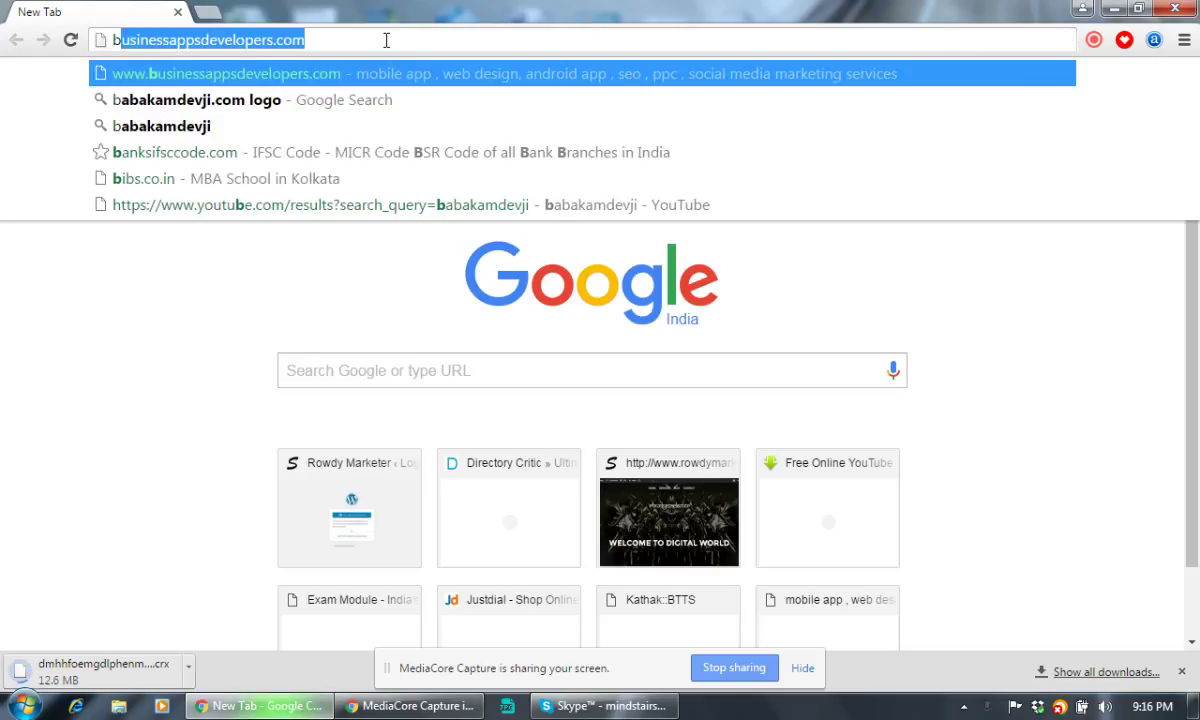
text(is)
key(BackSpace)
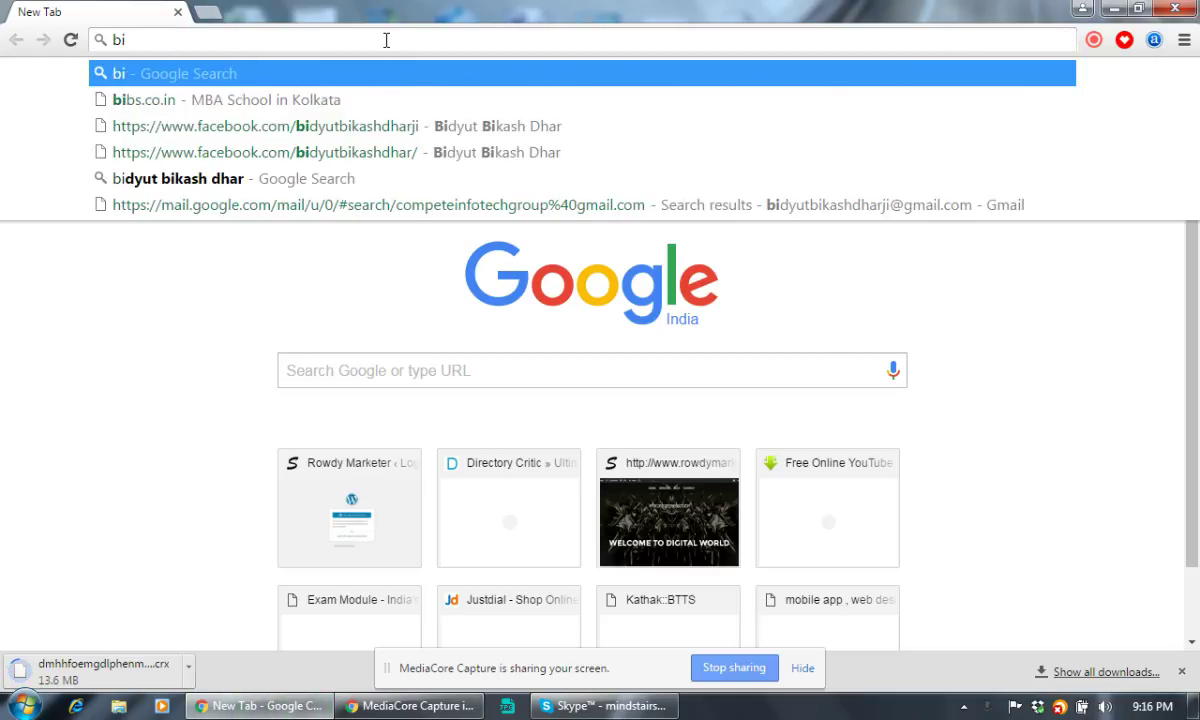
text(bs.co.in)
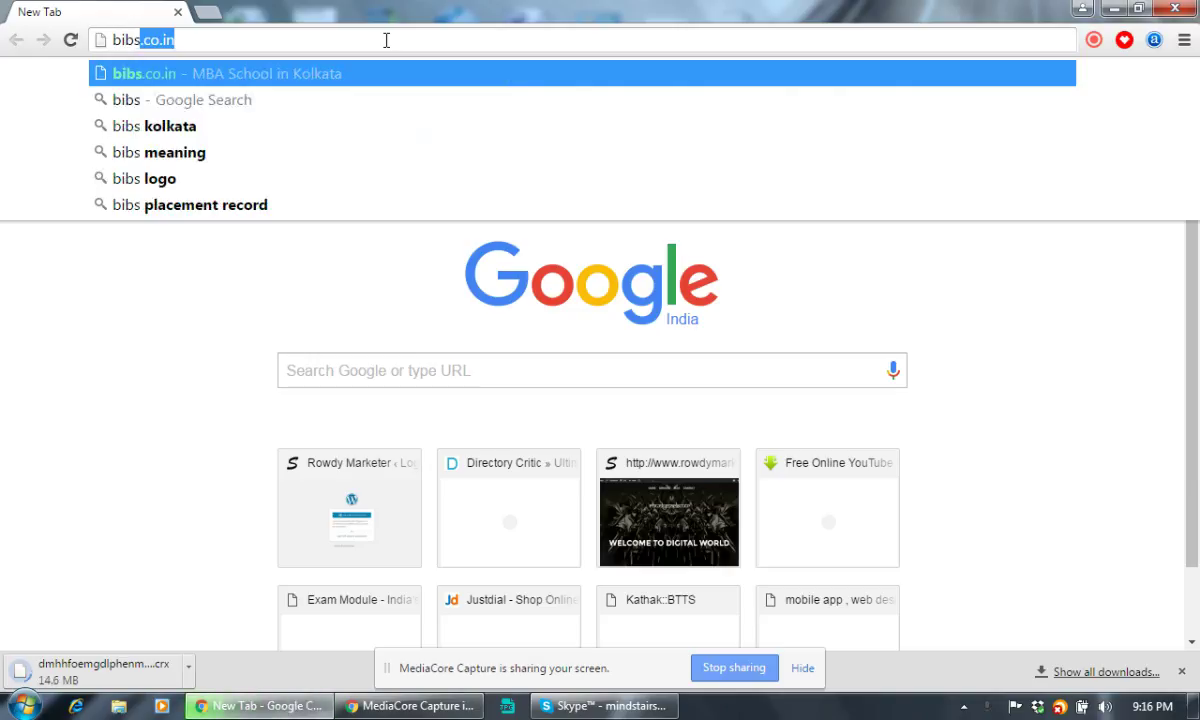
key(Return)
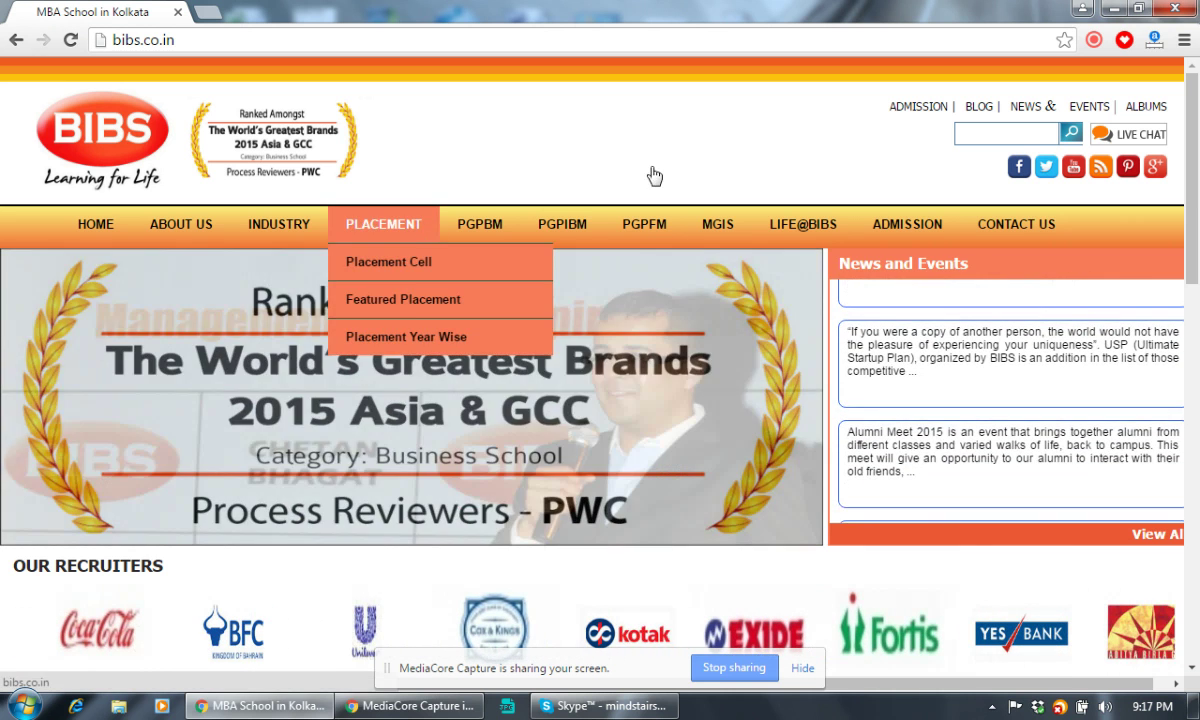
Step: Switch to the desktop and create a new text document there
key(super+d)
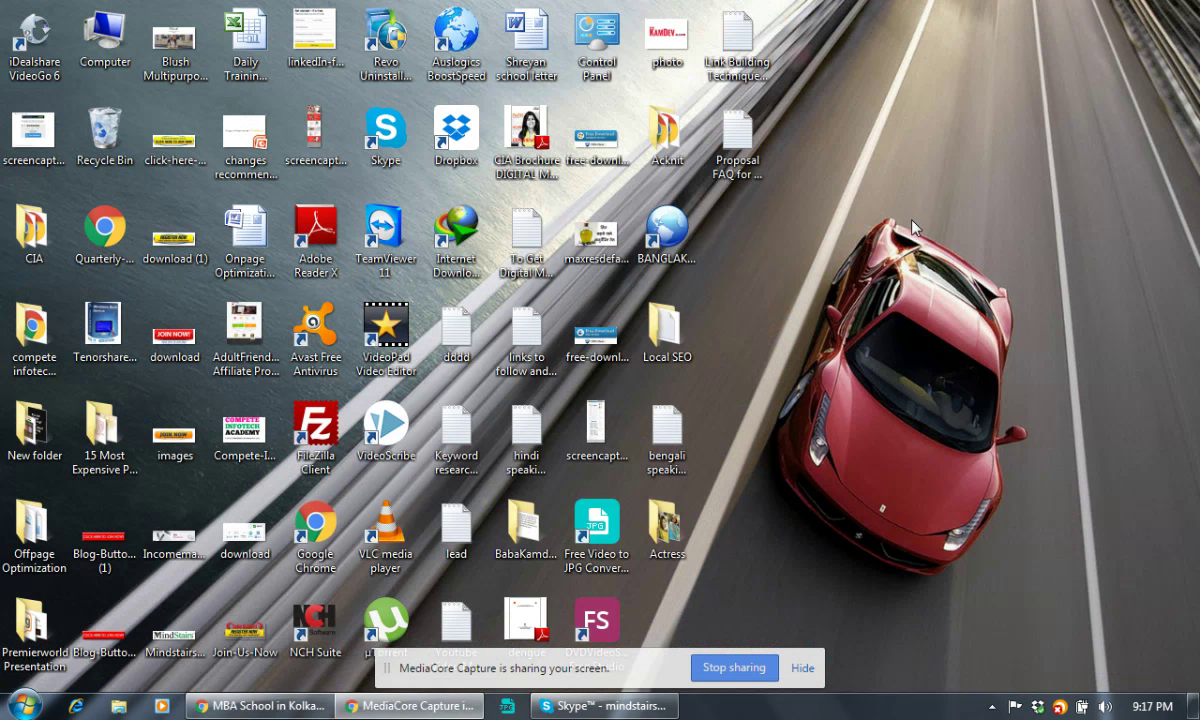
right_click(815, 272)
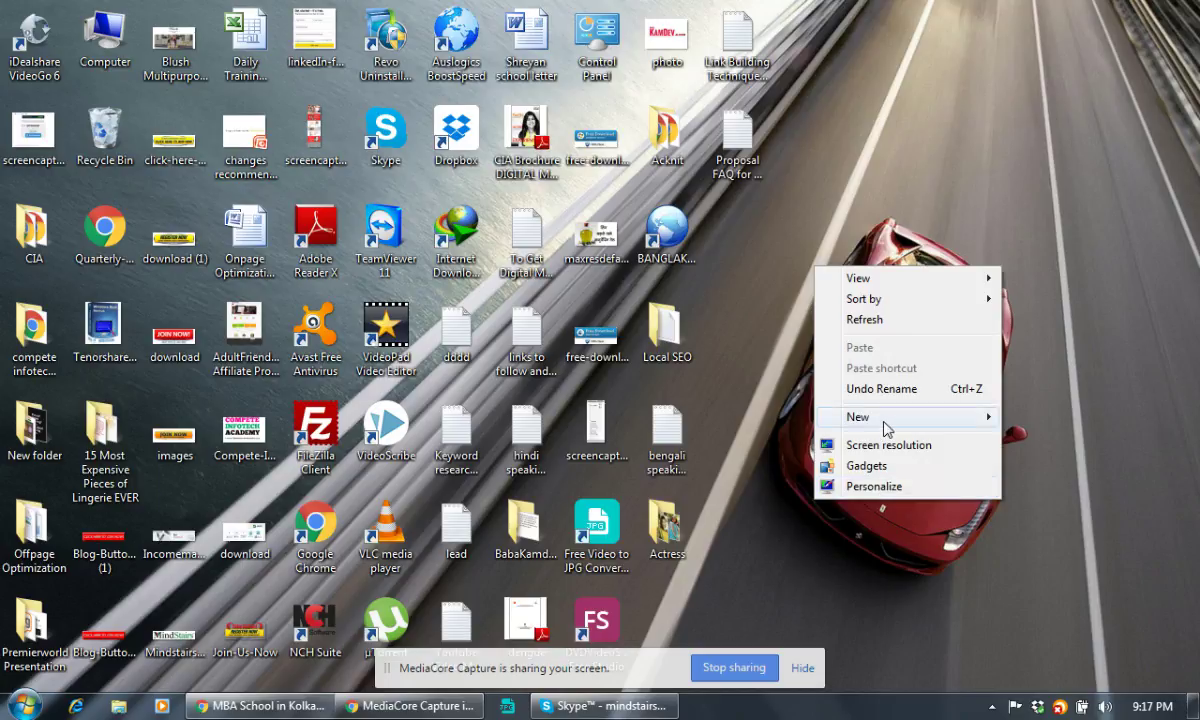
mouse_move(885, 428)
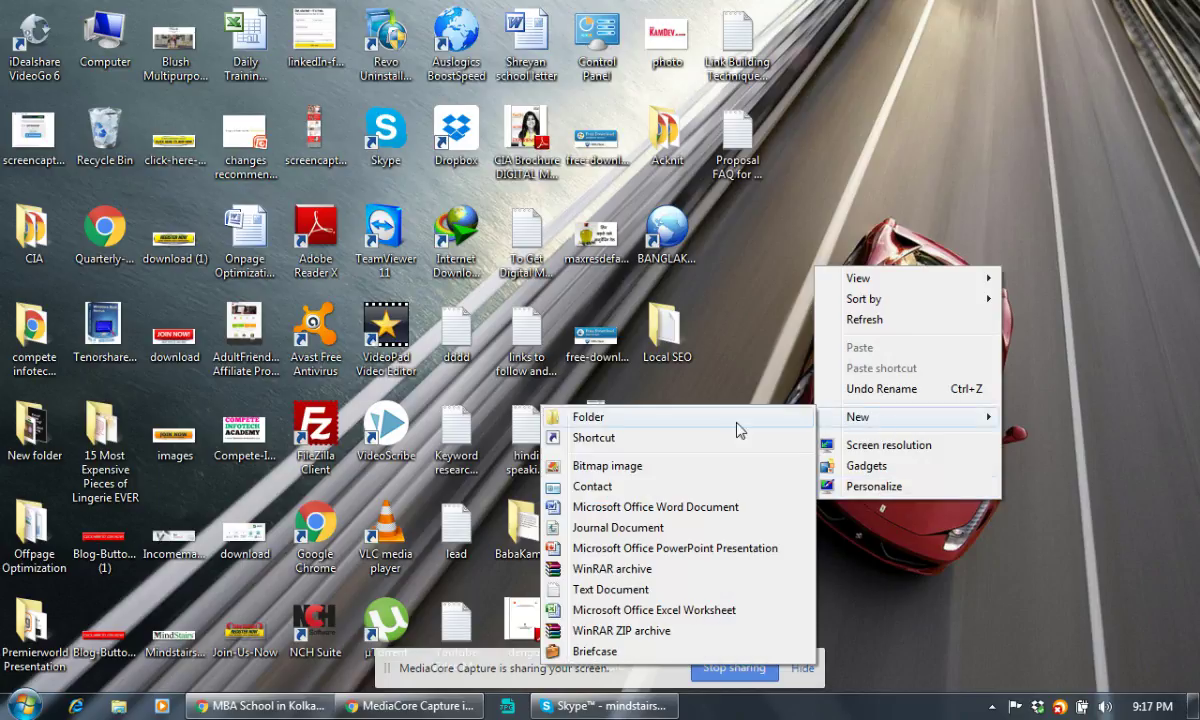
click(600, 589)
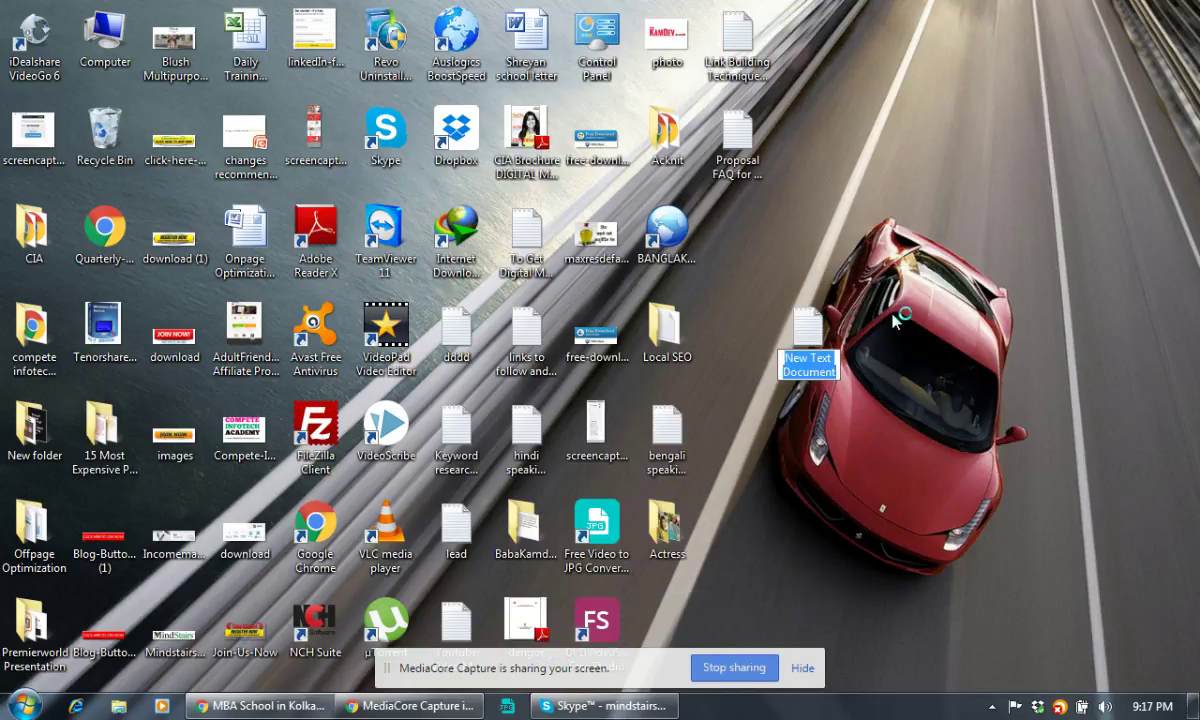
Step: Name the new text document "How to Start SEO for a Website - Tr"
text(SEO)
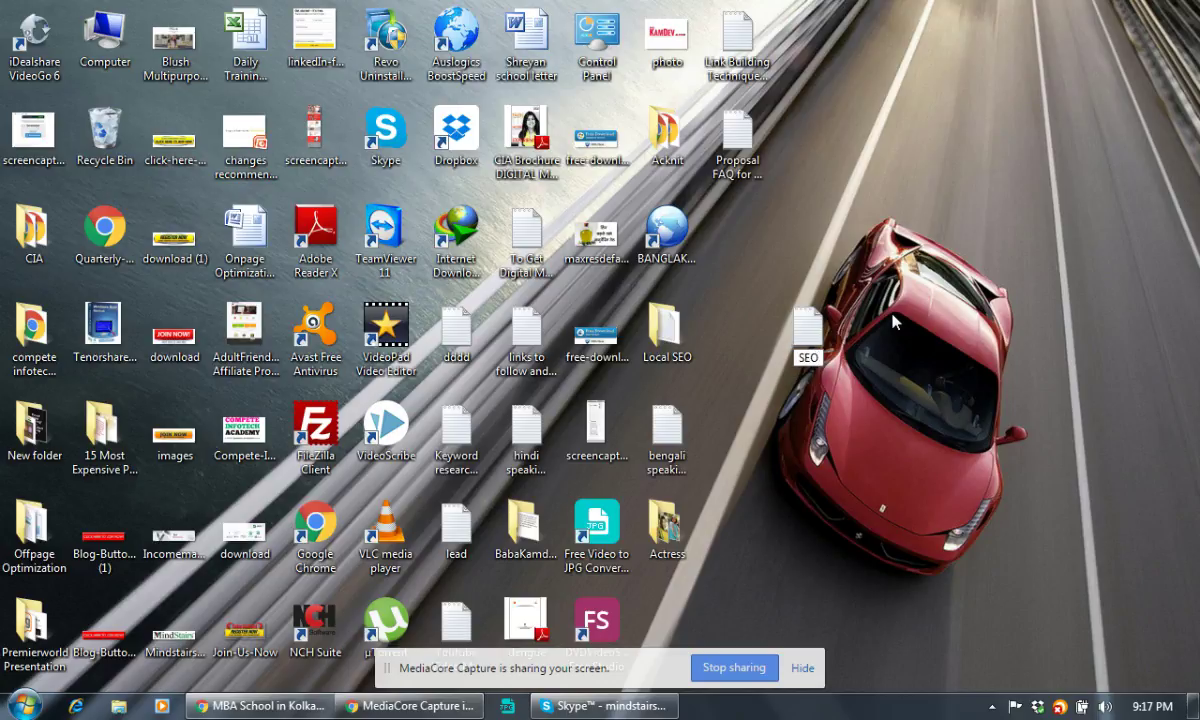
text( Start)
key(BackSpace)
key(BackSpace)
key(BackSpace)
key(BackSpace)
key(BackSpace)
key(BackSpace)
key(BackSpace)
key(BackSpace)
key(Home)
text(How to Start SEO for)
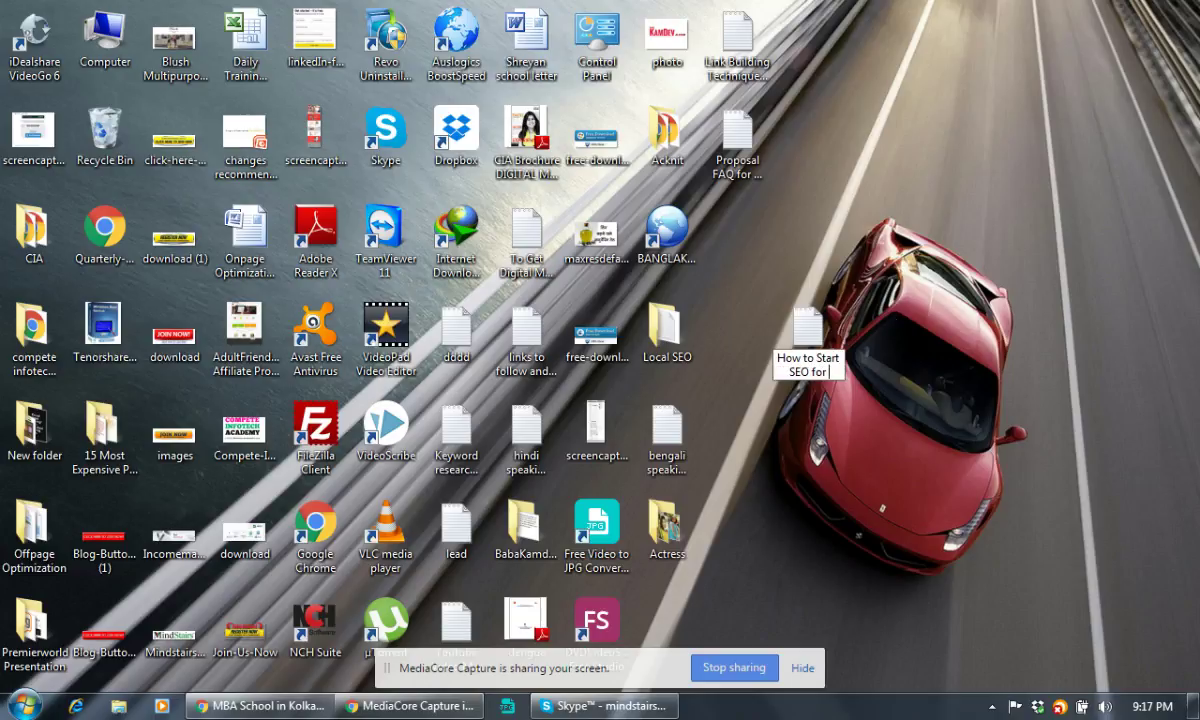
text( a QWeb)
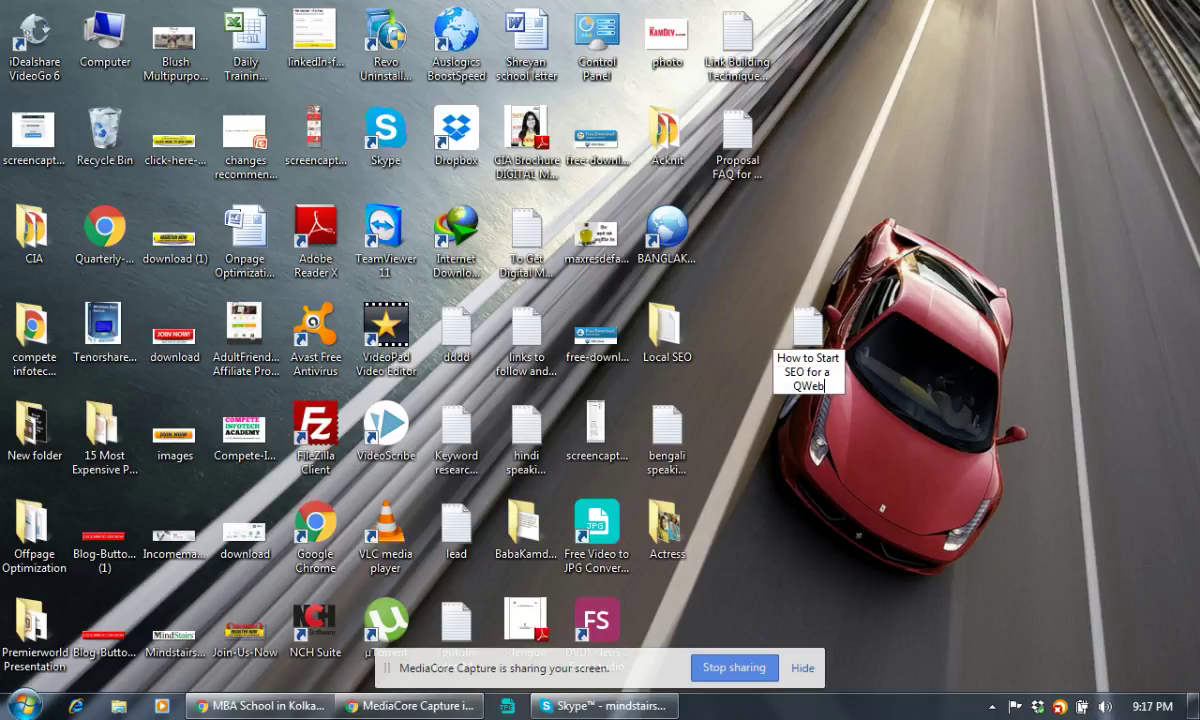
key(BackSpace)
key(BackSpace)
key(BackSpace)
key(BackSpace)
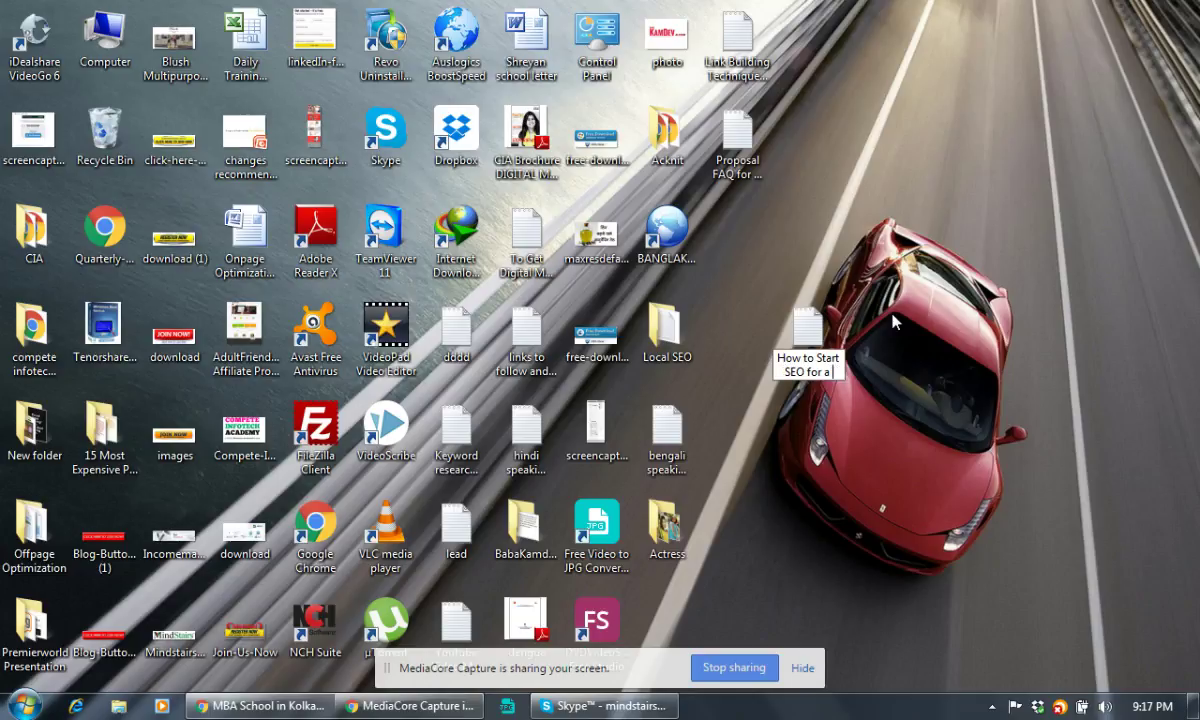
text(Website -)
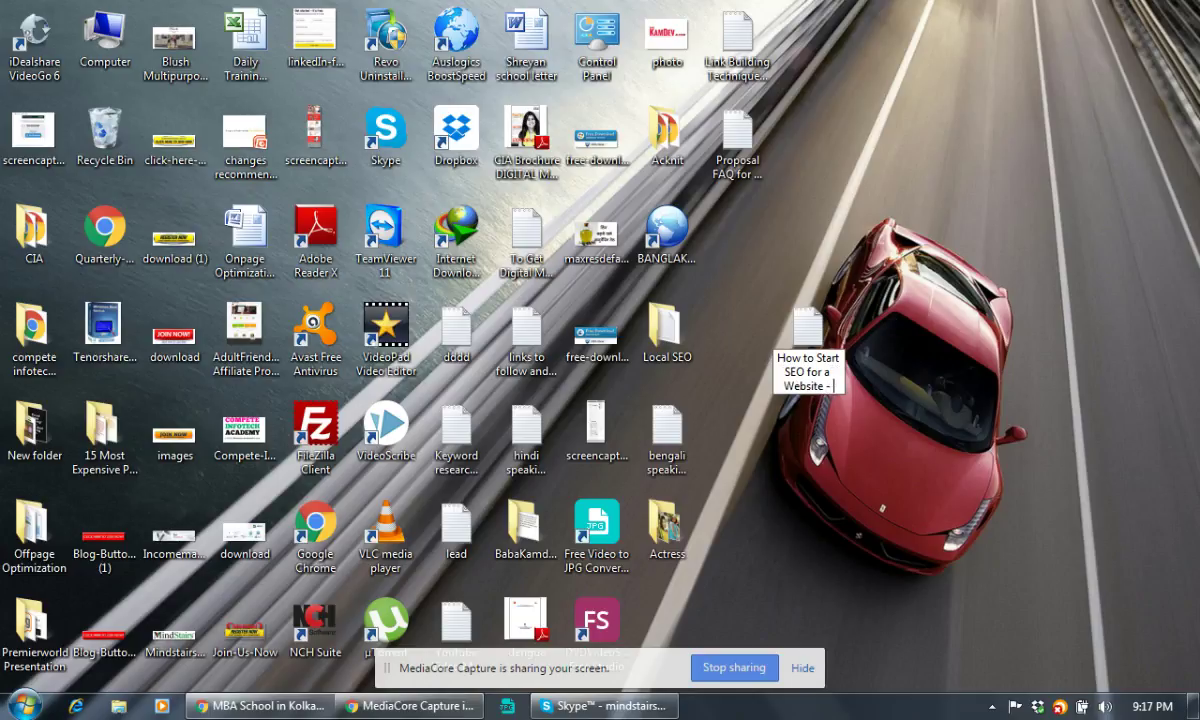
key(alt+Tab)
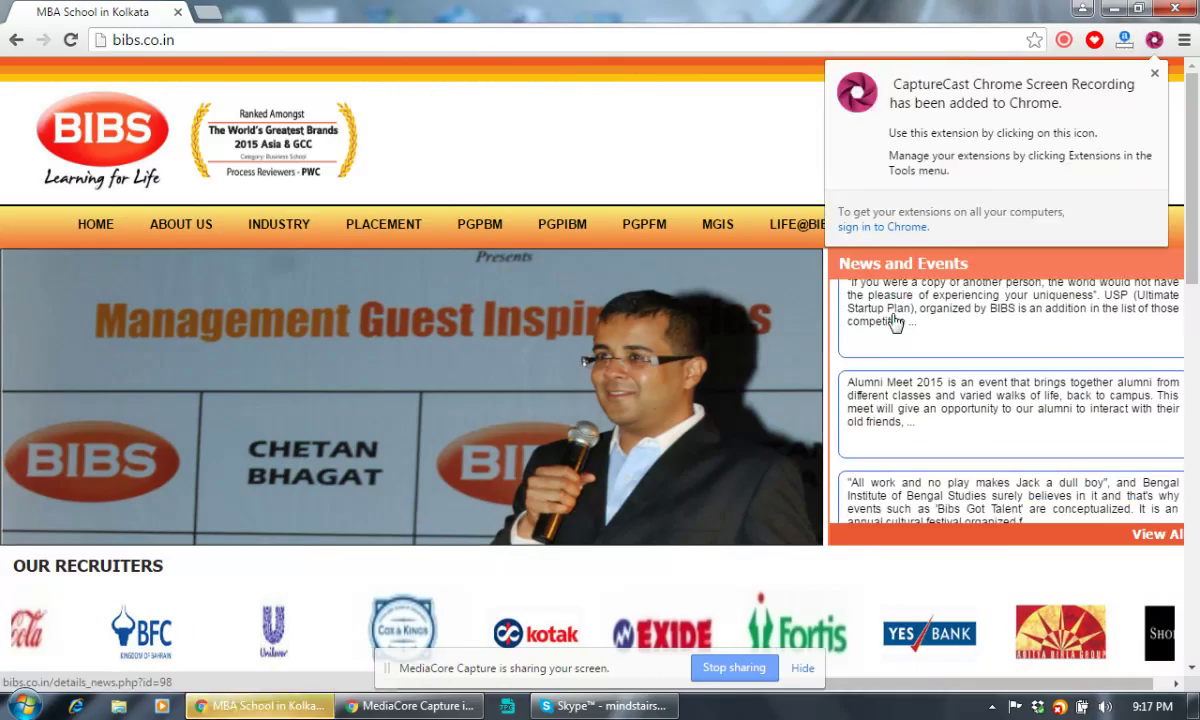
key(alt+Tab)
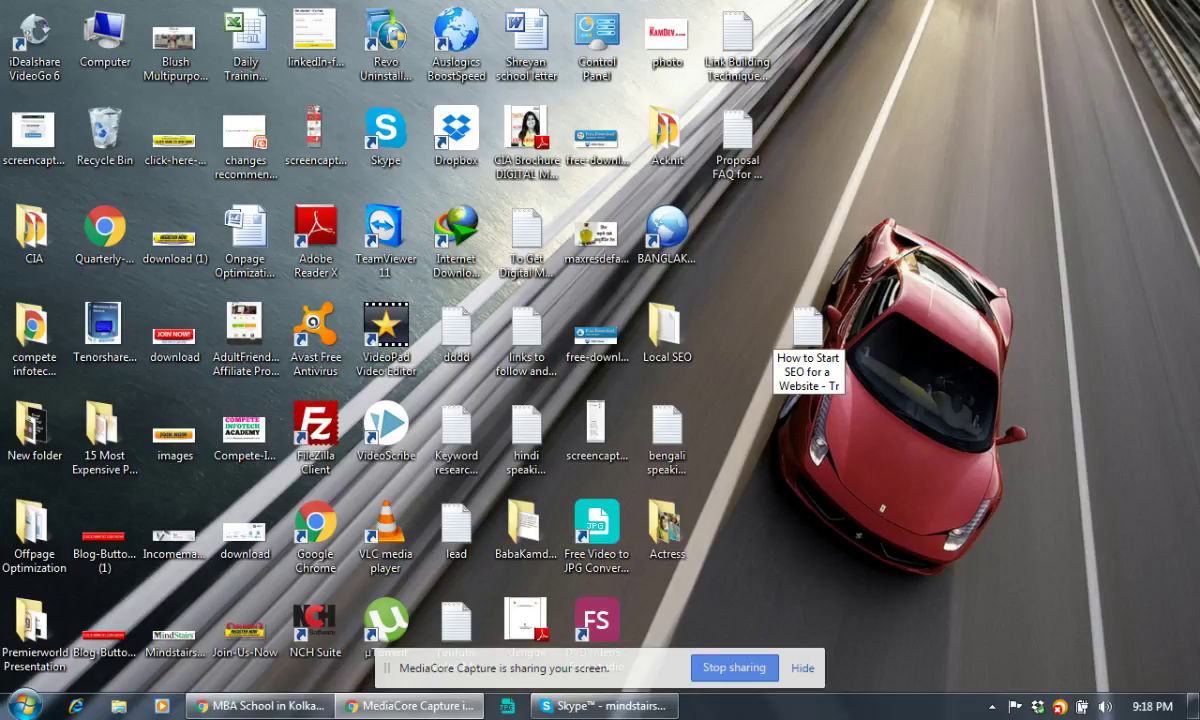
key(Return)
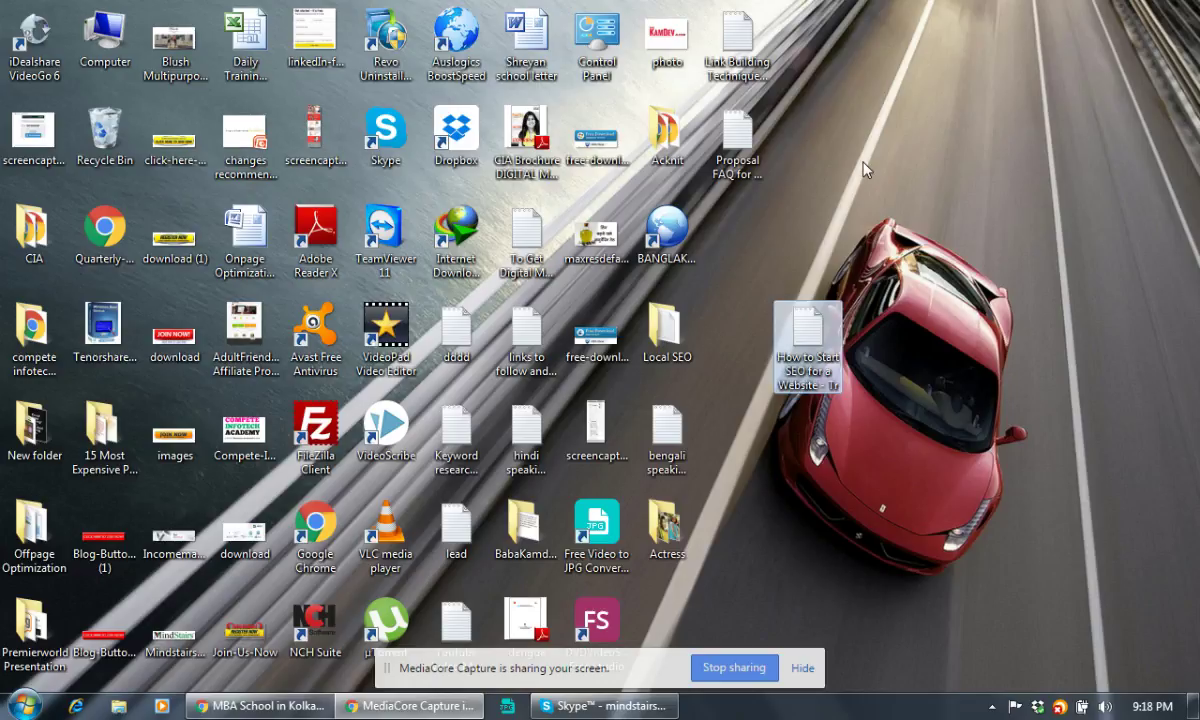
Step: Rename the text document as "How to Start SEO for a Website - Training Session 6th September - 2016"
right_click(826, 382)
key(m)
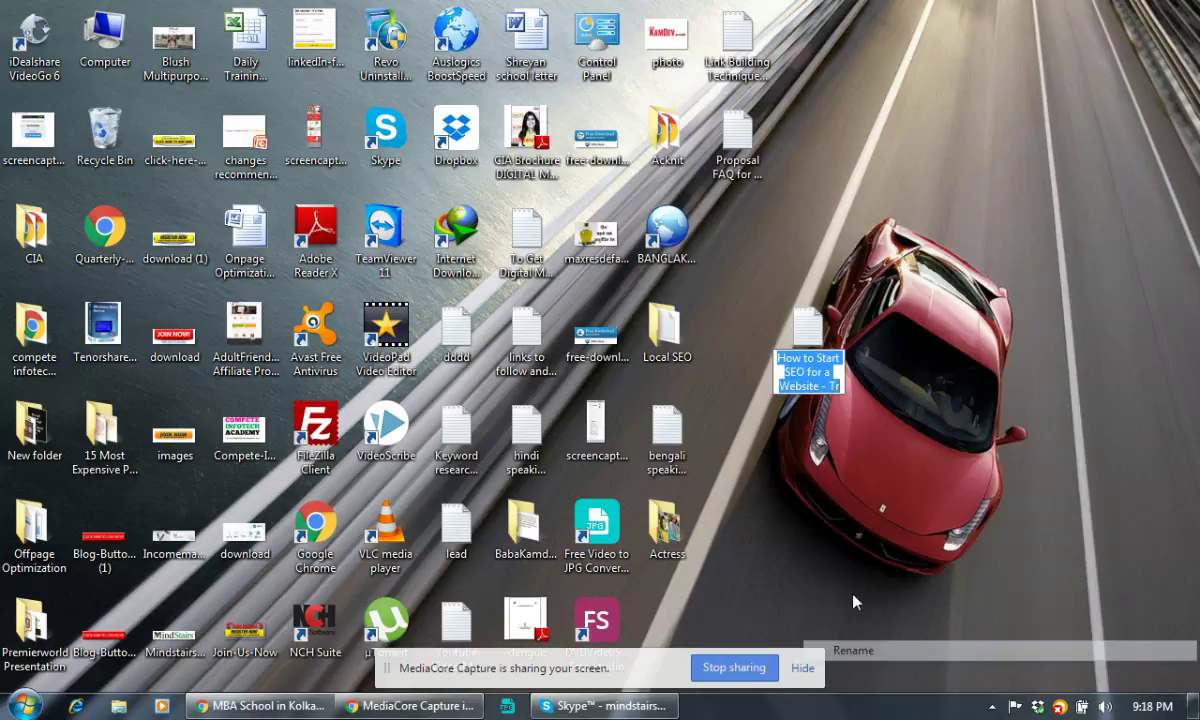
click(840, 385)
text(a)
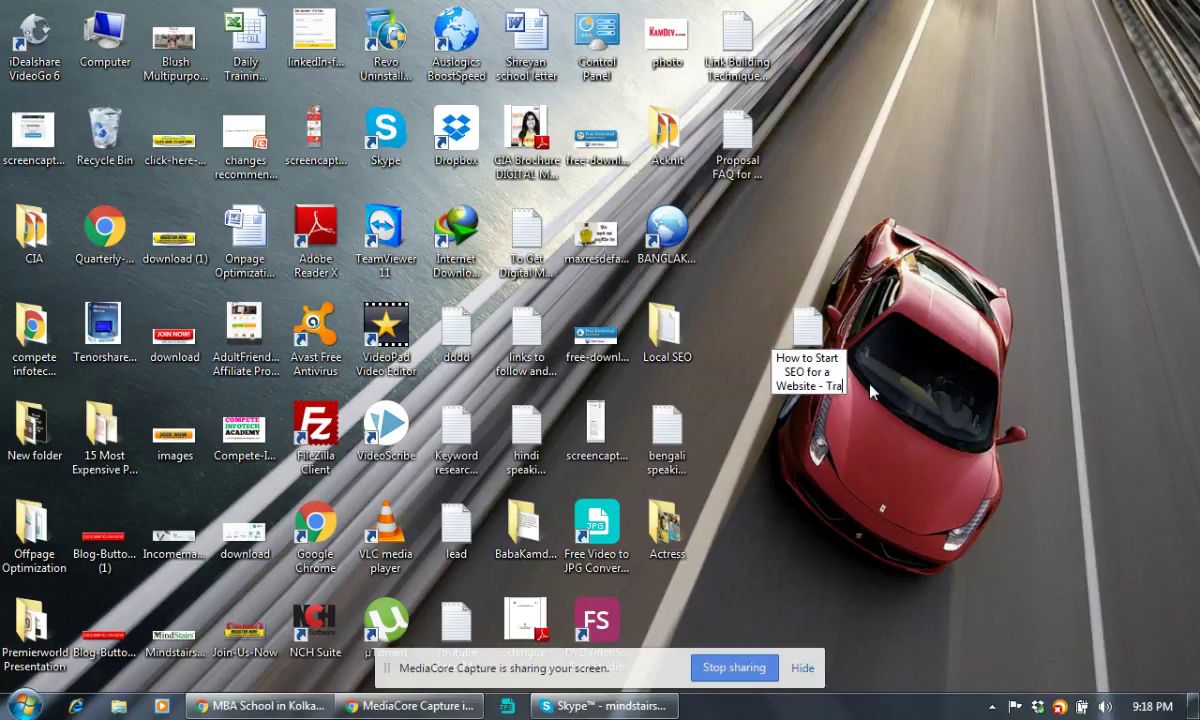
text(ining Session 1)
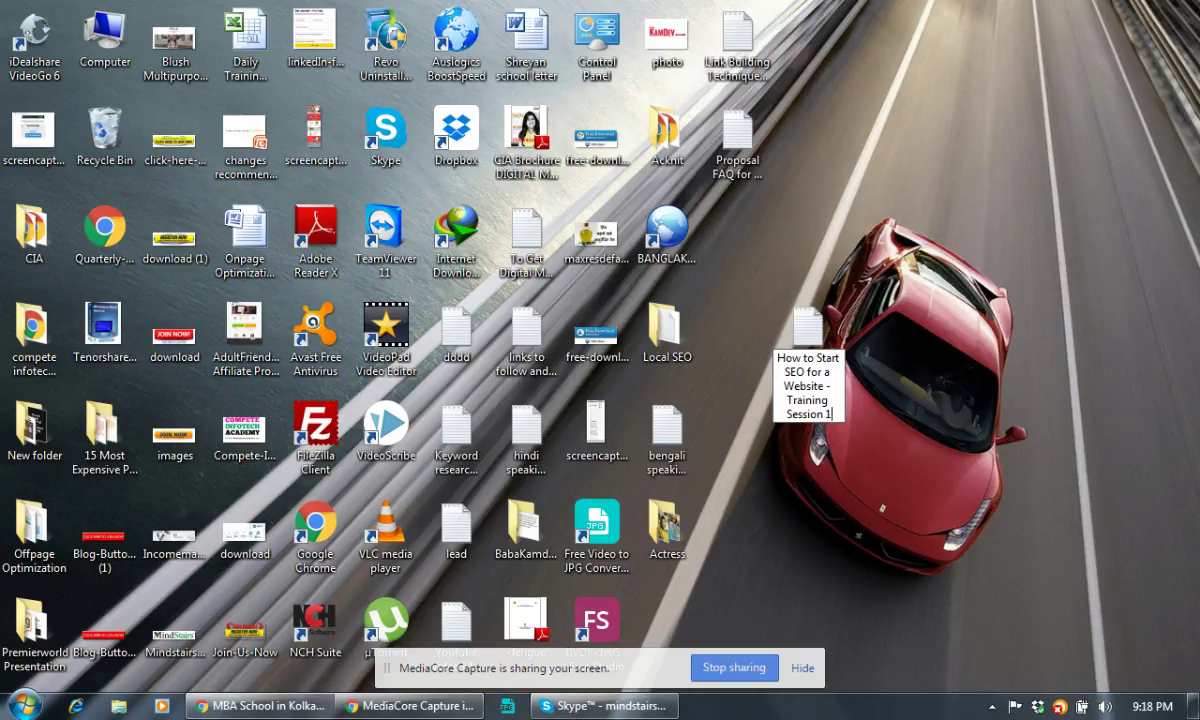
key(BackSpace)
text(6th Septem)
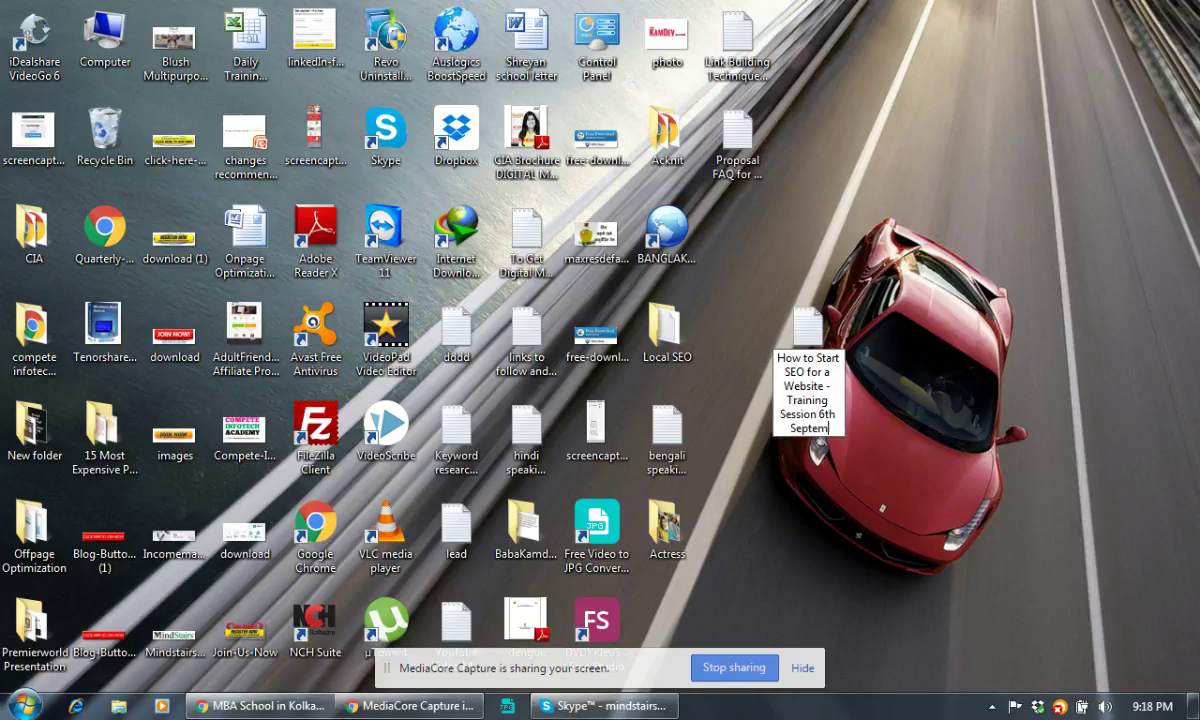
text(ber - 2)
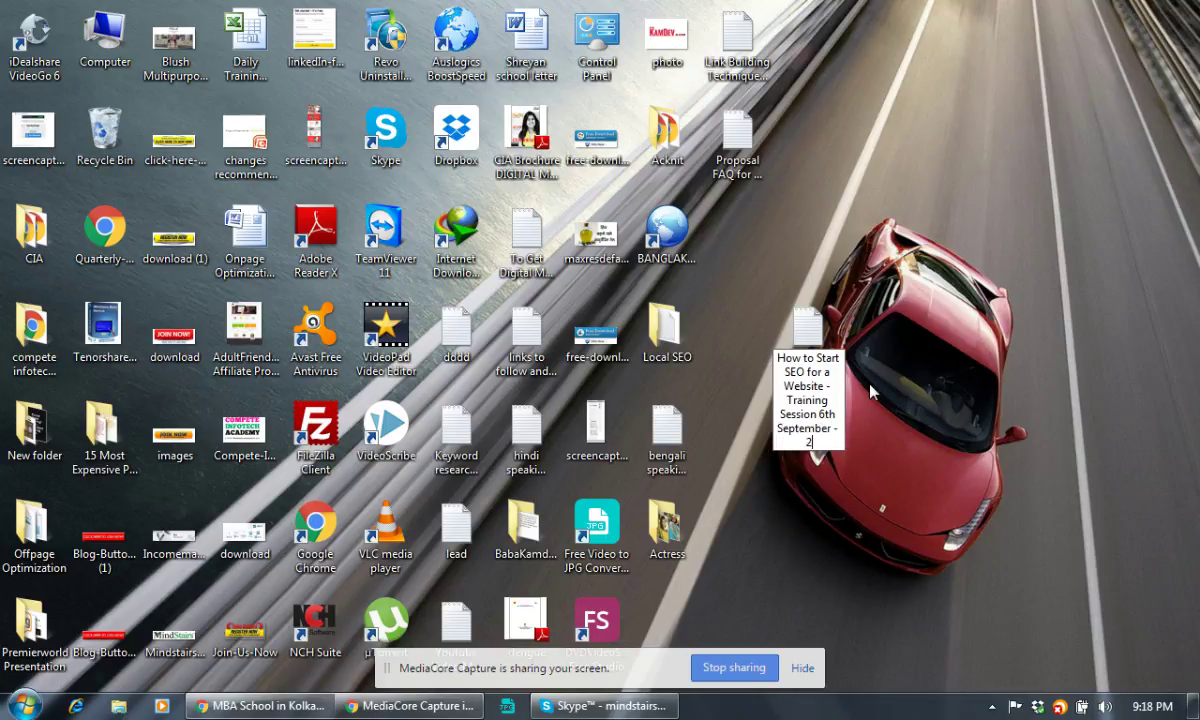
text(016)
key(Return)
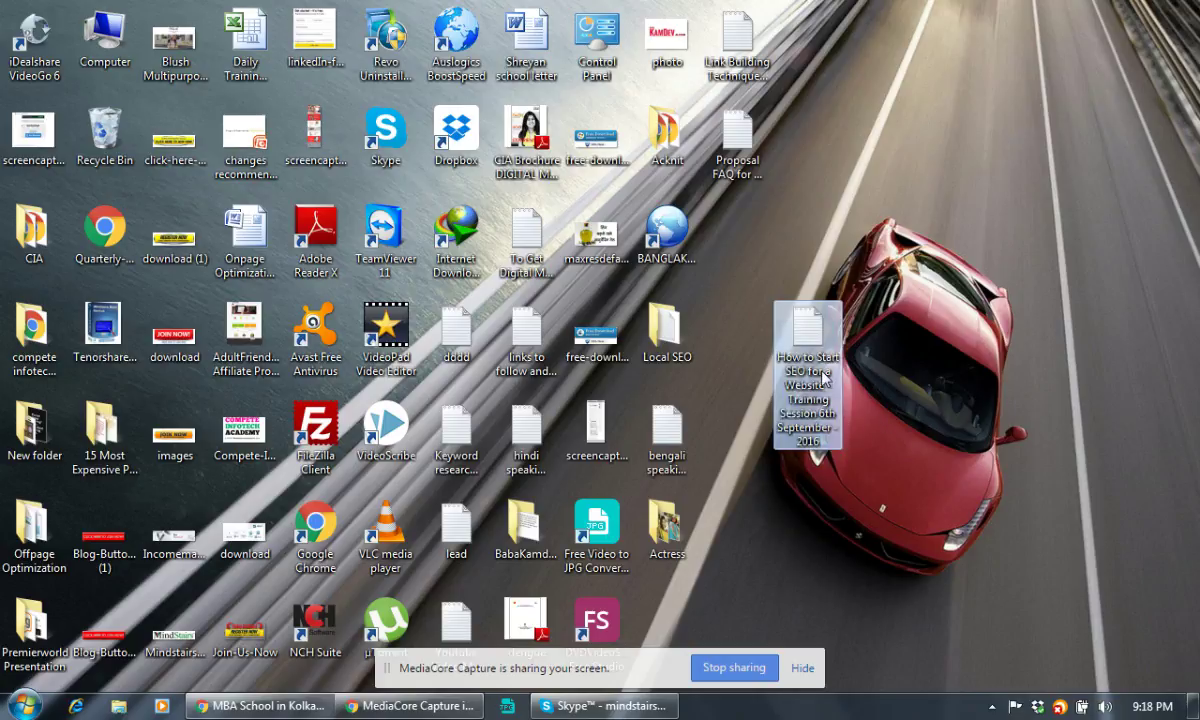
Step: Open the document in Notepad and write "First Steps:" and "1. Take a through Website Analysis to understand your Present Status VIA available Online tools"
double_click(822, 378)
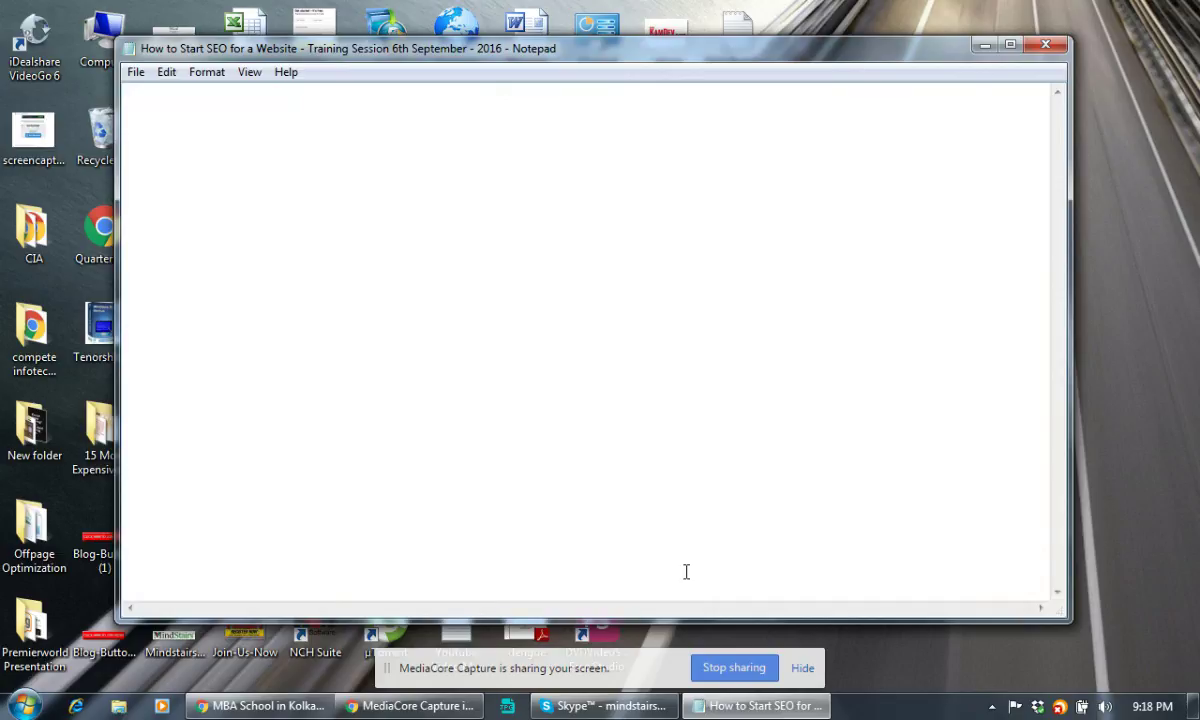
text(First Steps:)
key(Return)
text(1. Tak)
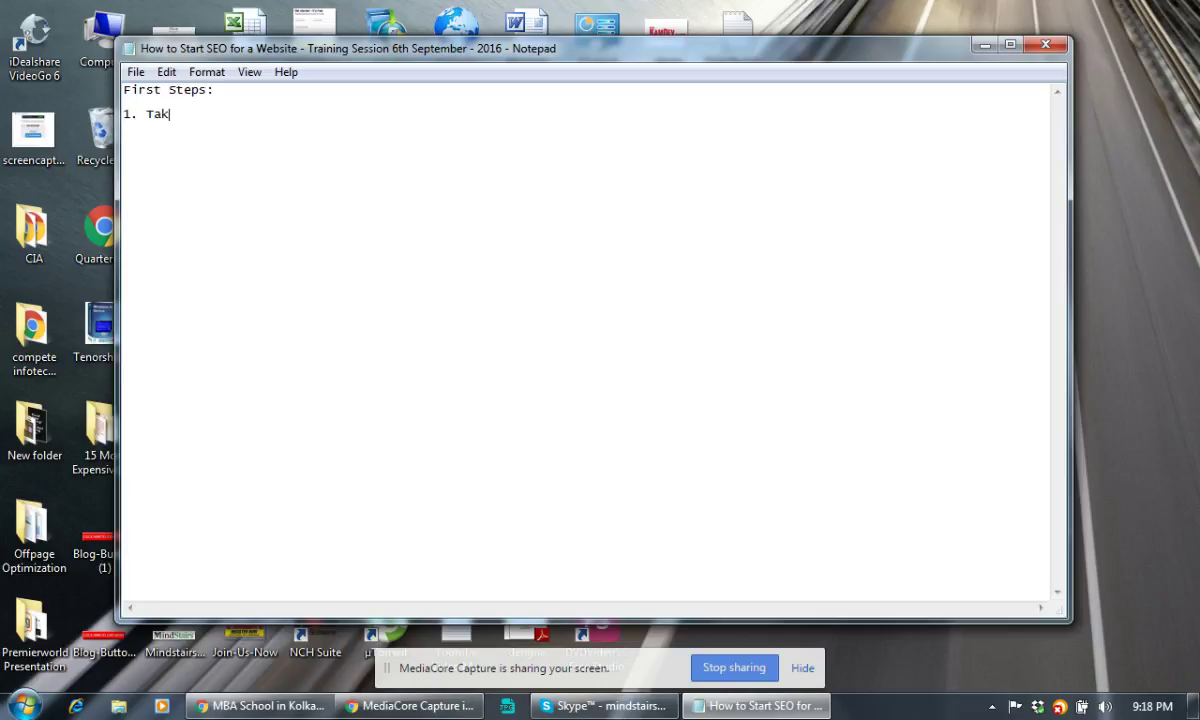
text(e a through Website Analysis)
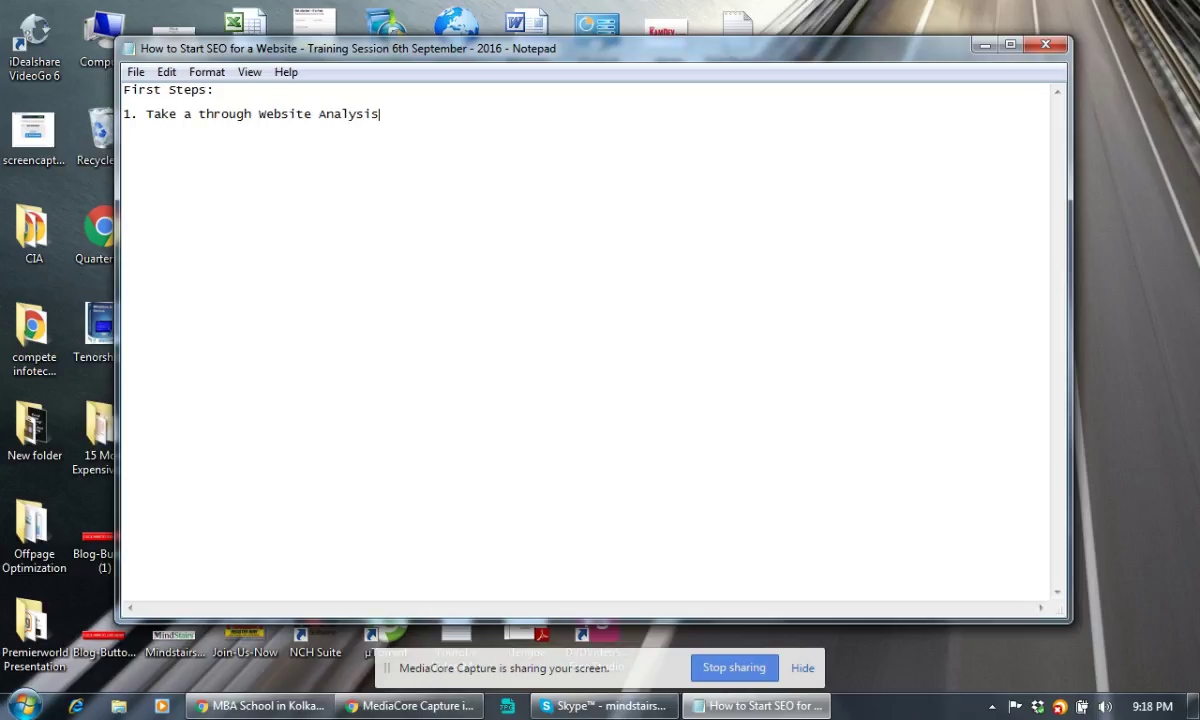
text( to understand your )
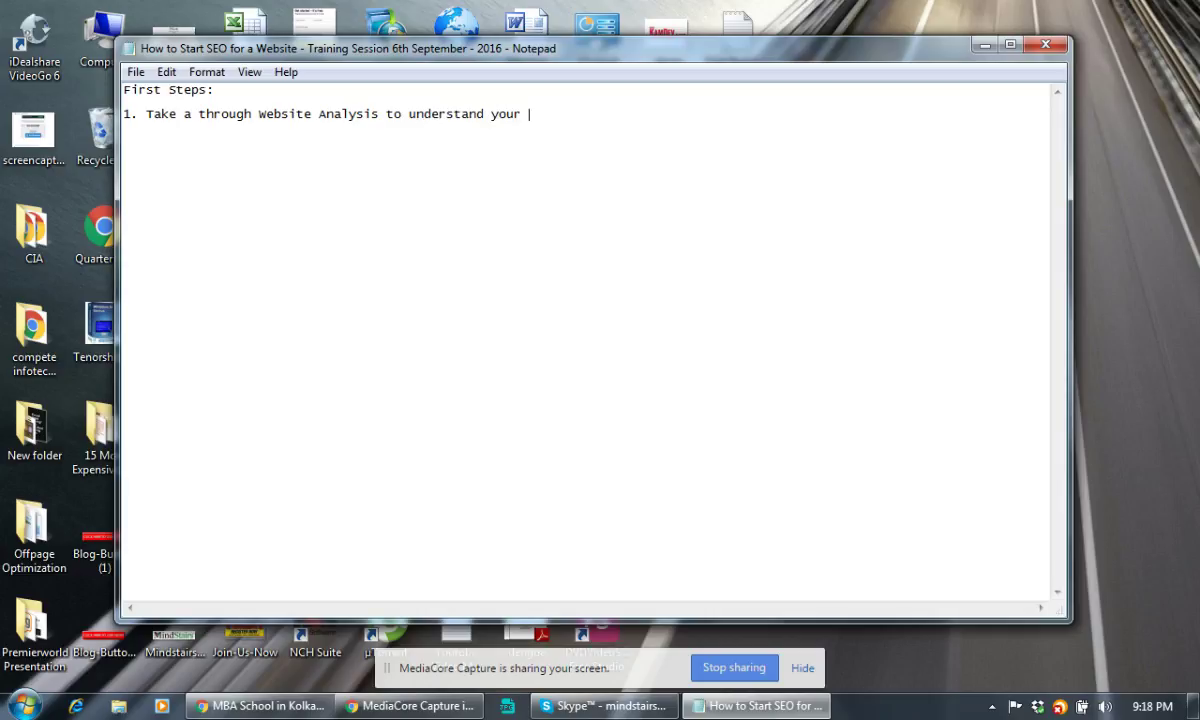
text(Present Status )
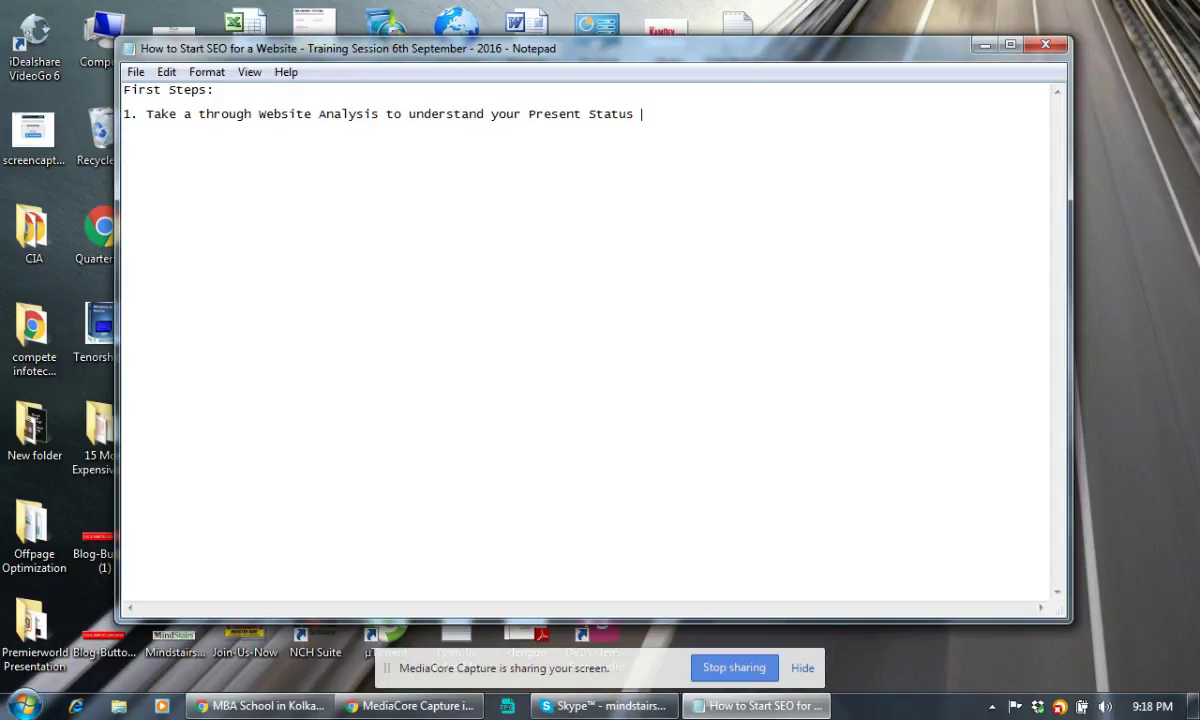
text(VIA available Online tools)
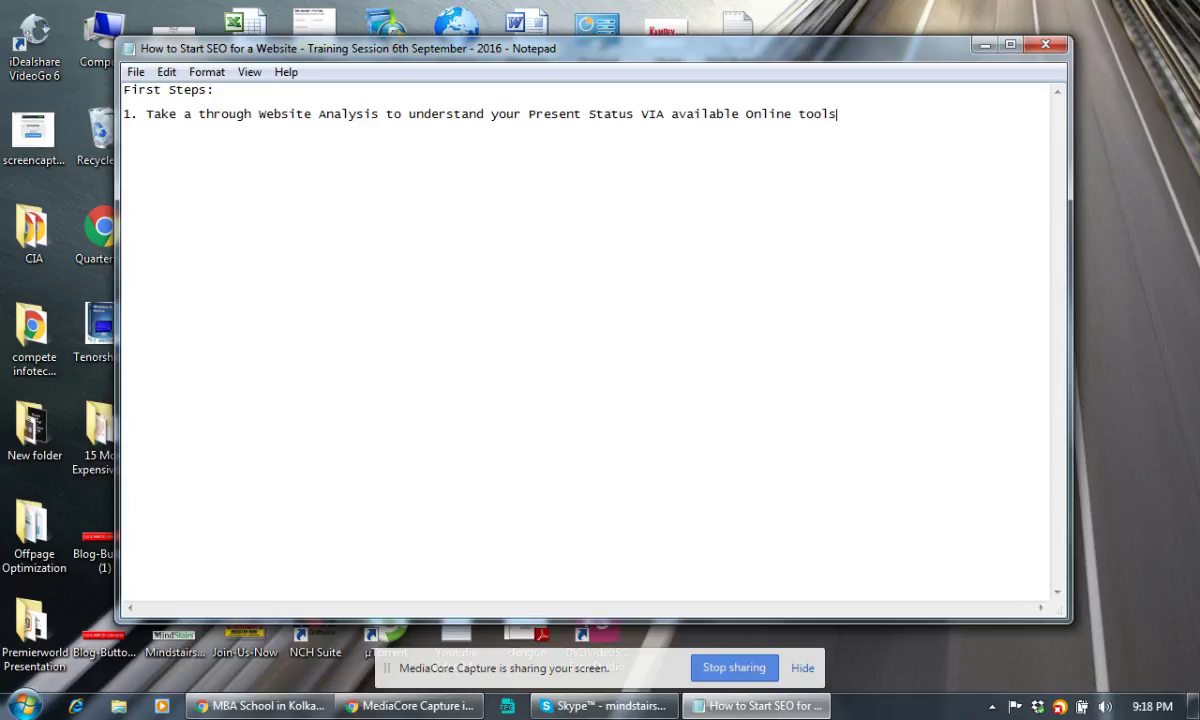
Step: Start item "2." on a new line, end item 1 with a full stop and insert blank lines between the two items
key(Return)
text(2)
text(.)
click(895, 112)
text(.)
key(Return)
key(Return)
key(Return)
key(Return)
Step: Add the line "Recommendation: Woorank, IBP ect" below item 1
click(136, 136)
text(Recommendation: )
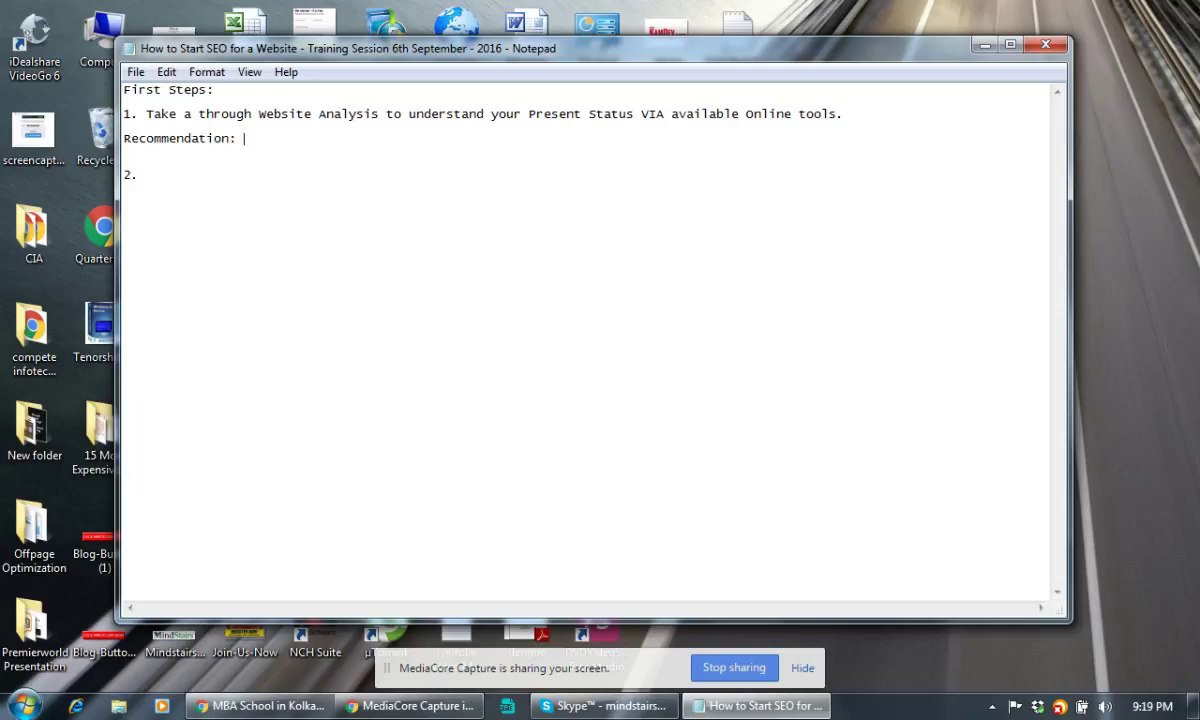
text(Woorank, IBP)
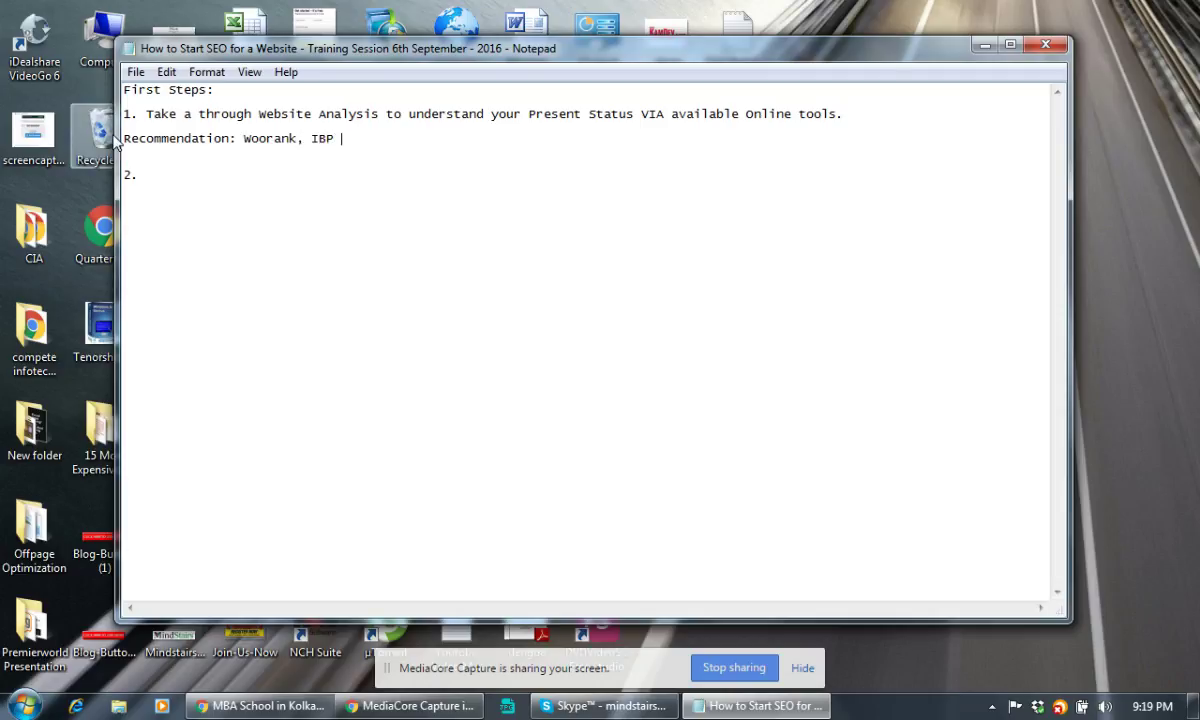
text( ect)
Step: Switch to Chrome and search Google for "website analysis tools" in a new tab
key(alt+Tab)
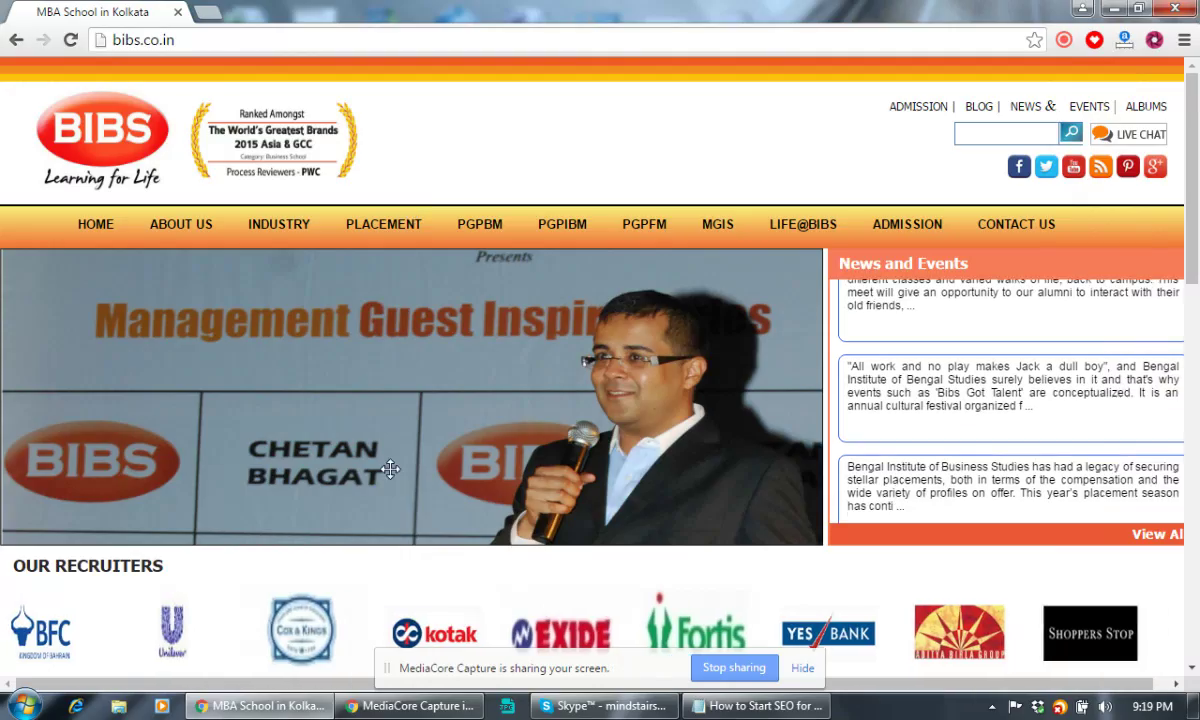
click(215, 14)
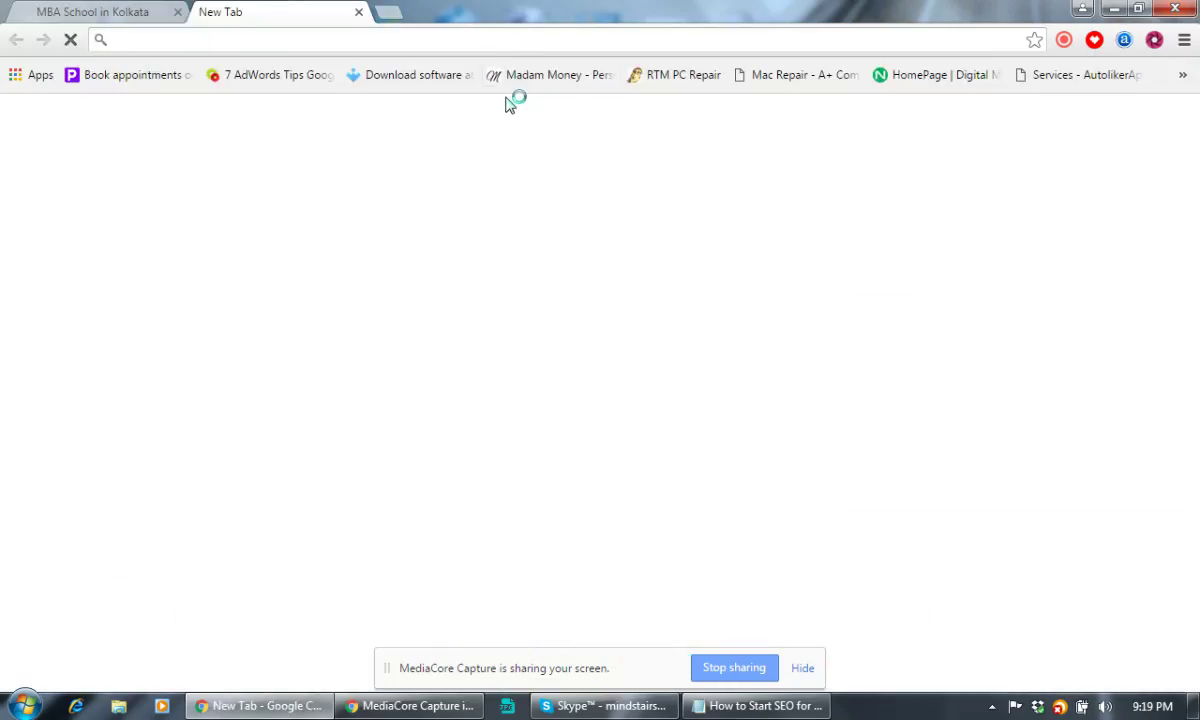
text(website ana)
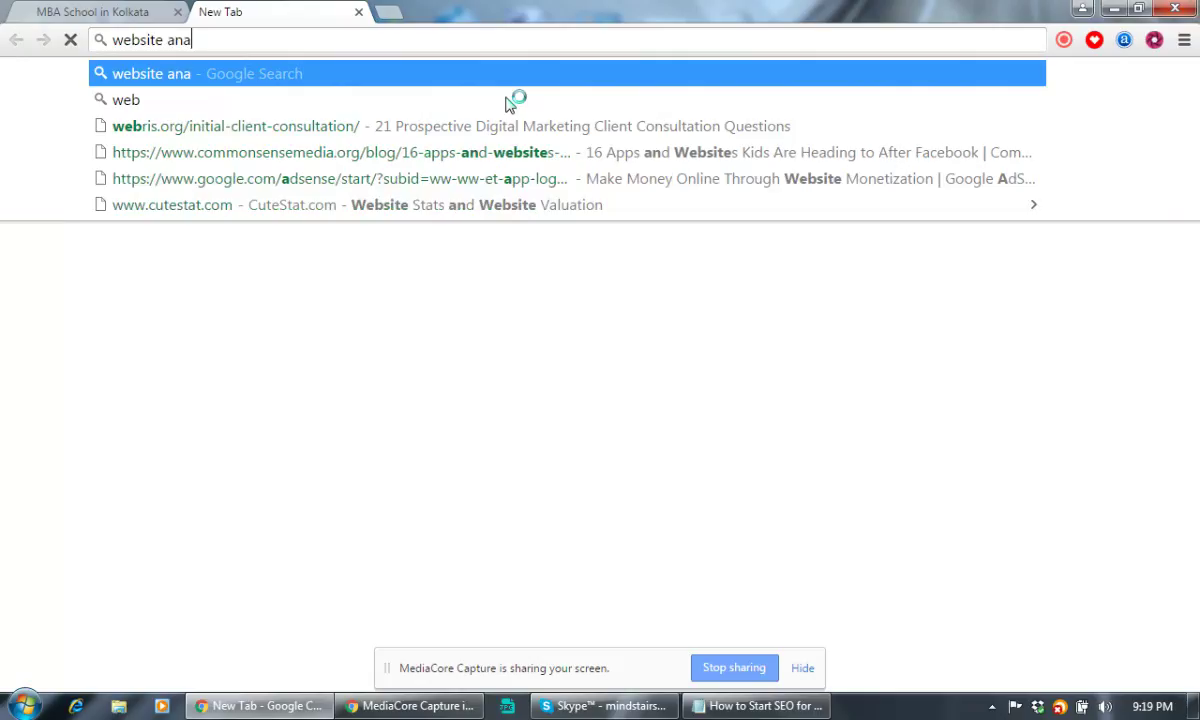
text(lysis tools)
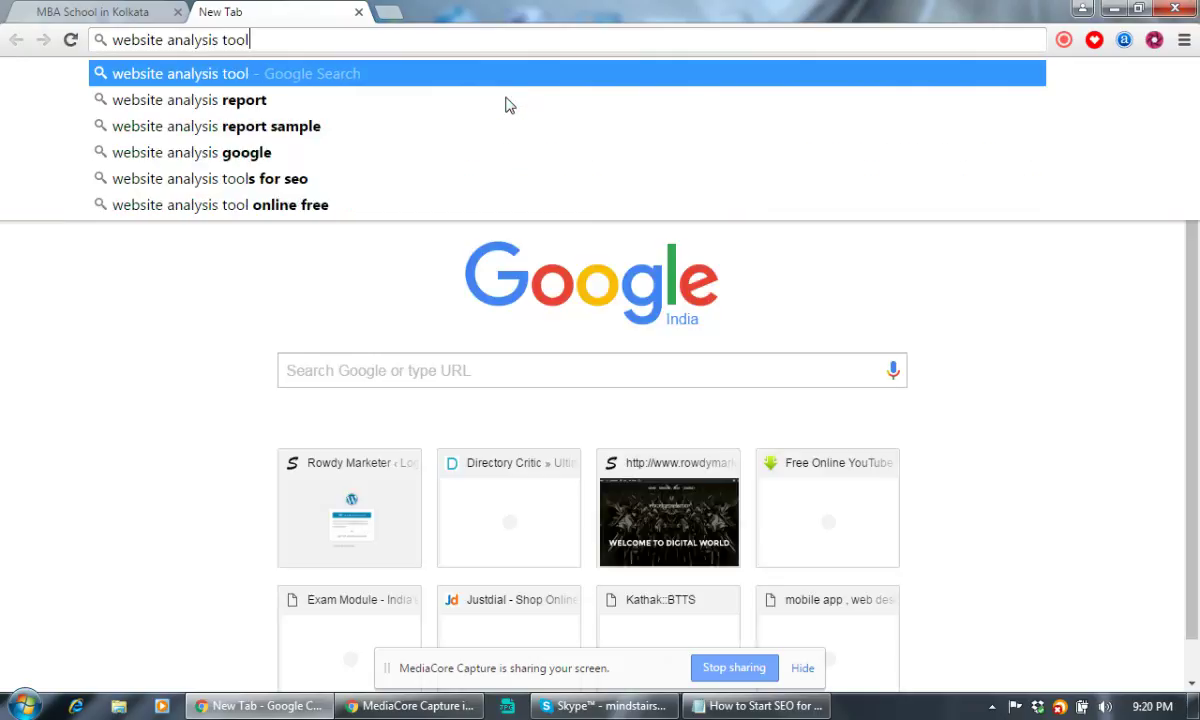
key(Return)
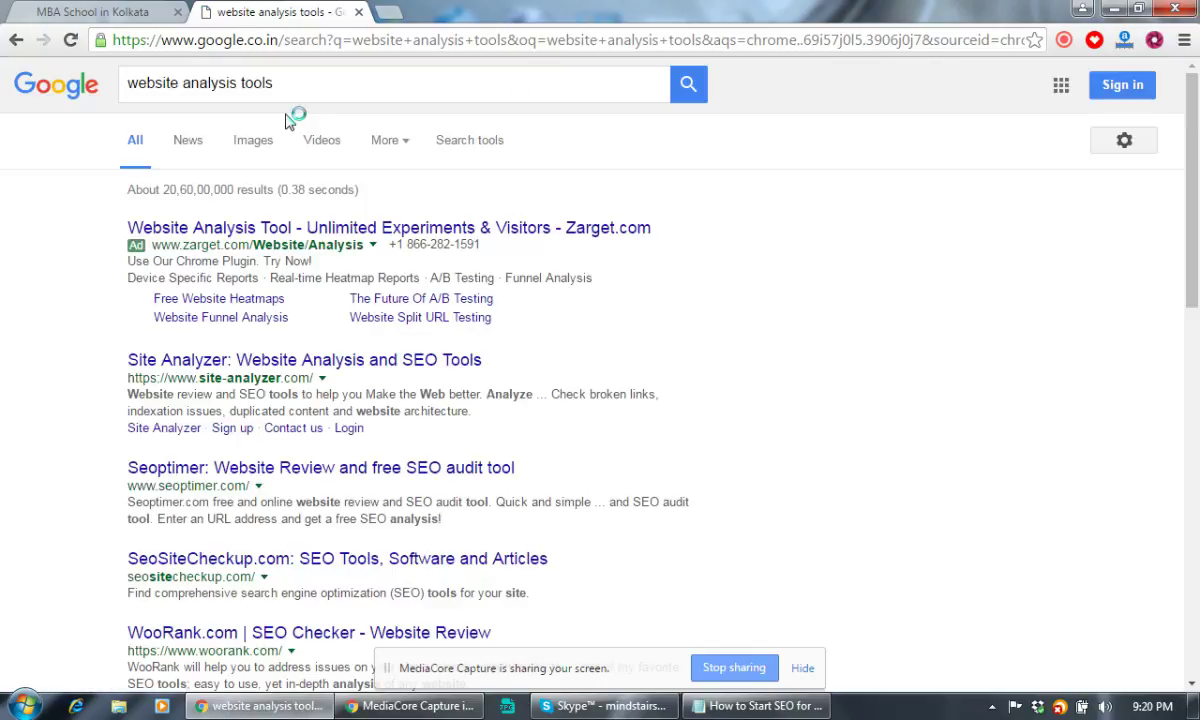
Step: Refine the Google search to "seo website analysis tools"
click(130, 84)
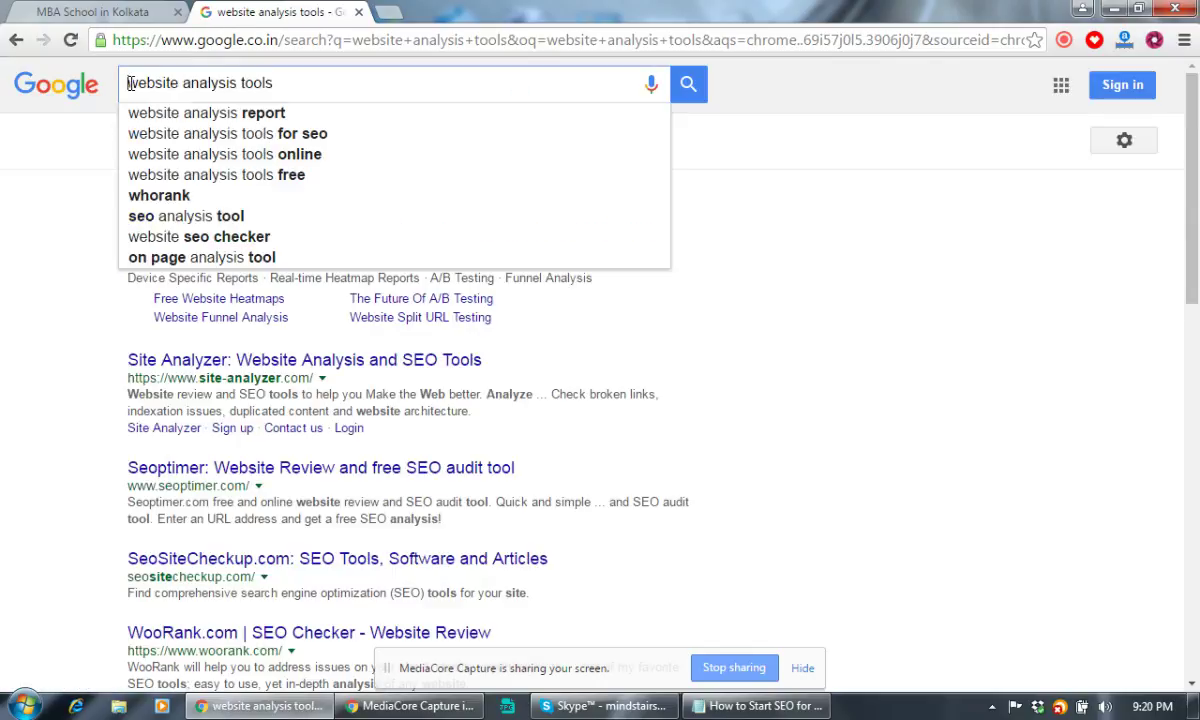
text(seo)
key(Return)
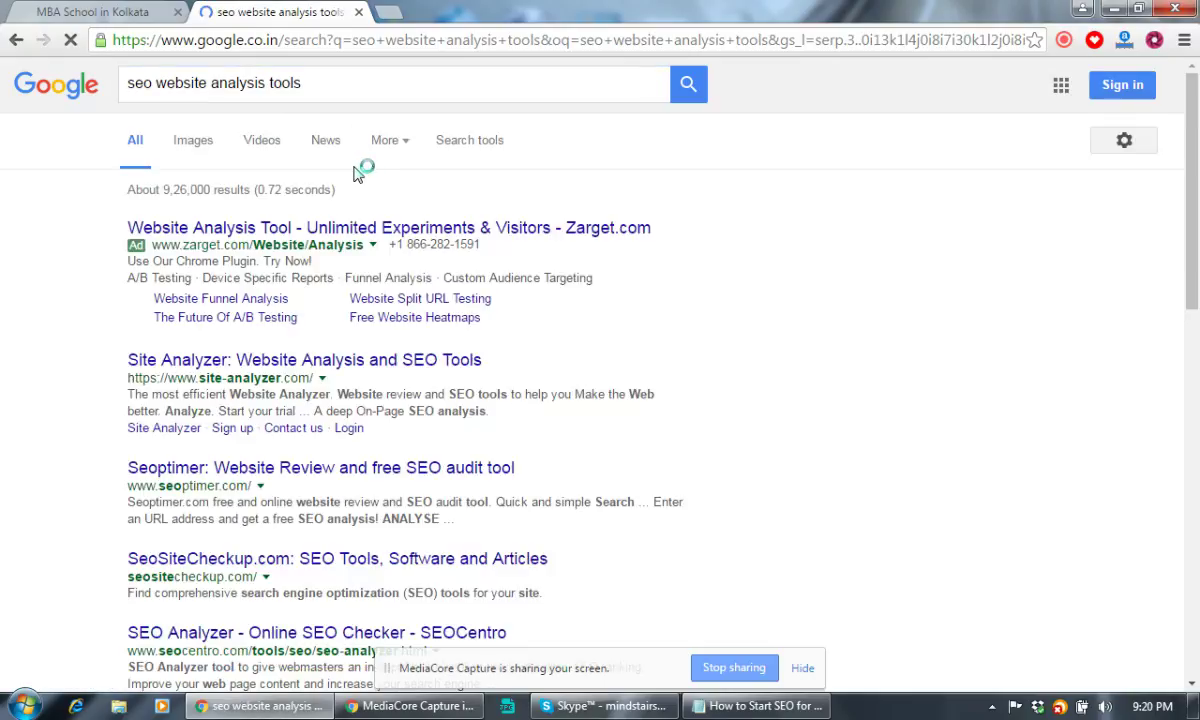
Step: Open the Site Analyzer, SeoSiteCheckup and Web Page Analyzer search results, each in a new tab
right_click(402, 360)
click(470, 371)
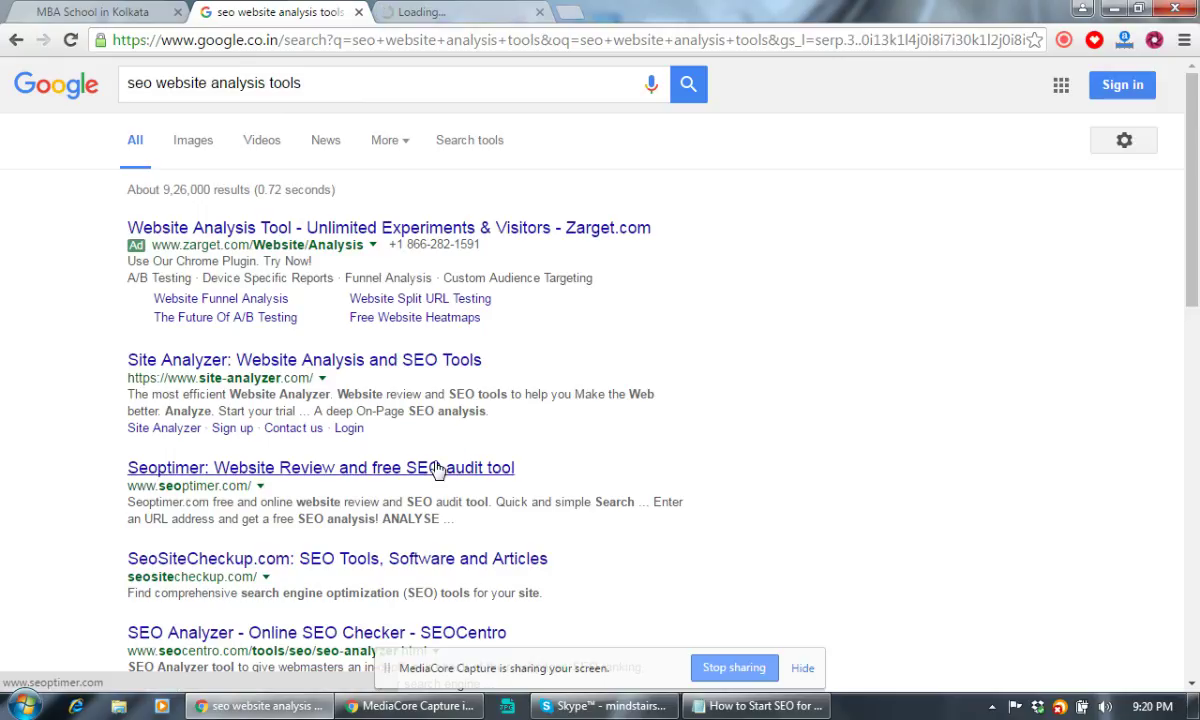
scroll(445, 462, down, 2)
right_click(352, 371)
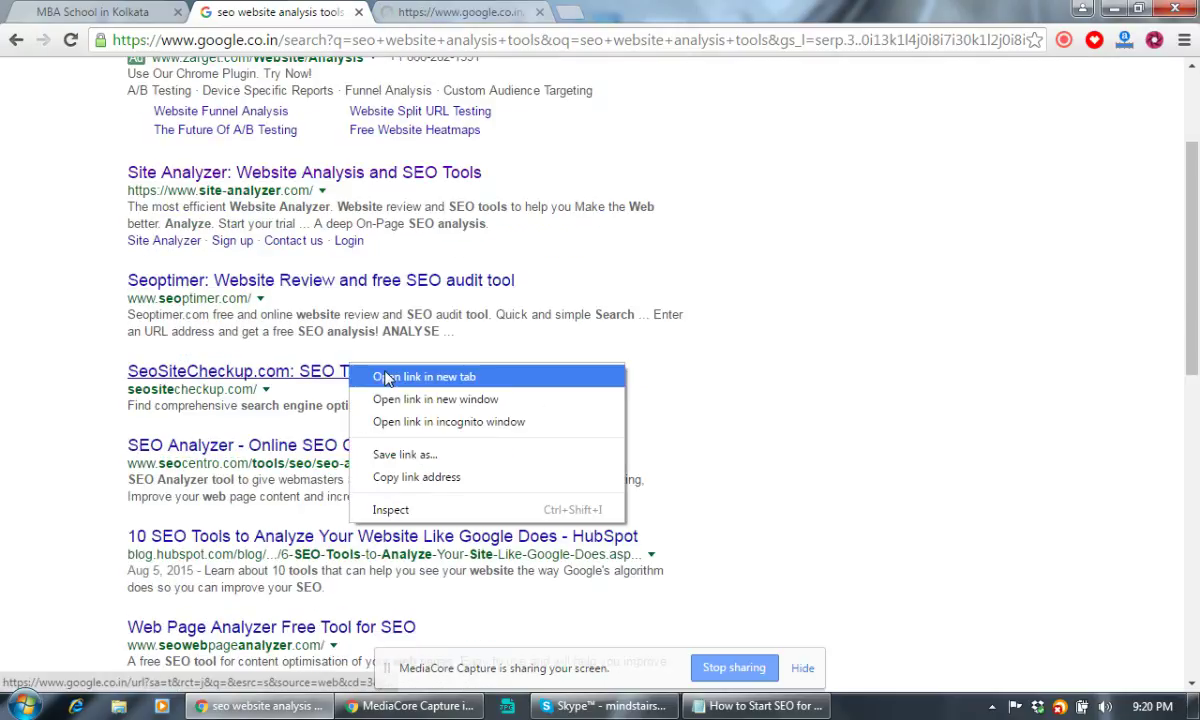
click(400, 381)
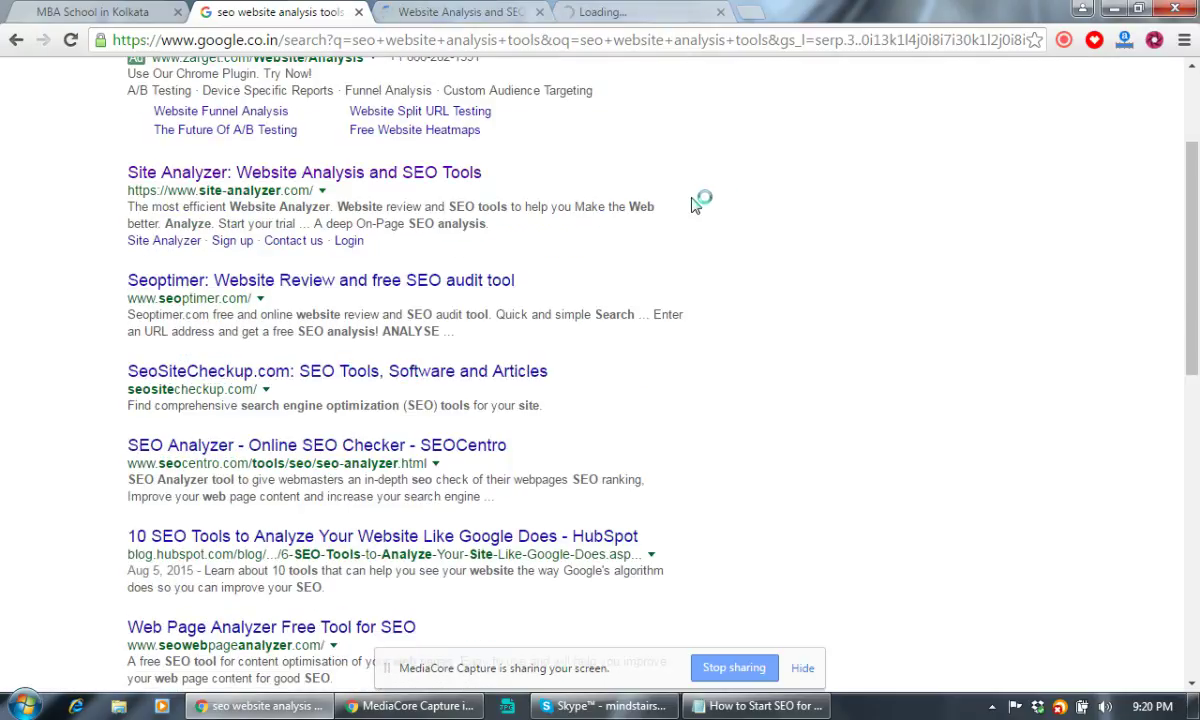
right_click(340, 630)
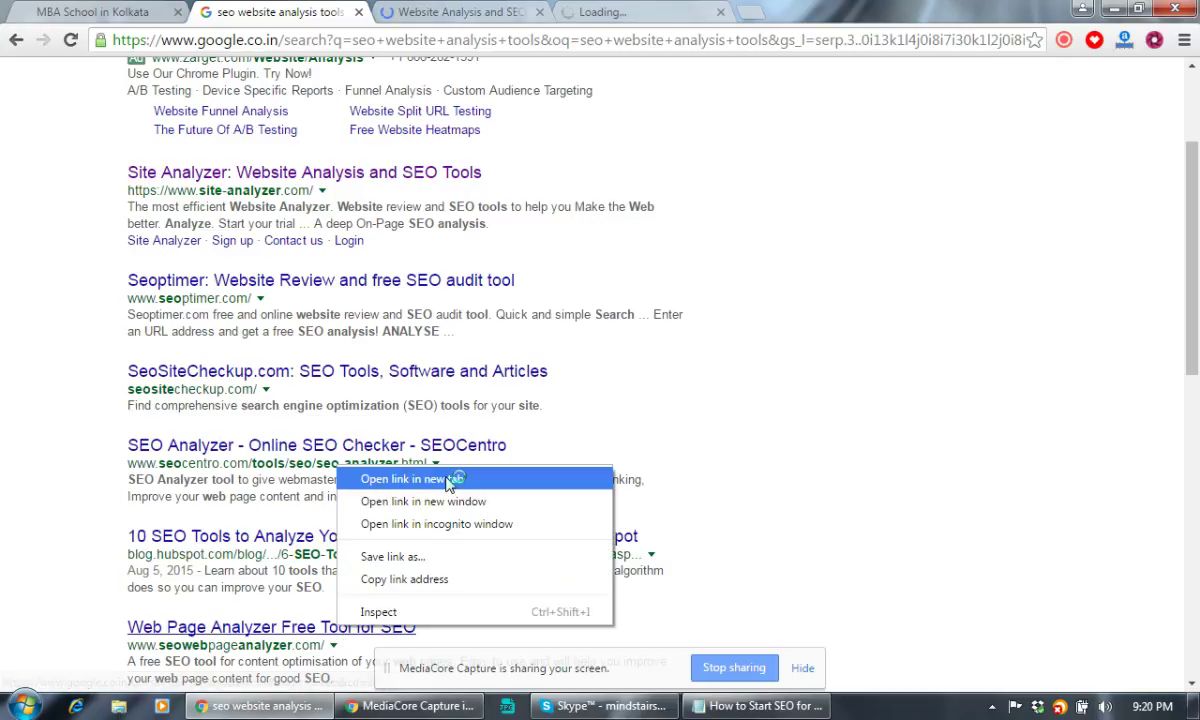
click(430, 450)
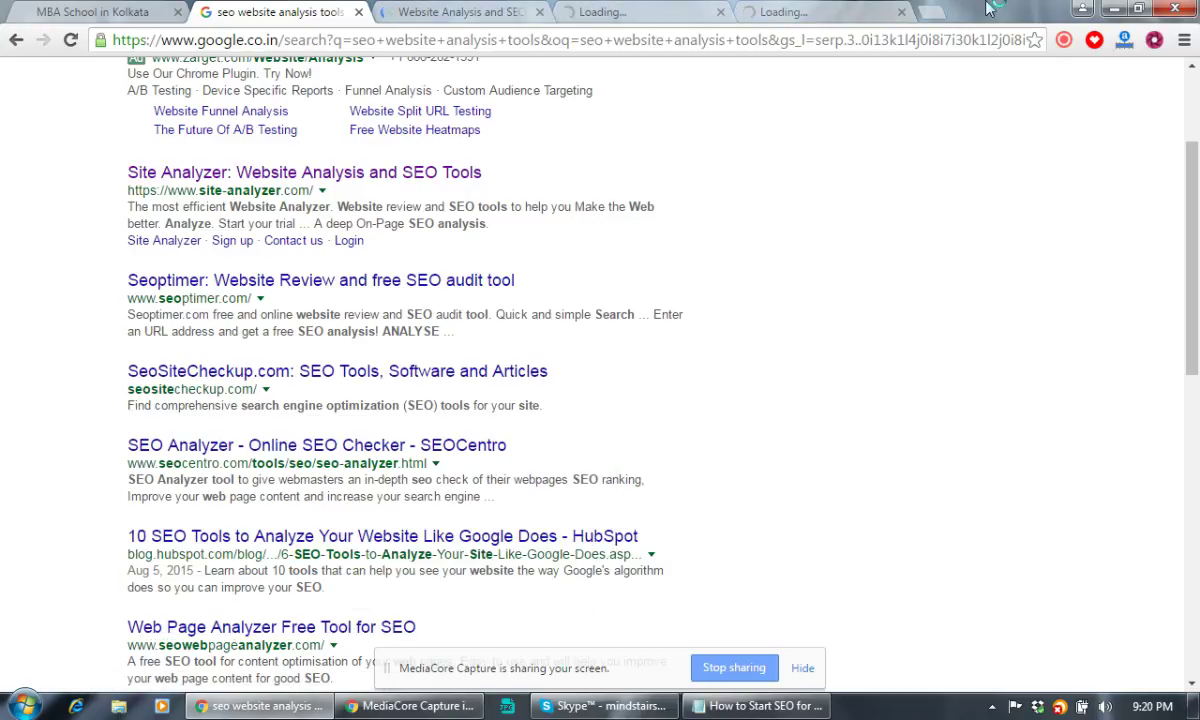
Step: Load woorank.com in another new tab
click(933, 12)
text(woo)
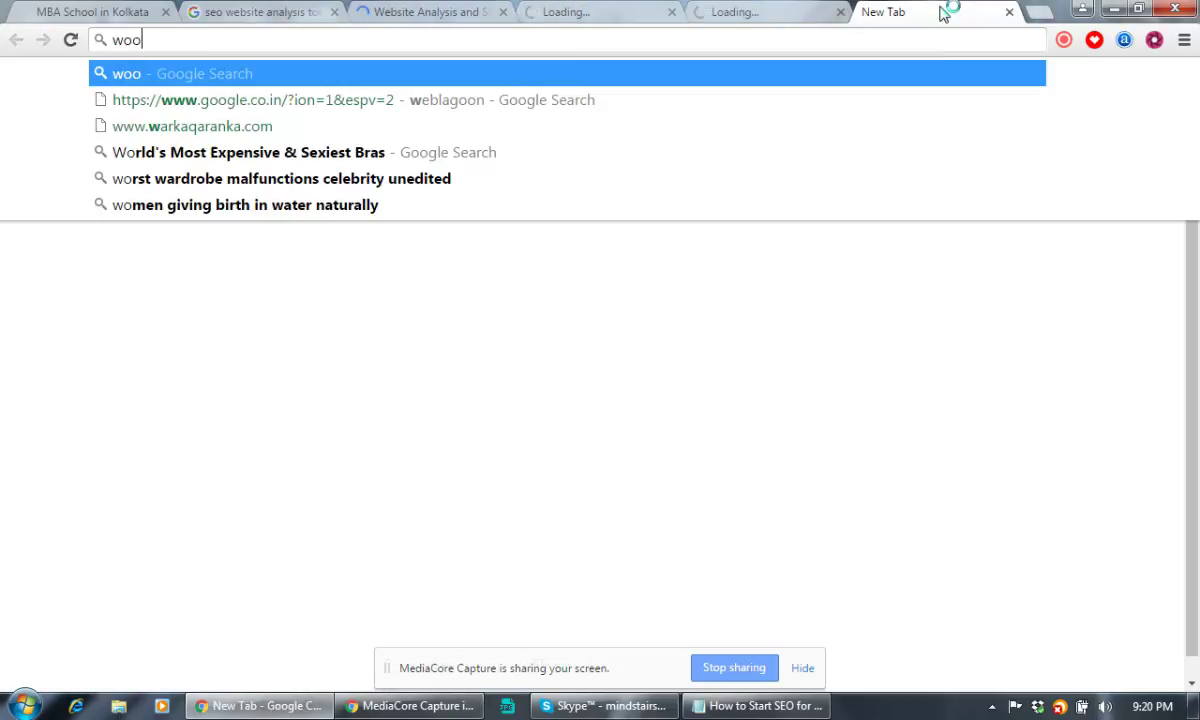
text(rank.com)
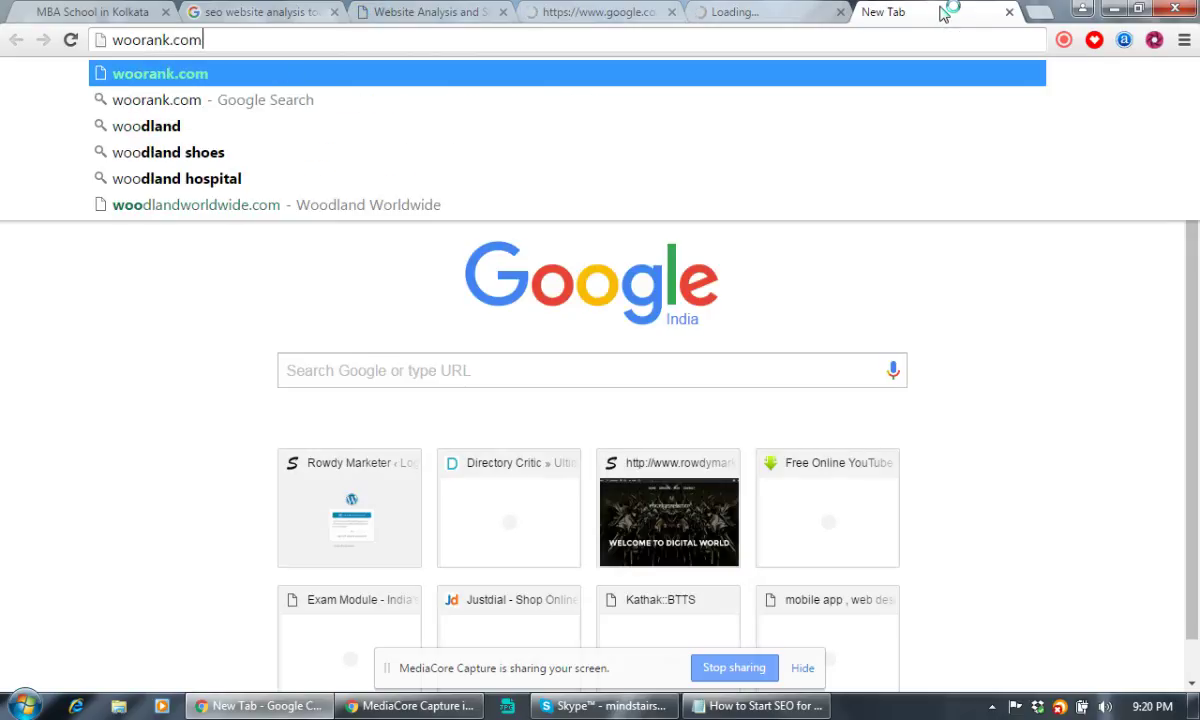
key(Return)
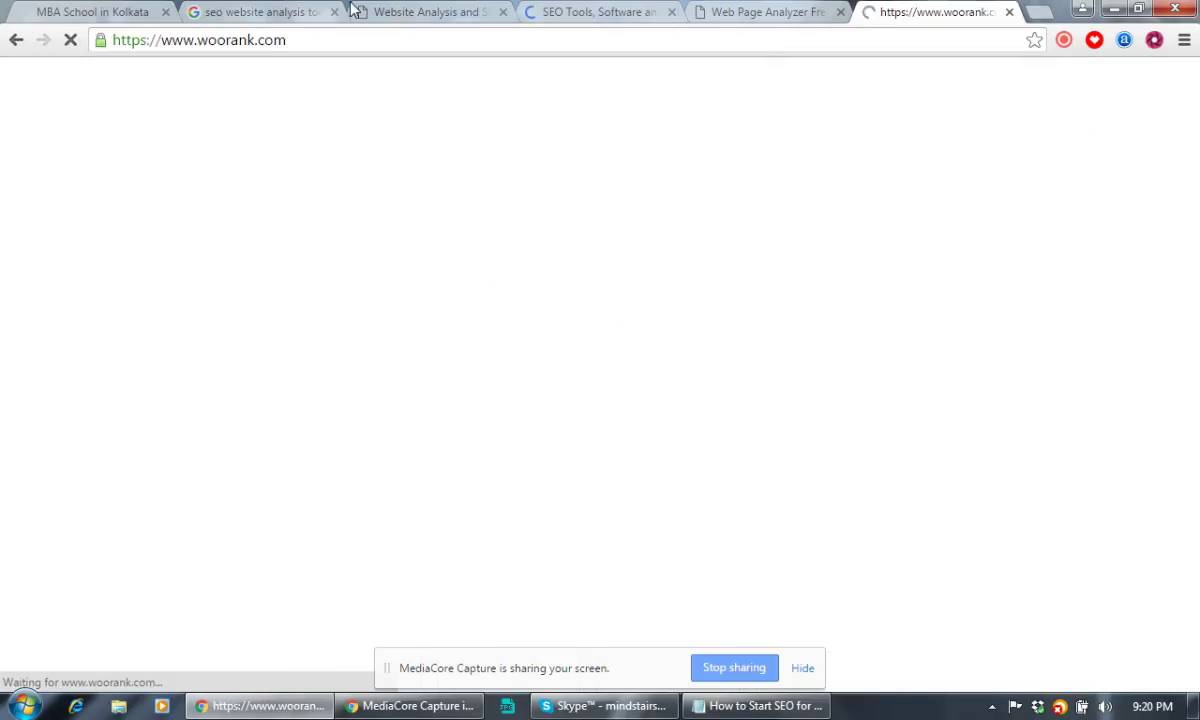
click(110, 12)
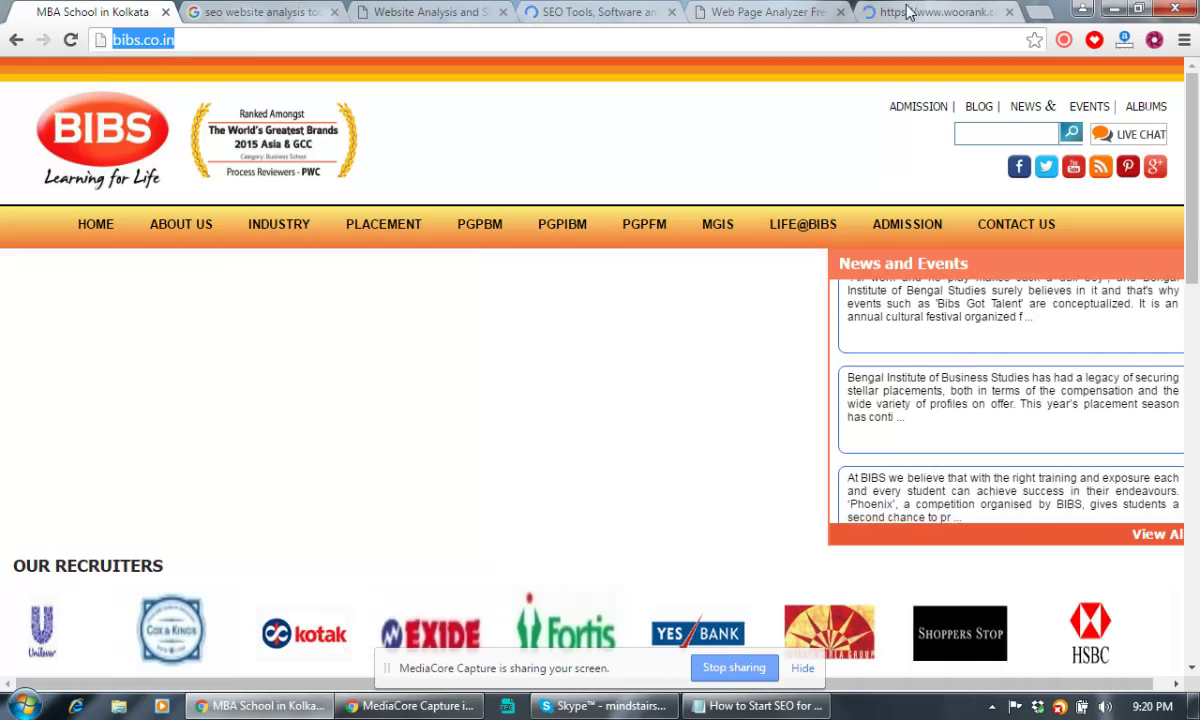
click(905, 12)
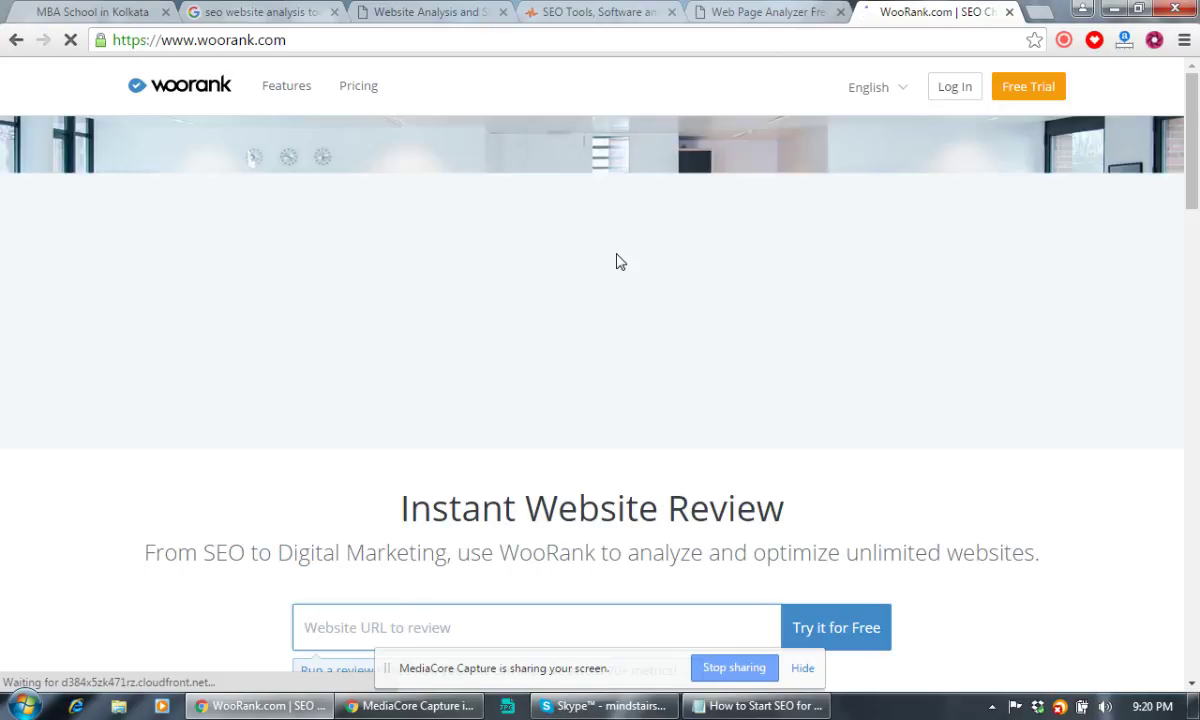
scroll(616, 262, down, 3)
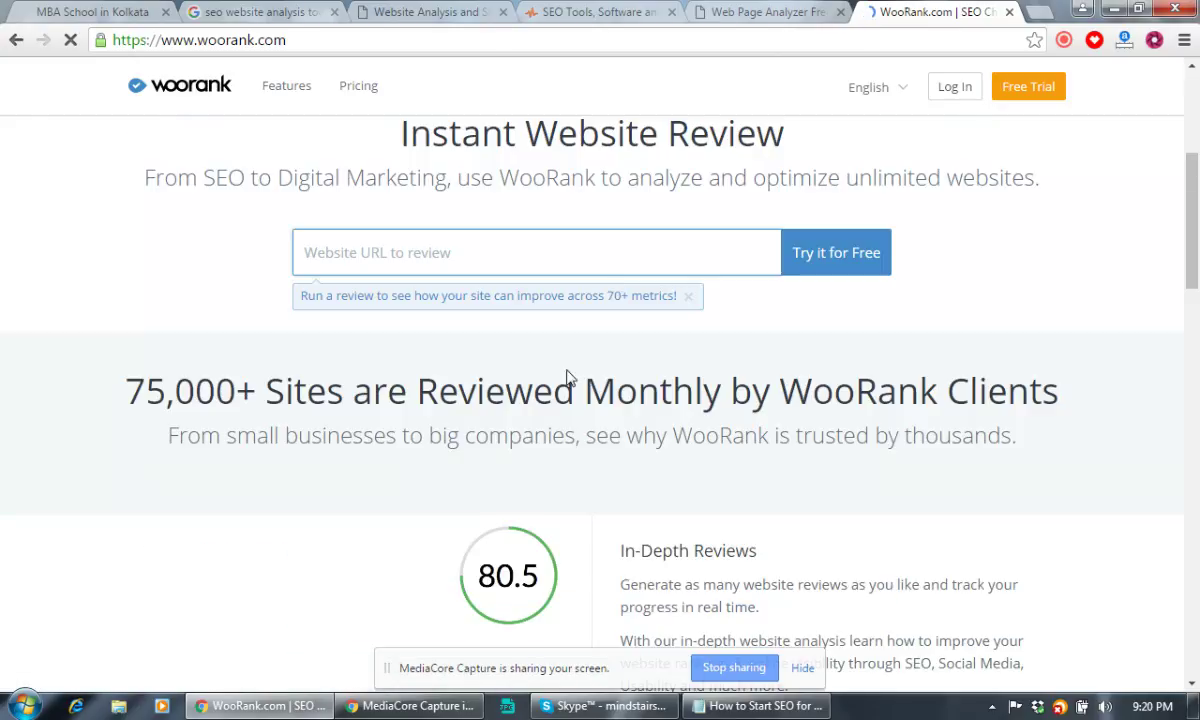
click(470, 253)
text(http://iibs.co.in/)
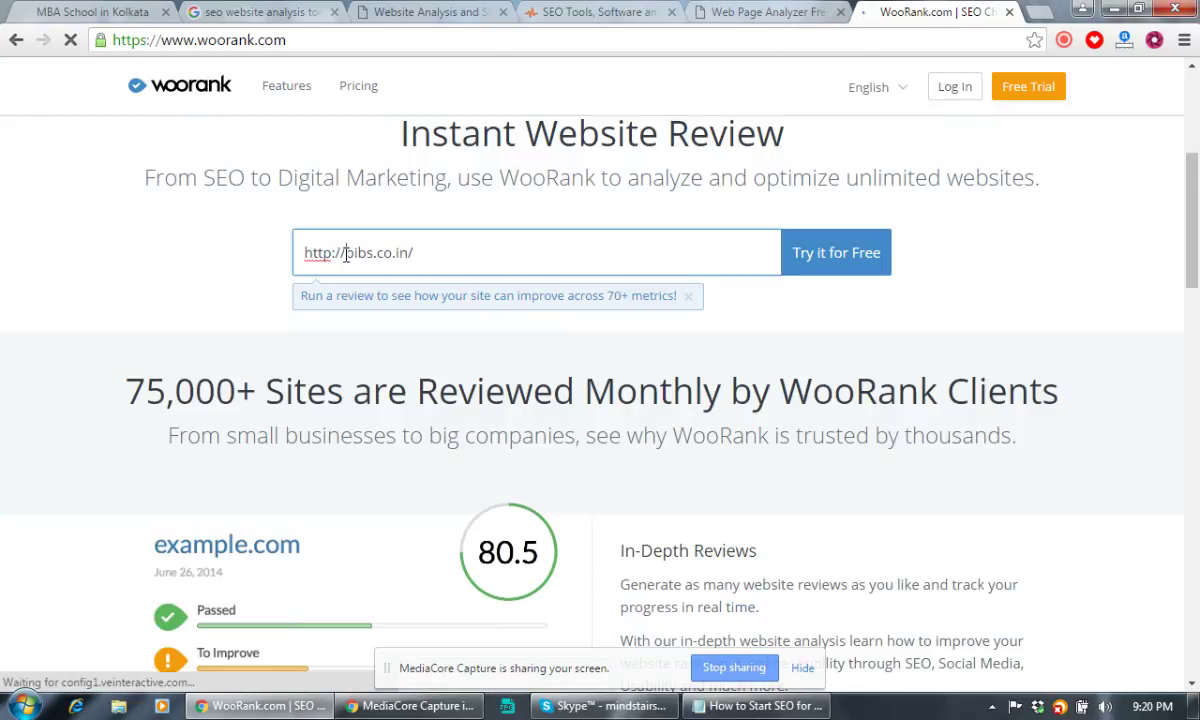
click(345, 253)
text(www.)
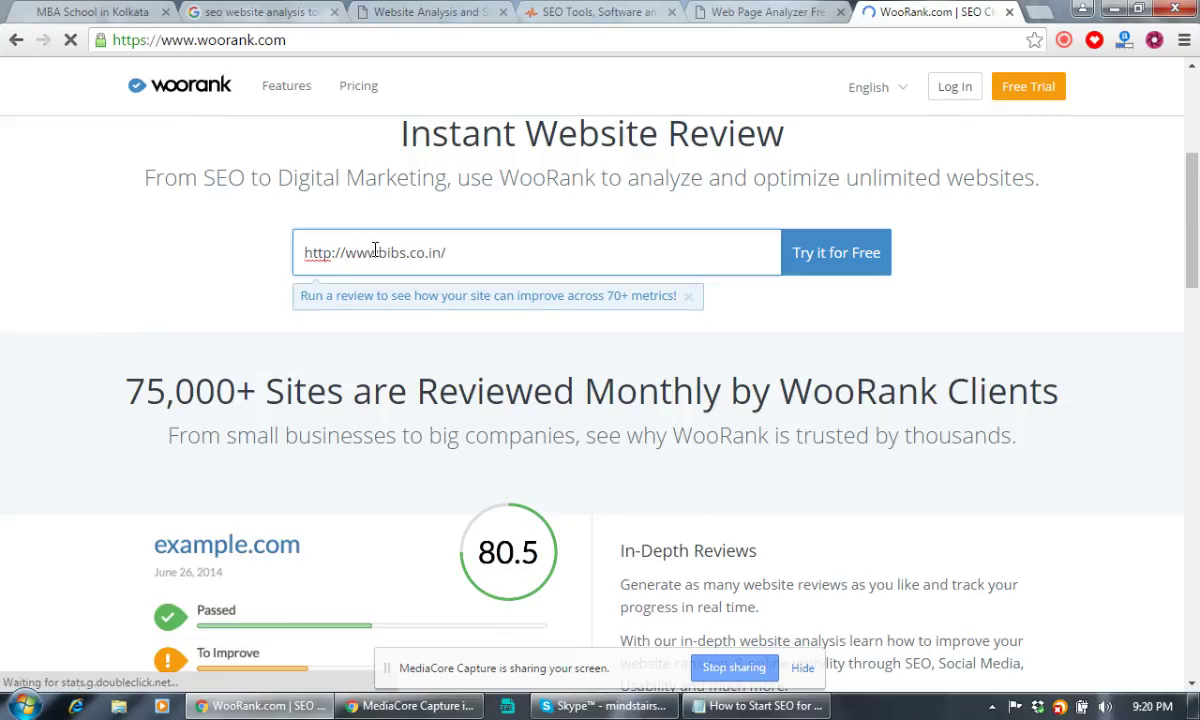
click(814, 256)
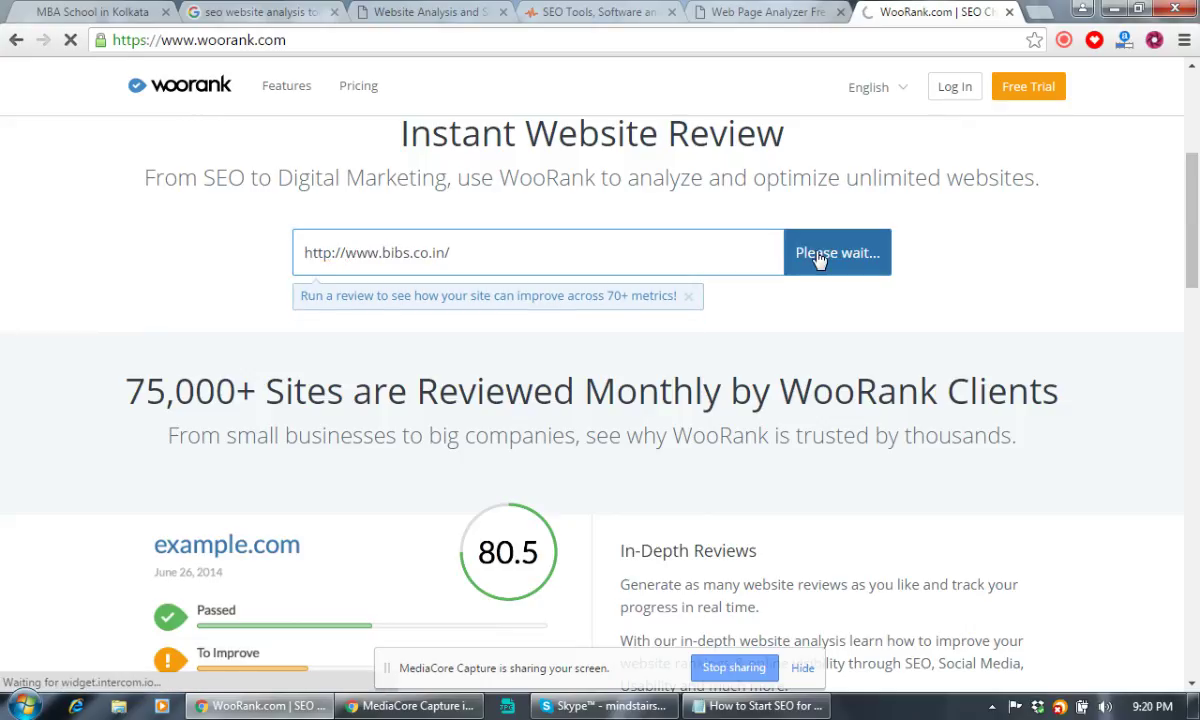
click(755, 12)
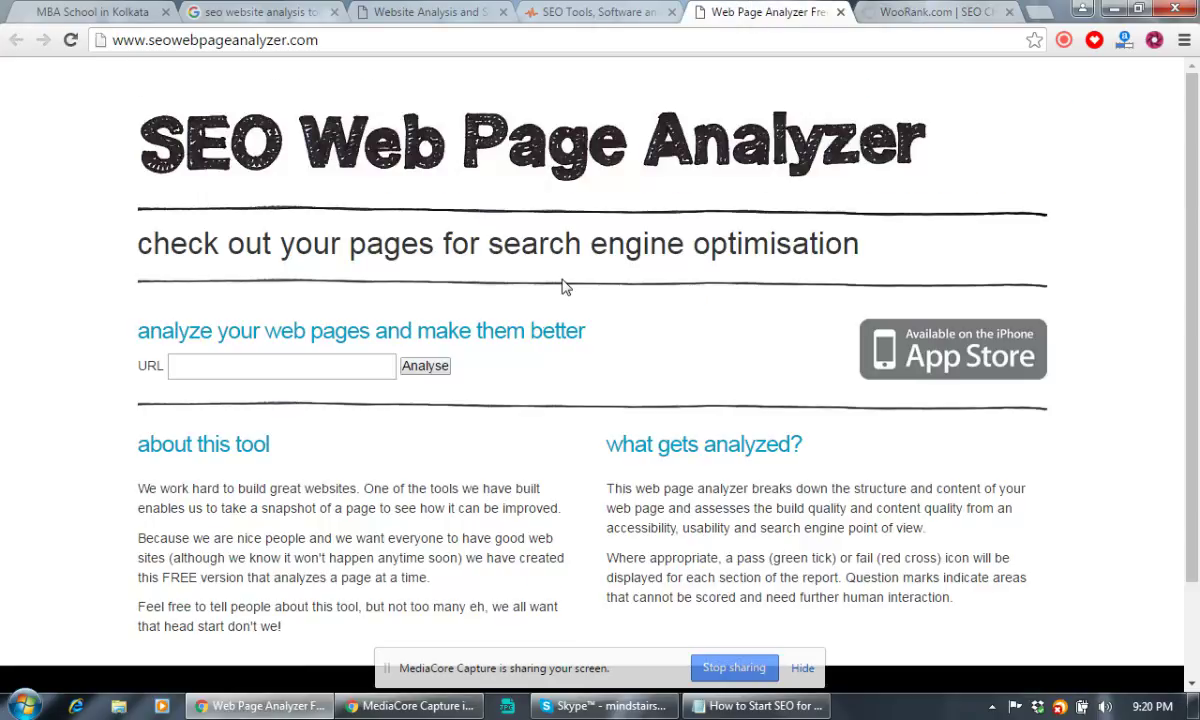
click(296, 372)
text(http://iibs.co.in/)
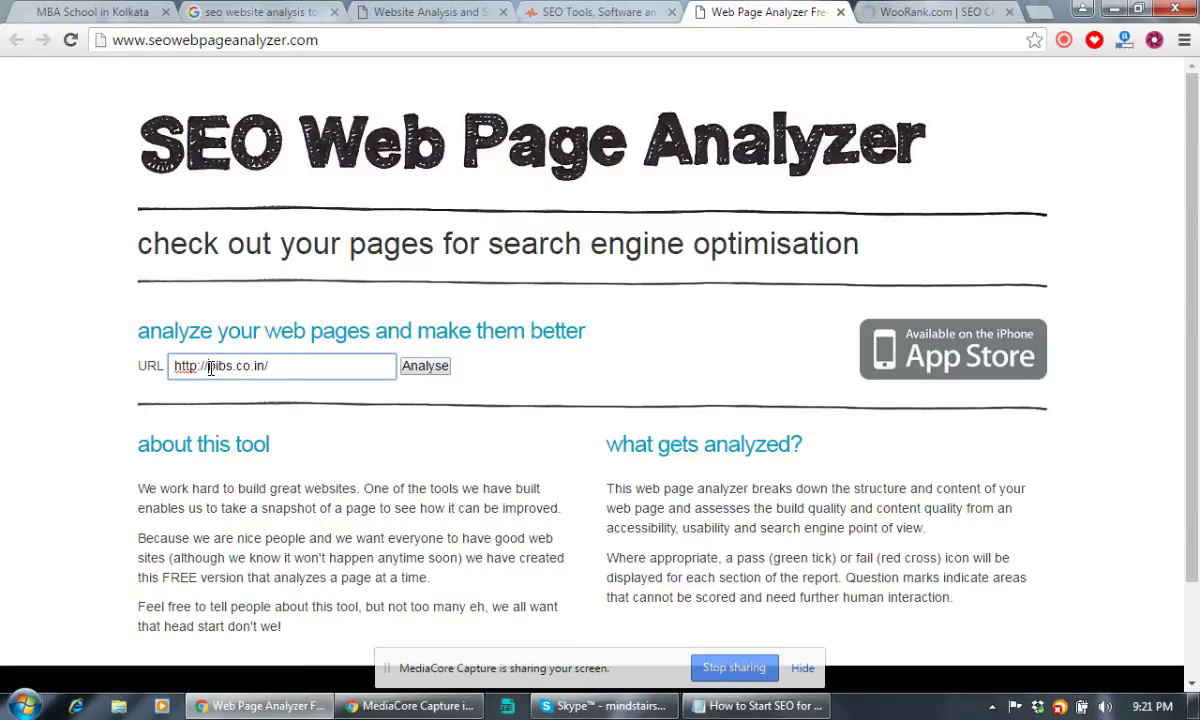
click(210, 367)
text(www.)
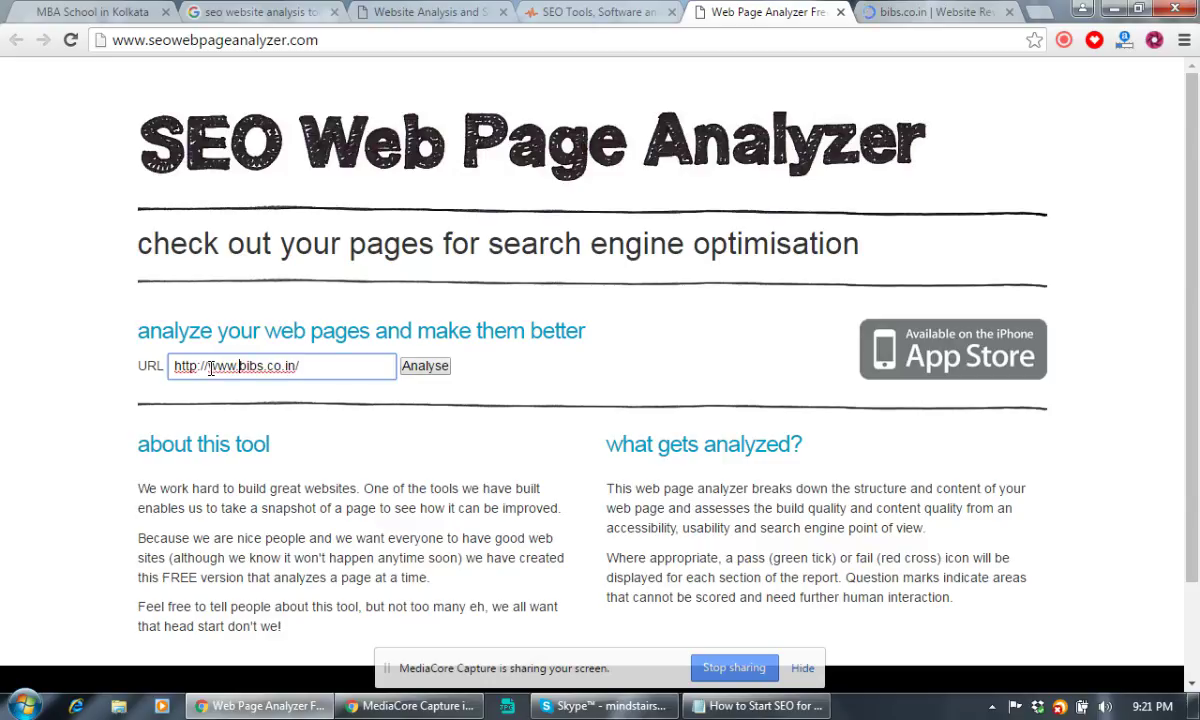
drag(357, 370, 515, 395)
key(ctrl+c)
click(437, 373)
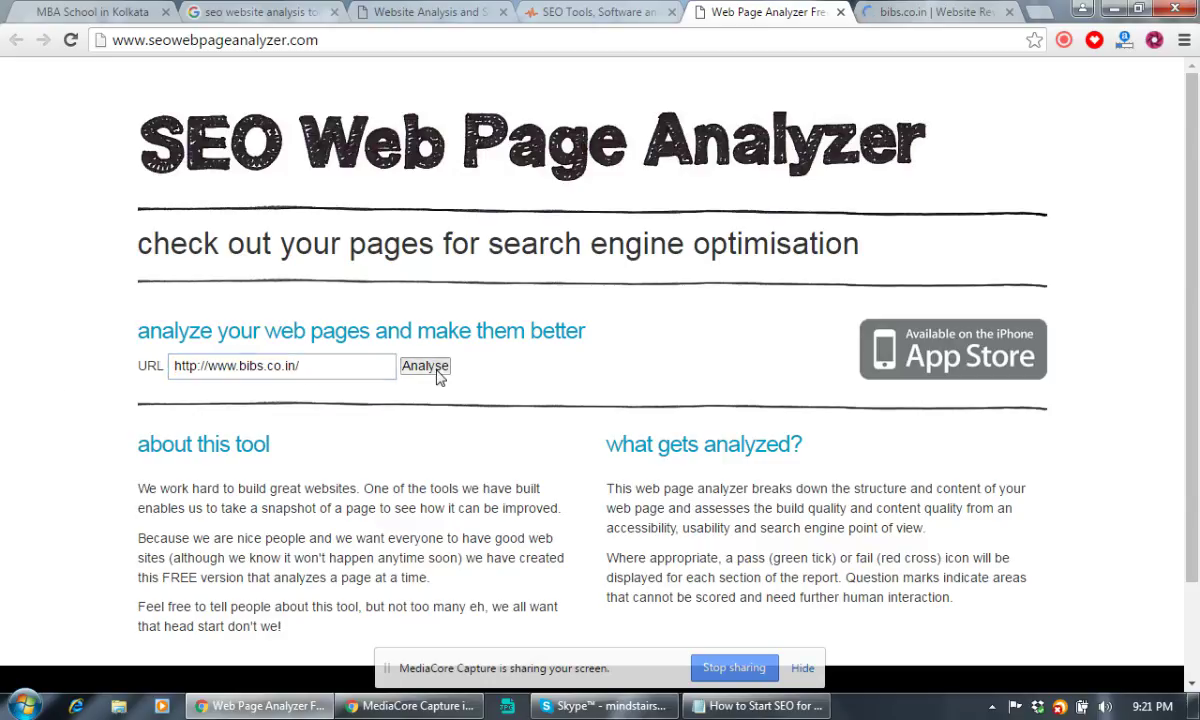
click(600, 14)
click(468, 404)
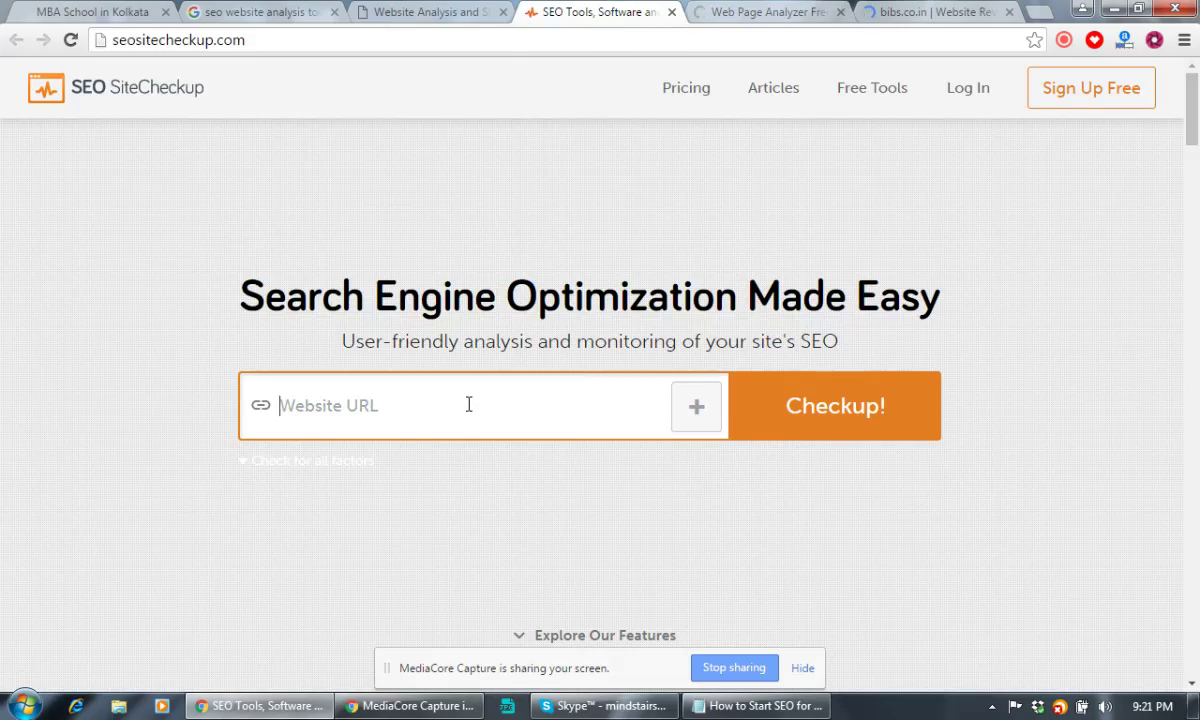
key(ctrl+v)
click(785, 402)
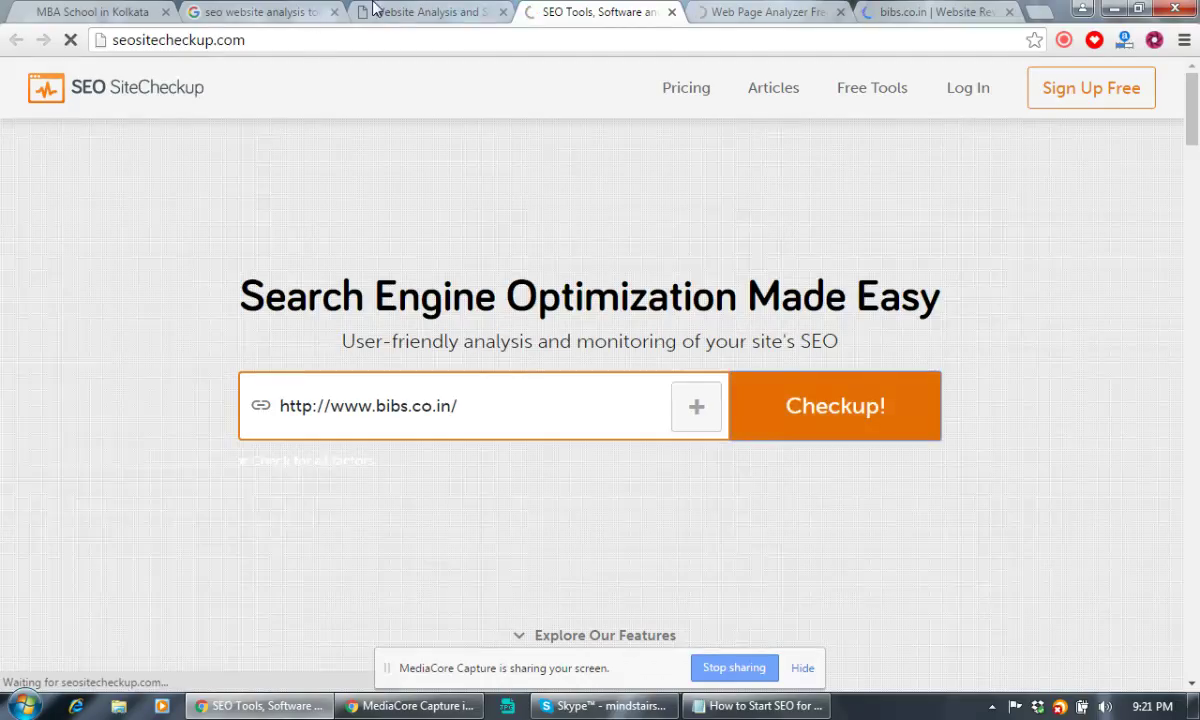
click(420, 12)
click(487, 388)
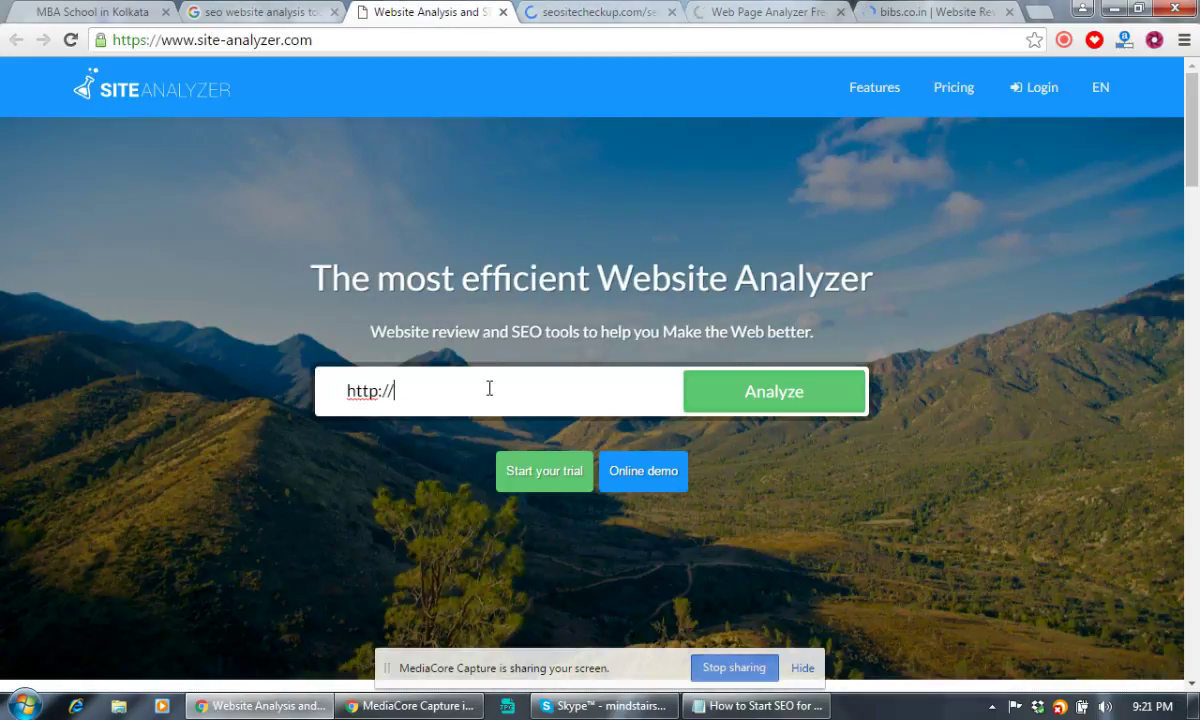
drag(383, 391, 251, 398)
drag(431, 391, 332, 391)
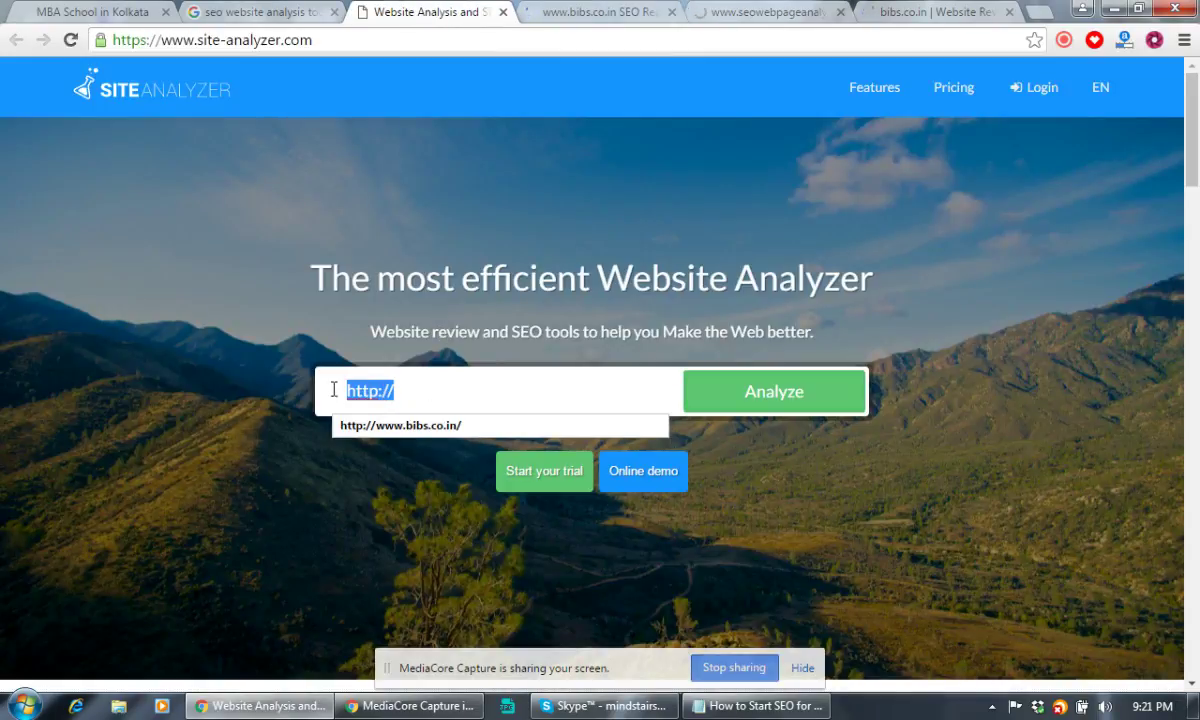
key(ctrl+v)
click(753, 404)
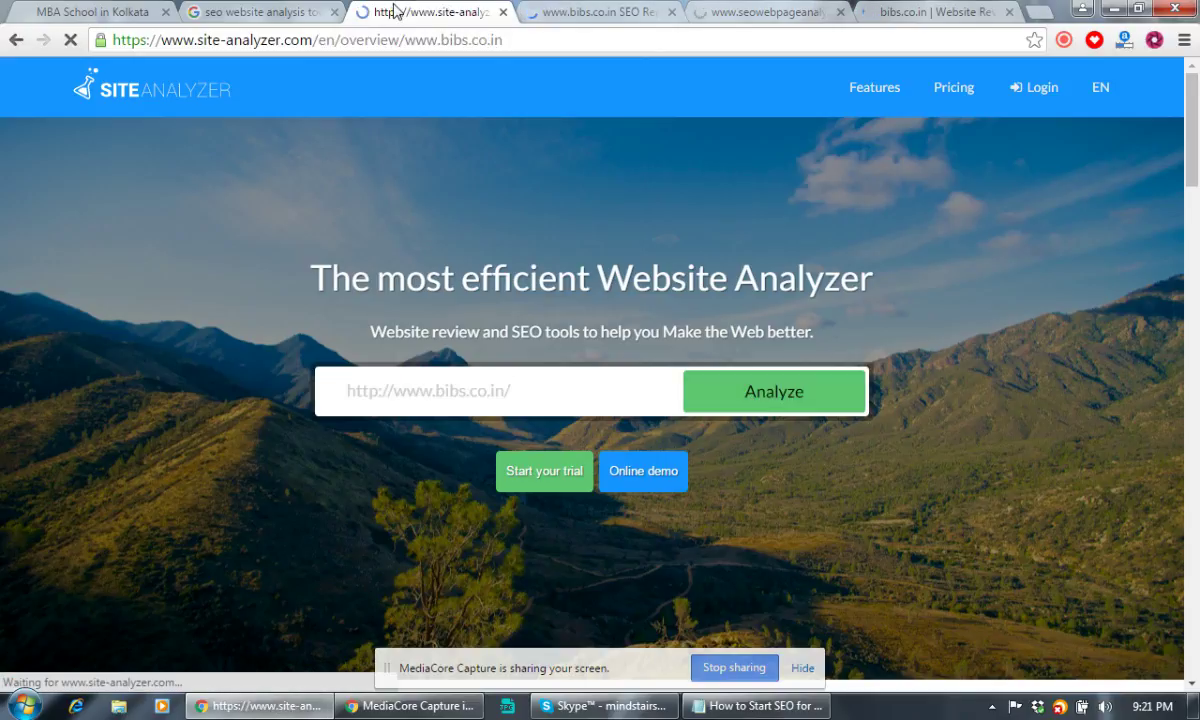
Step: Check the progress of the SEO SiteCheckup and Web Page Analyzer reports and view the WooRank review of bibs.co.in
click(588, 16)
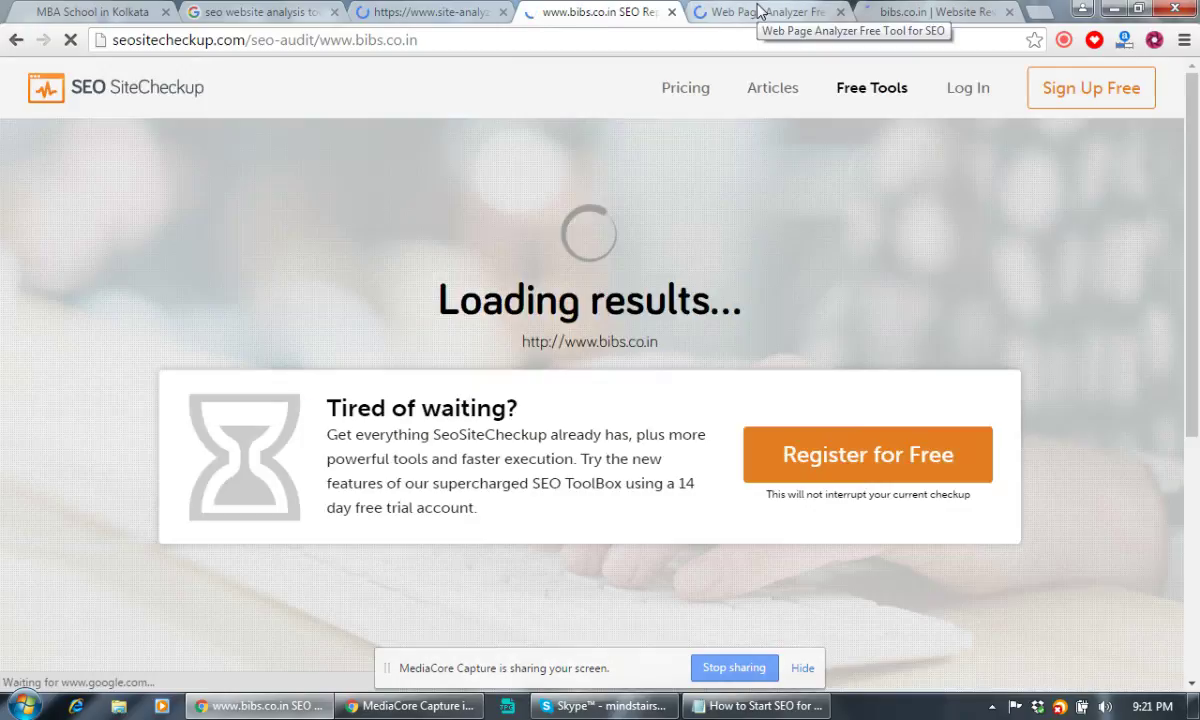
click(758, 12)
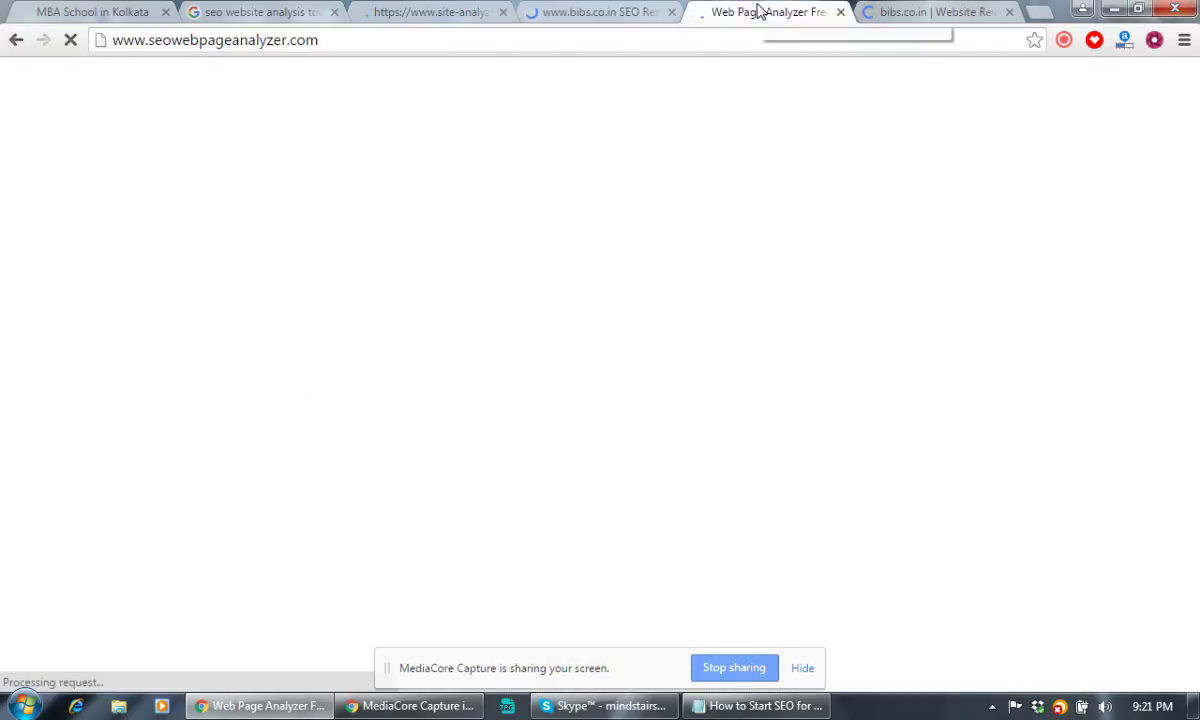
click(595, 12)
click(940, 14)
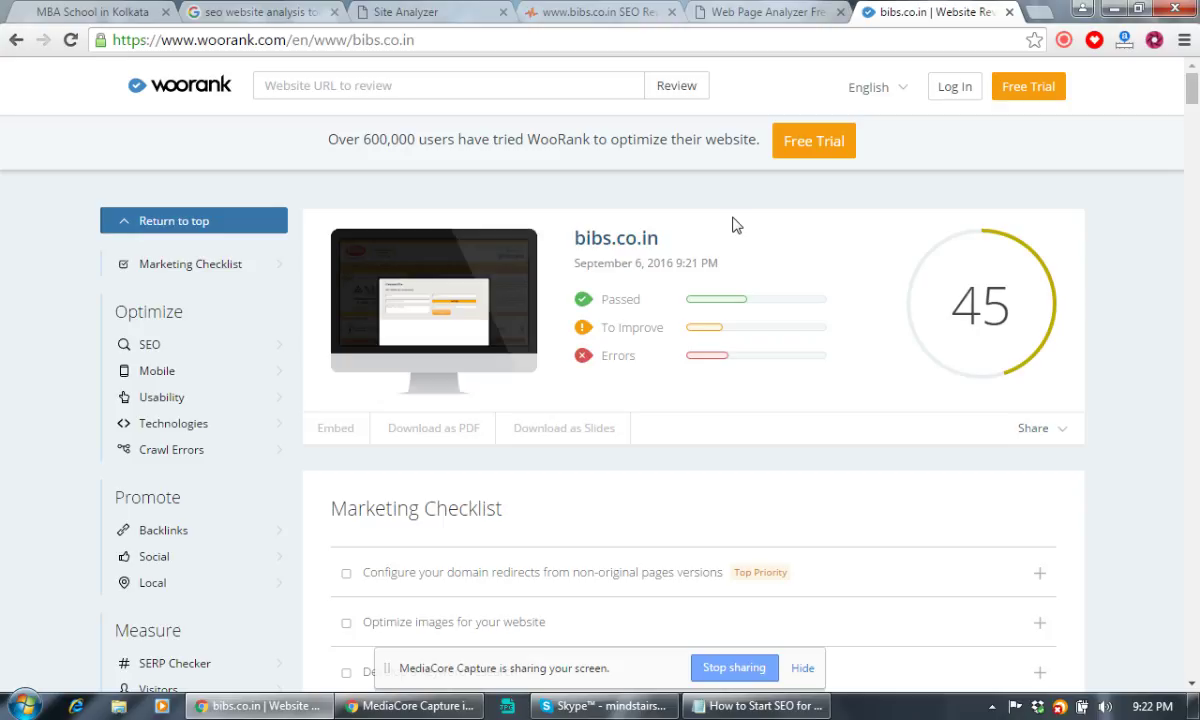
click(402, 12)
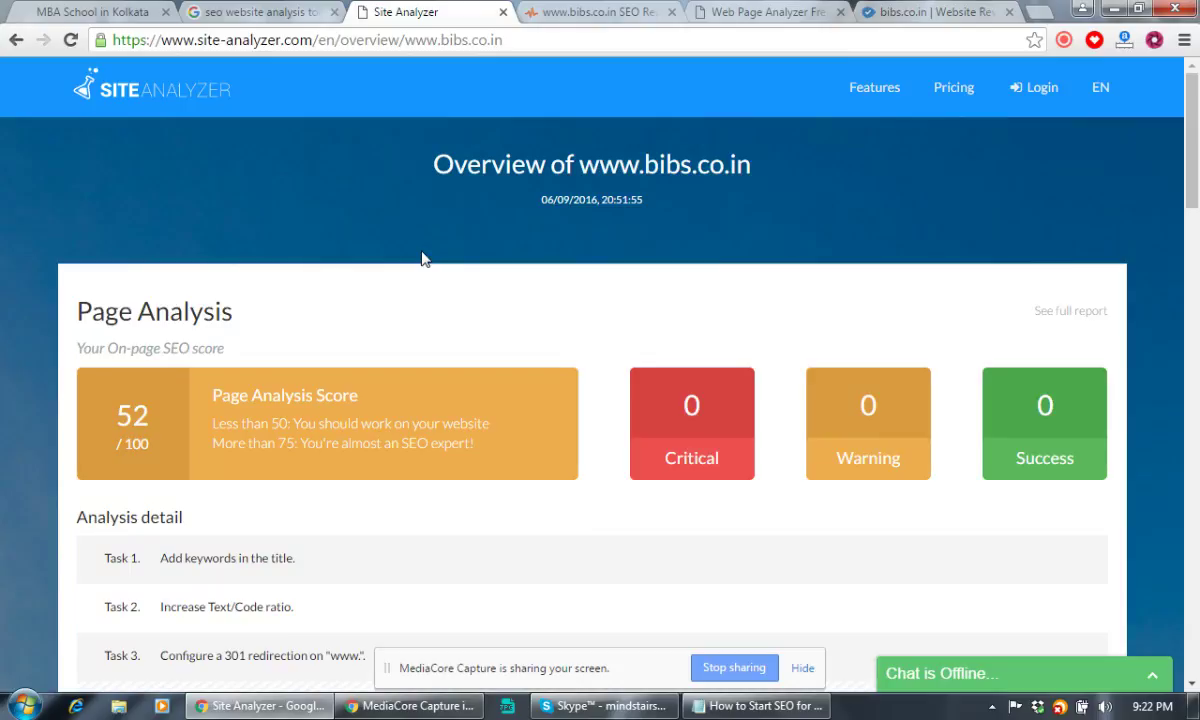
scroll(421, 258, down, 3)
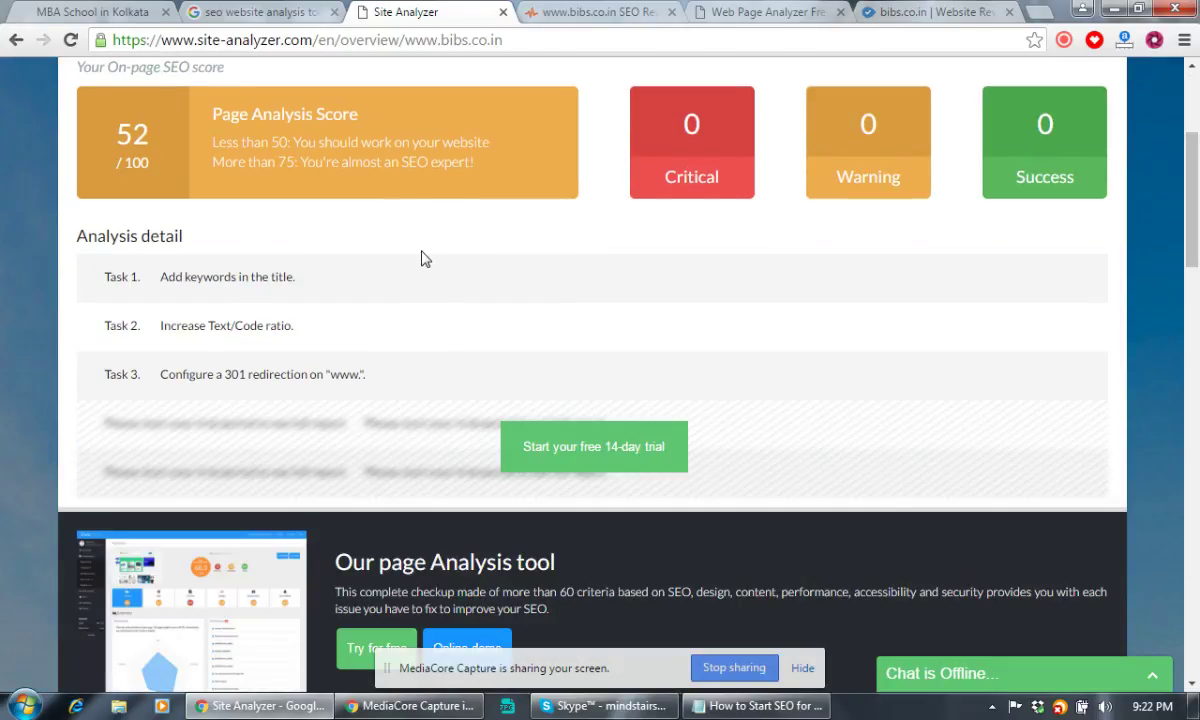
scroll(421, 258, up, 3)
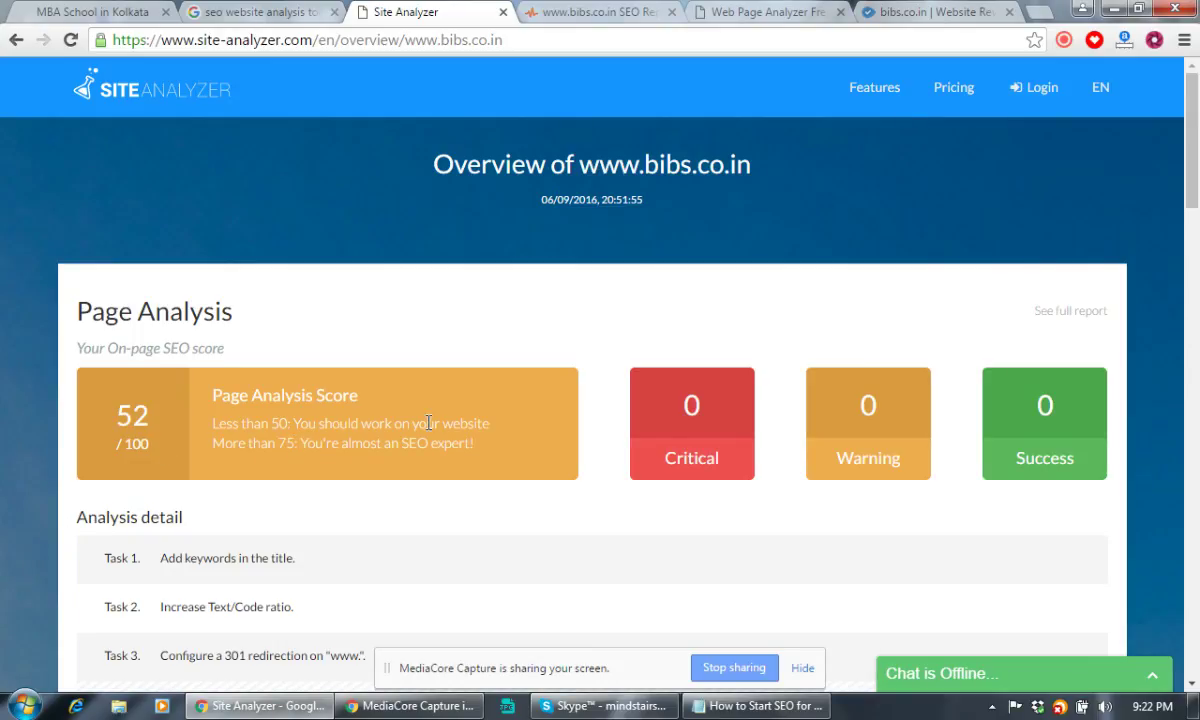
scroll(444, 396, down, 1)
scroll(444, 396, down, 2)
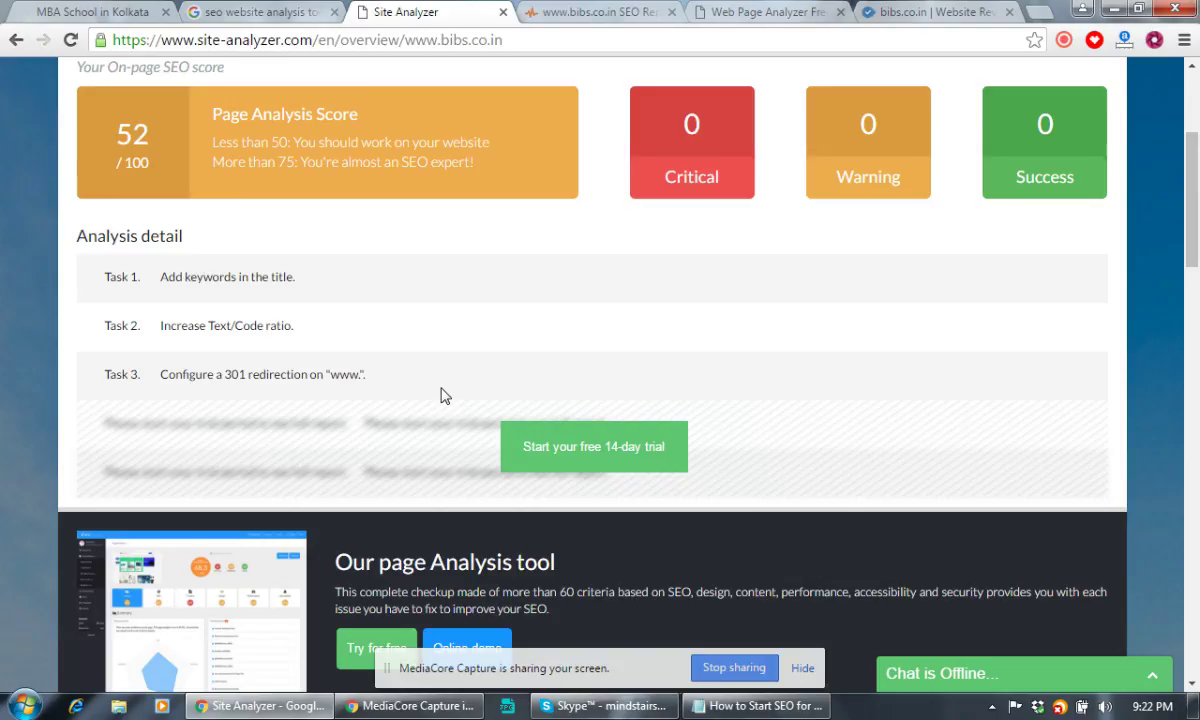
scroll(444, 396, down, 3)
scroll(444, 396, down, 4)
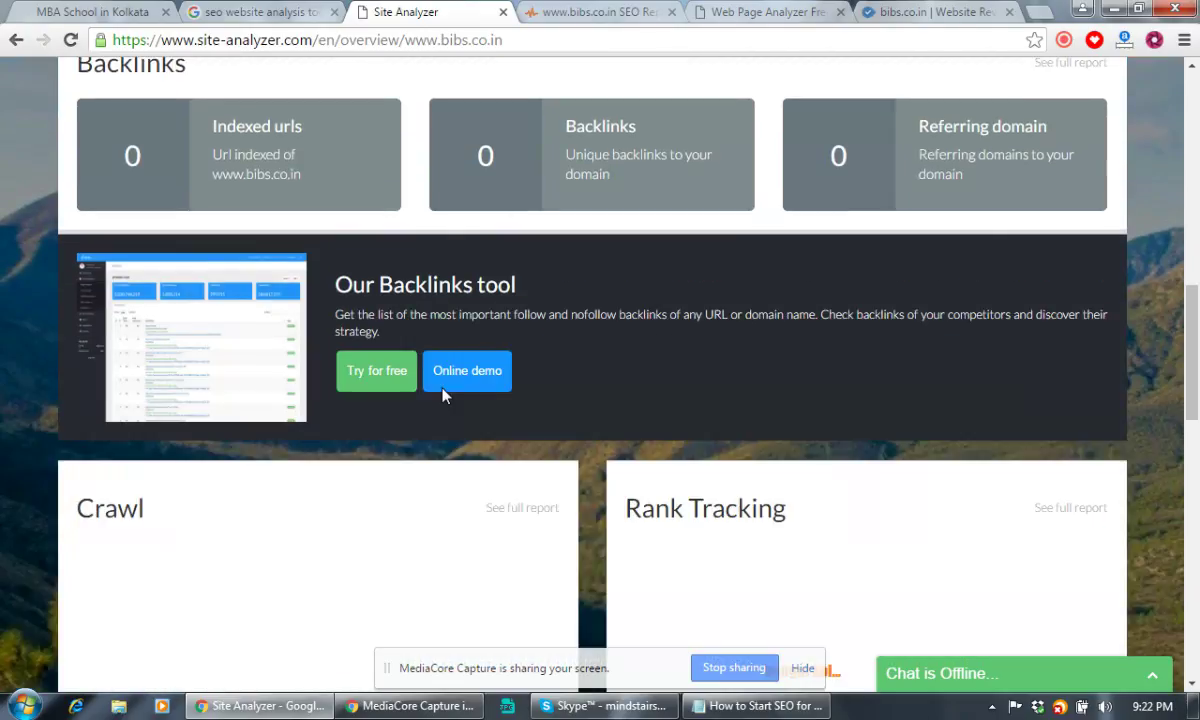
scroll(483, 238, up, 1)
scroll(483, 238, up, 2)
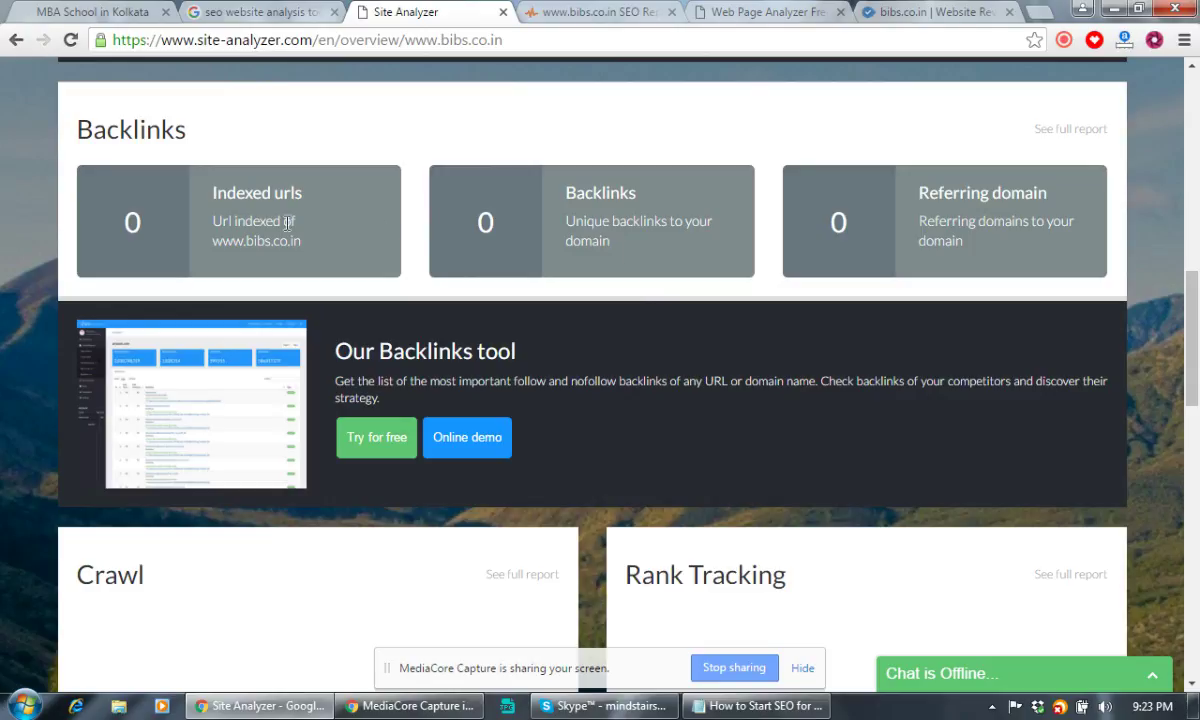
scroll(966, 243, up, 4)
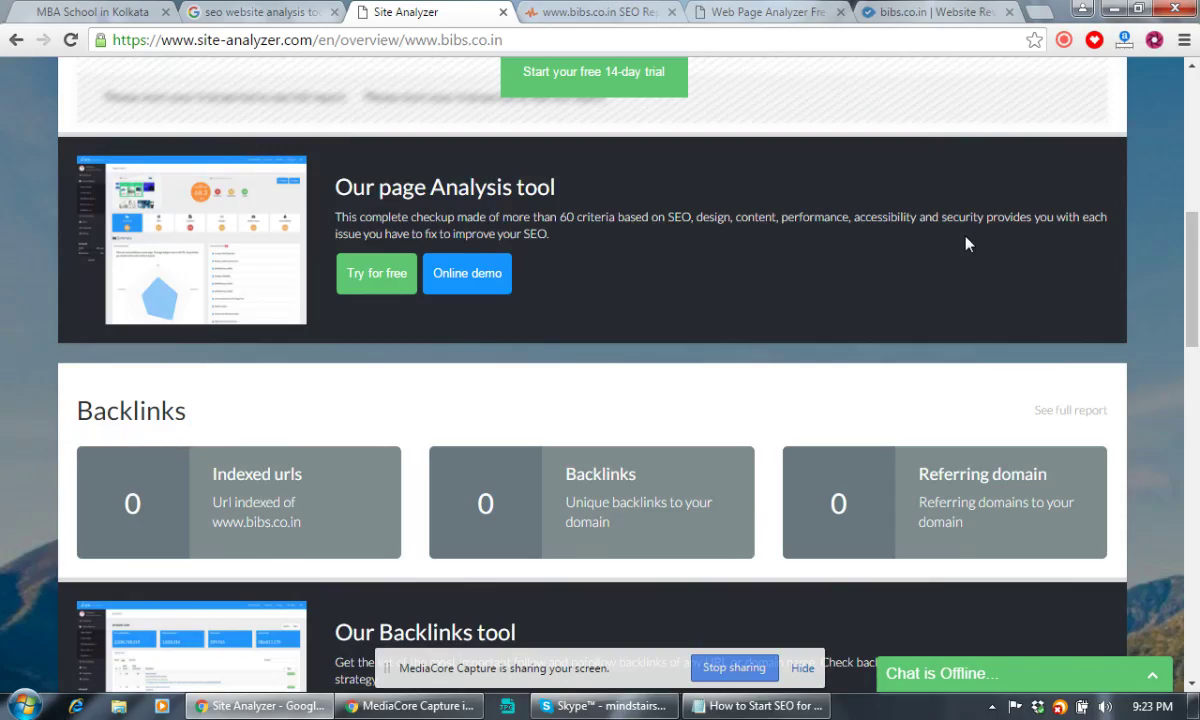
Step: Examine the Crawl, Rank Tracking and Page Analysis sections of the Site Analyzer overview, and close that report
scroll(960, 247, down, 10)
scroll(955, 250, down, 4)
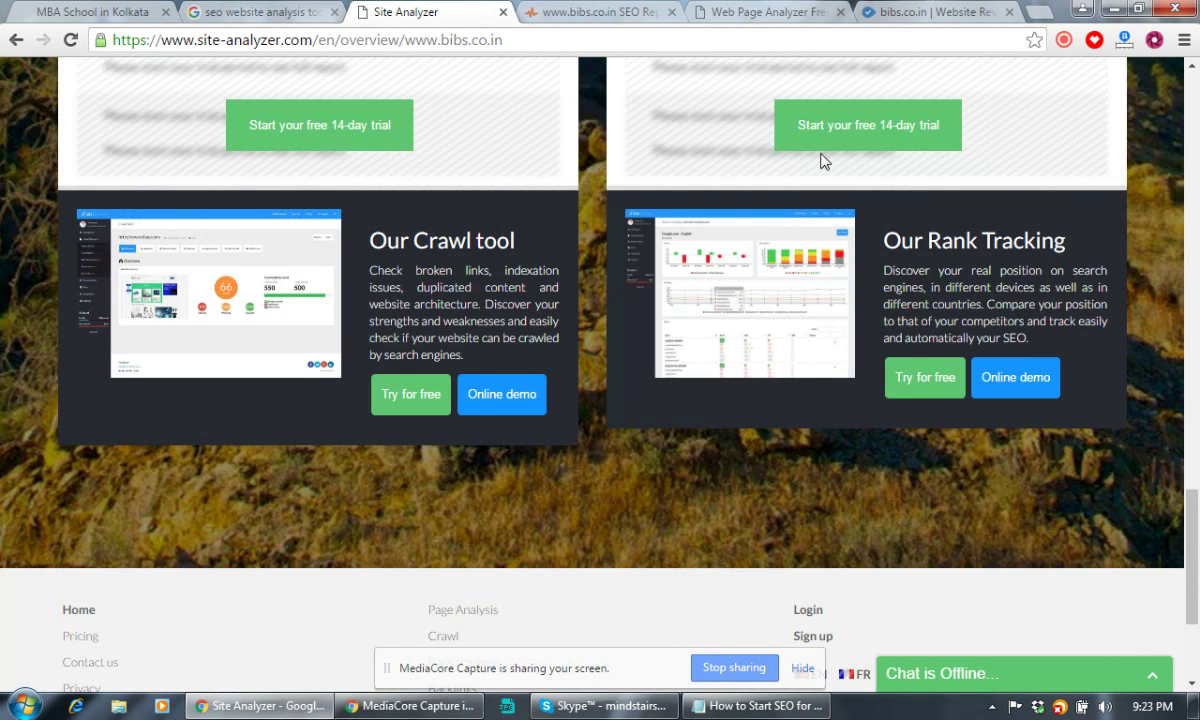
scroll(600, 324, down, 3)
scroll(600, 324, up, 5)
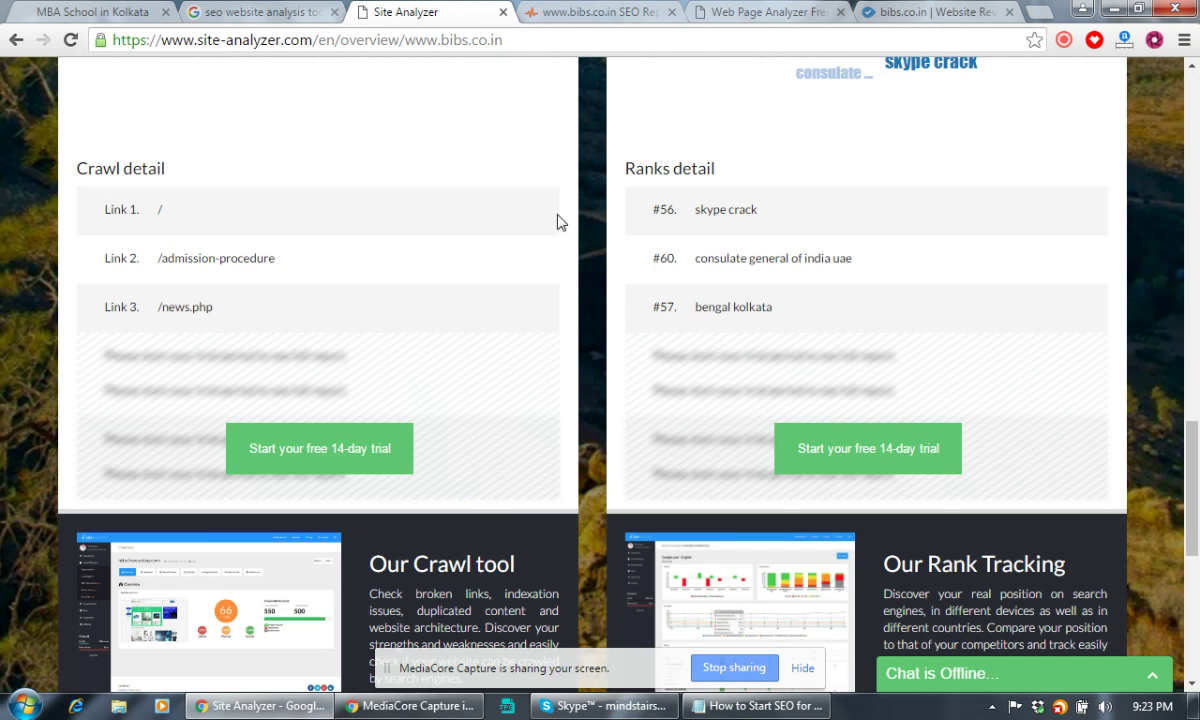
scroll(340, 260, up, 3)
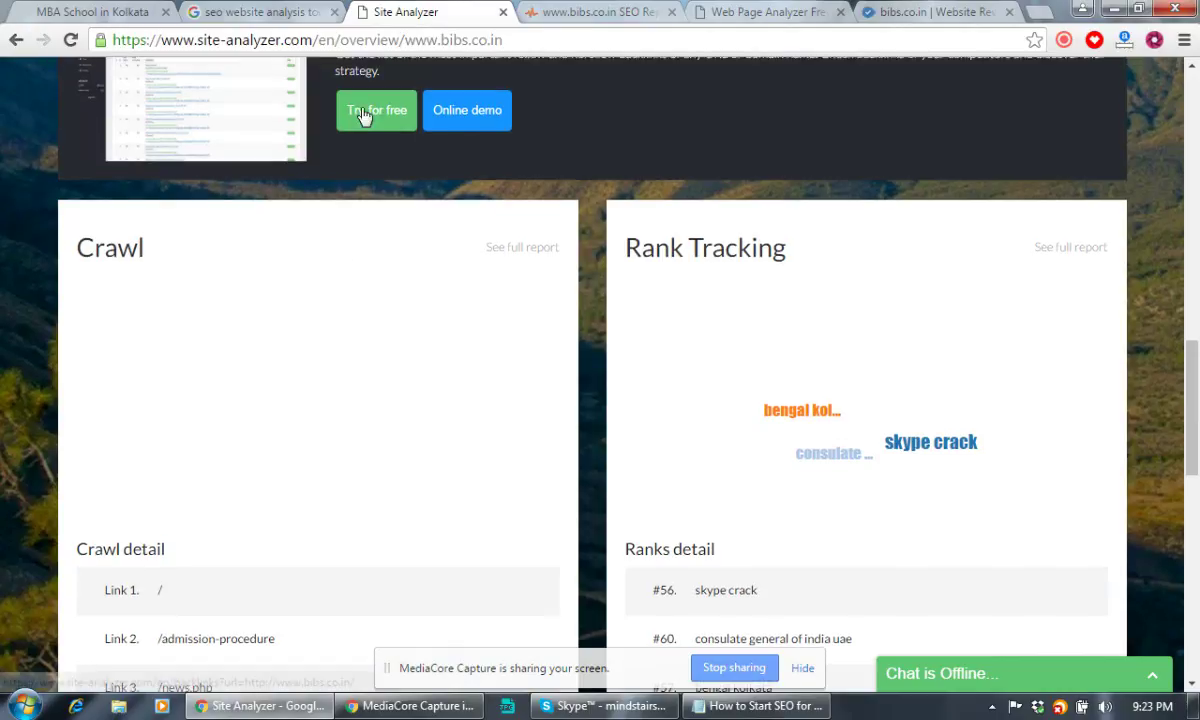
scroll(362, 115, up, 5)
scroll(619, 287, up, 4)
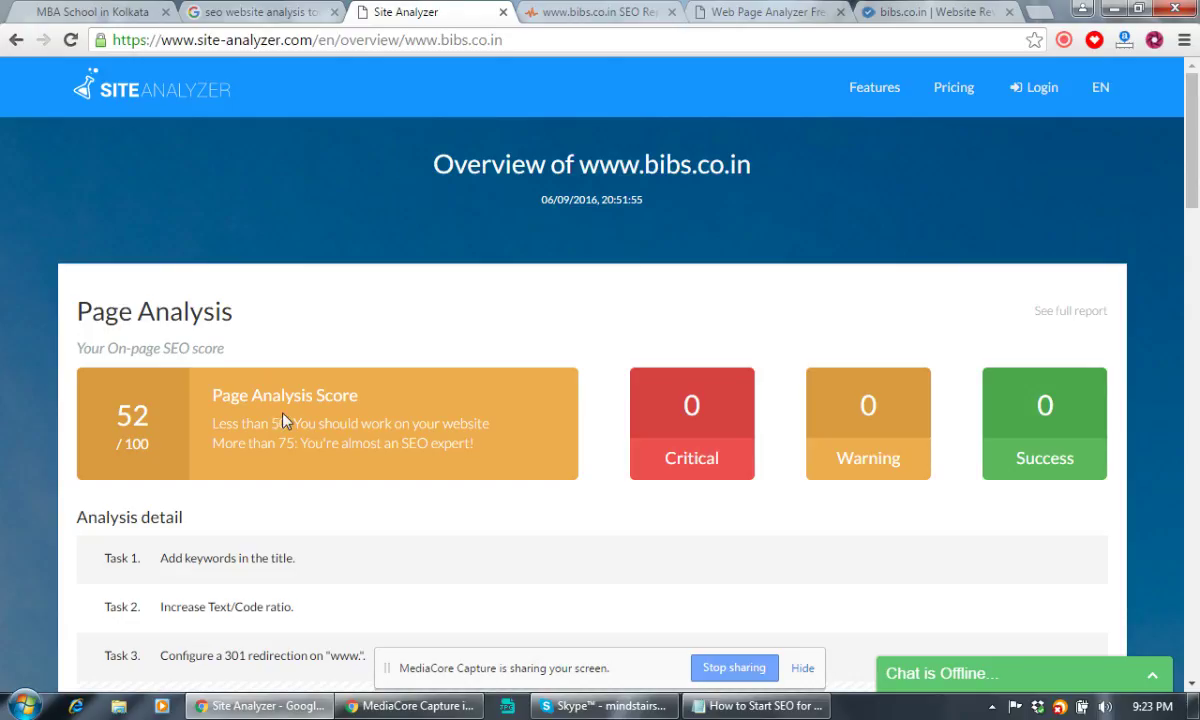
scroll(270, 543, down, 4)
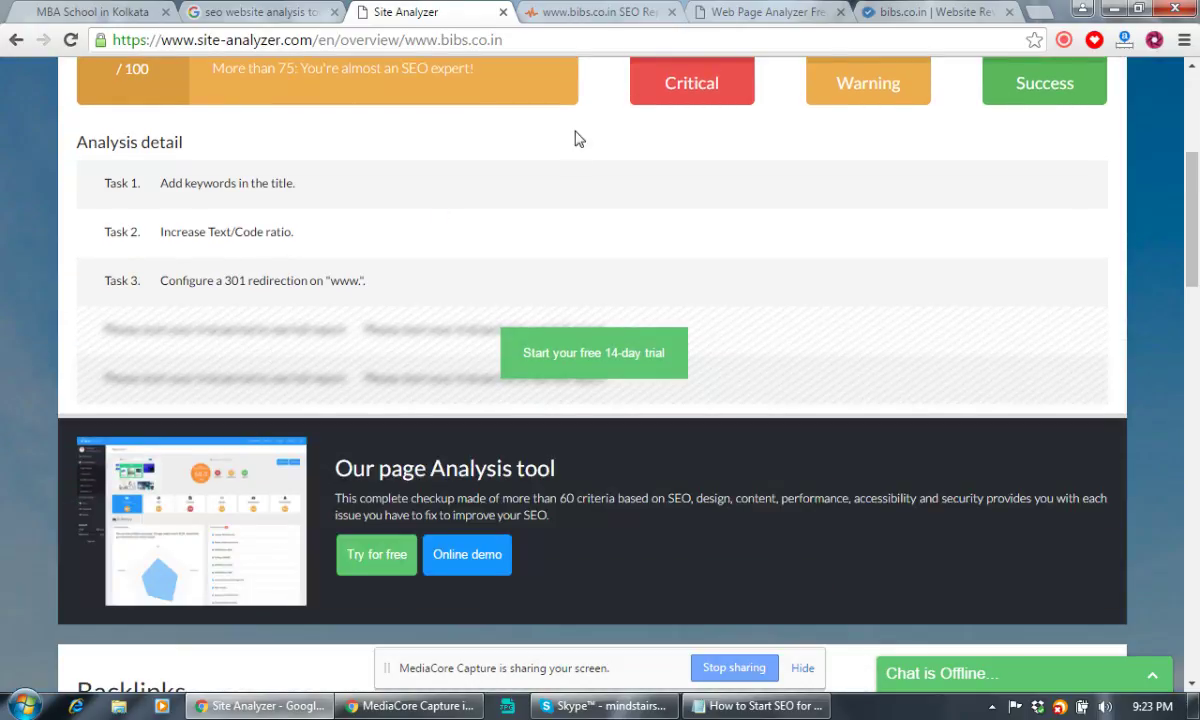
click(503, 12)
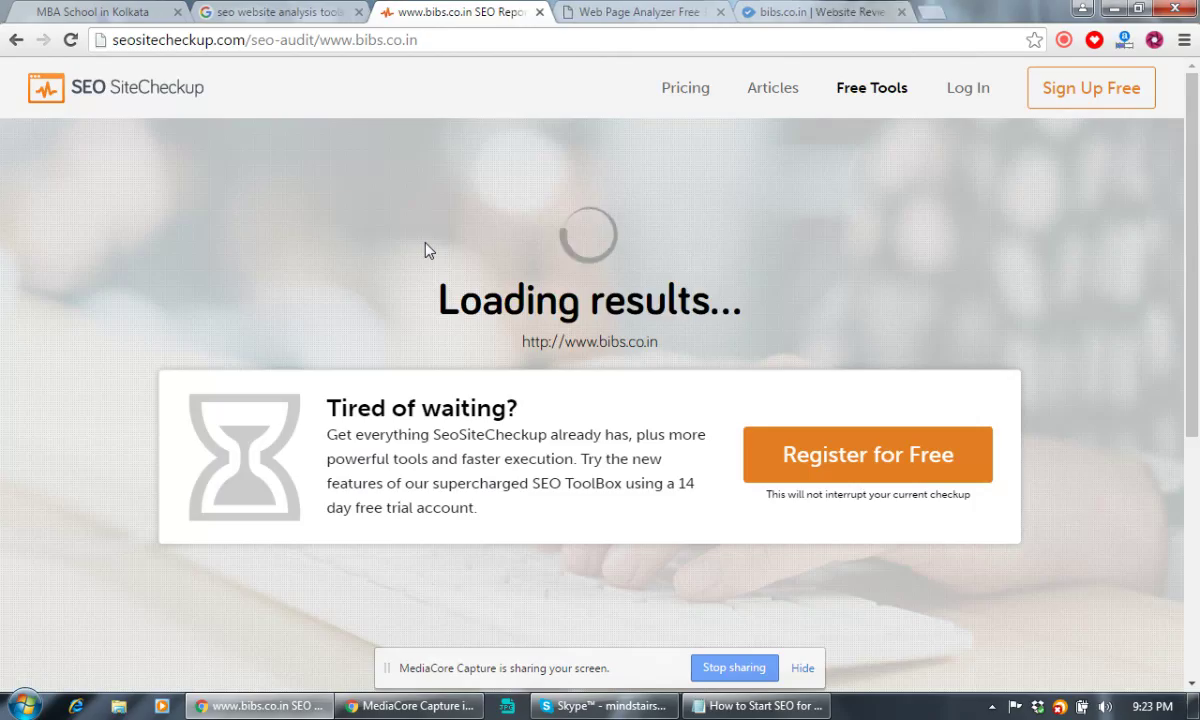
Step: Examine the SEO SiteCheckup score and the meta title, meta description, most common keywords and keyword usage results for bibs.co.in
scroll(650, 285, down, 1)
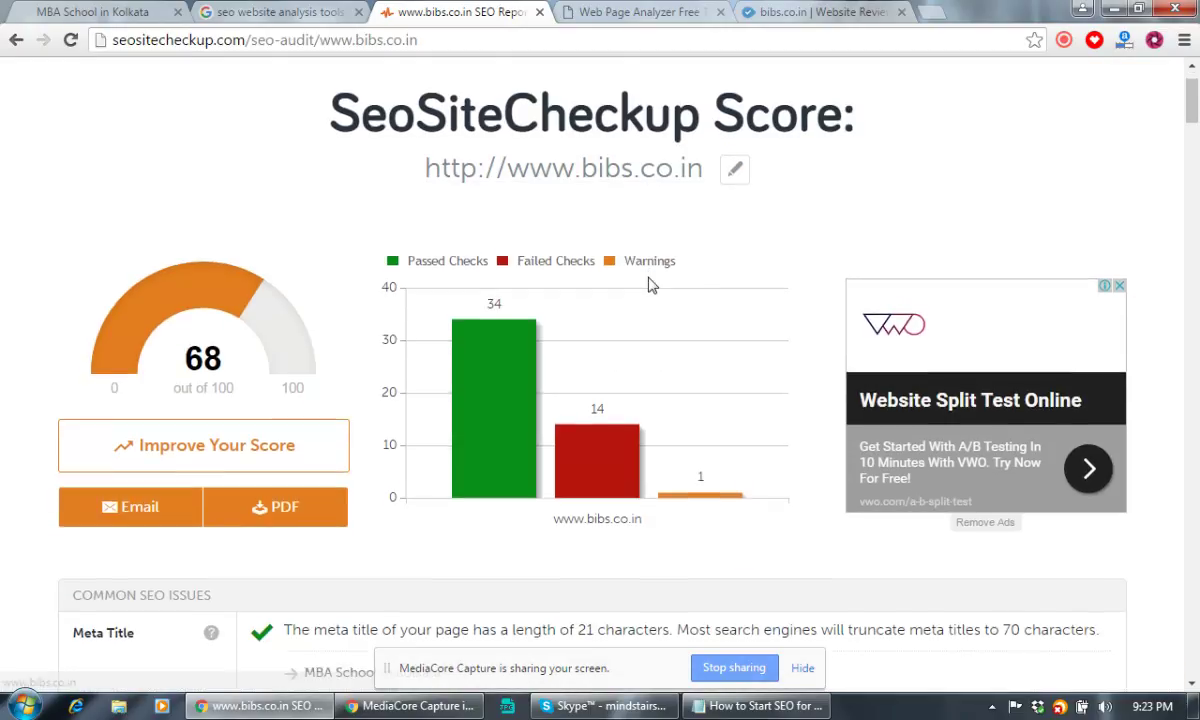
scroll(650, 285, down, 2)
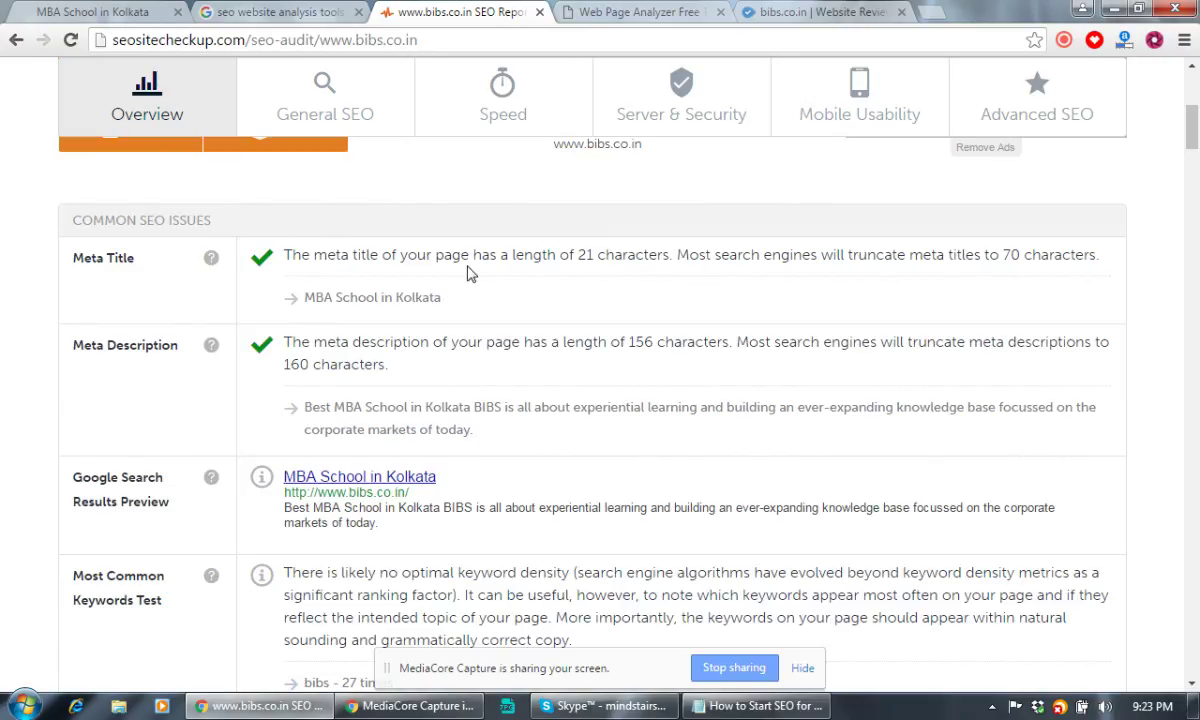
drag(574, 255, 638, 256)
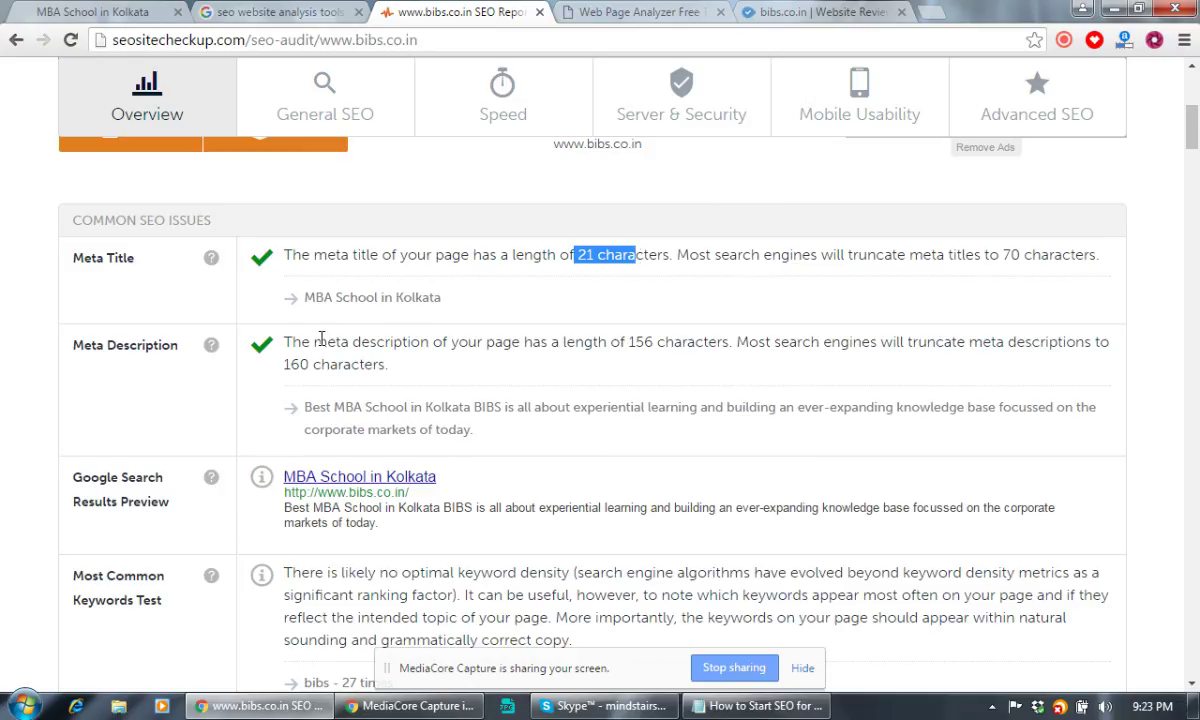
drag(316, 341, 461, 341)
scroll(468, 354, down, 3)
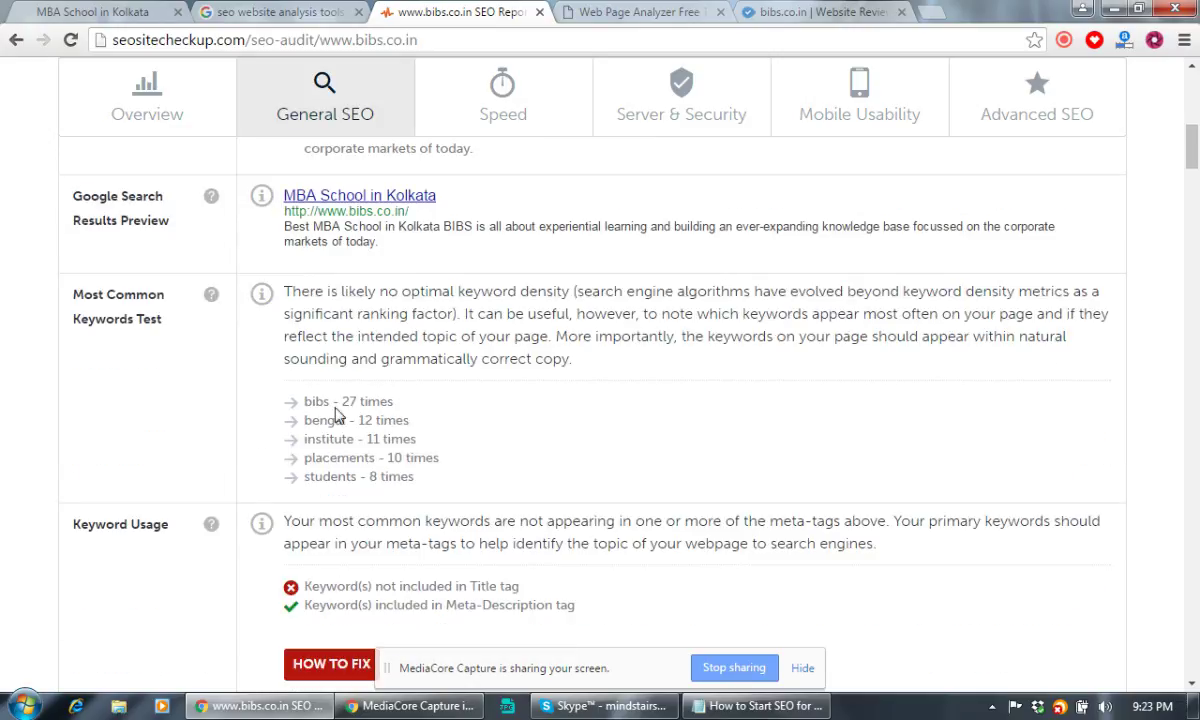
scroll(437, 418, down, 2)
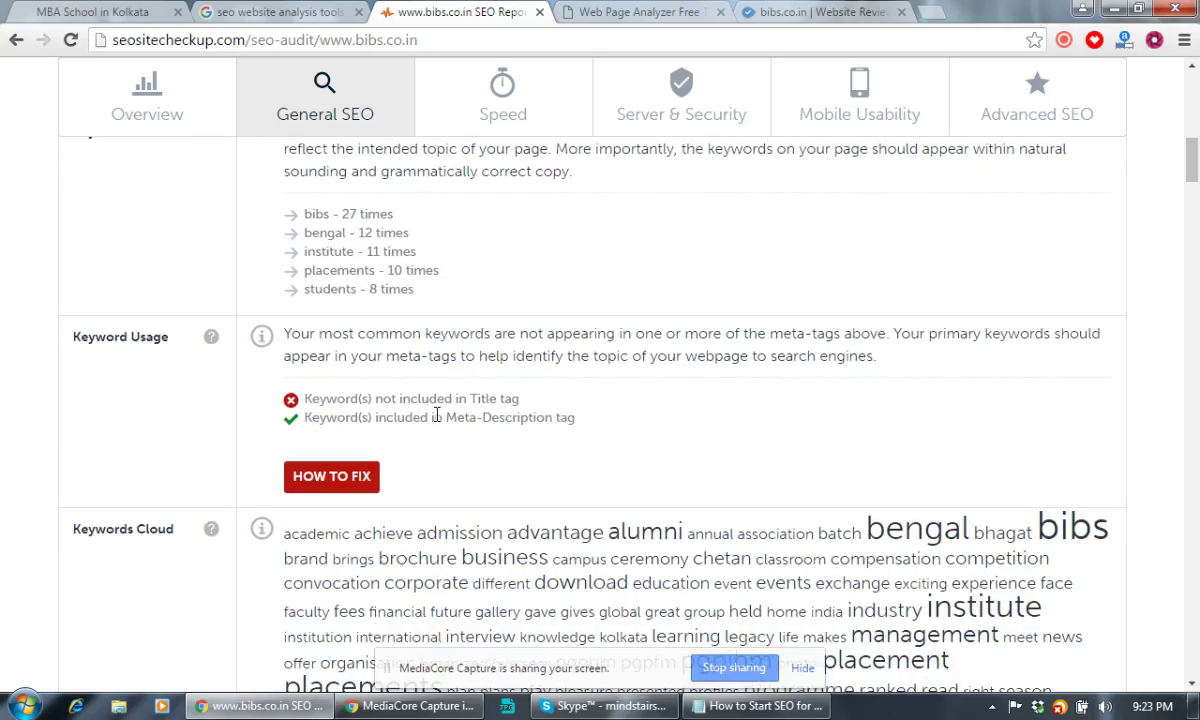
scroll(437, 417, up, 1)
drag(342, 315, 697, 373)
scroll(697, 373, down, 2)
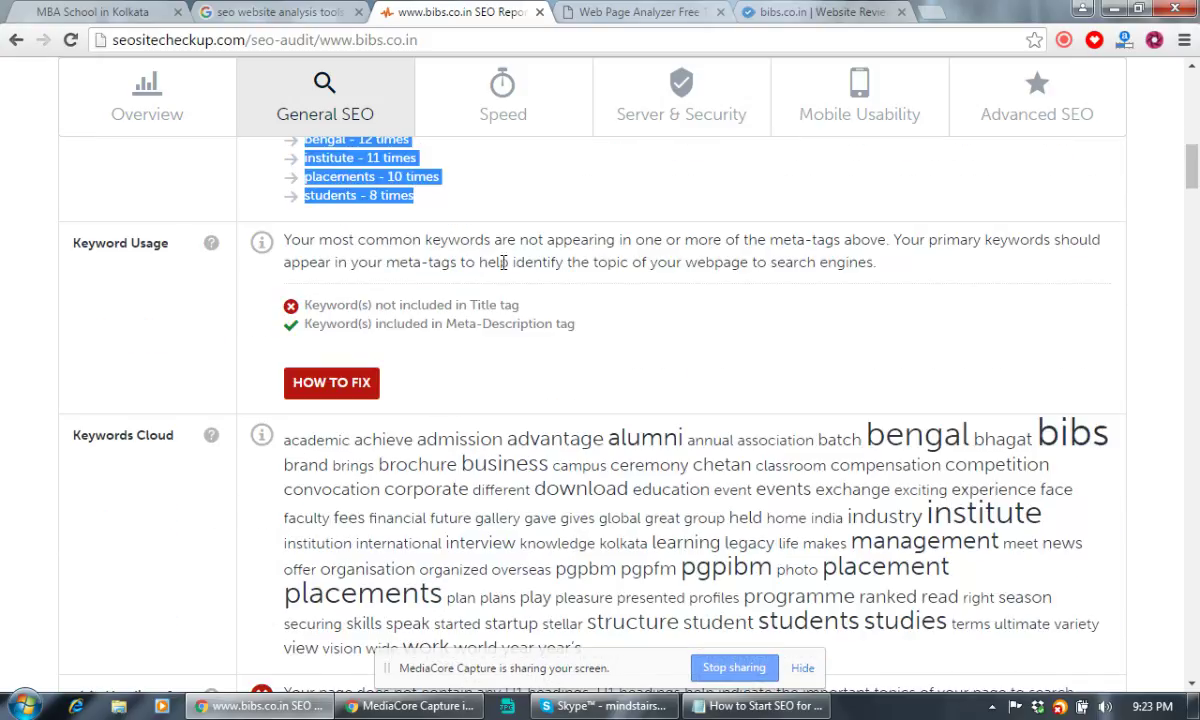
Step: Examine the General SEO checks on headings, sitemap, broken links, SEO-friendly URLs, image alt, backlinks, JavaScript errors and social media
scroll(560, 311, down, 5)
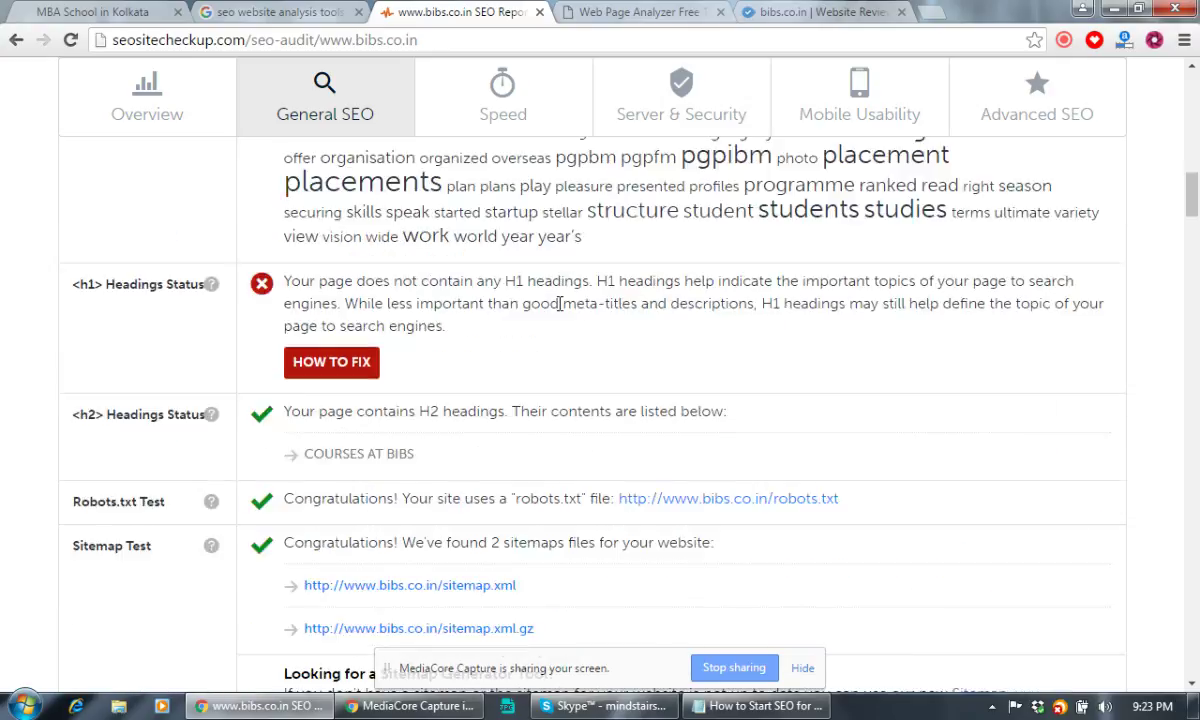
scroll(489, 280, down, 10)
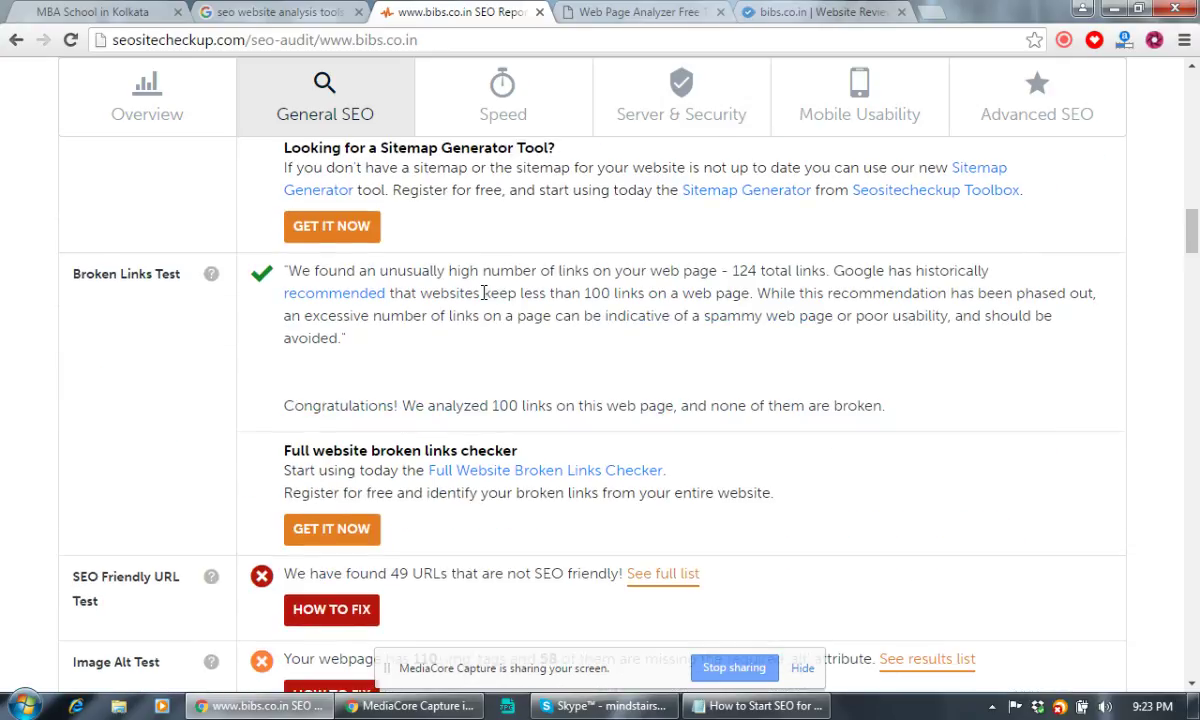
scroll(483, 295, up, 3)
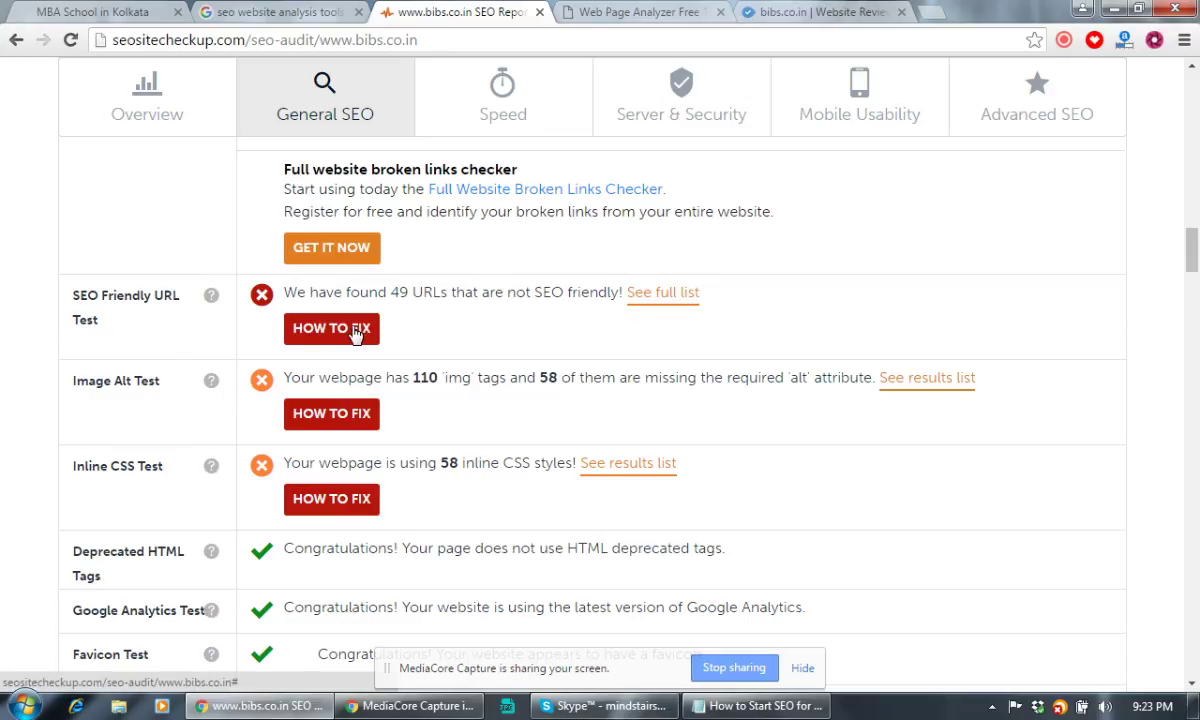
scroll(524, 294, up, 1)
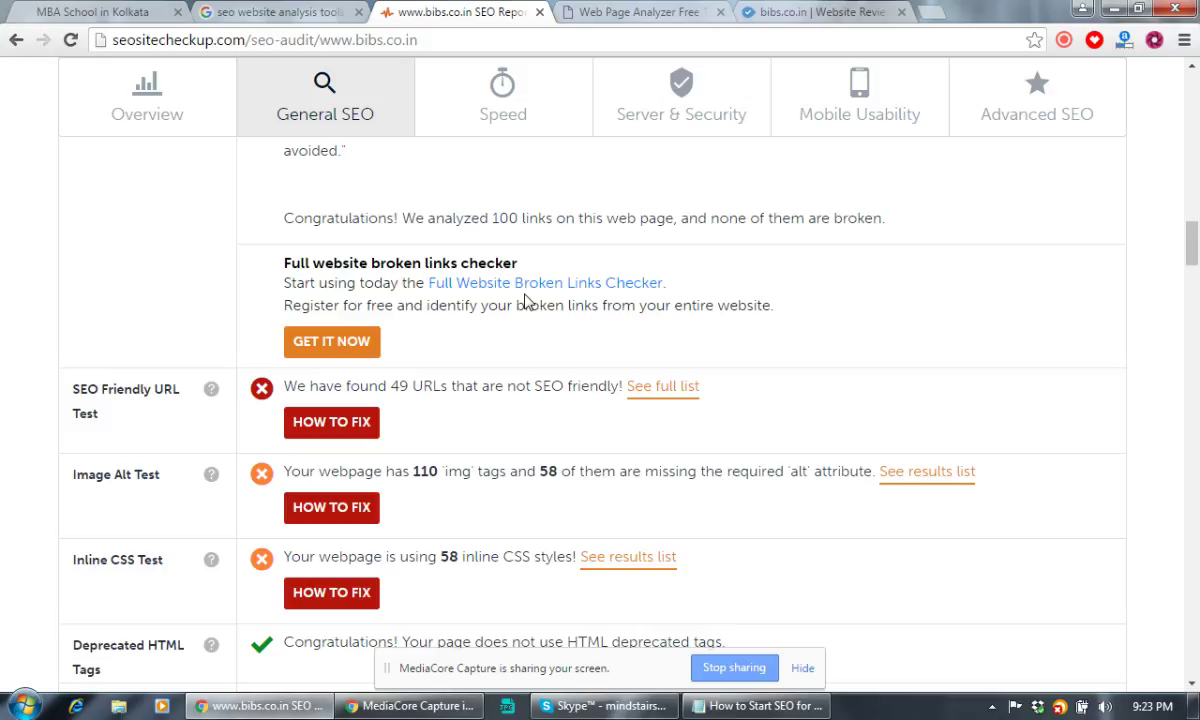
scroll(524, 300, up, 1)
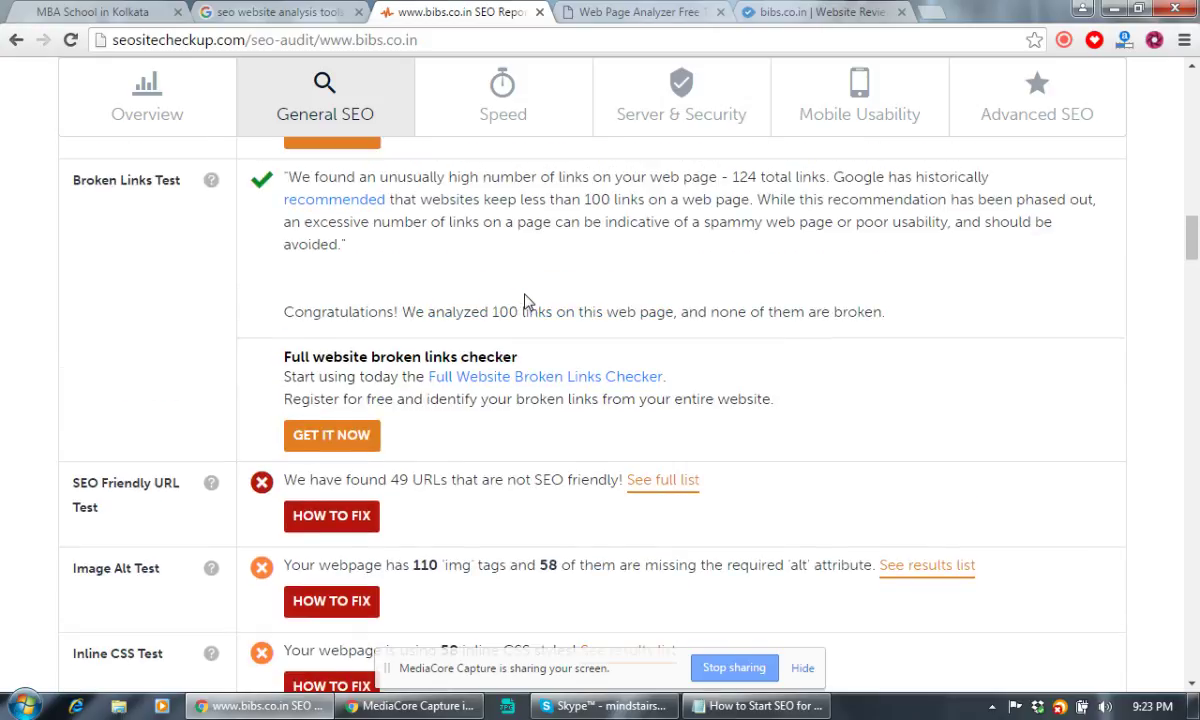
scroll(527, 300, up, 4)
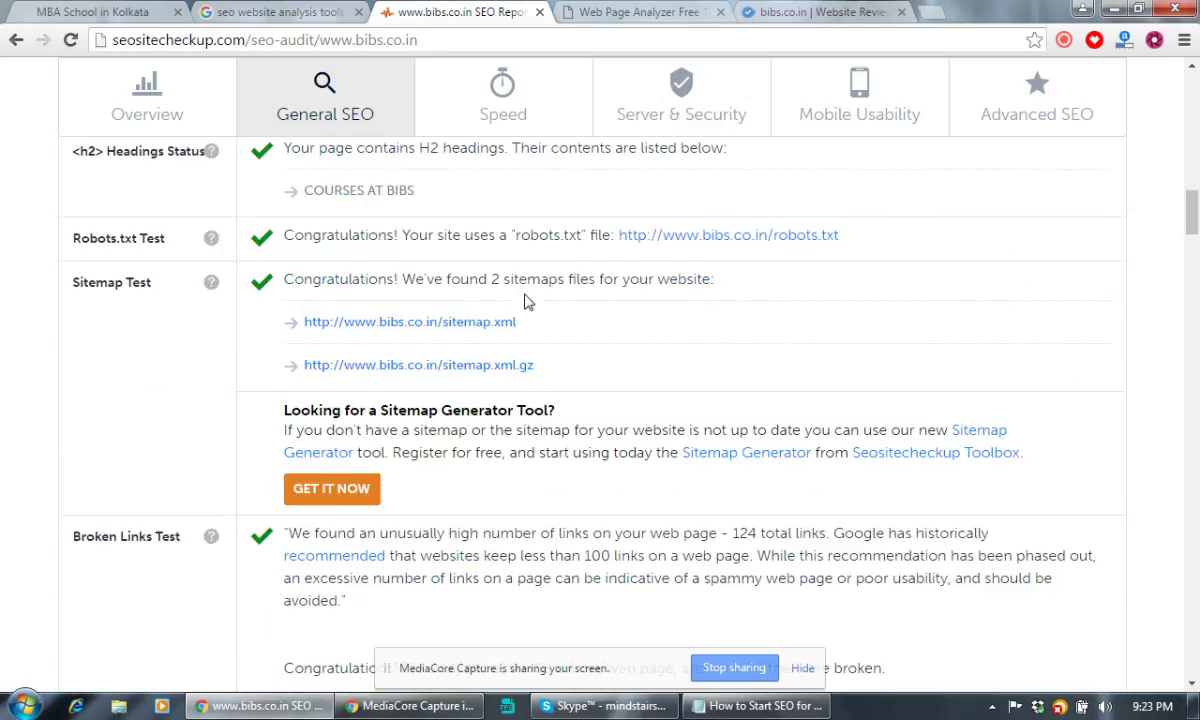
scroll(525, 294, up, 5)
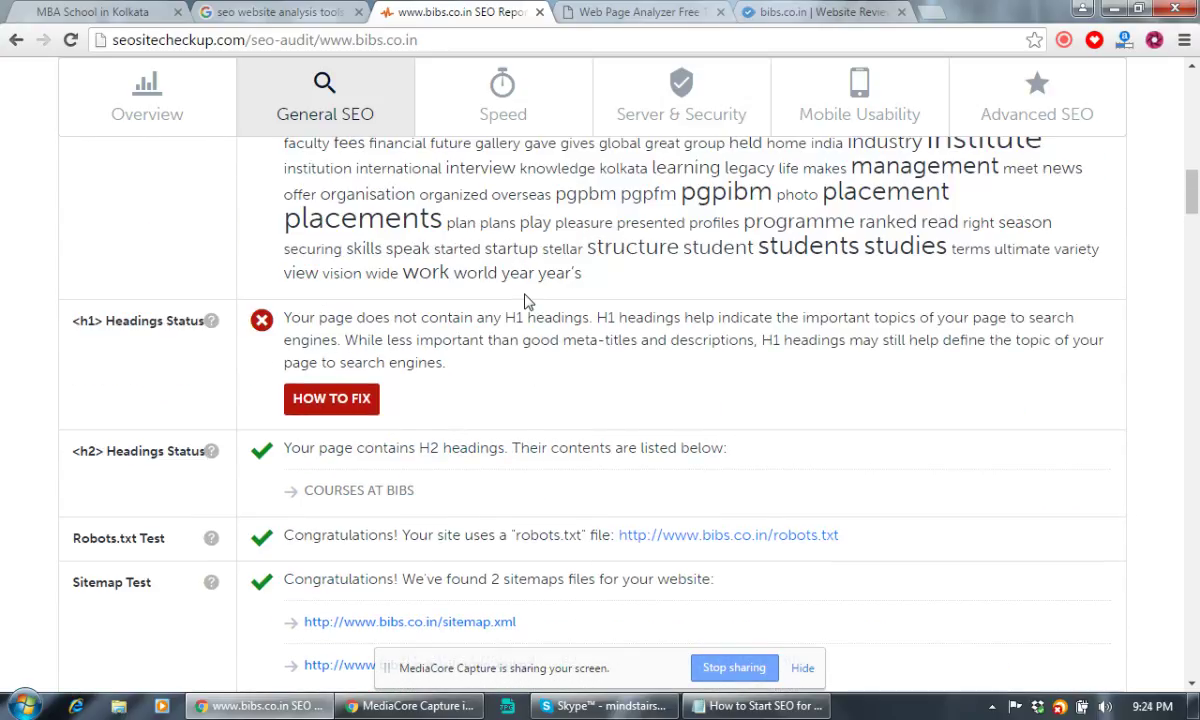
scroll(525, 294, down, 10)
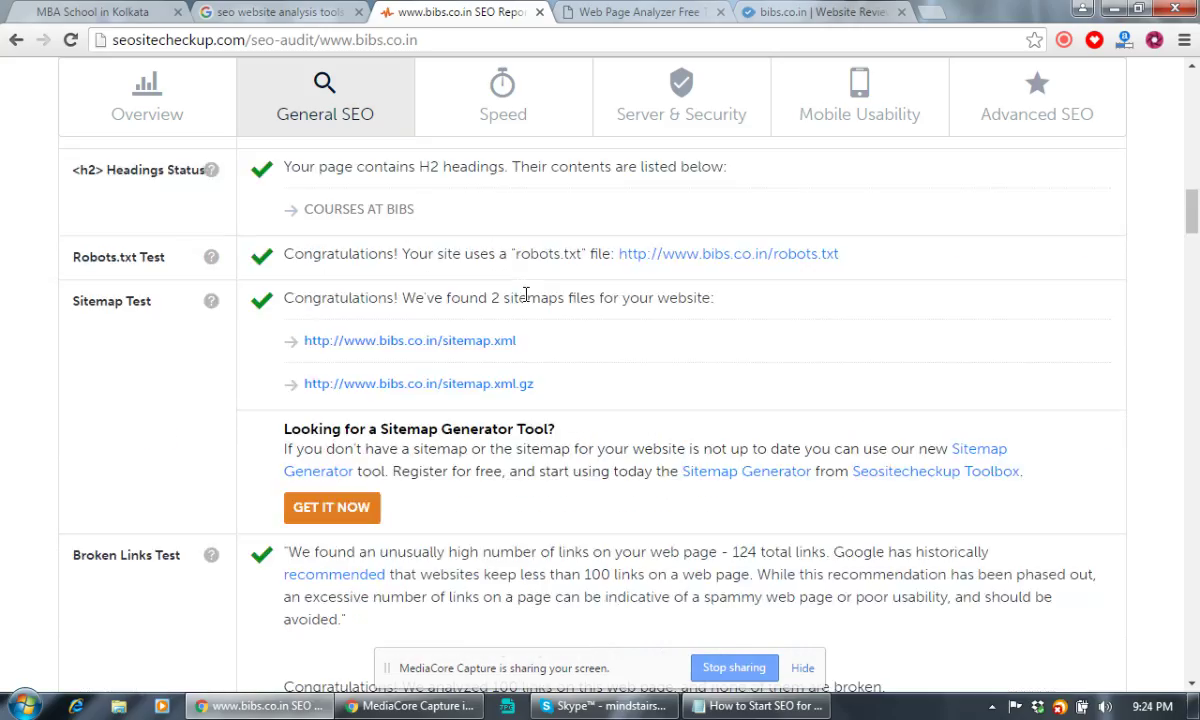
scroll(527, 292, down, 5)
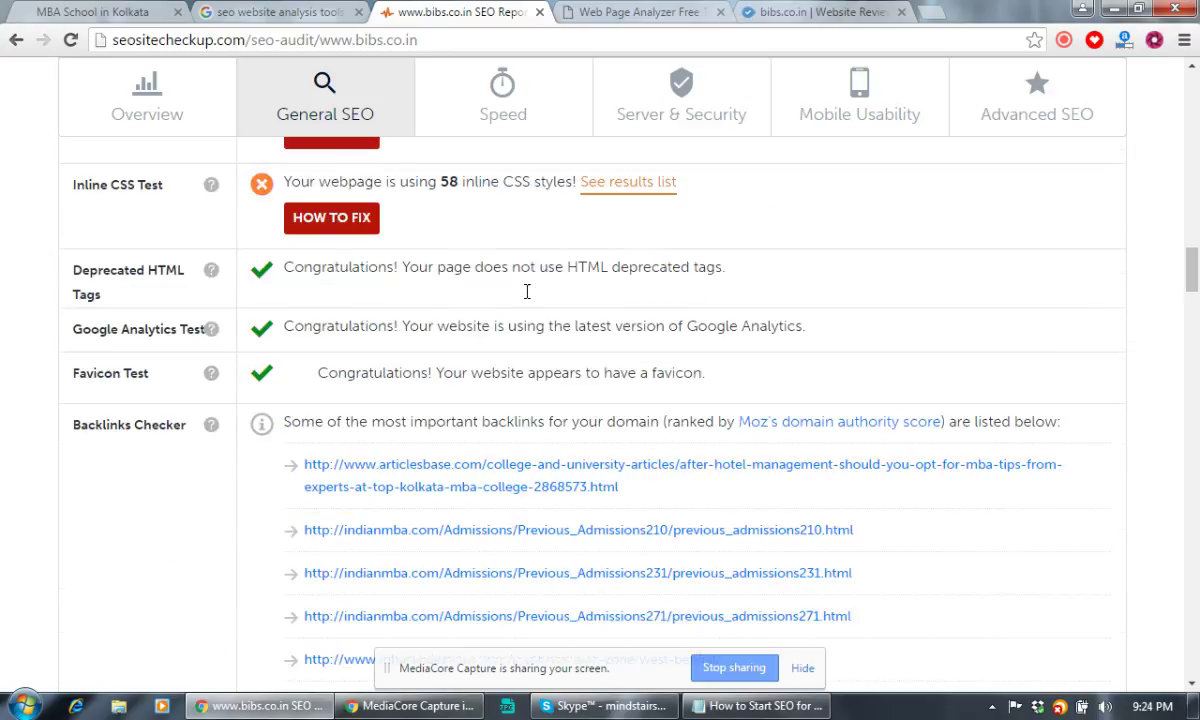
scroll(525, 294, down, 5)
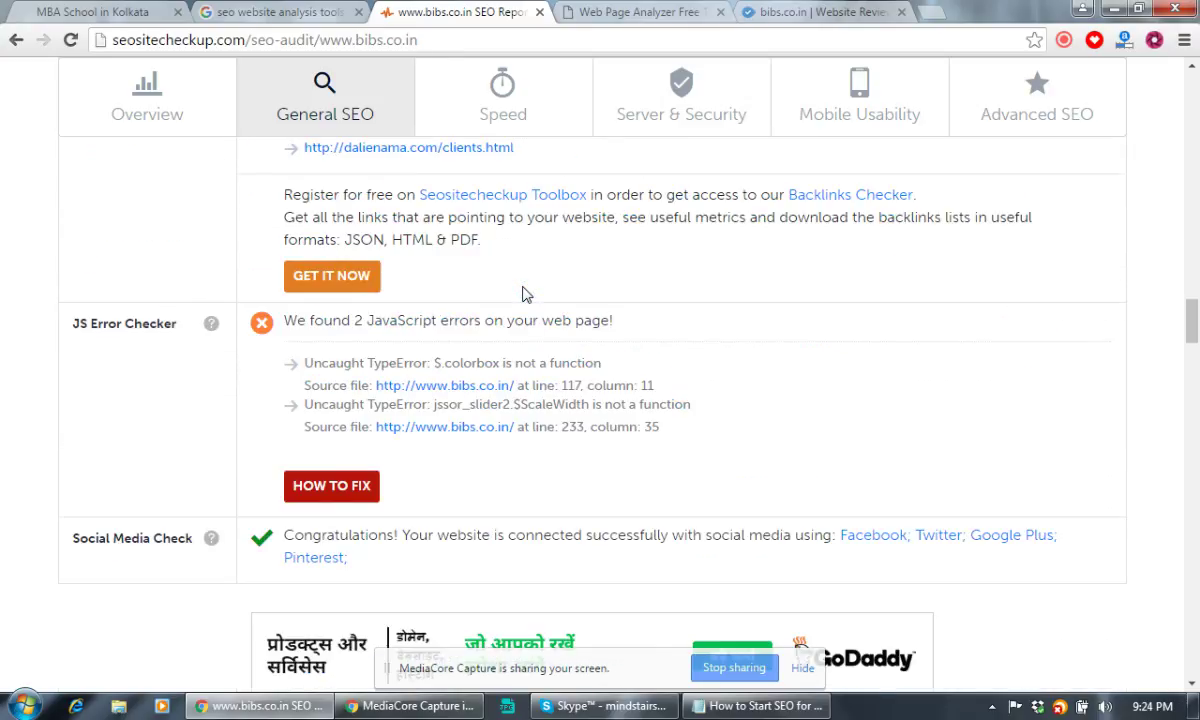
scroll(525, 294, down, 2)
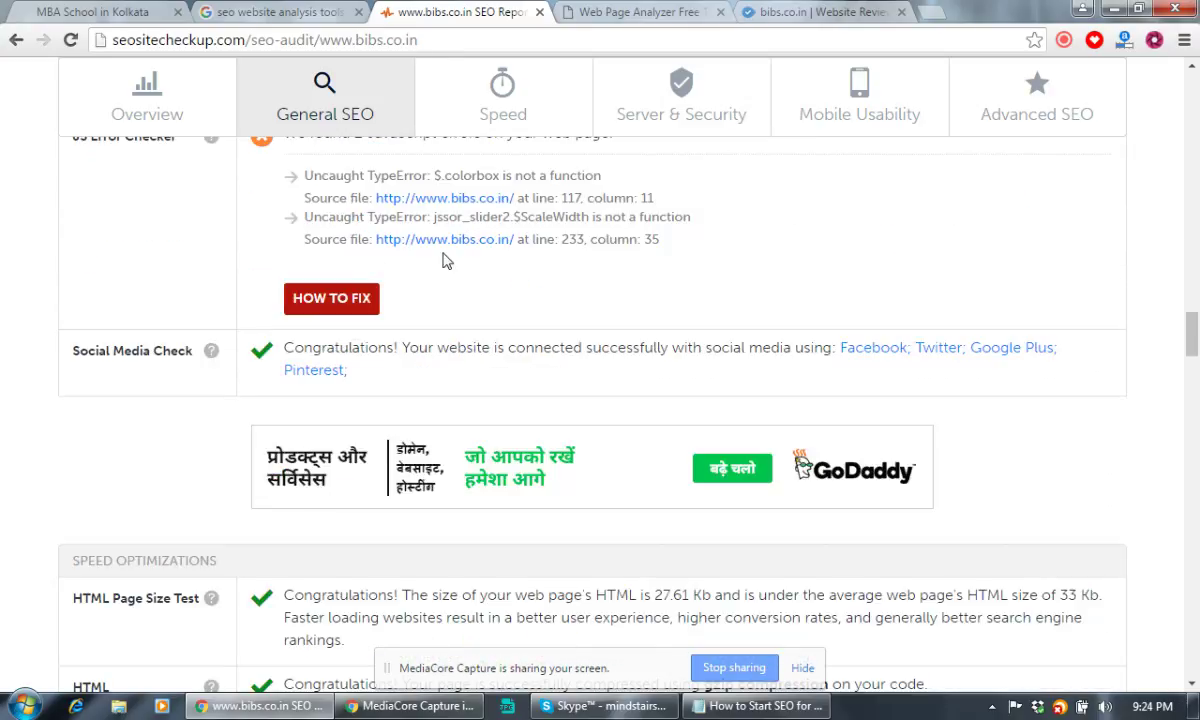
Step: Look through the Speed and Server & Security test results in the SEO SiteCheckup report
scroll(704, 328, down, 5)
scroll(705, 328, down, 10)
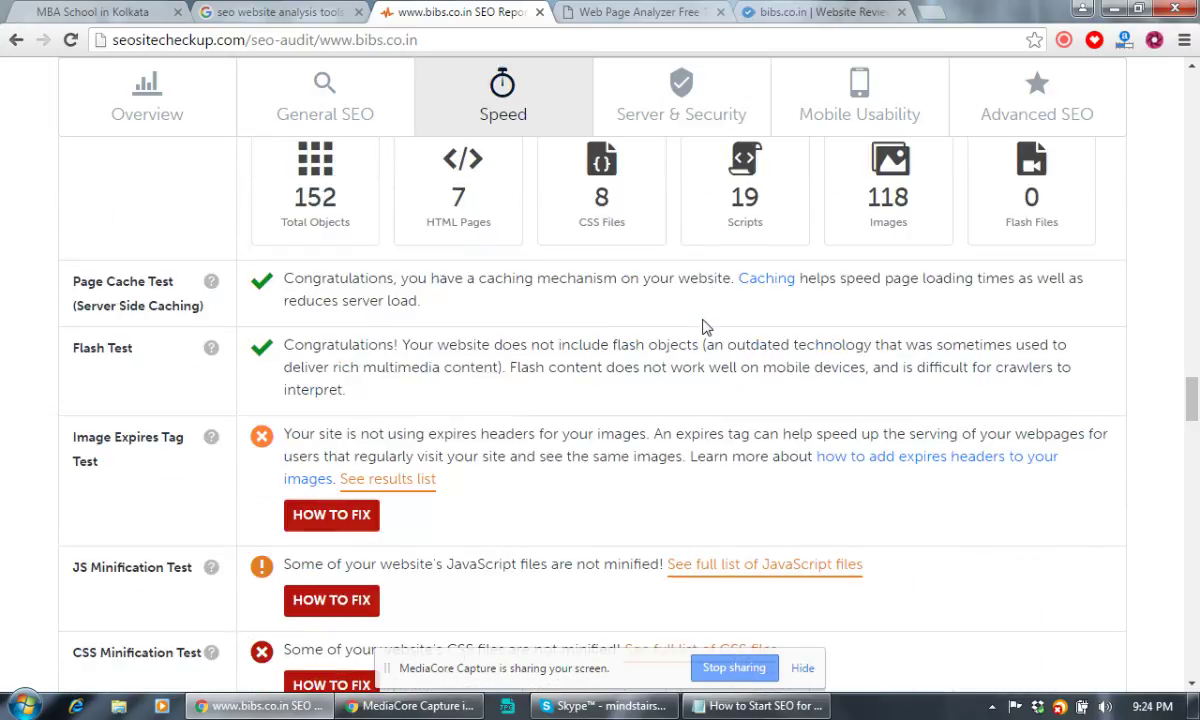
scroll(704, 328, down, 5)
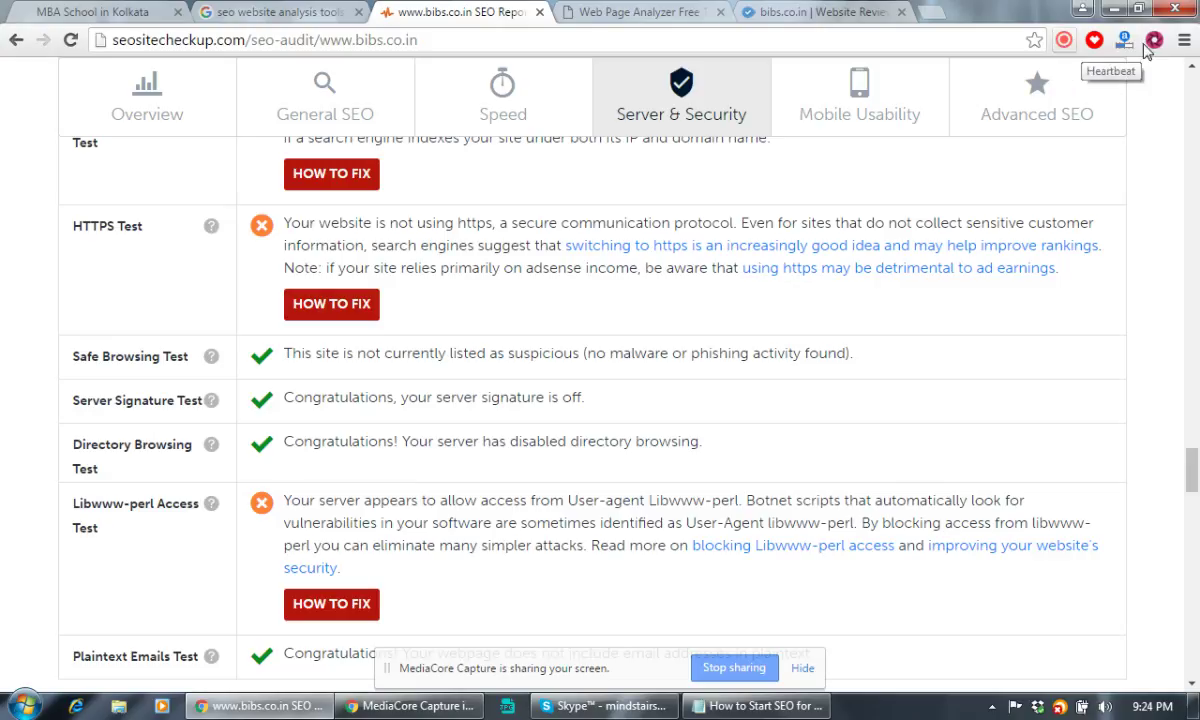
Step: Open Chrome's extensions page in a new tab and enable the Full Page Screen Capture extension
click(1184, 44)
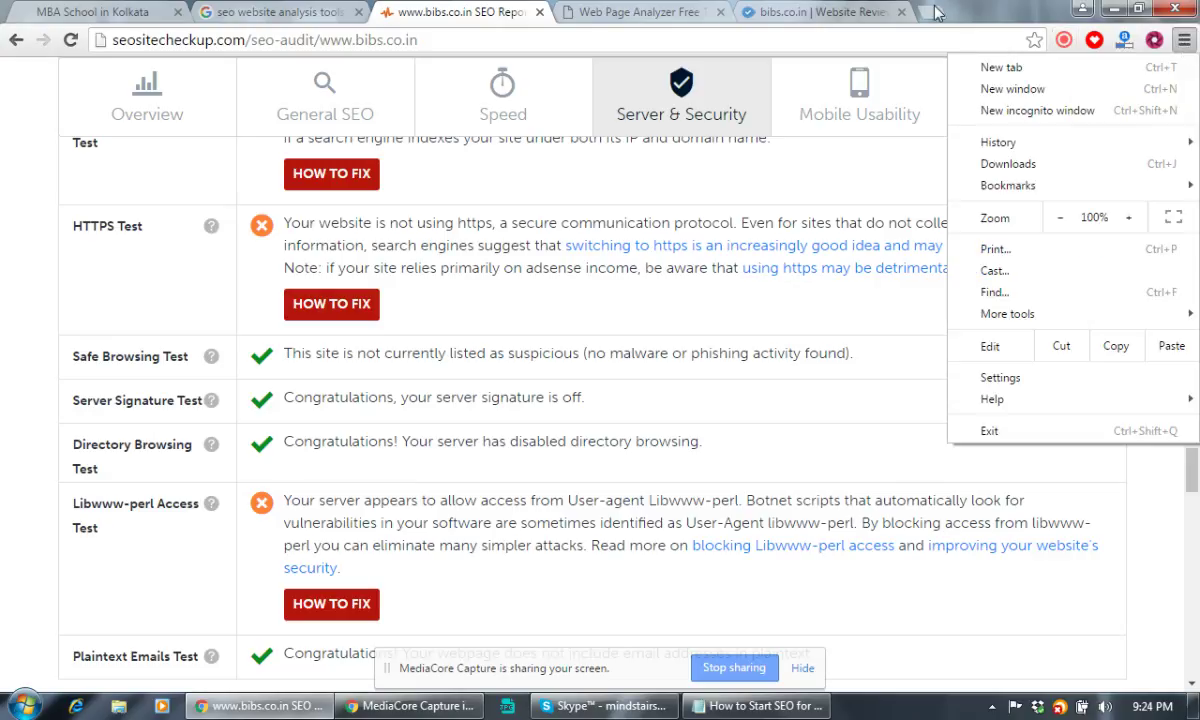
click(1001, 67)
click(1184, 40)
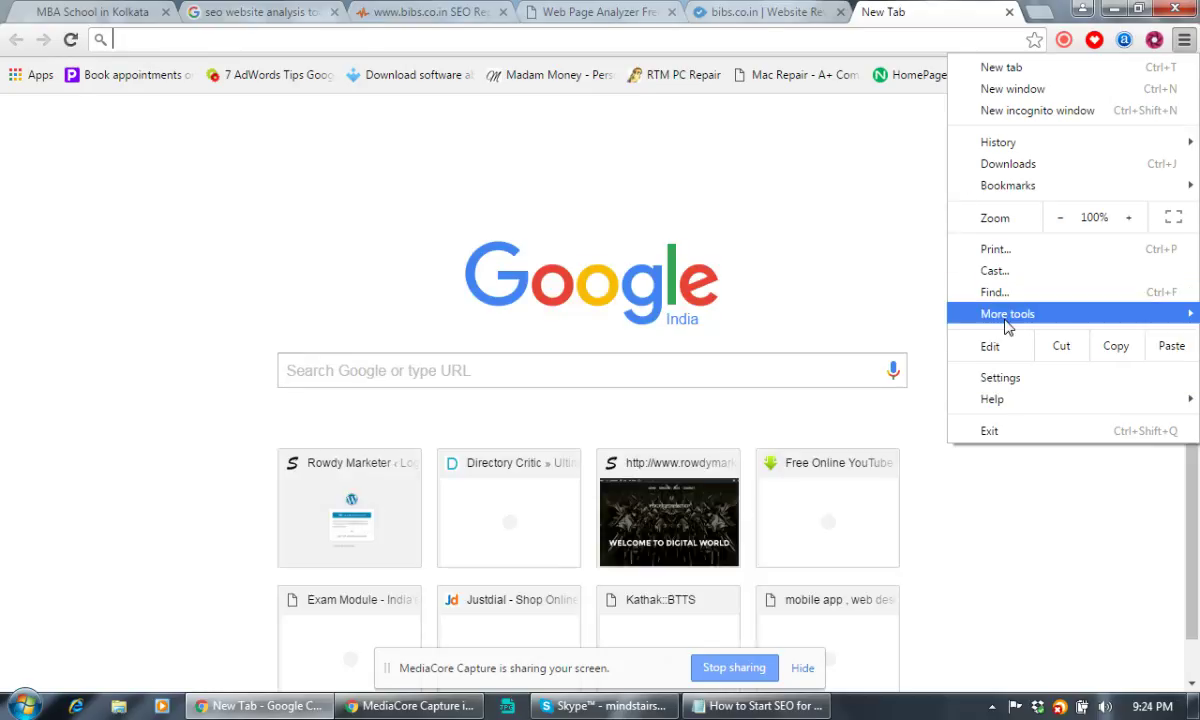
mouse_move(1000, 315)
click(779, 392)
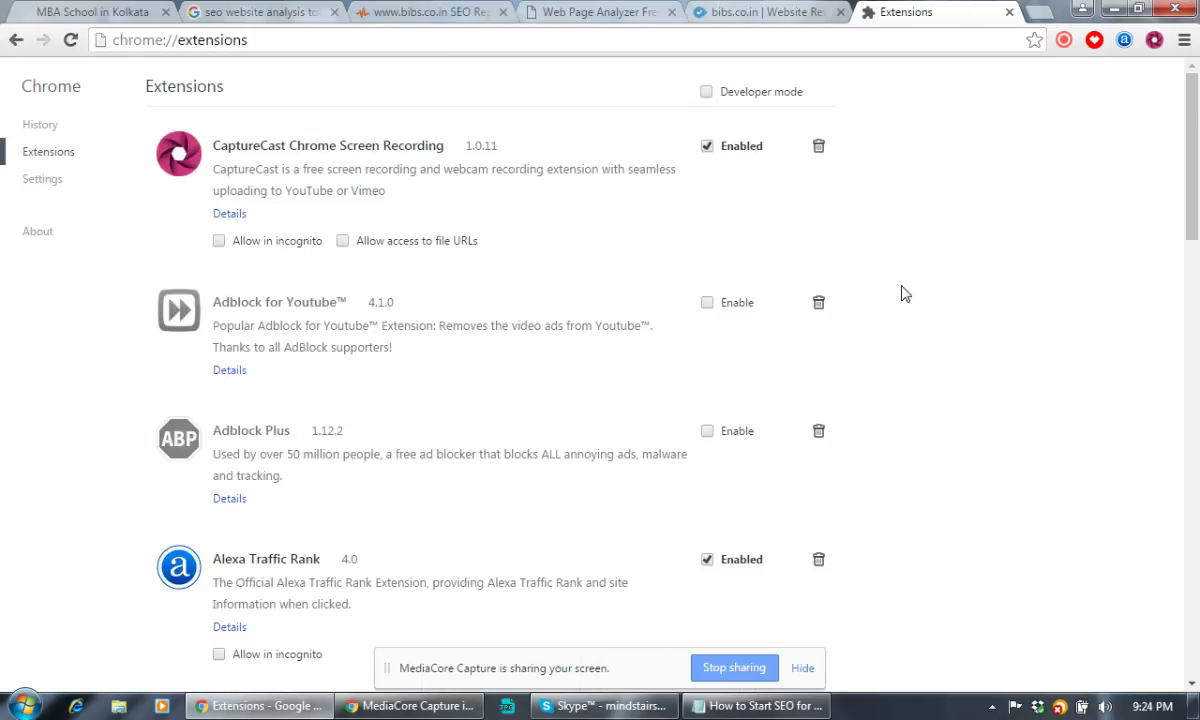
scroll(905, 293, down, 5)
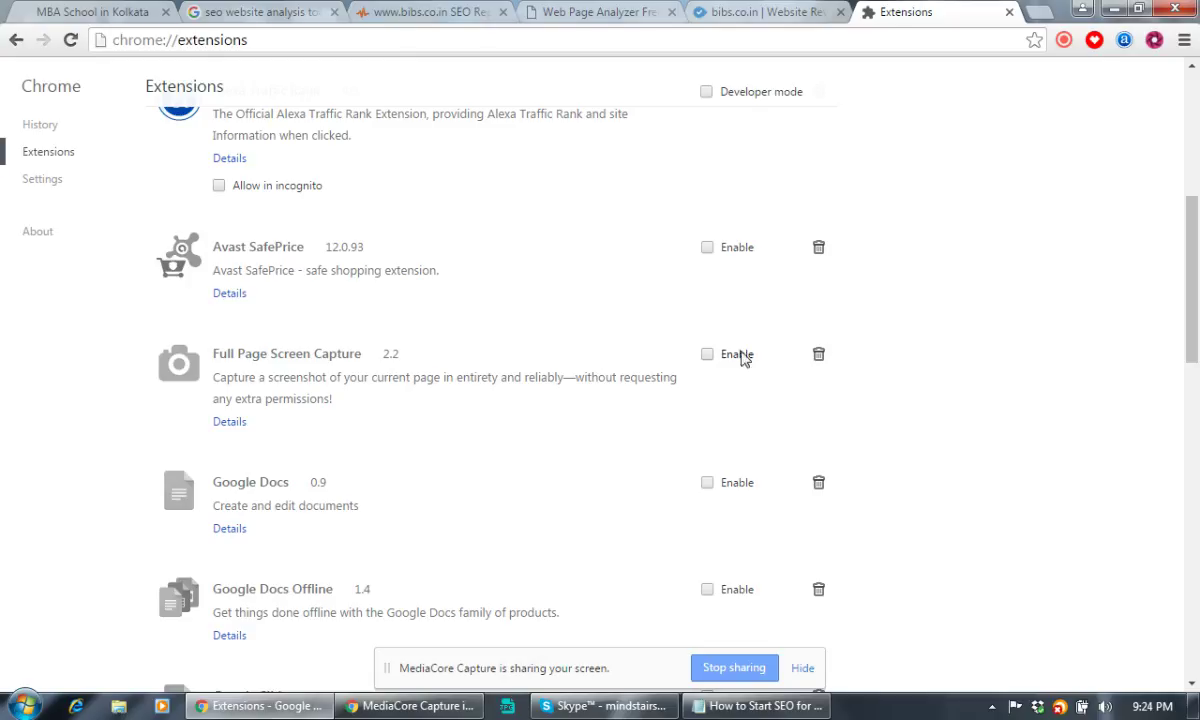
click(708, 355)
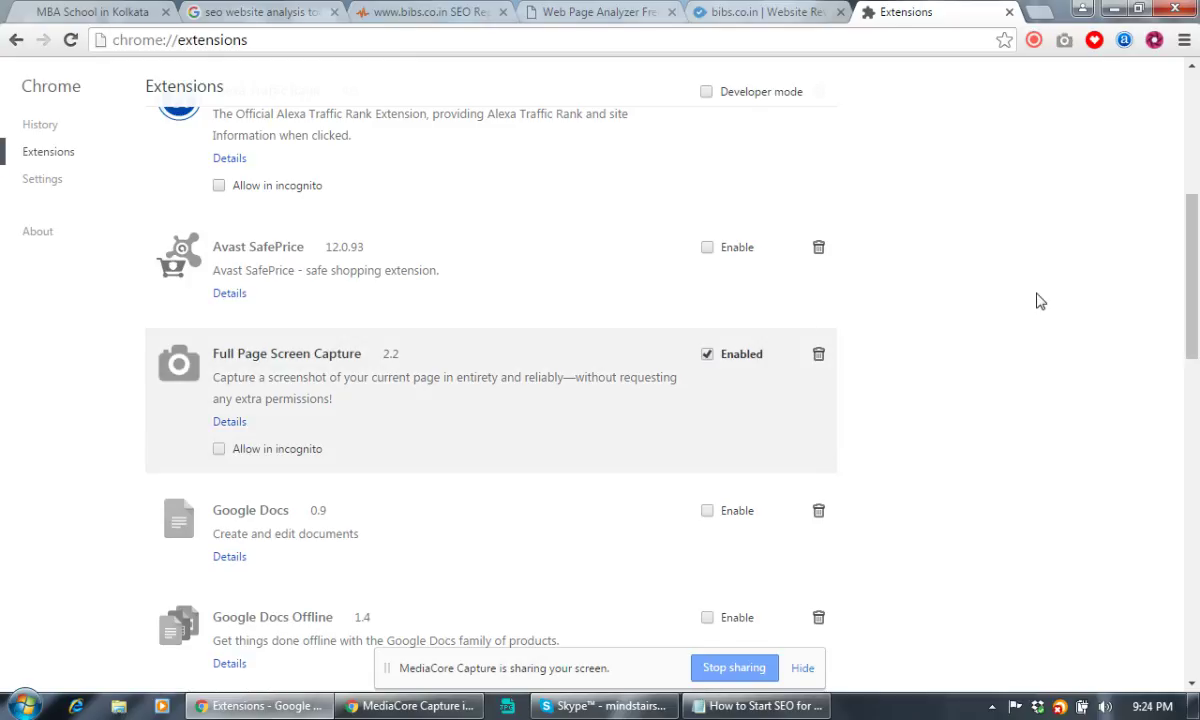
Step: Take a full-page screen capture of the SEO SiteCheckup report and start saving the captured image
click(555, 22)
click(437, 12)
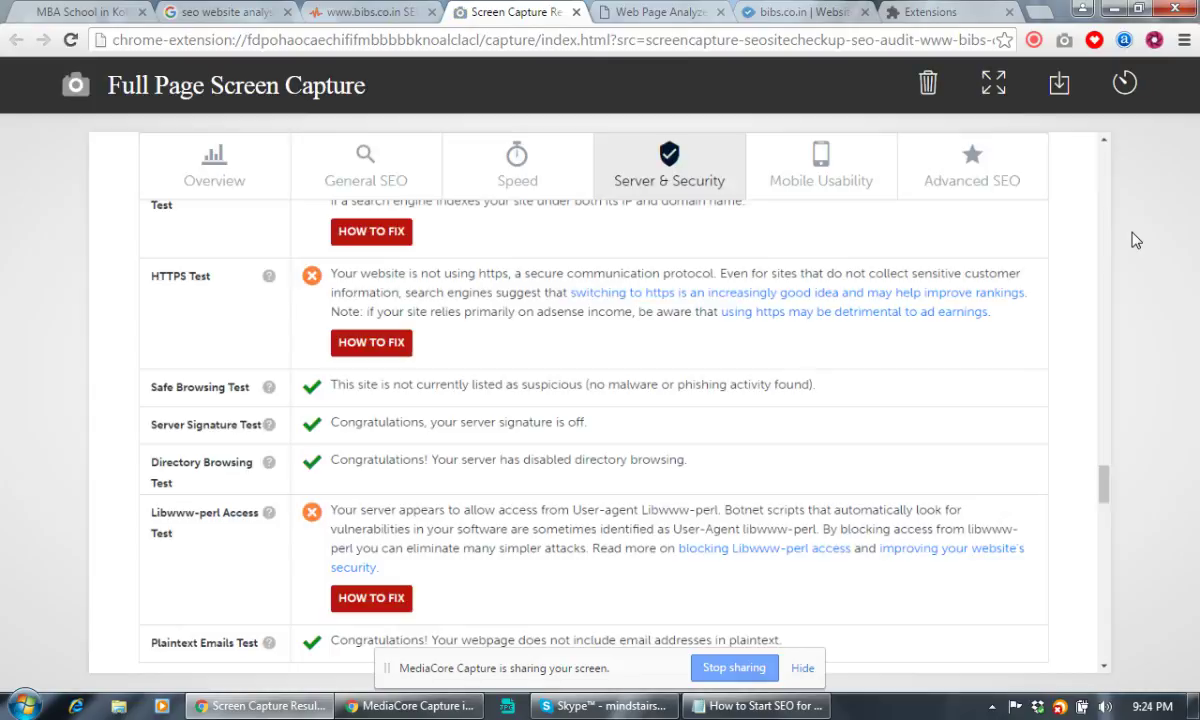
right_click(806, 230)
click(840, 262)
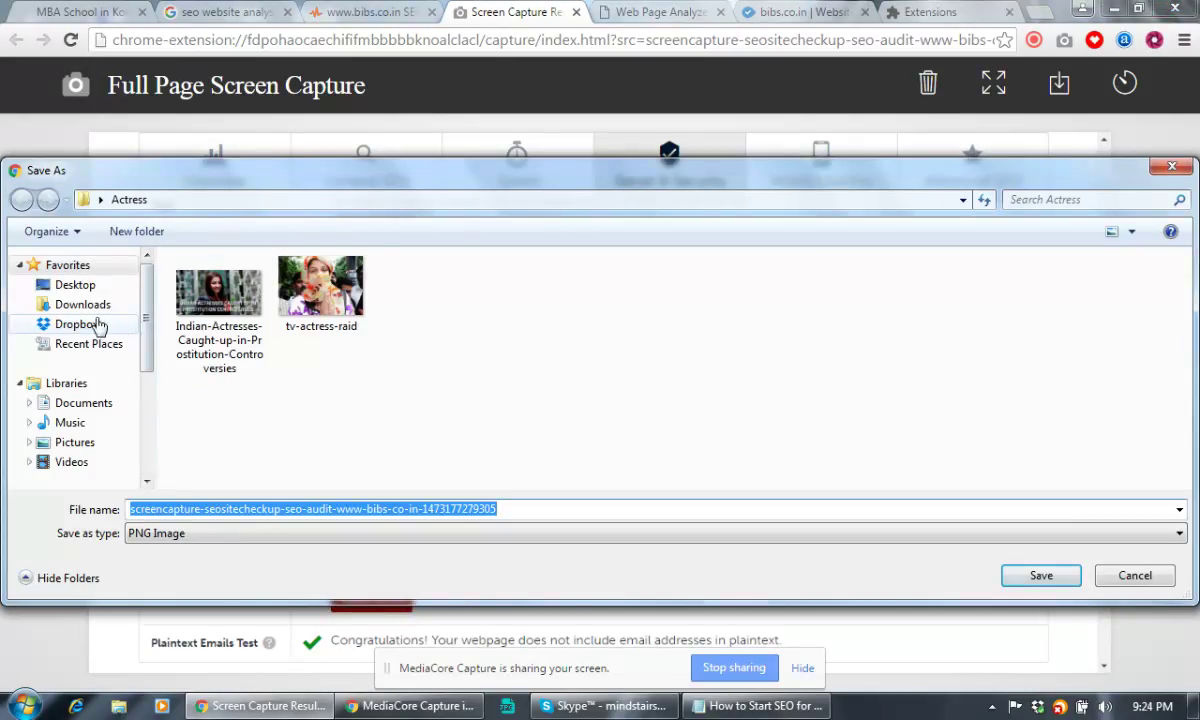
Step: Create a folder named BIBS on the Desktop, save the SEO SiteCheckup capture in it as a PNG and close the capture tab
click(75, 285)
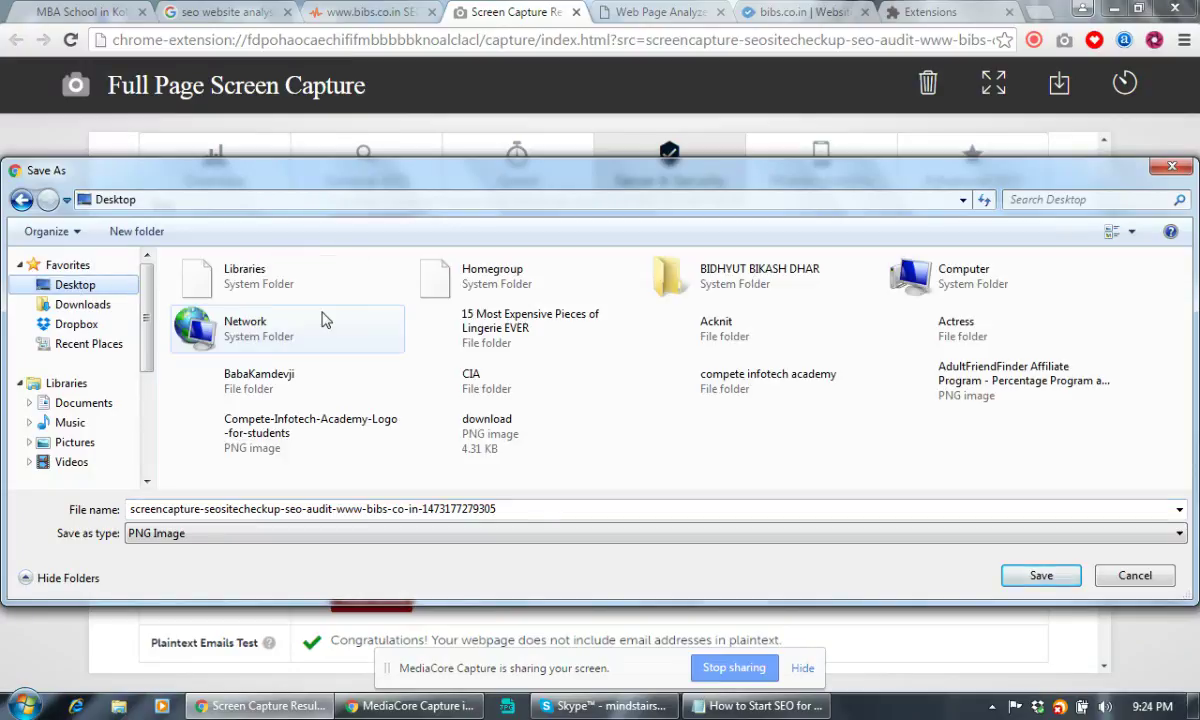
click(139, 231)
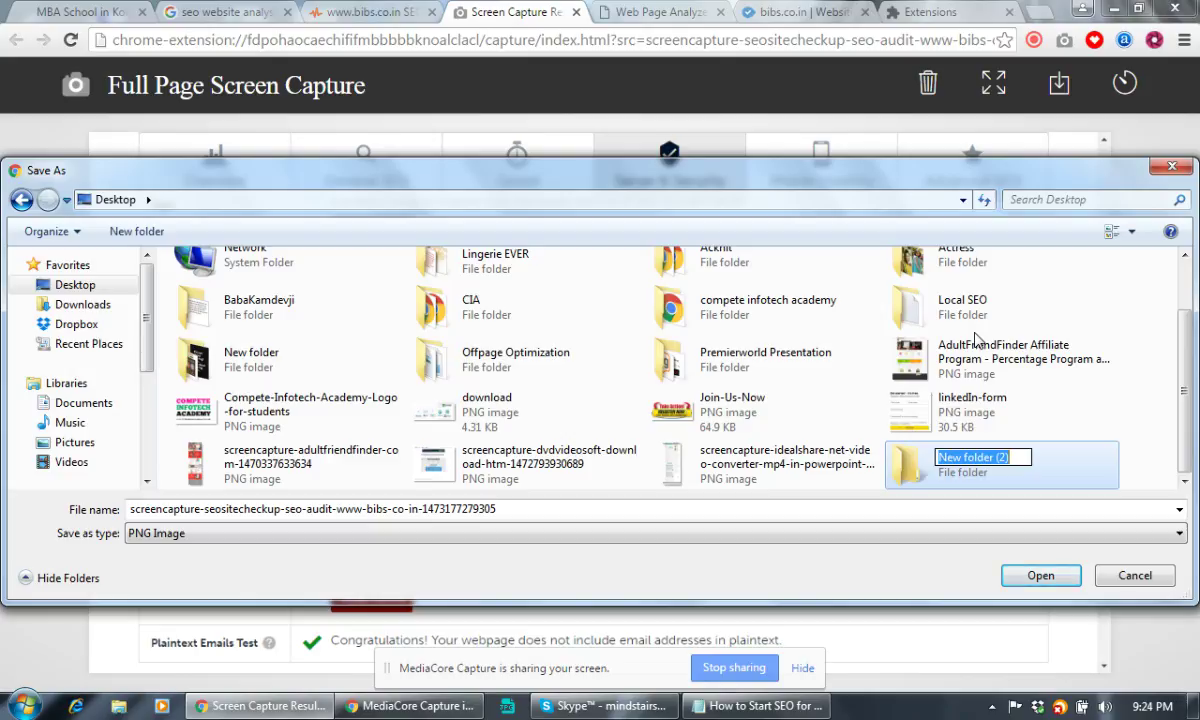
text(BIBS)
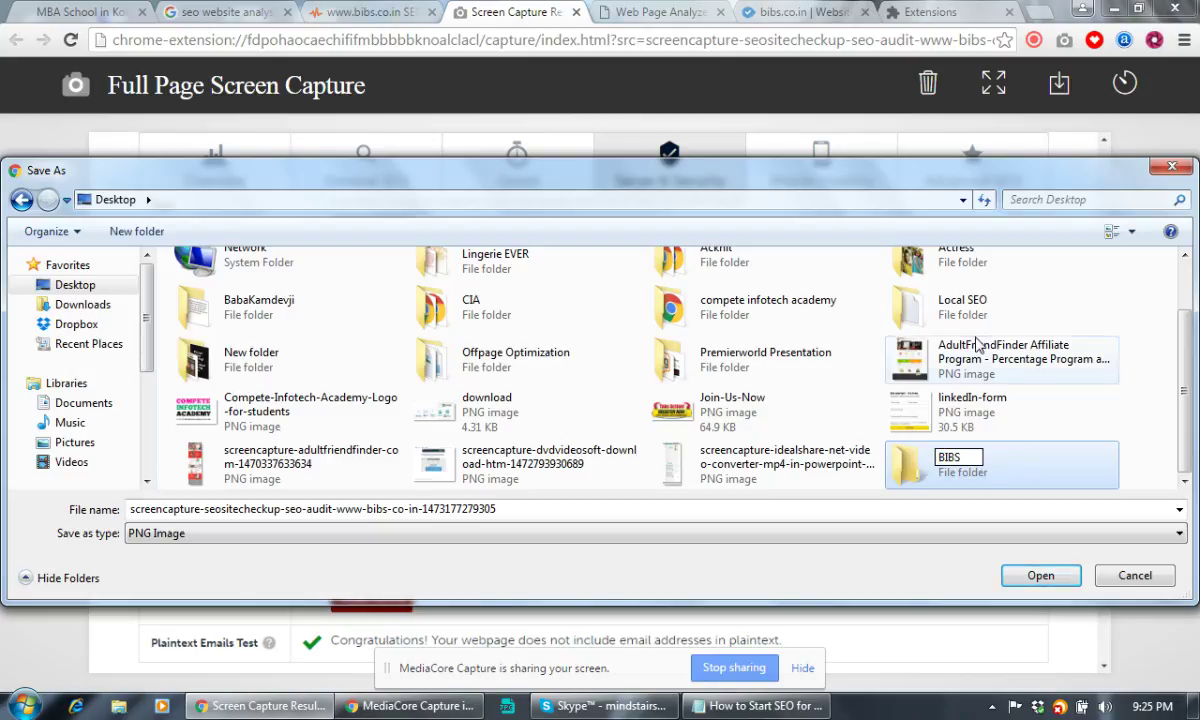
double_click(915, 467)
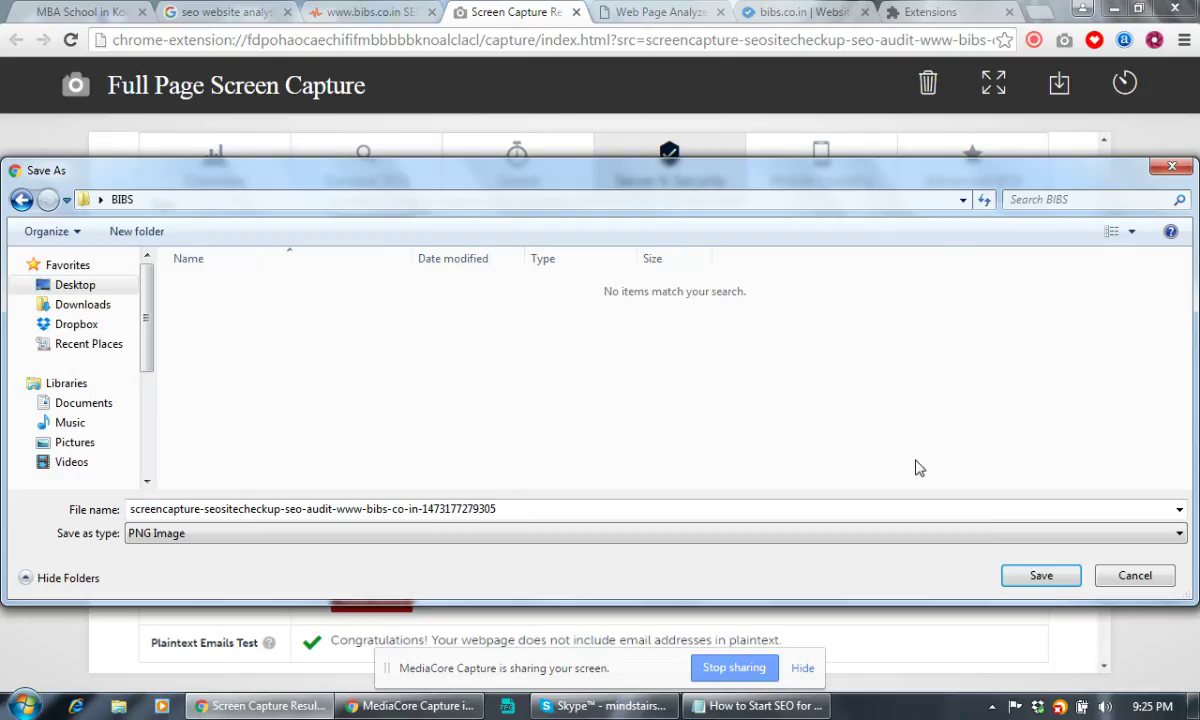
click(1043, 580)
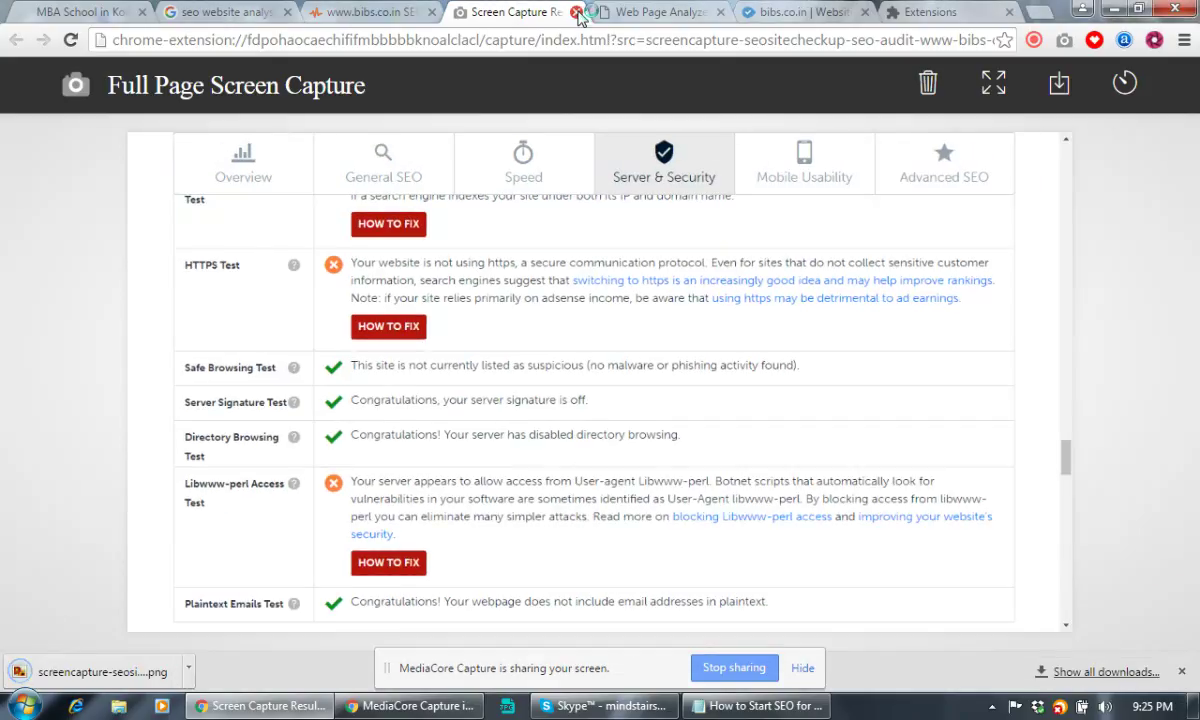
click(576, 12)
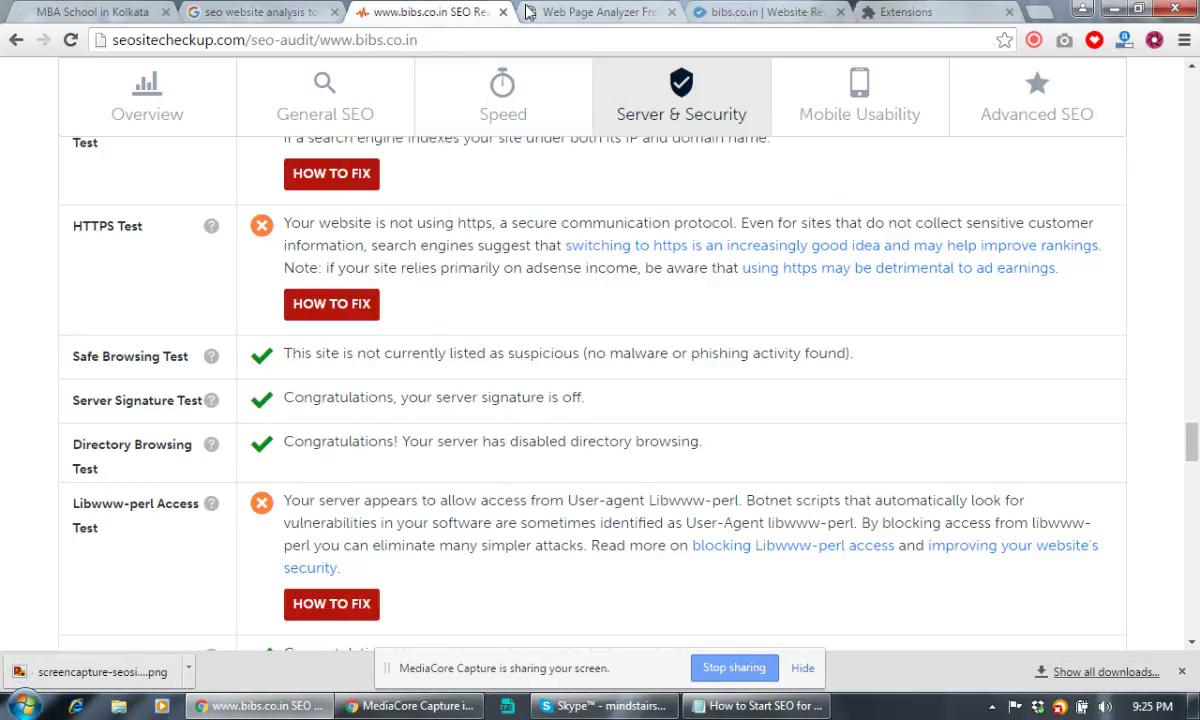
Step: Take a full-page capture of the SEO Web Page Analyzer report, save it as a PNG and close the capture and report tabs
click(565, 12)
scroll(754, 524, down, 20)
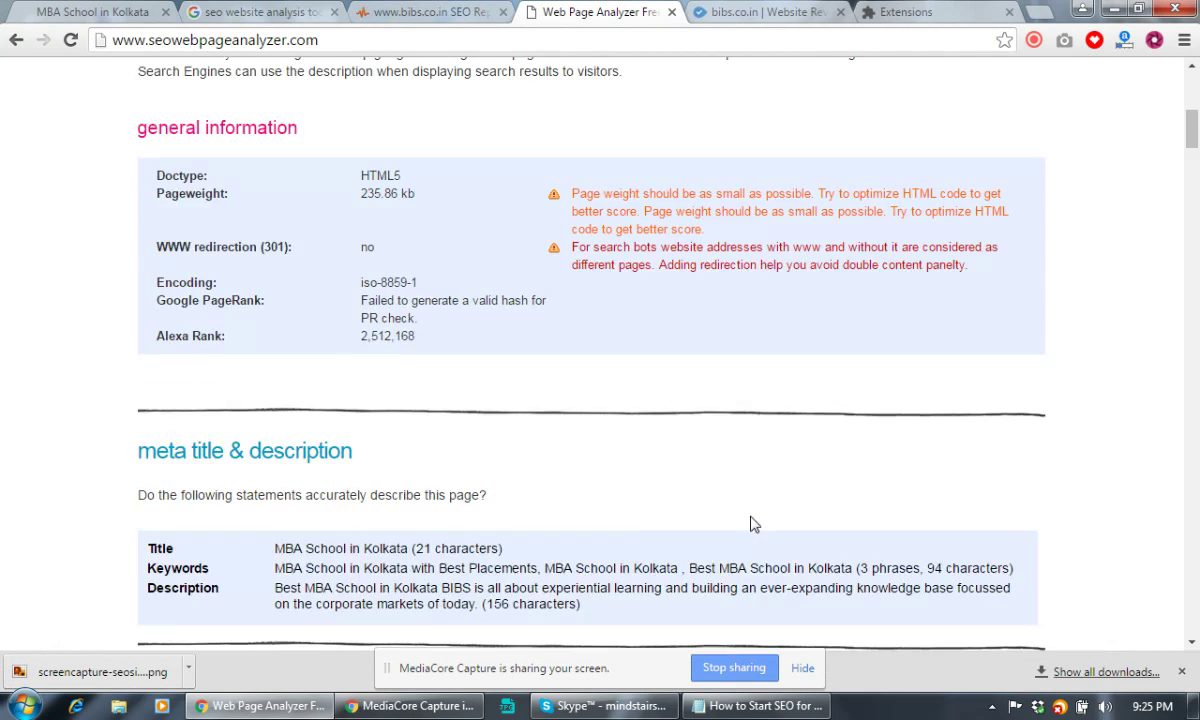
scroll(754, 524, down, 20)
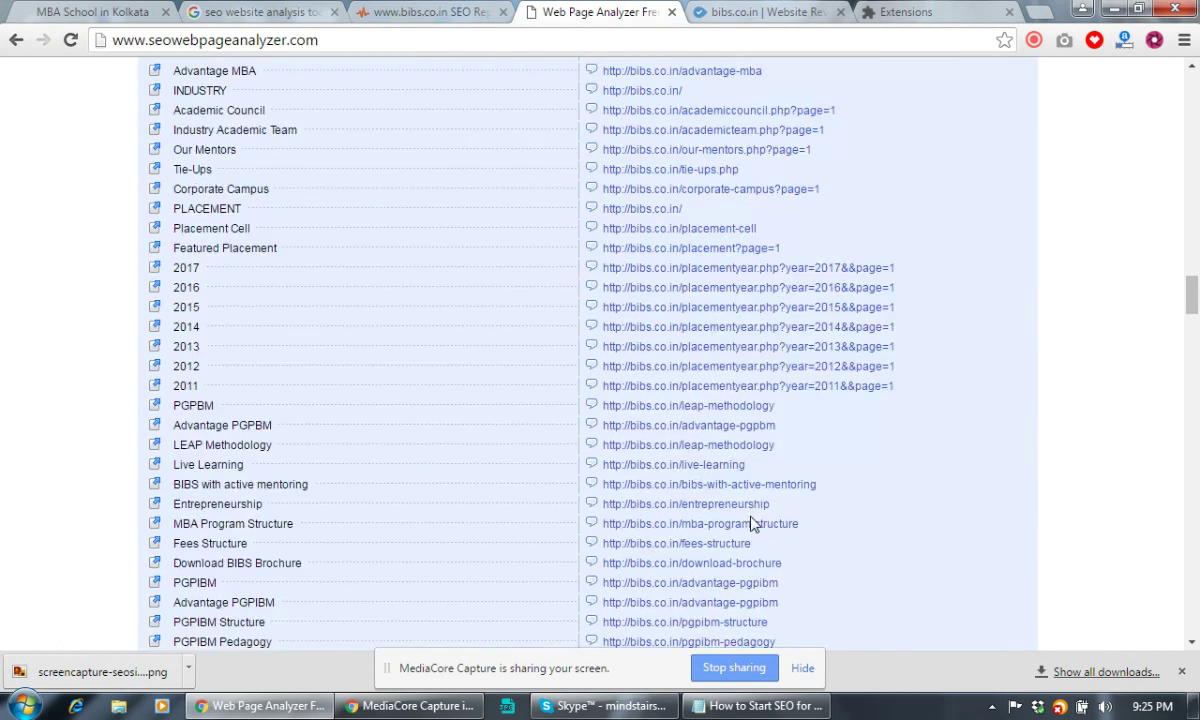
scroll(754, 524, down, 20)
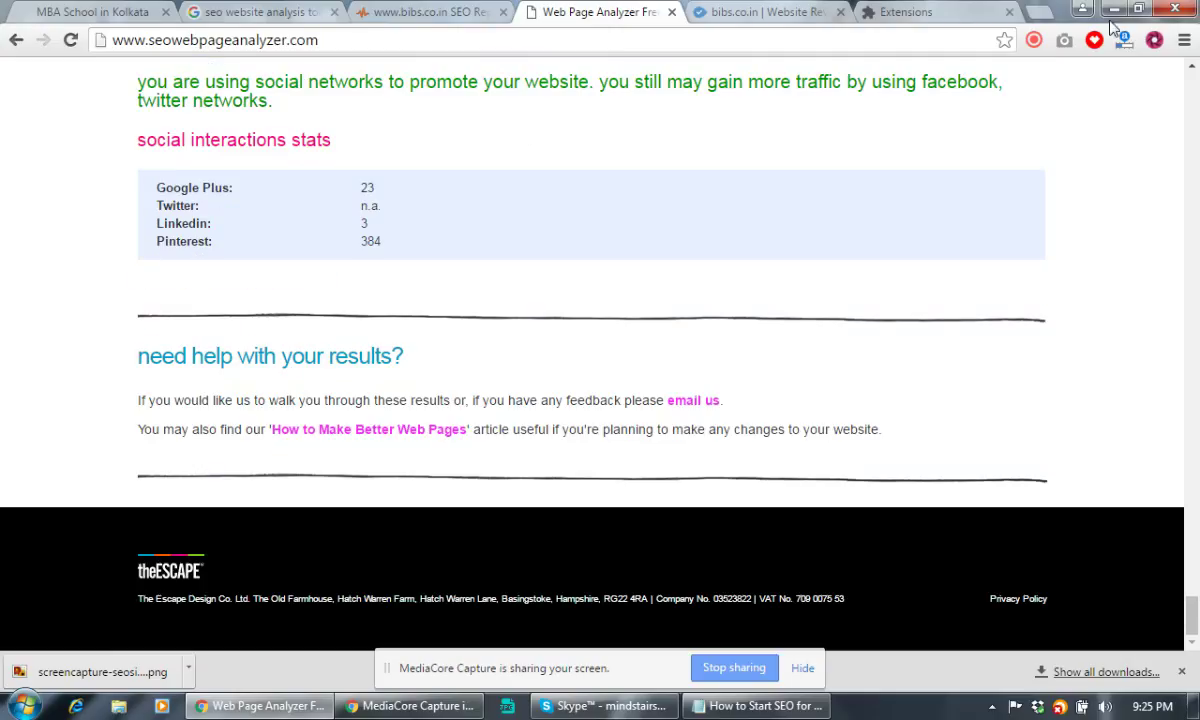
click(1064, 40)
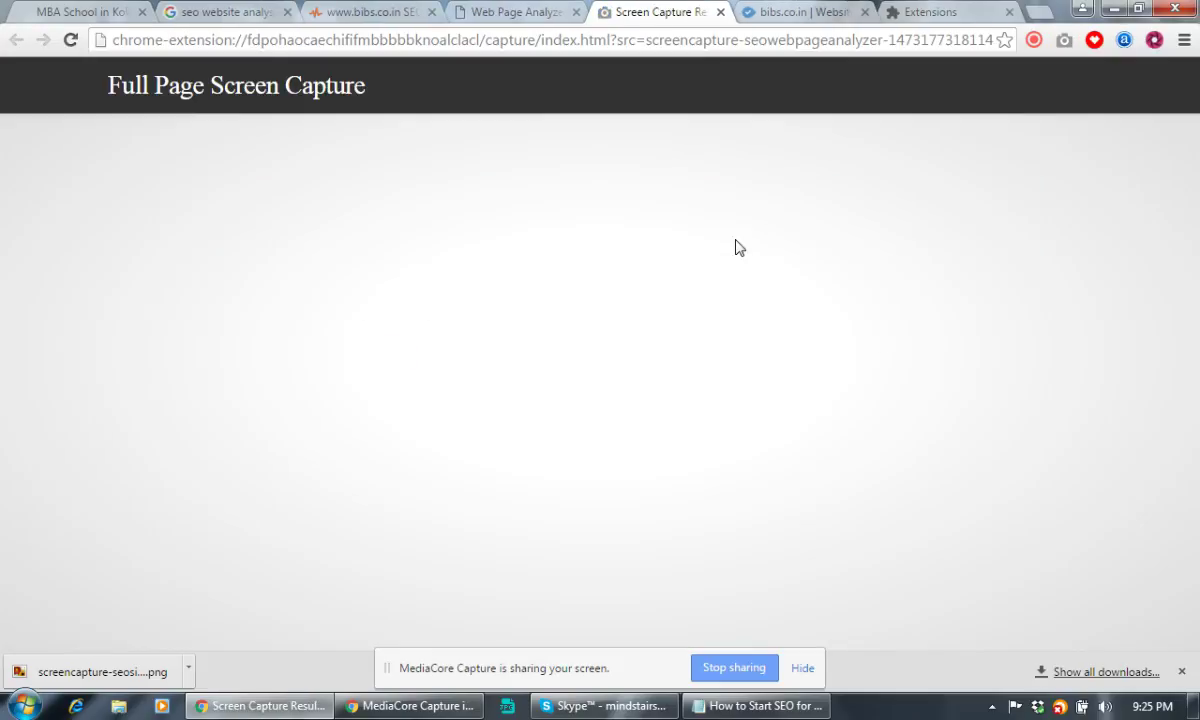
right_click(603, 243)
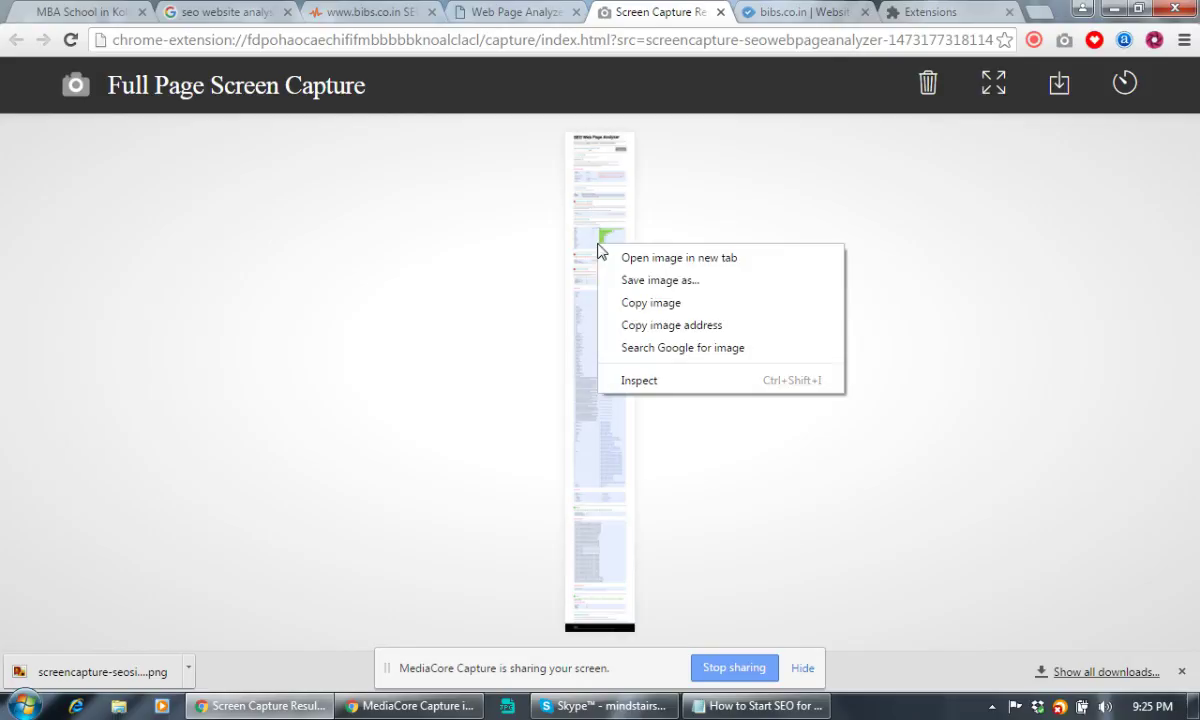
click(641, 283)
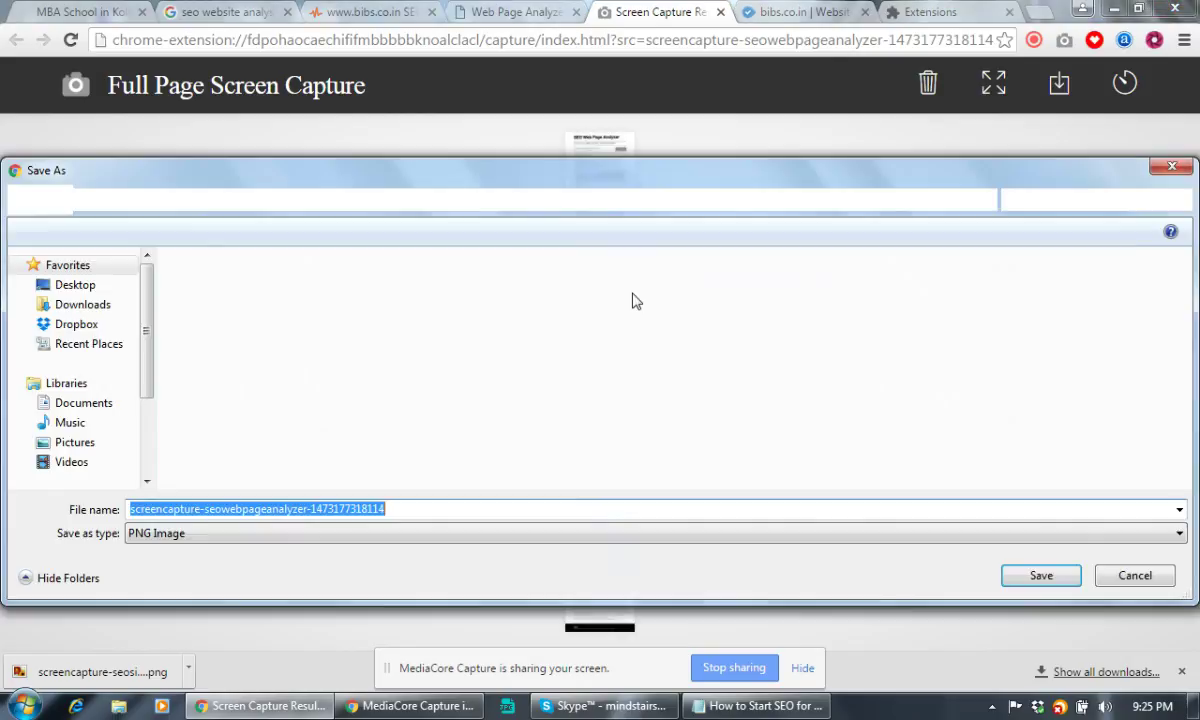
click(1036, 573)
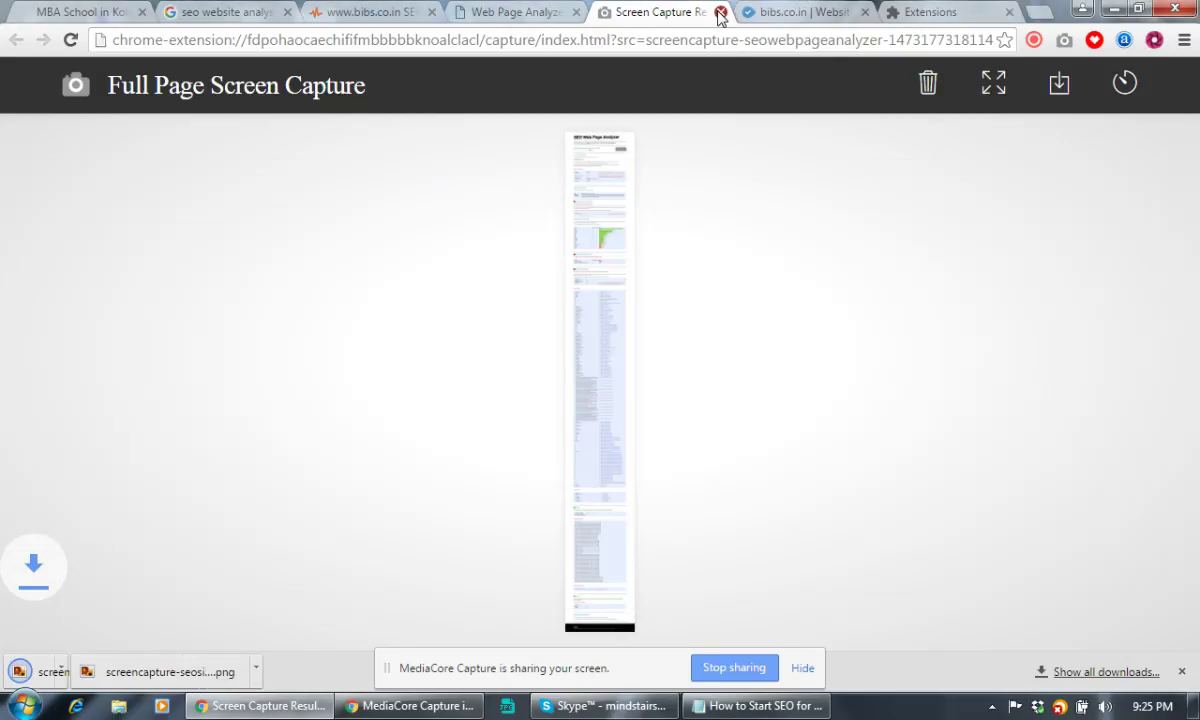
click(720, 12)
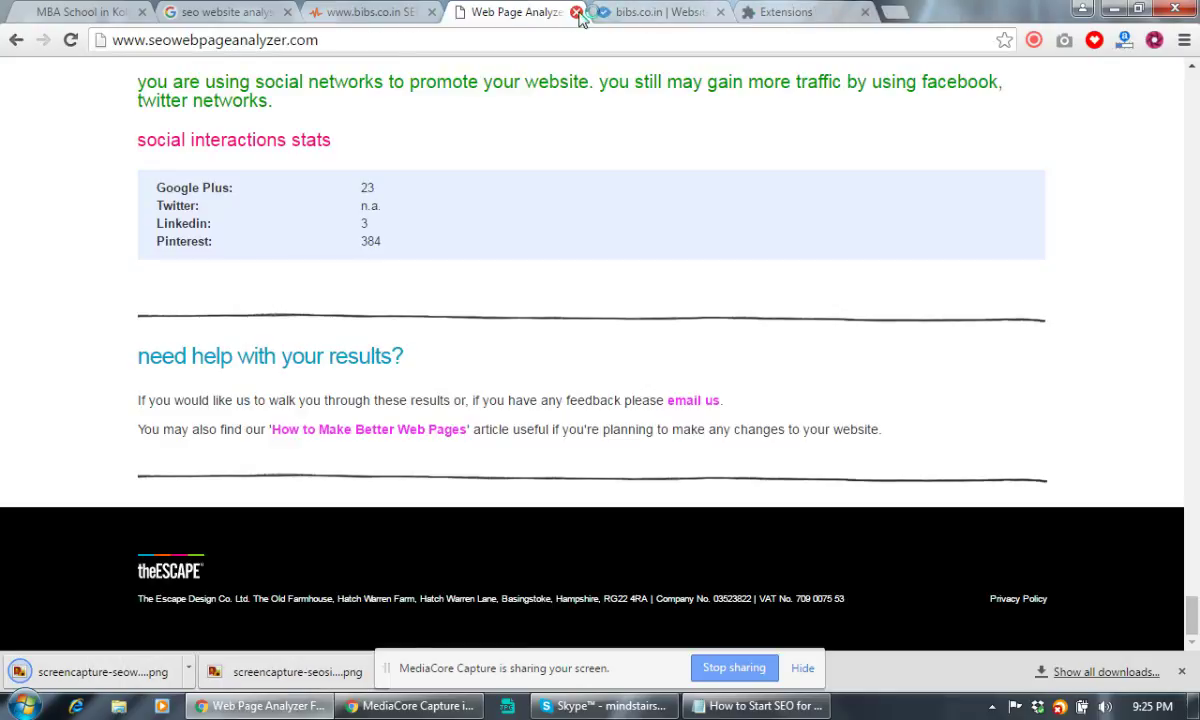
click(576, 13)
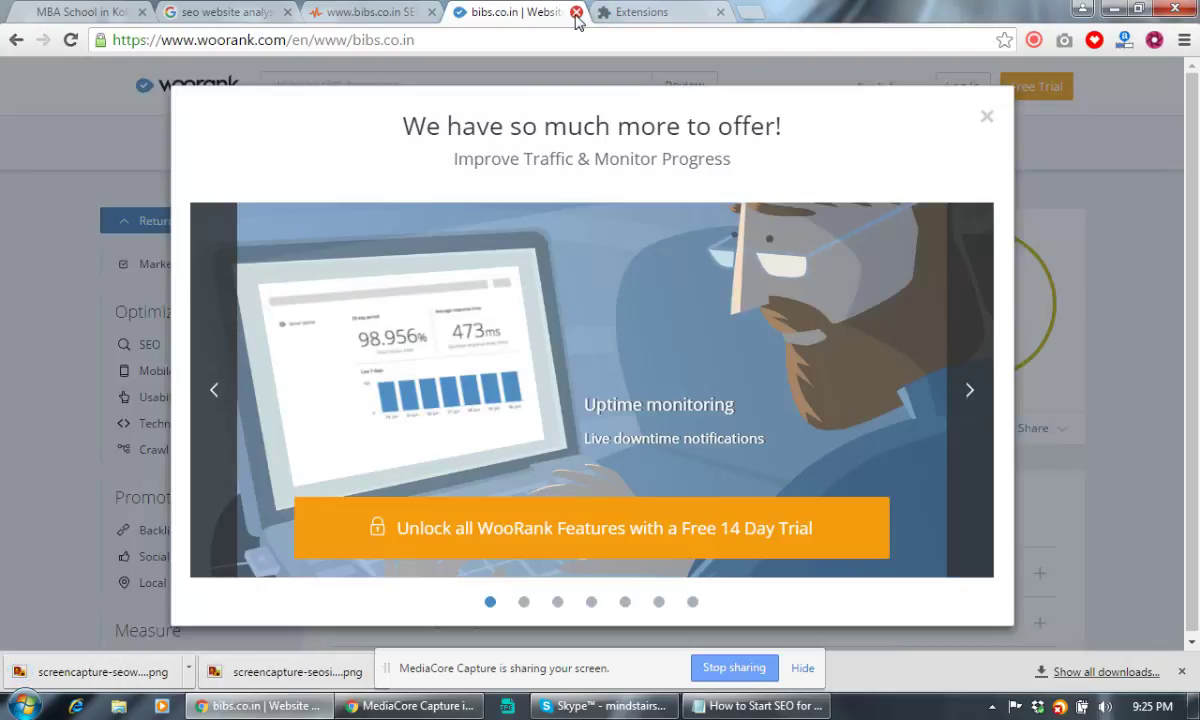
Step: Dismiss the promotional pop-up on the WooRank report and read the expanded advice for Title Tag, Meta Description and Headings
click(987, 118)
scroll(709, 377, down, 5)
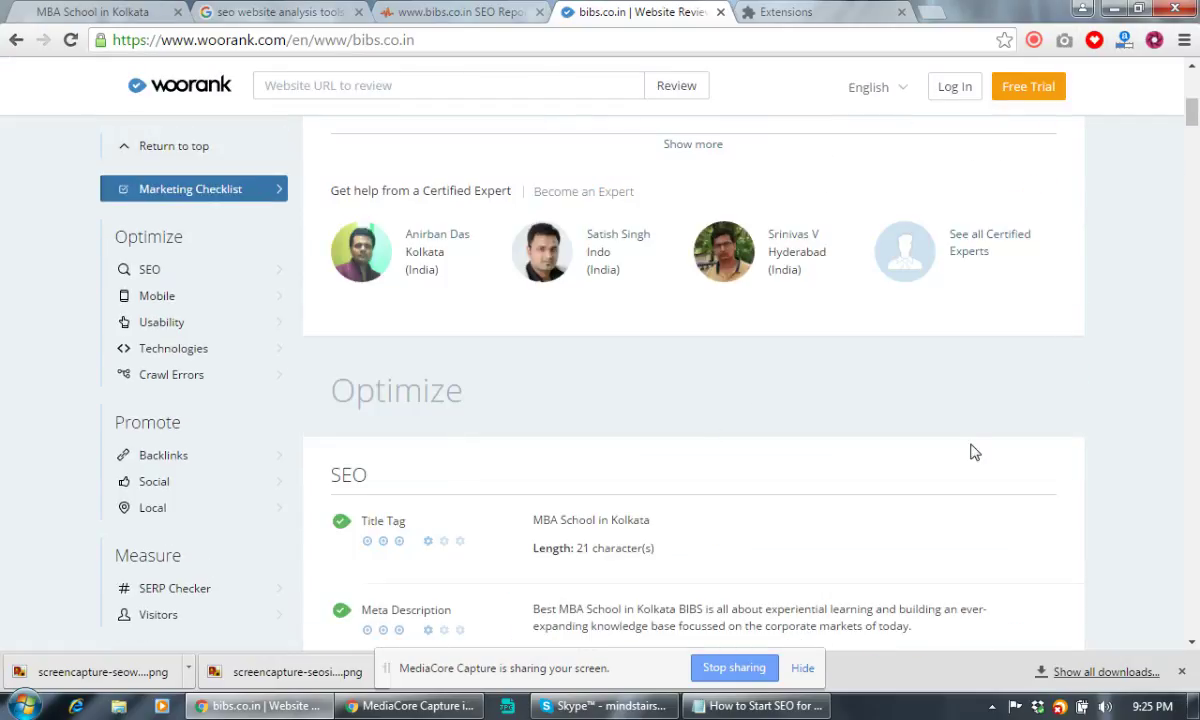
scroll(711, 414, down, 1)
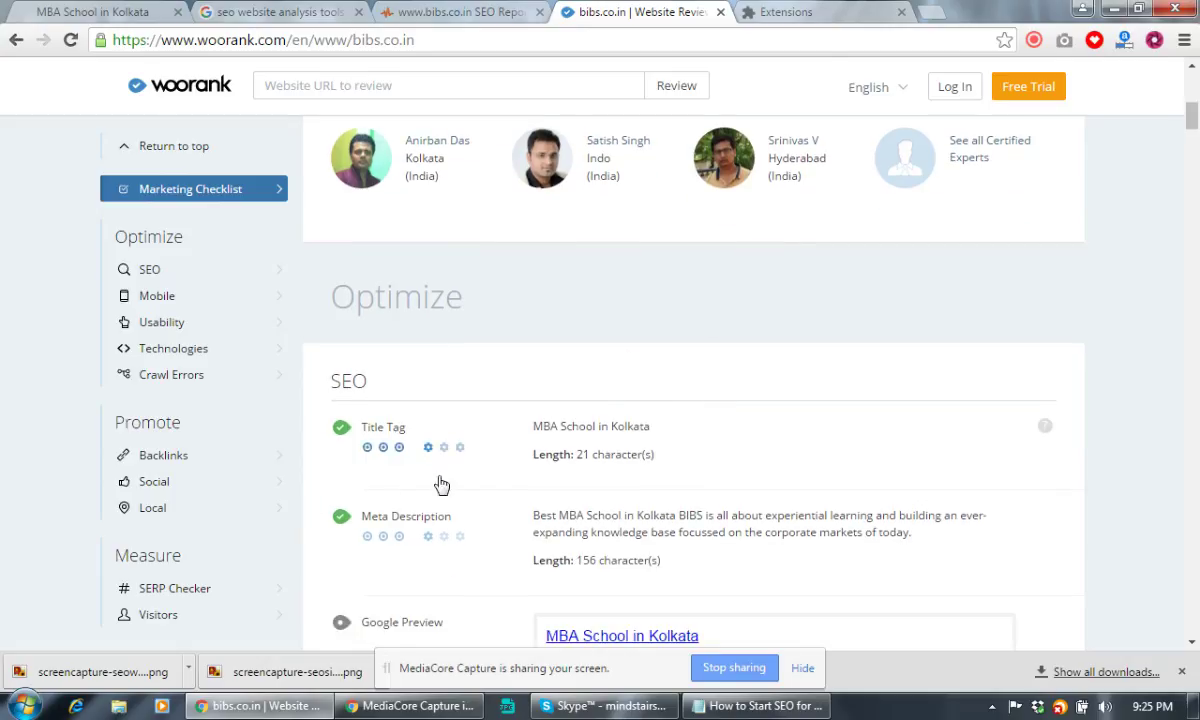
click(780, 469)
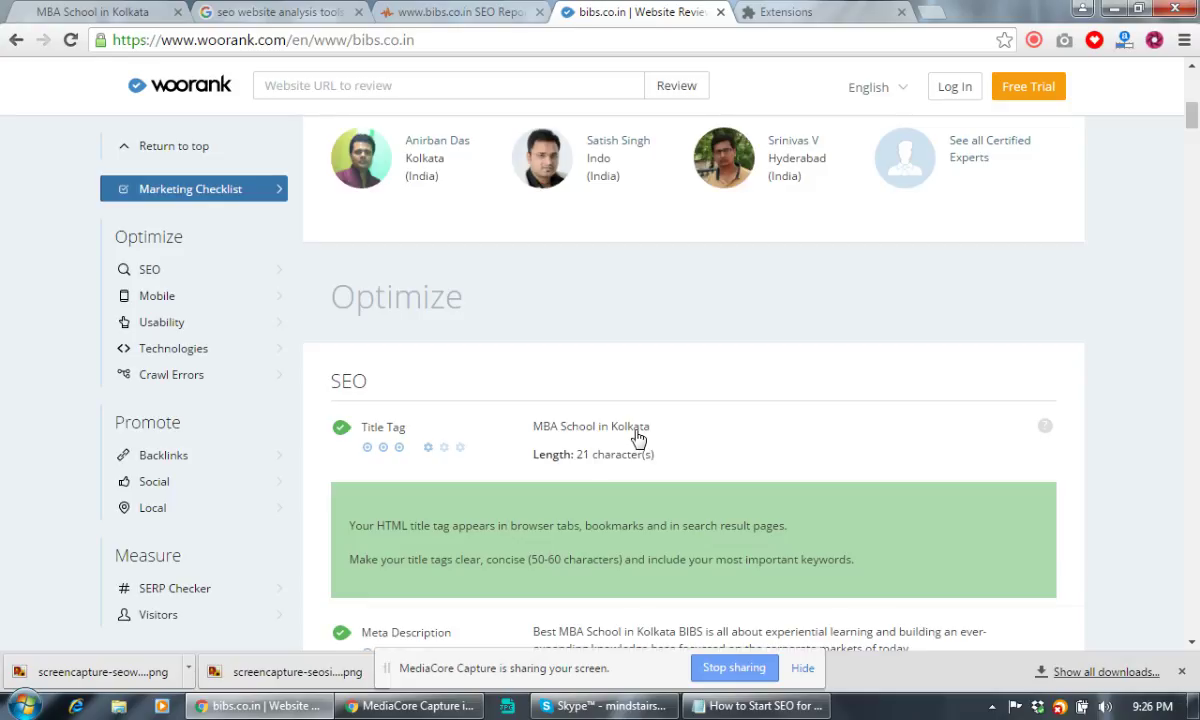
scroll(638, 440, down, 3)
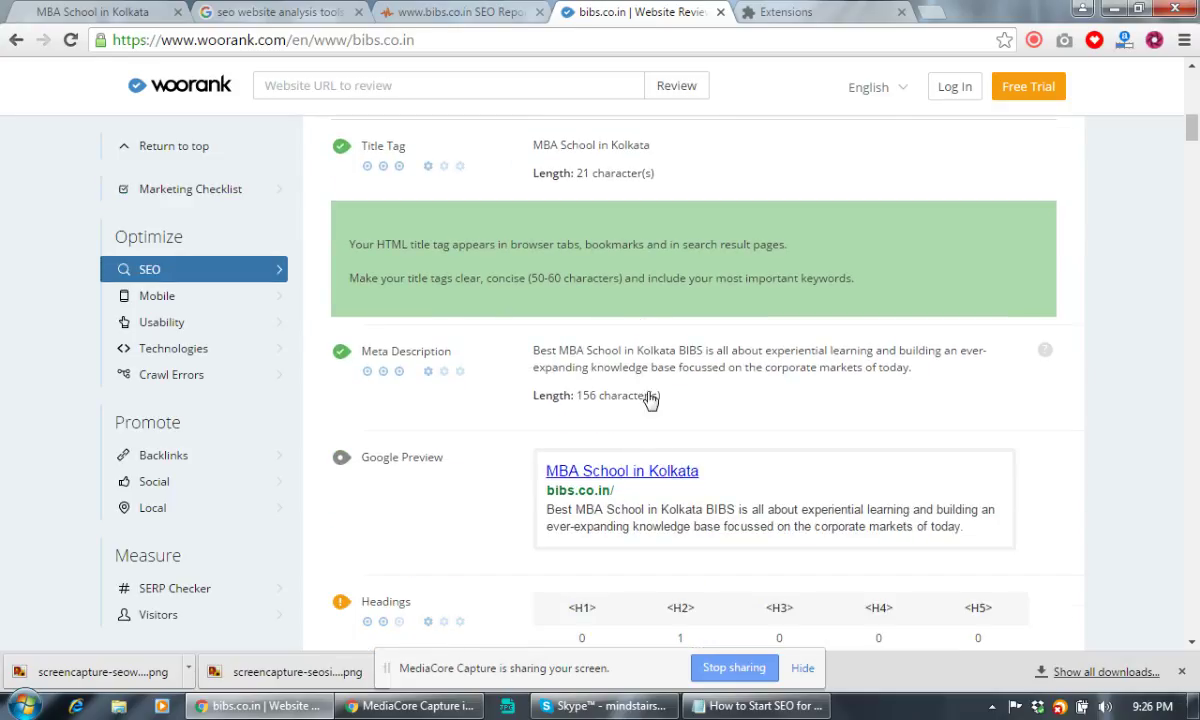
click(438, 408)
scroll(438, 408, down, 4)
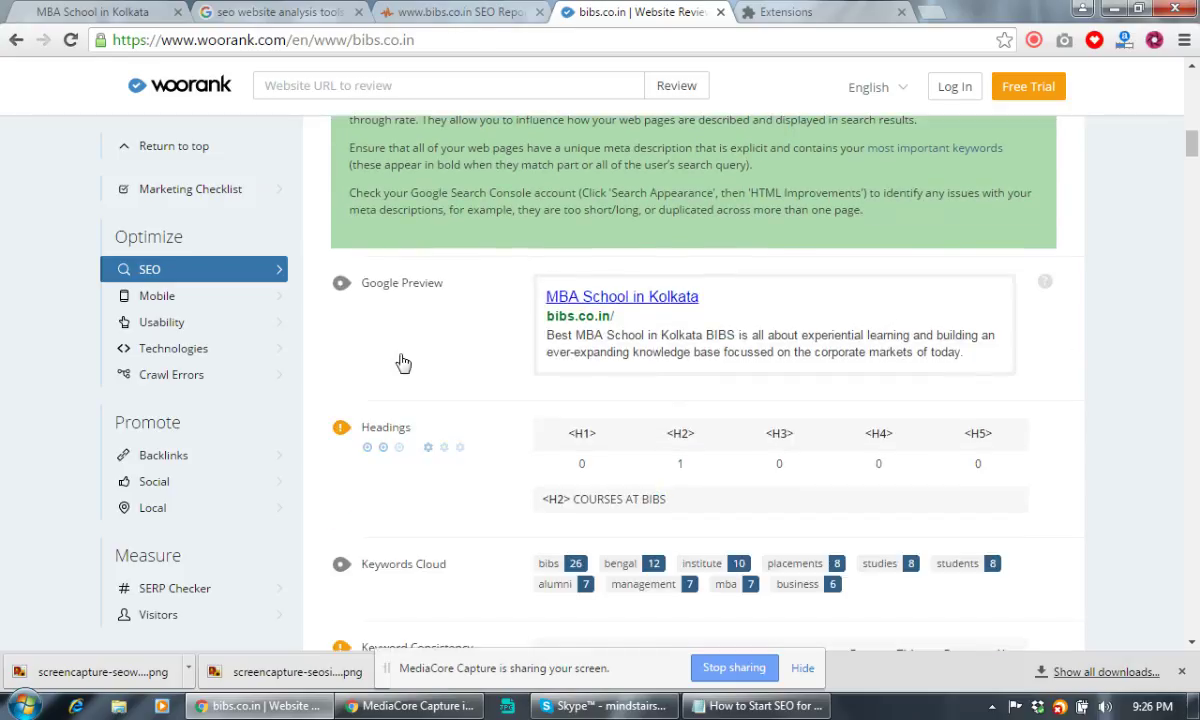
click(633, 492)
scroll(633, 492, down, 3)
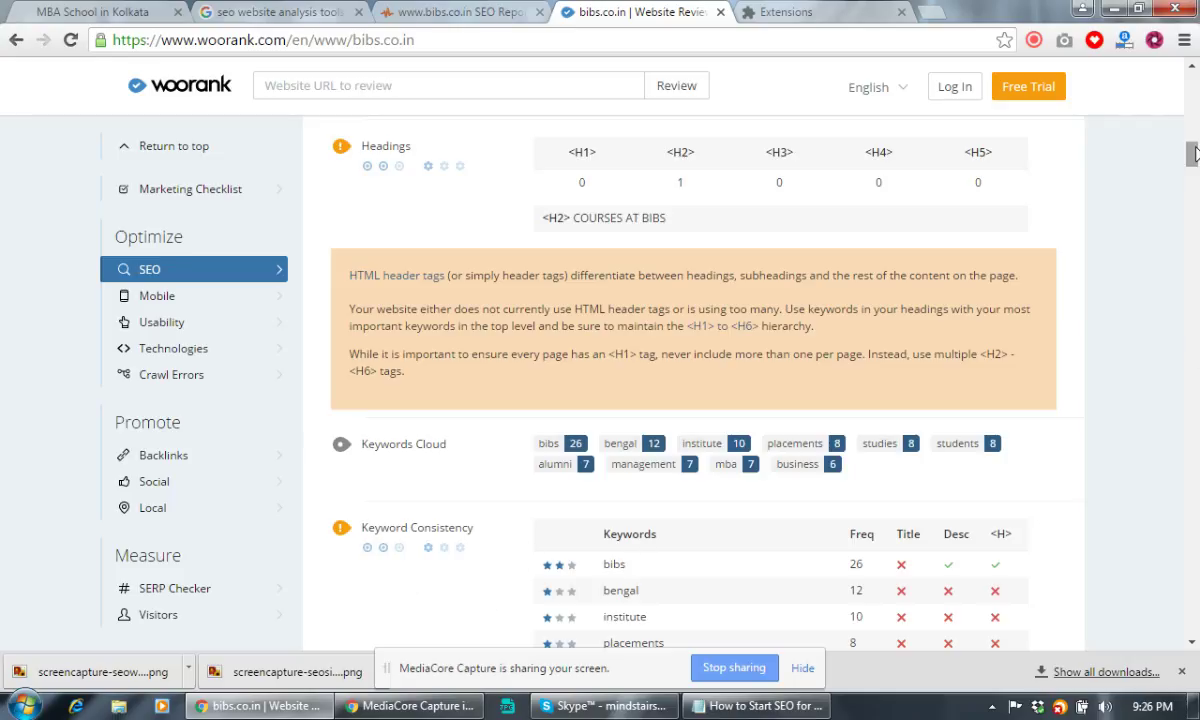
Step: Expand the WooRank explanations for Broken links, WWW Resolve and Robots.txt
scroll(1197, 205, down, 3)
scroll(1197, 205, down, 10)
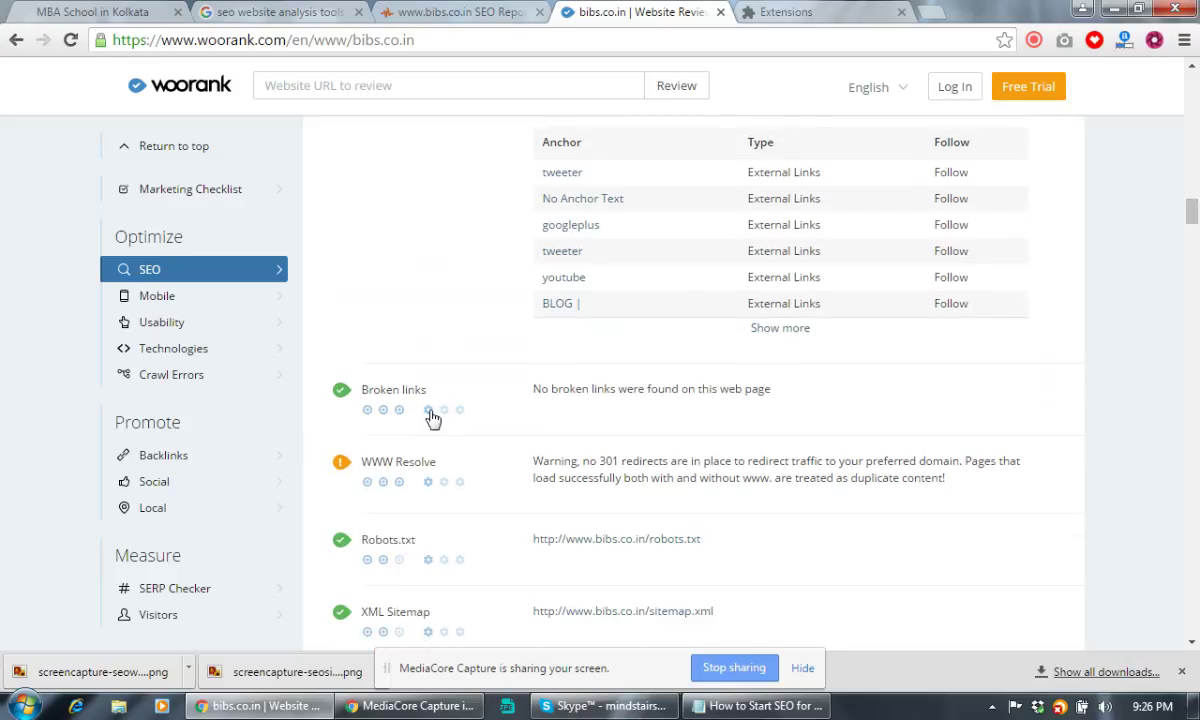
click(432, 415)
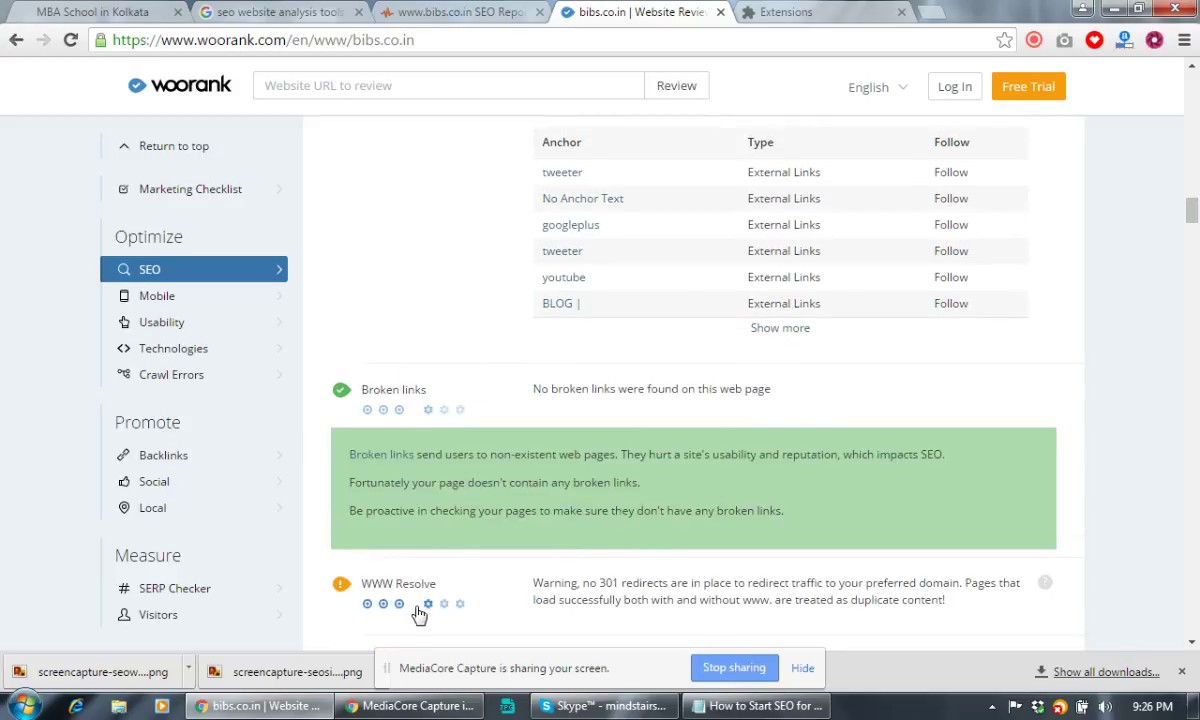
scroll(1192, 235, down, 5)
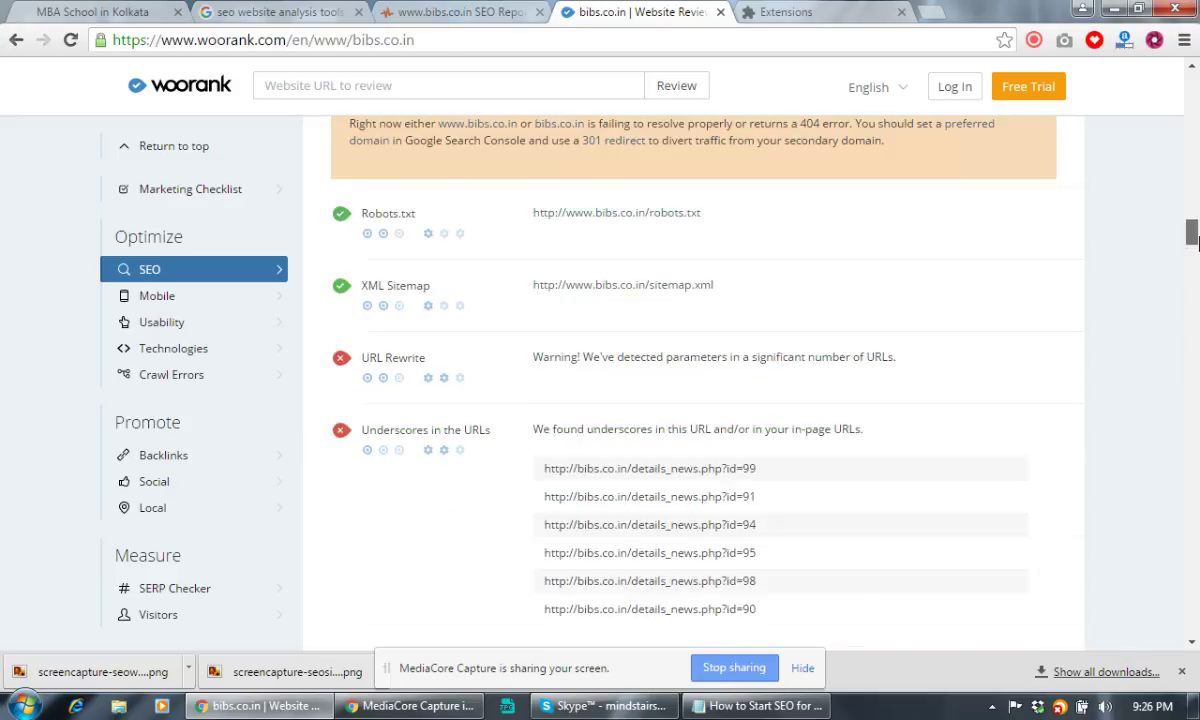
scroll(1193, 240, up, 4)
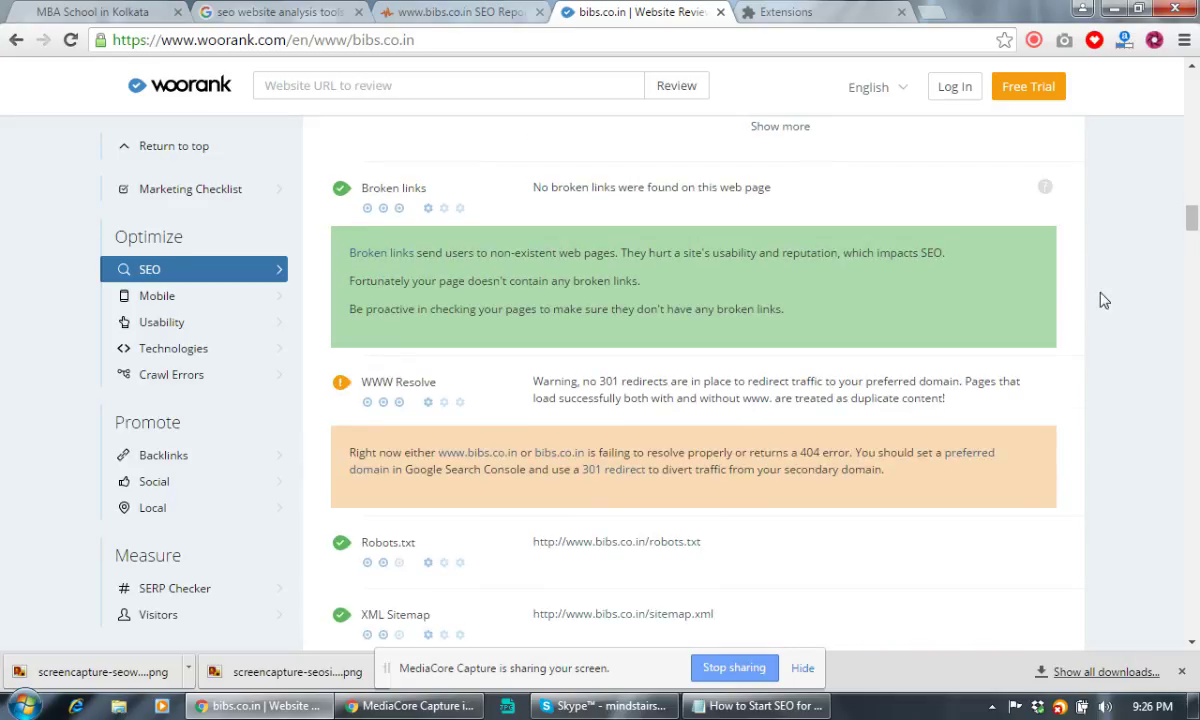
click(453, 570)
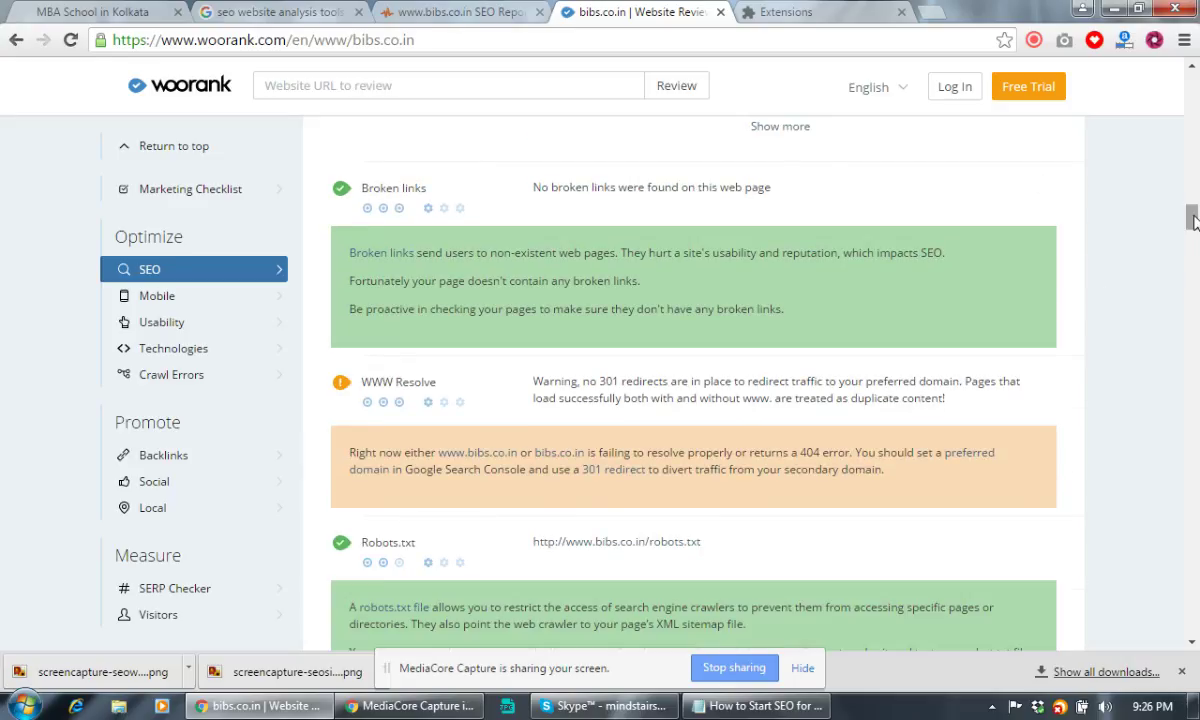
Step: Expand the WooRank explanations for XML Sitemap, URL Rewrite and Underscores in the URLs
scroll(1193, 243, down, 4)
scroll(1192, 240, down, 1)
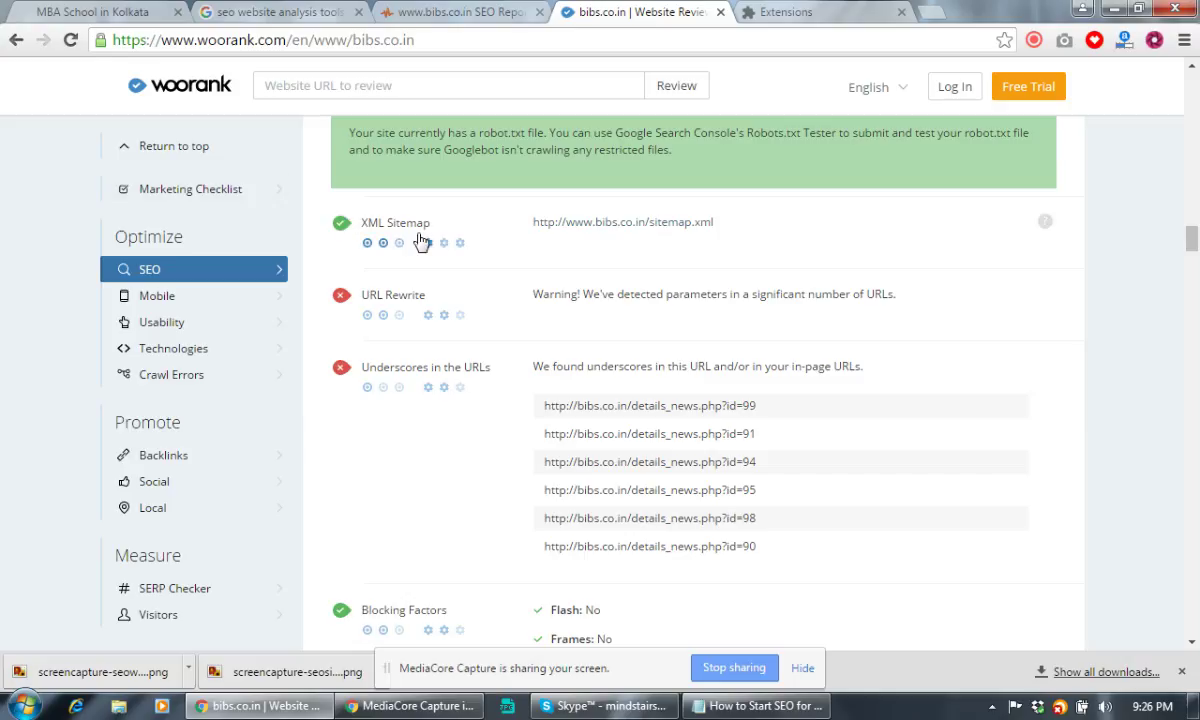
click(560, 266)
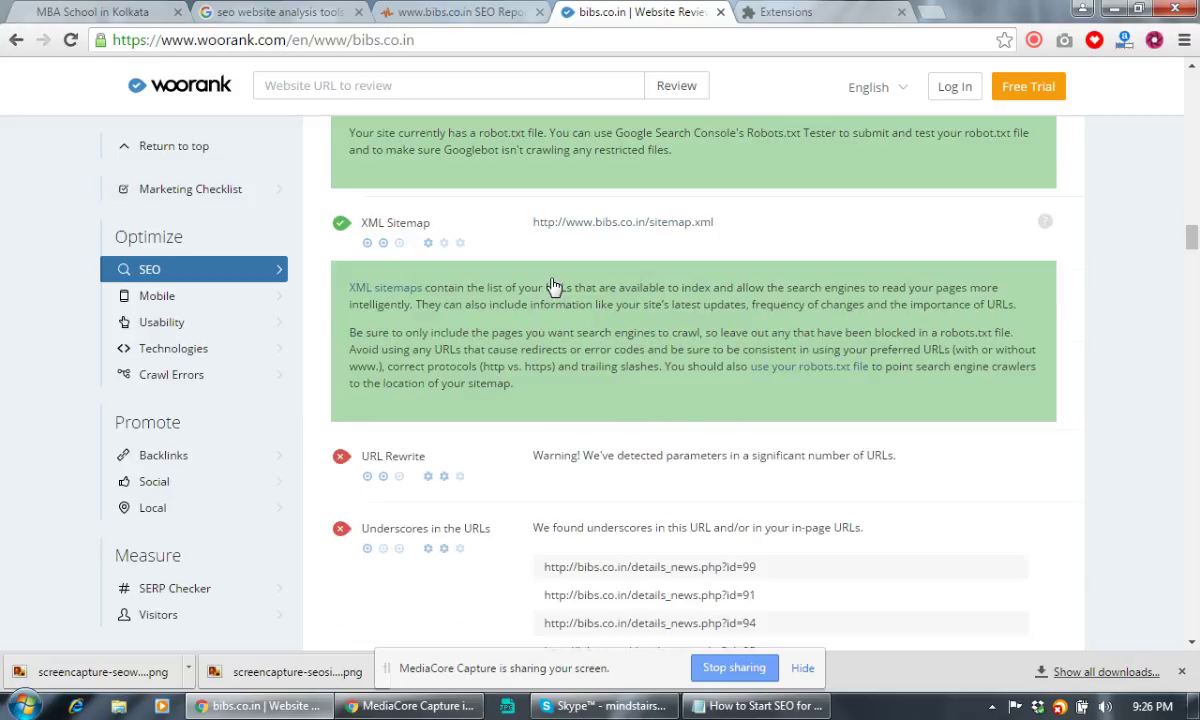
click(453, 487)
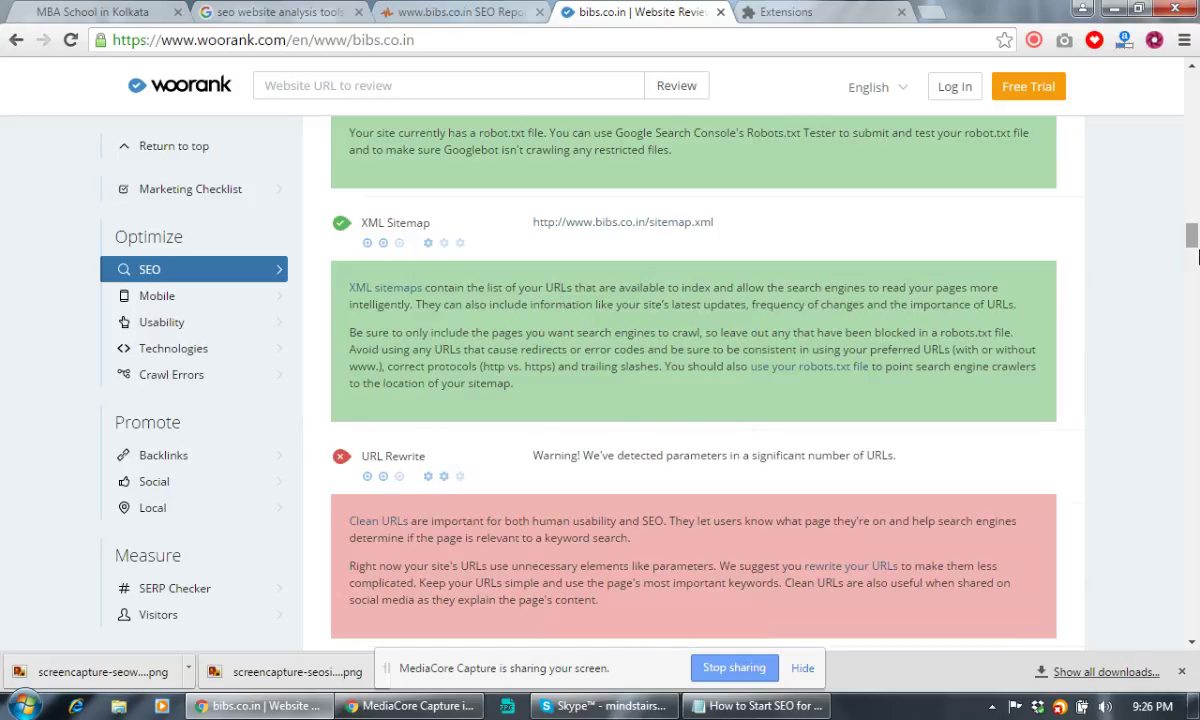
scroll(1193, 265, down, 1)
scroll(1193, 265, down, 3)
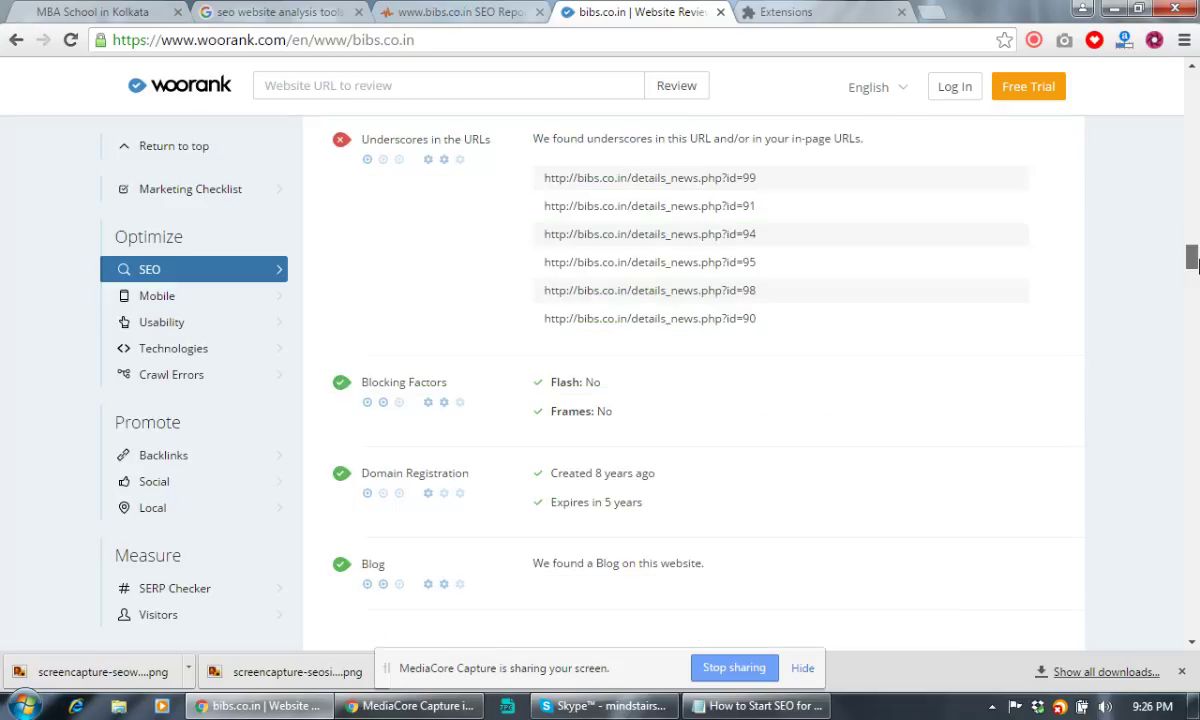
click(445, 165)
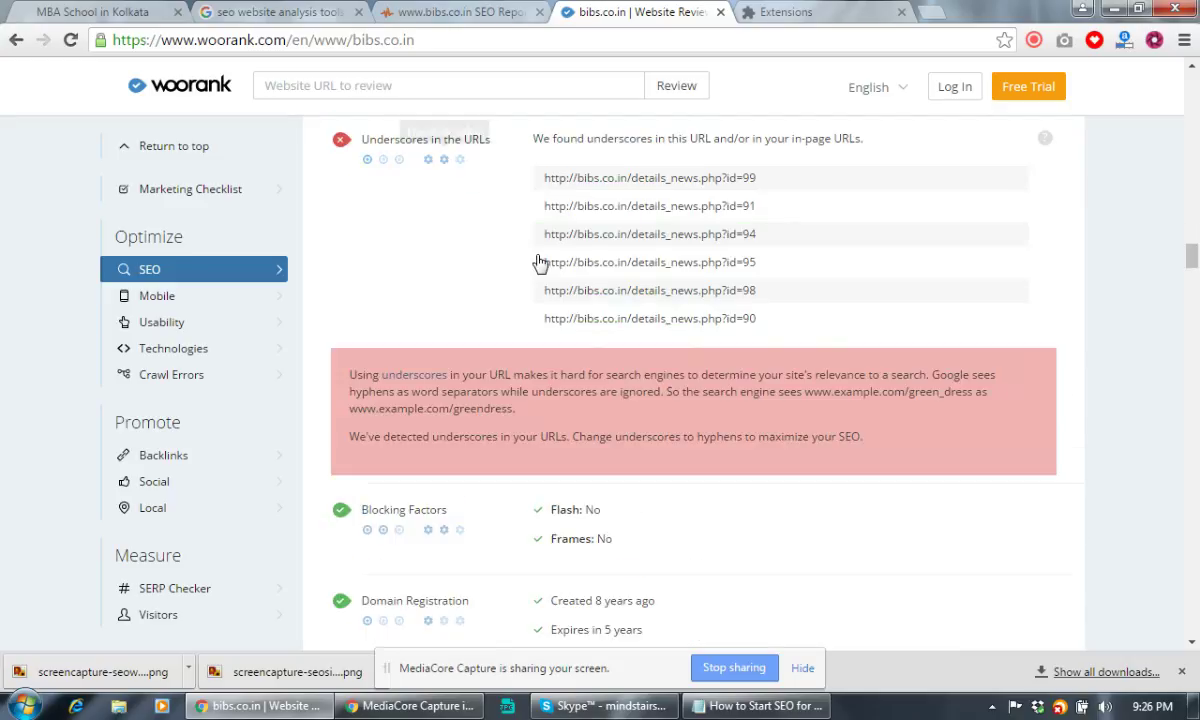
Step: Expand and review the WooRank advice on Blocking Factors, Domain Registration and Blog
click(496, 570)
scroll(565, 535, down, 2)
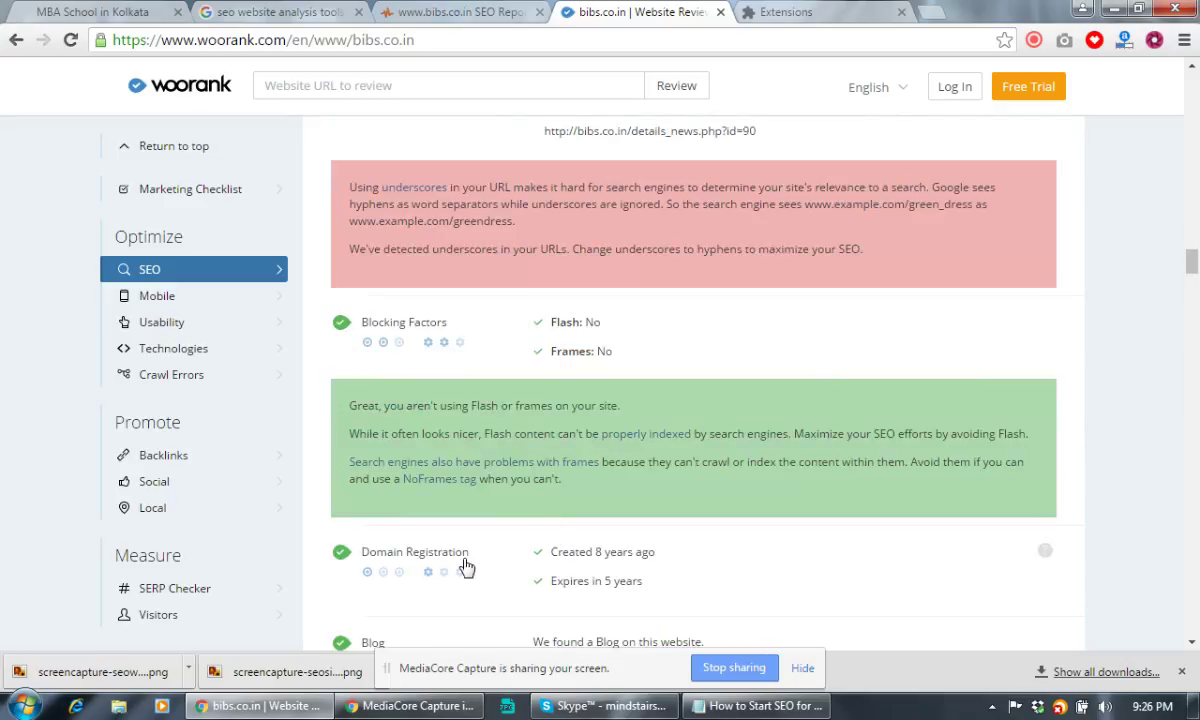
click(572, 541)
scroll(560, 480, down, 3)
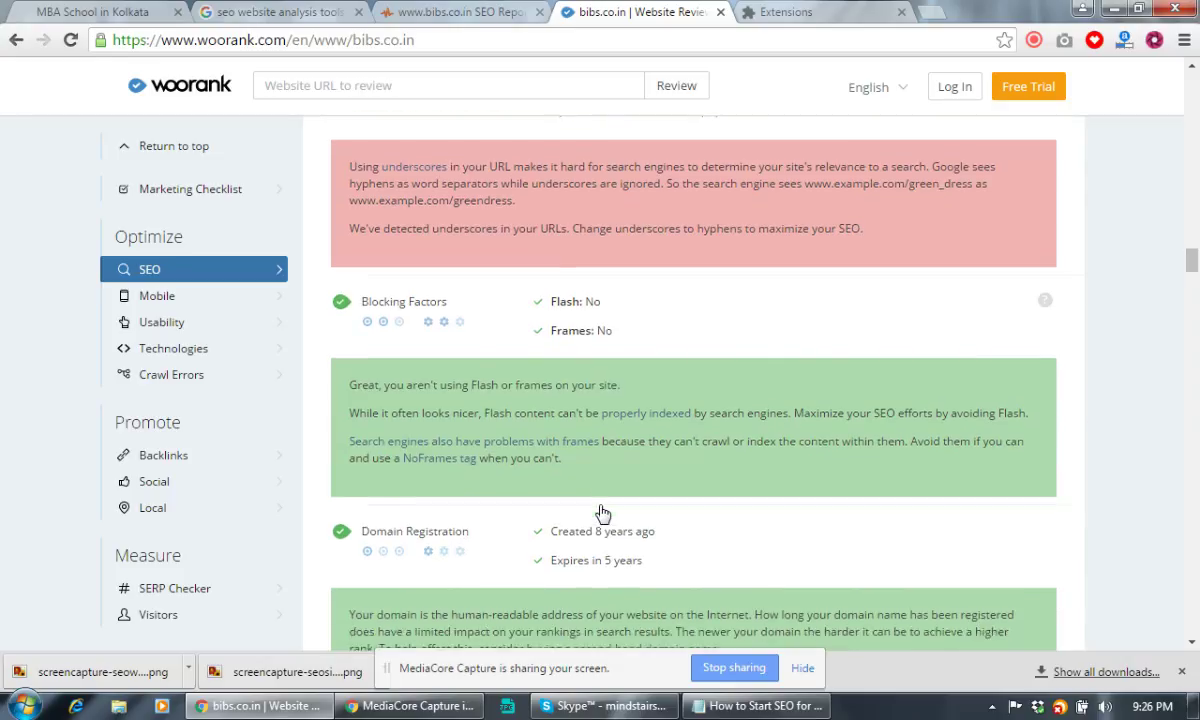
click(452, 538)
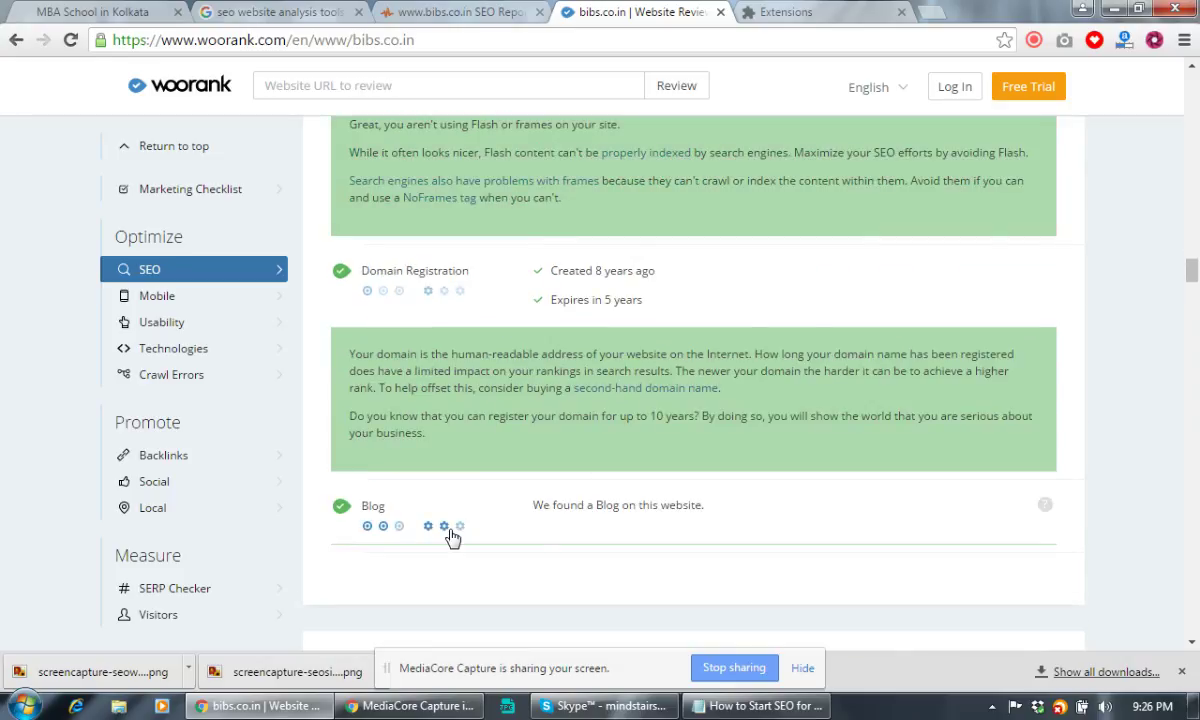
scroll(697, 470, down, 4)
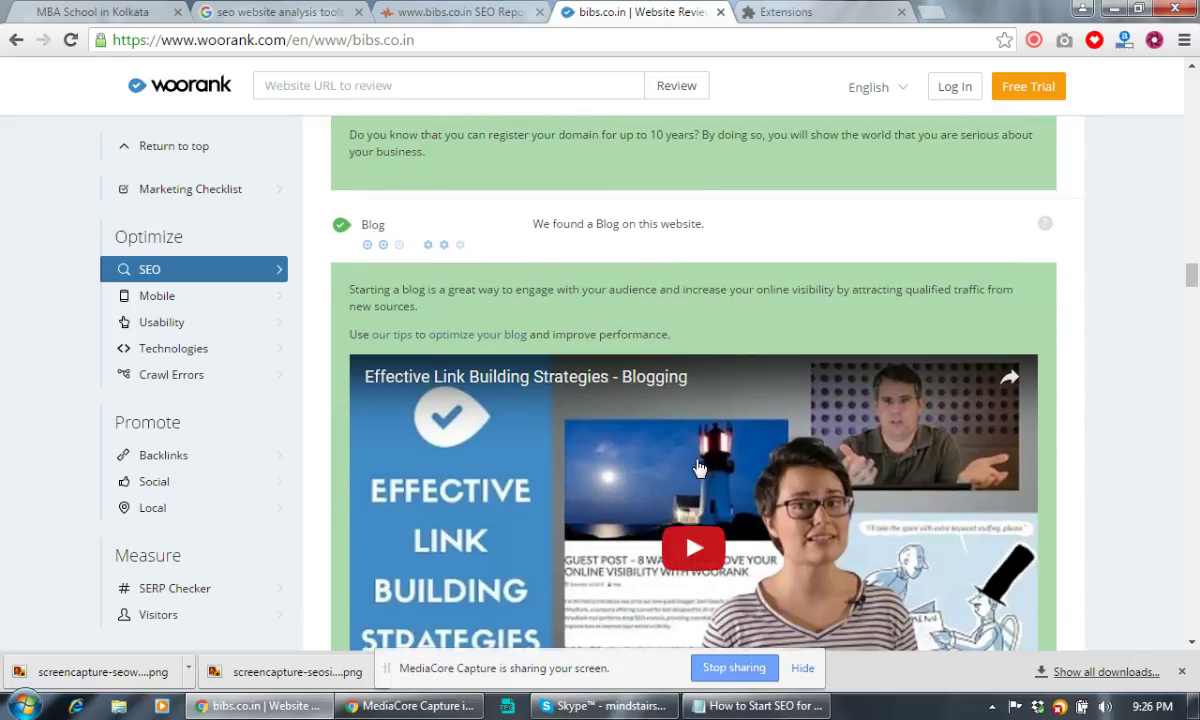
Step: Expand the WooRank explanations for Mobile-friendliness and Touchscreen Readiness in the Mobile section
scroll(697, 470, down, 3)
scroll(697, 470, down, 2)
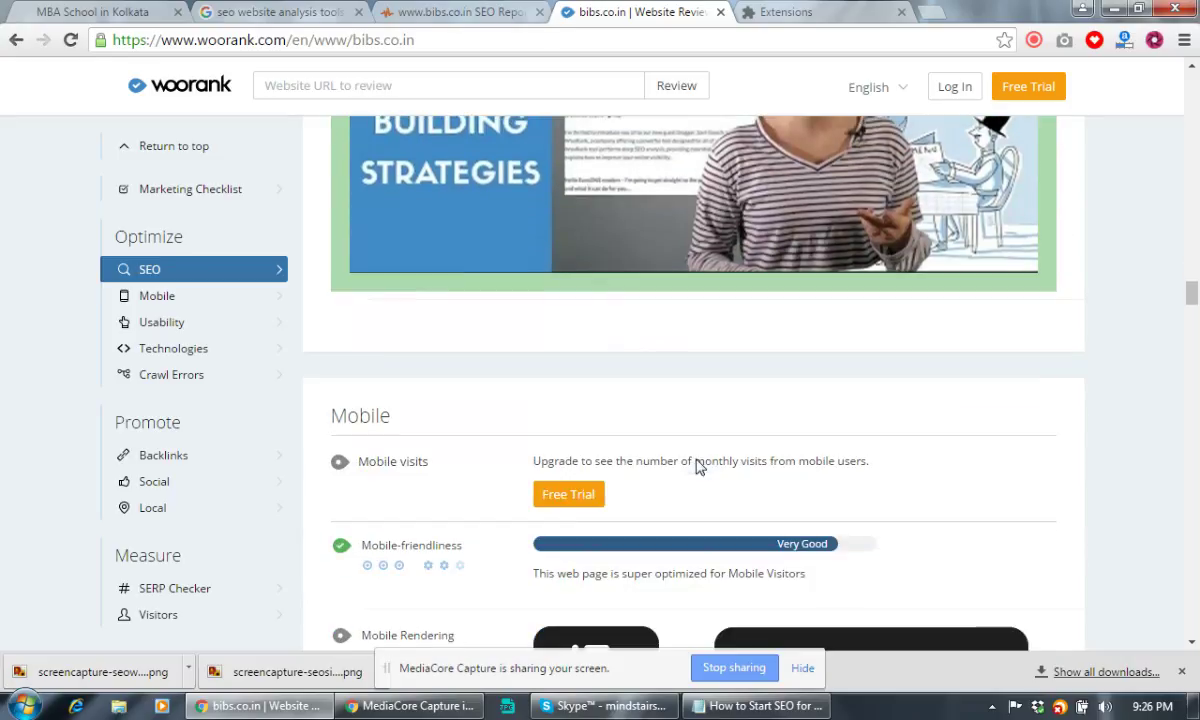
scroll(697, 460, down, 1)
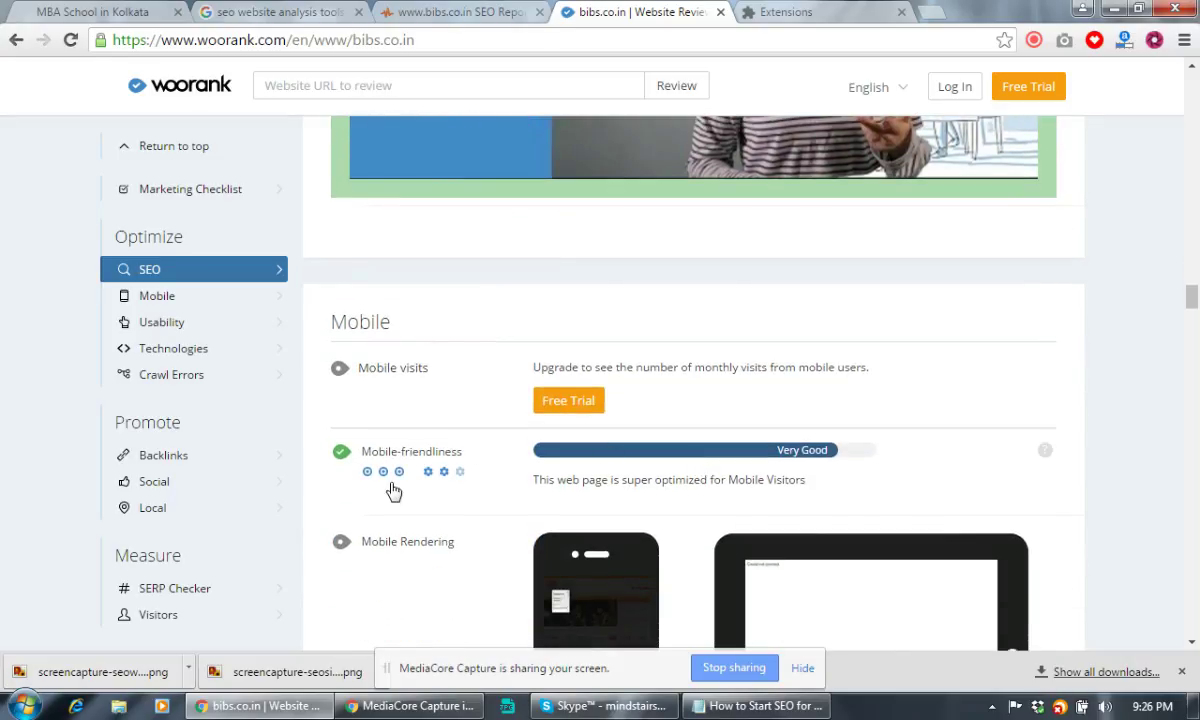
click(645, 433)
scroll(645, 434, down, 4)
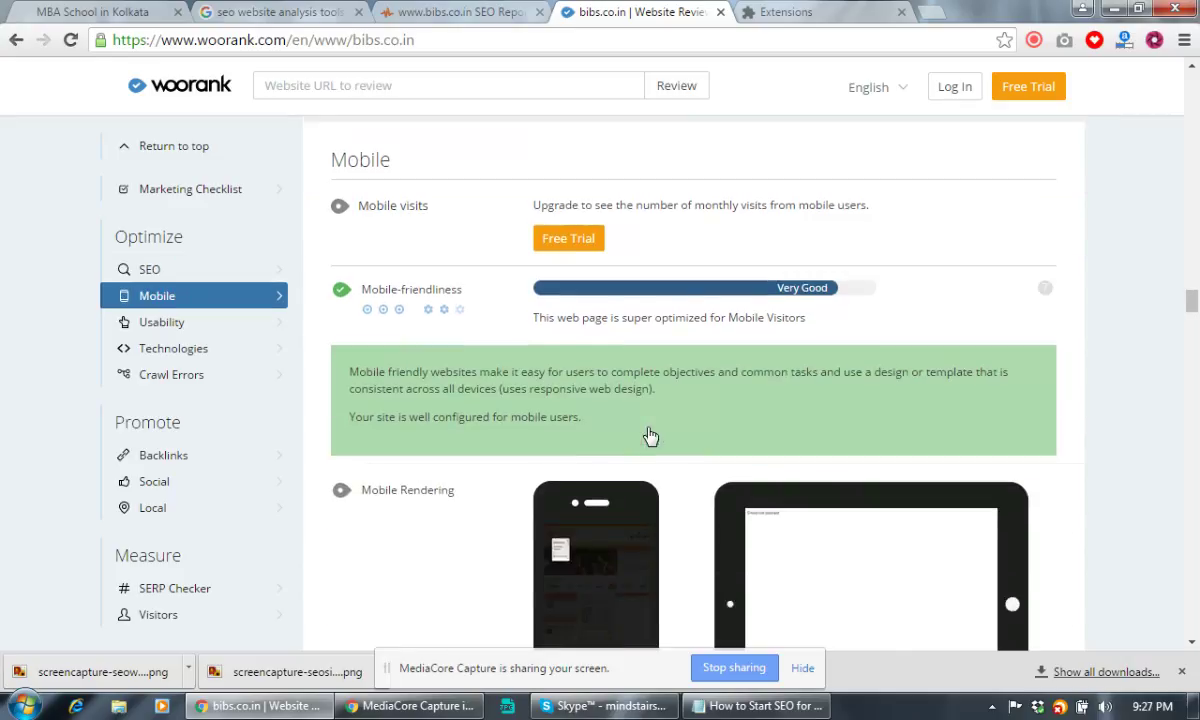
scroll(450, 436, down, 2)
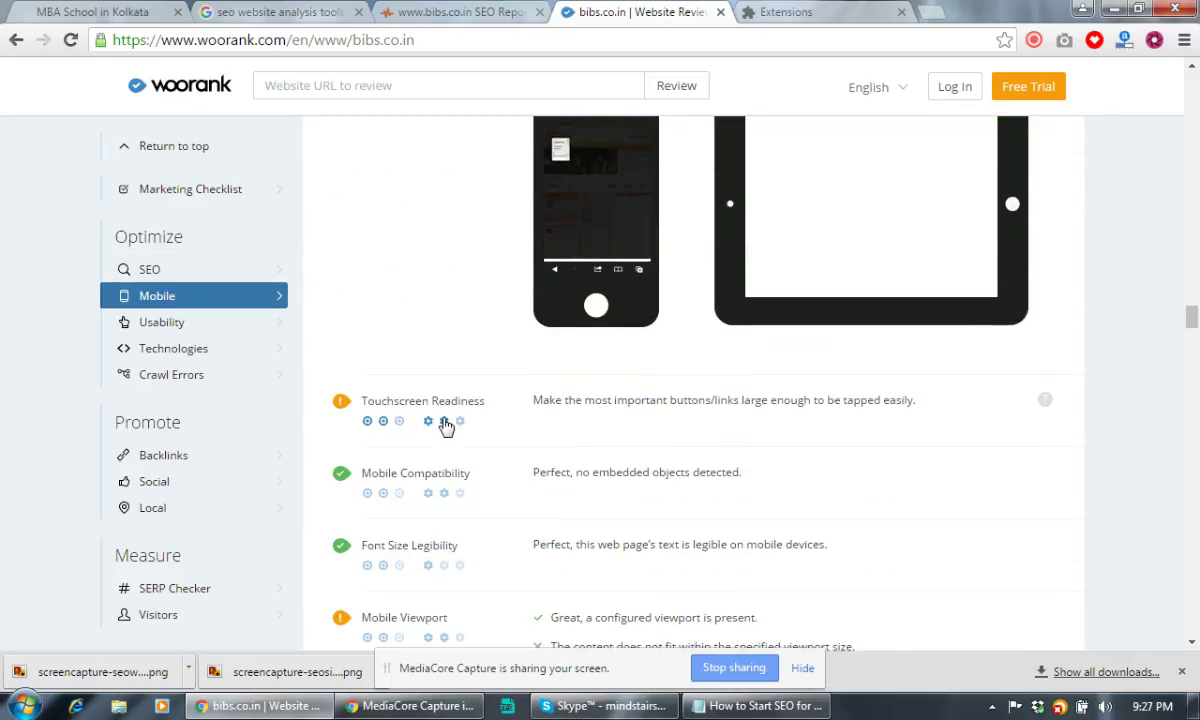
click(712, 387)
Step: Expand the WooRank explanations for Mobile Compatibility and Font Size Legibility
scroll(712, 390, down, 3)
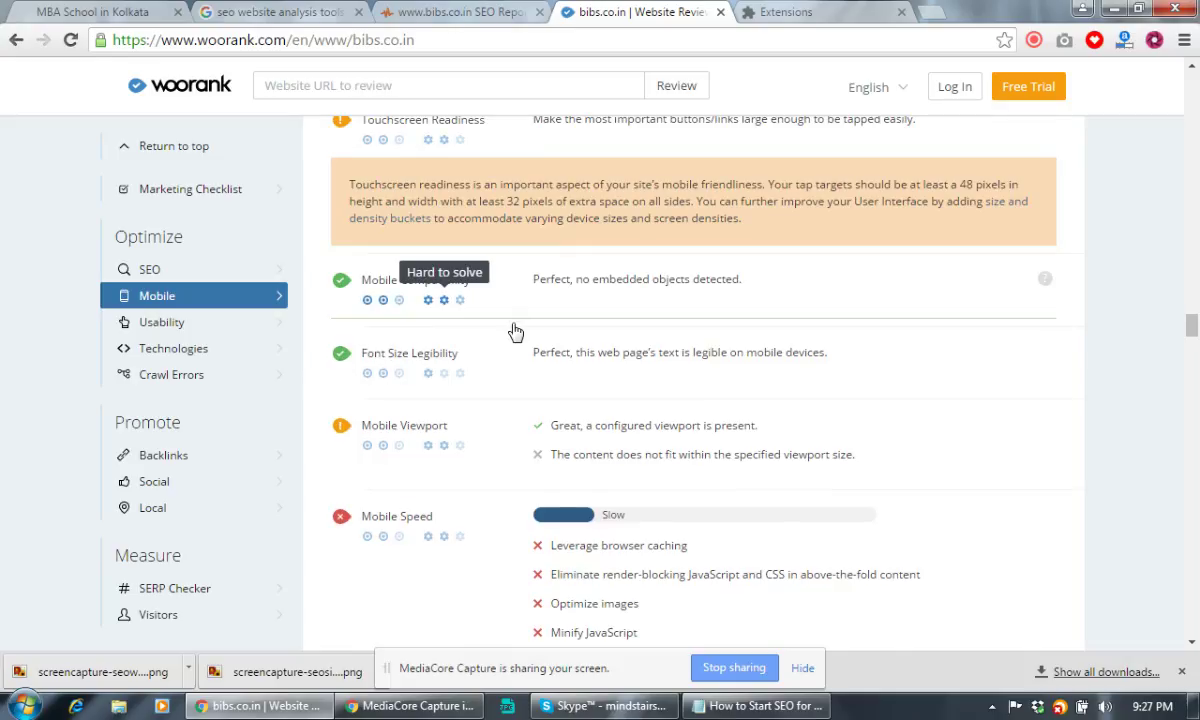
click(483, 312)
scroll(517, 370, down, 1)
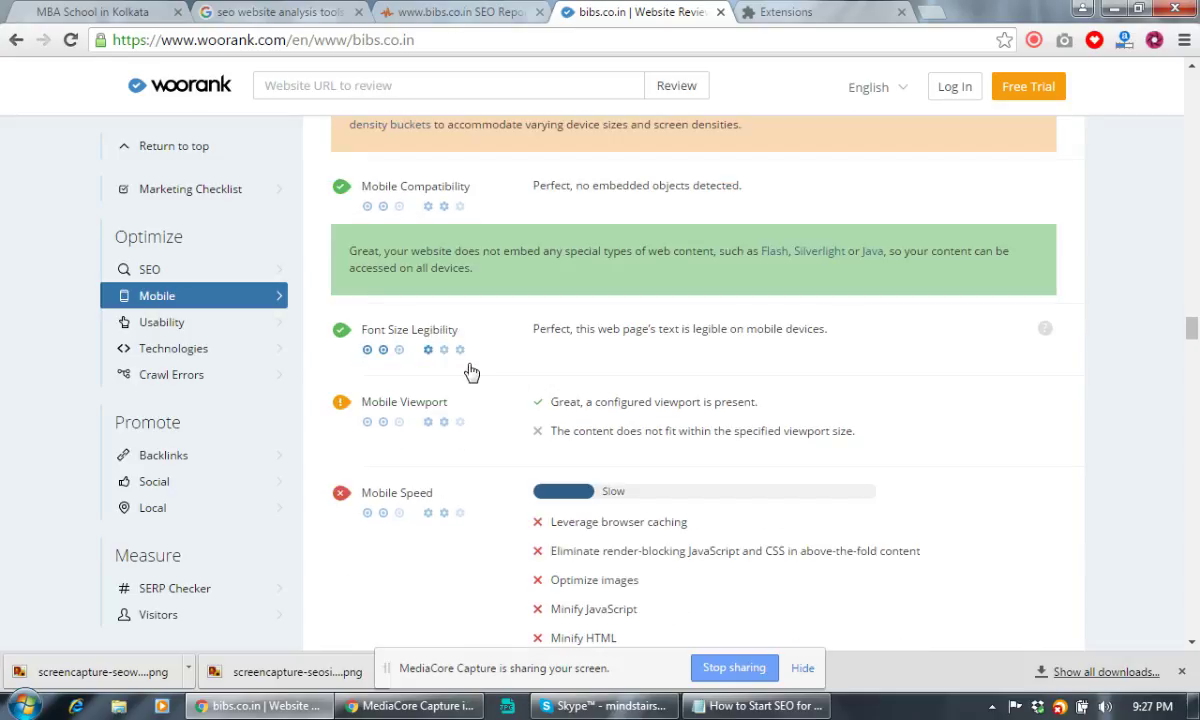
click(686, 354)
Step: Expand the WooRank explanations for Mobile Viewport and Mobile Speed
scroll(727, 388, down, 2)
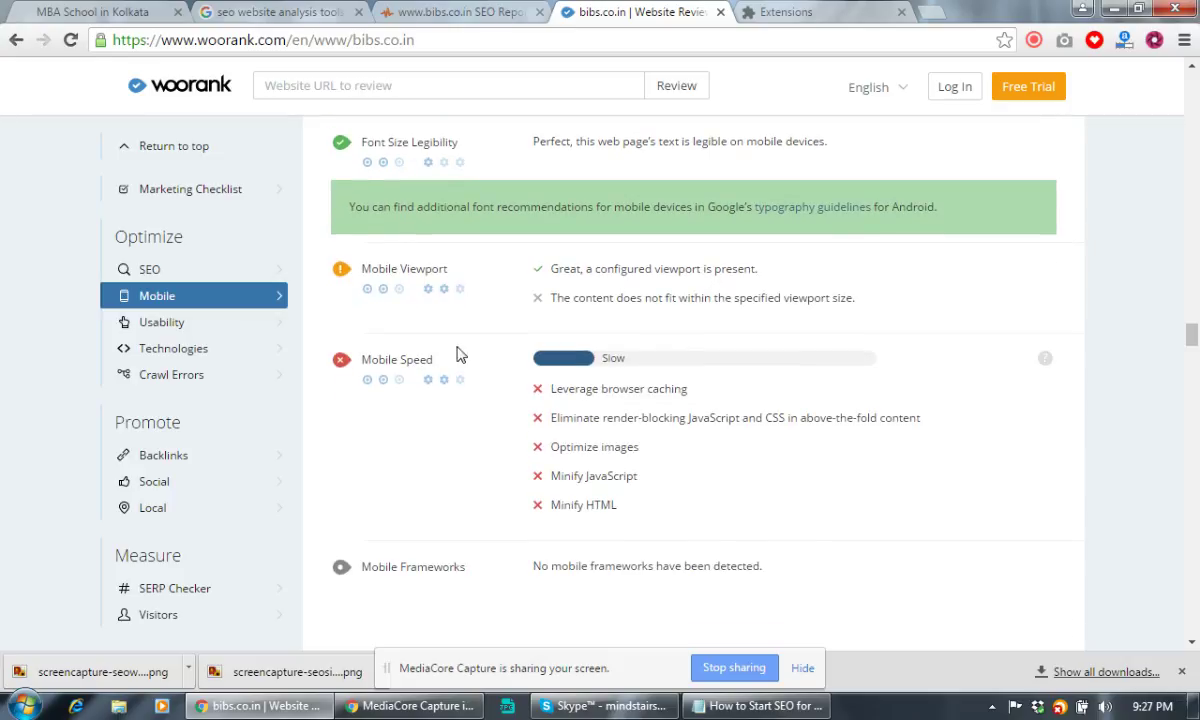
click(450, 295)
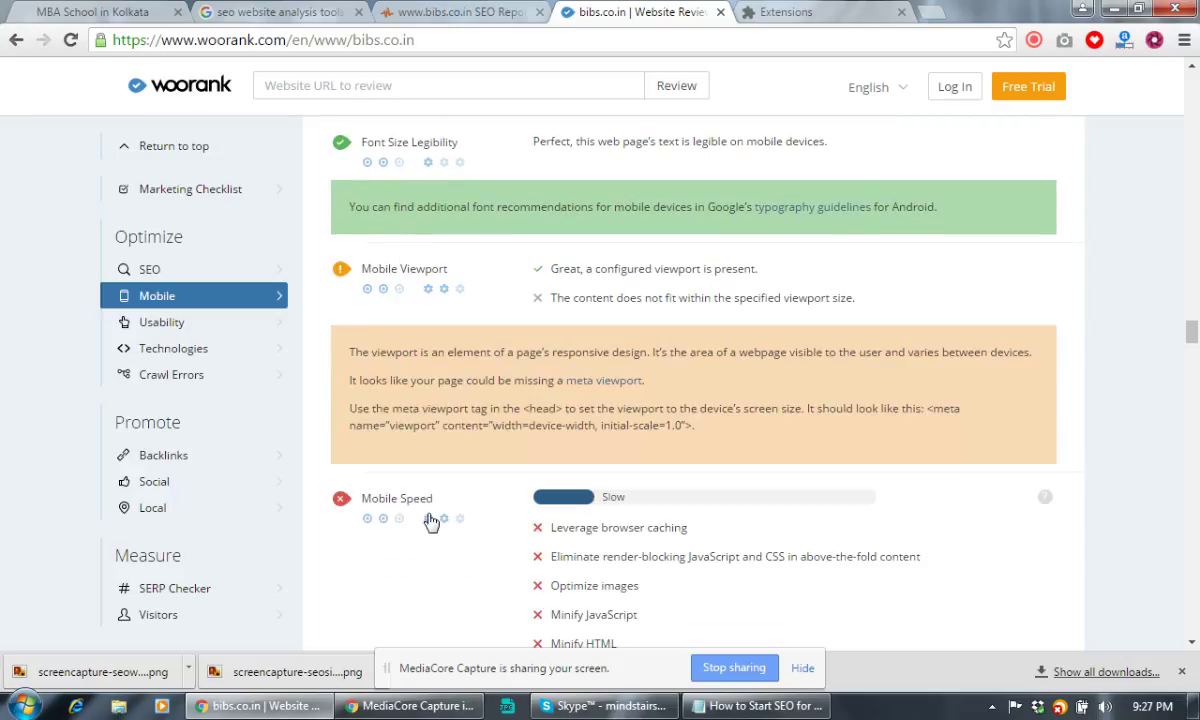
scroll(792, 398, down, 2)
click(774, 402)
Step: Expand the Usability explanations for Custom 404 Page, Load Time, Language and Structured Data Markup
scroll(782, 372, down, 4)
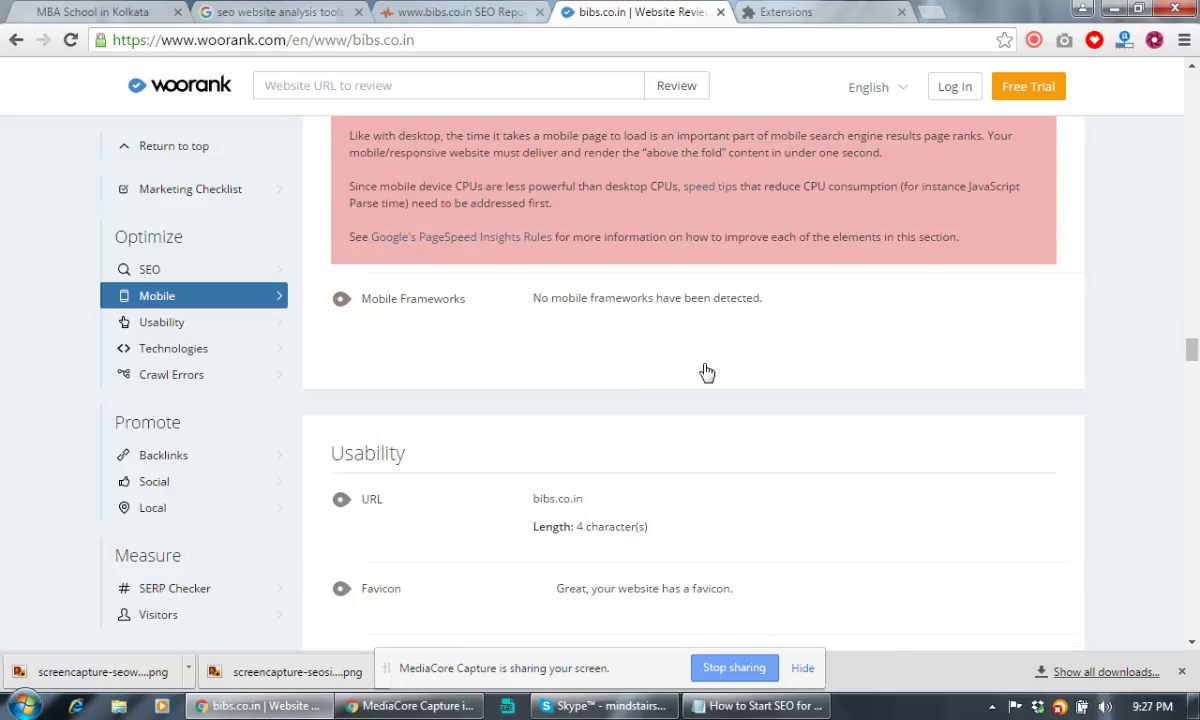
scroll(632, 455, down, 4)
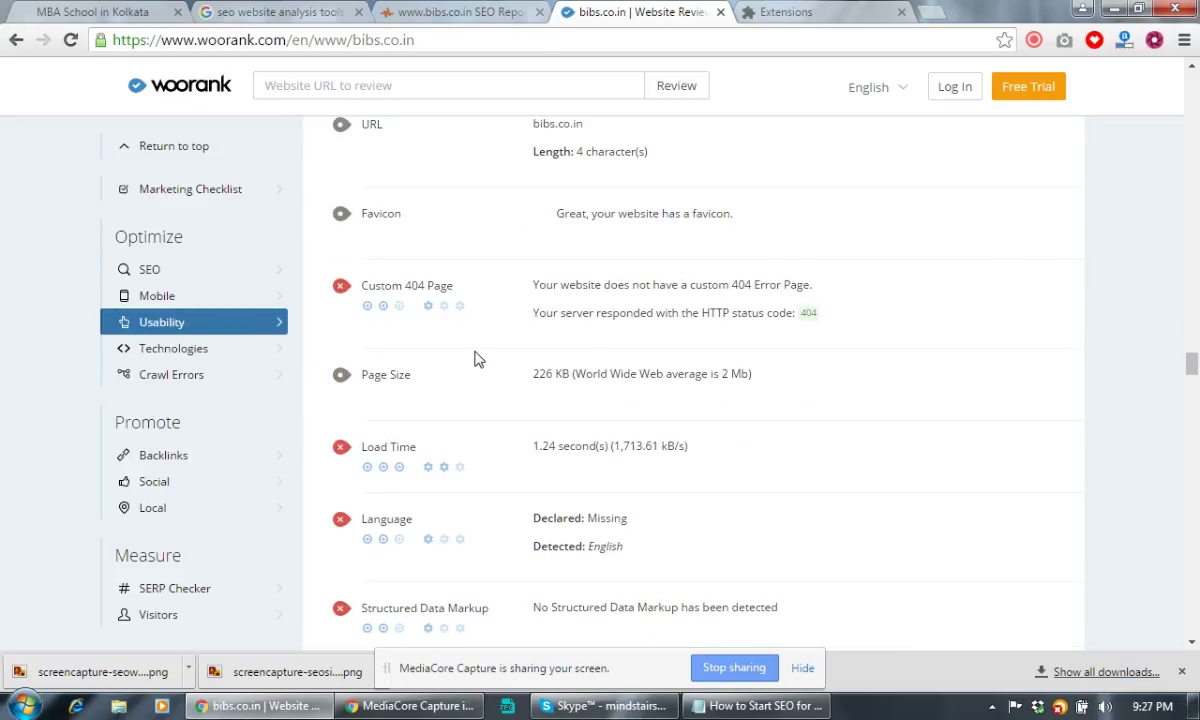
click(432, 292)
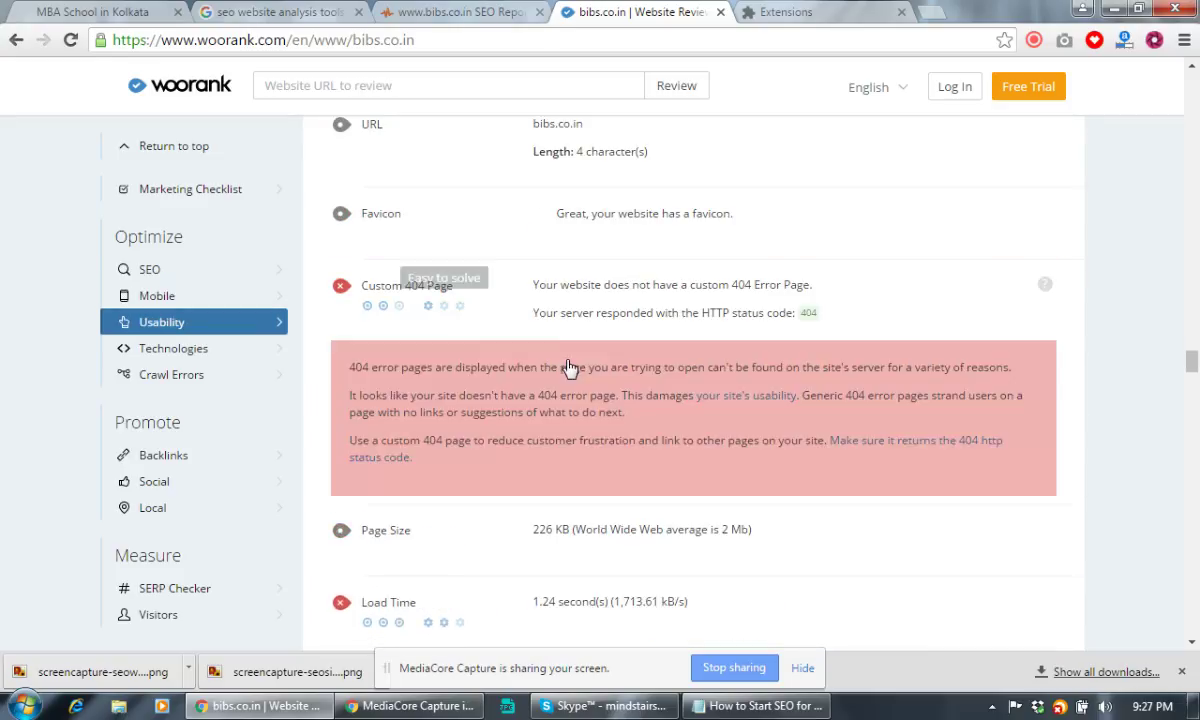
click(432, 622)
scroll(750, 500, down, 5)
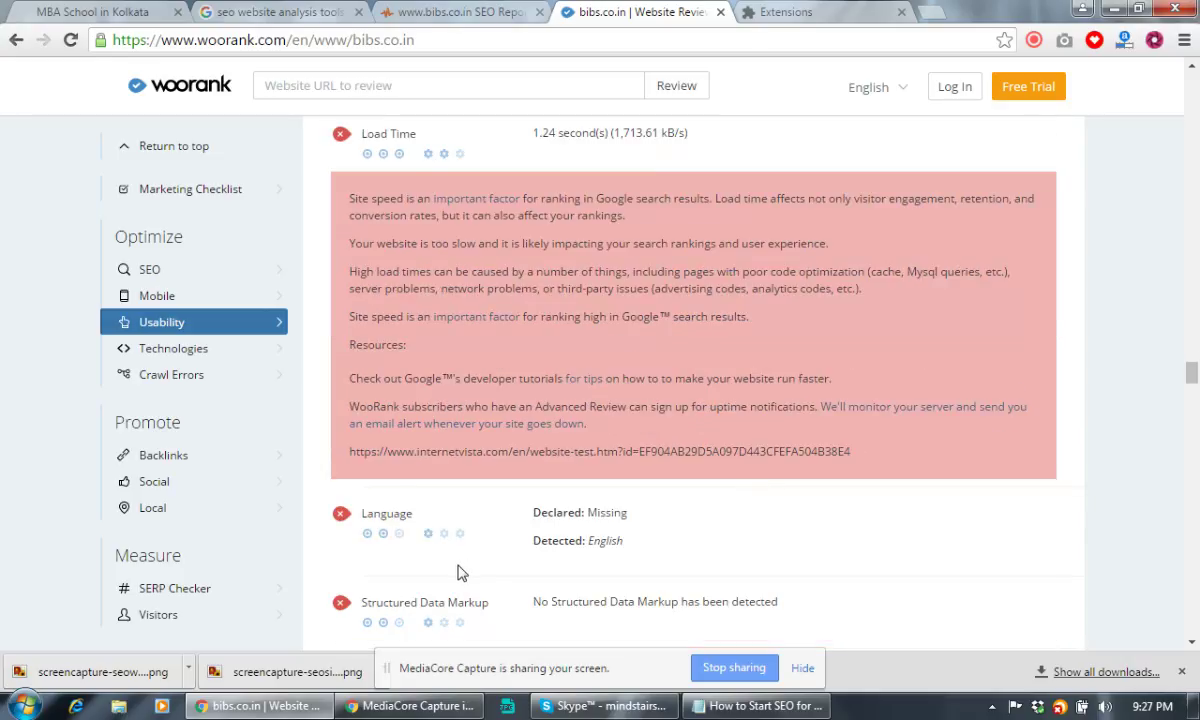
click(447, 533)
scroll(871, 431, down, 5)
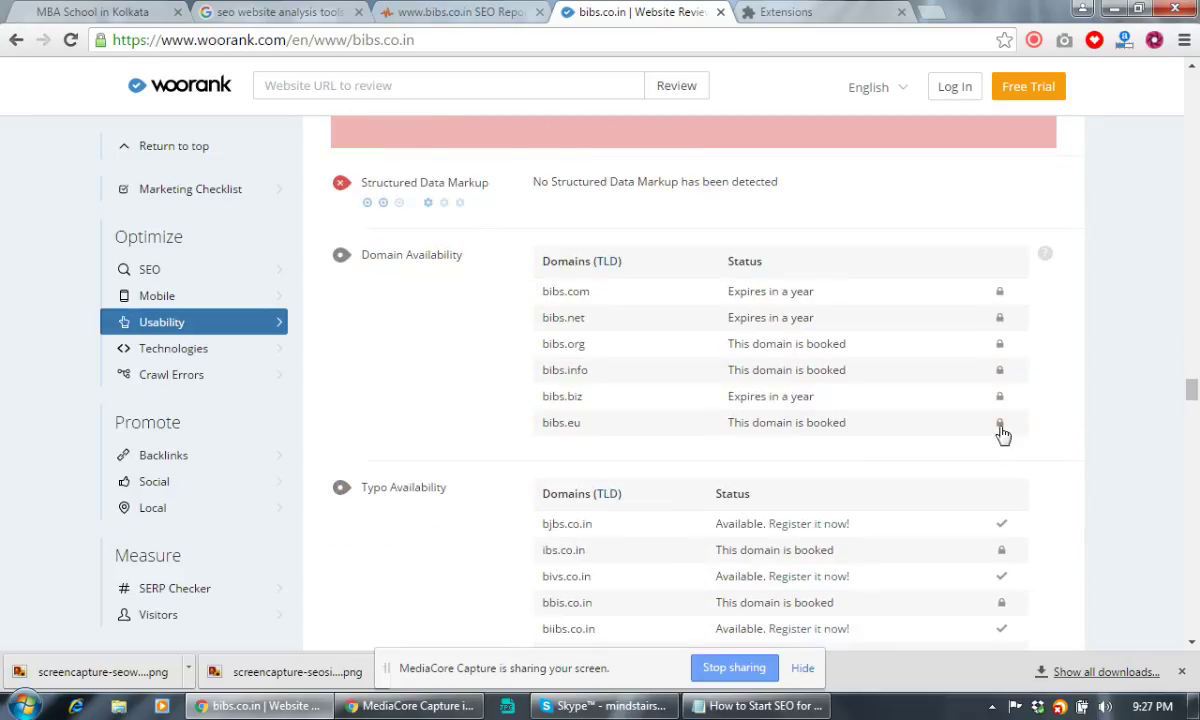
click(445, 200)
Step: Expand the explanations for Speed Tips, Analytics and SSL Secure in the Technologies section
scroll(640, 280, down, 4)
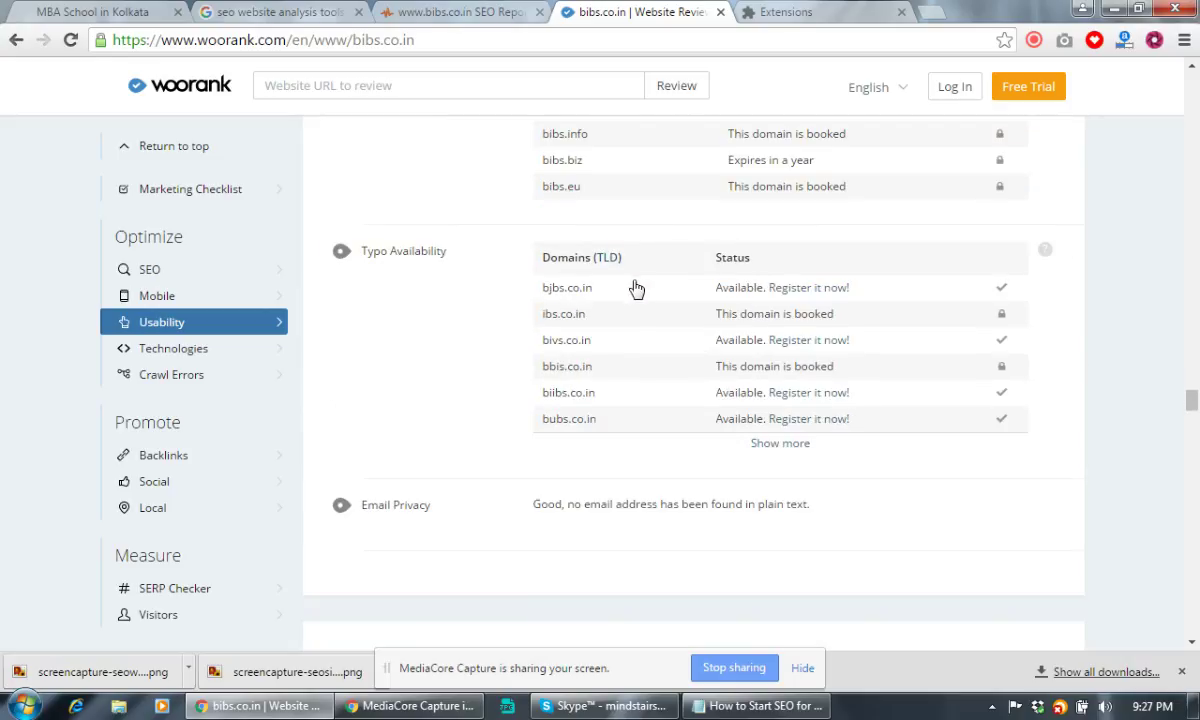
scroll(636, 289, down, 6)
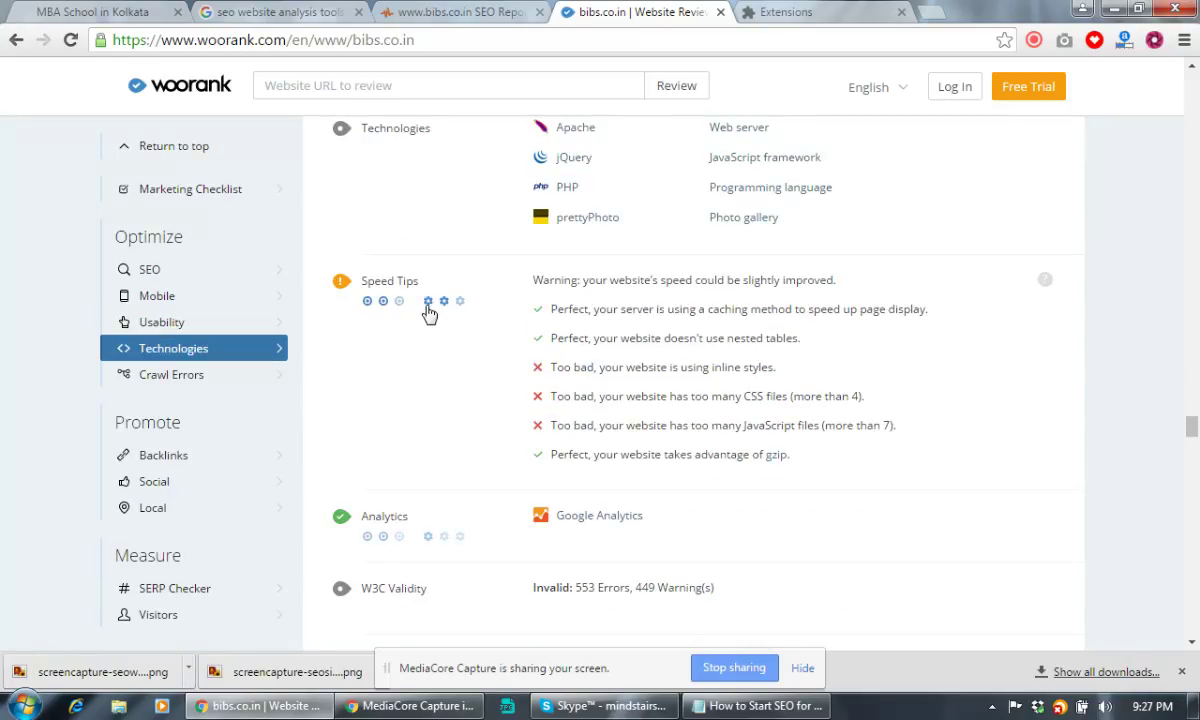
click(429, 313)
scroll(435, 300, down, 5)
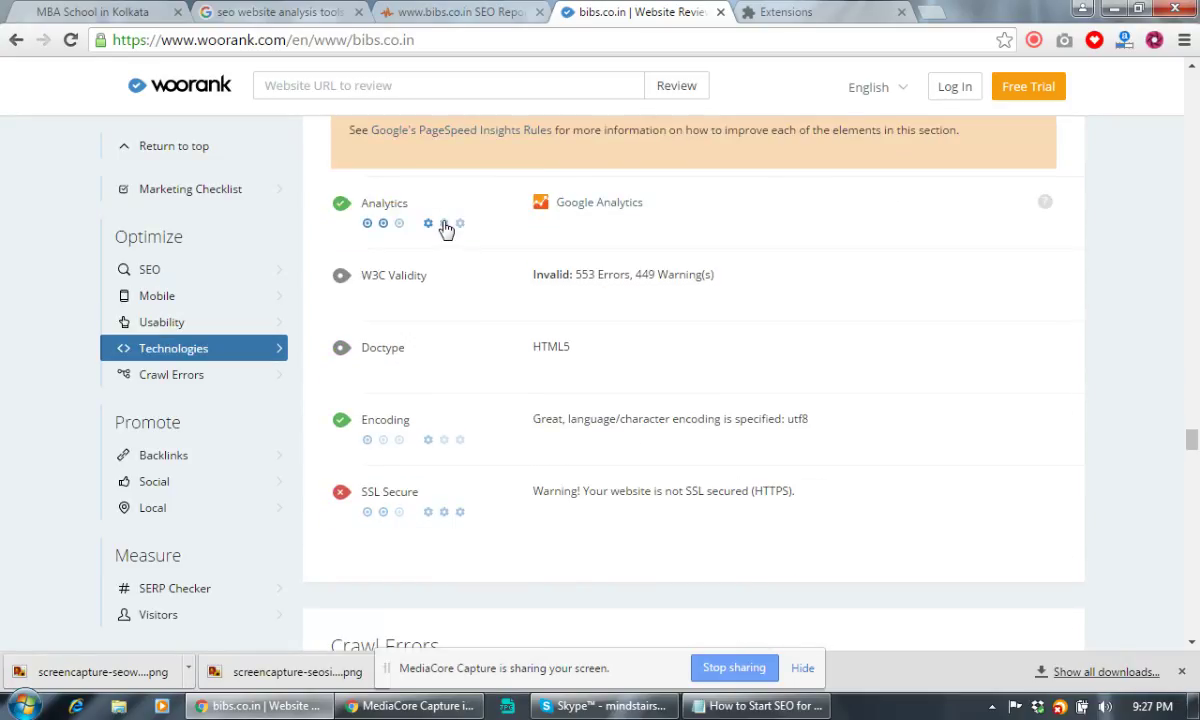
click(445, 228)
scroll(560, 275, down, 4)
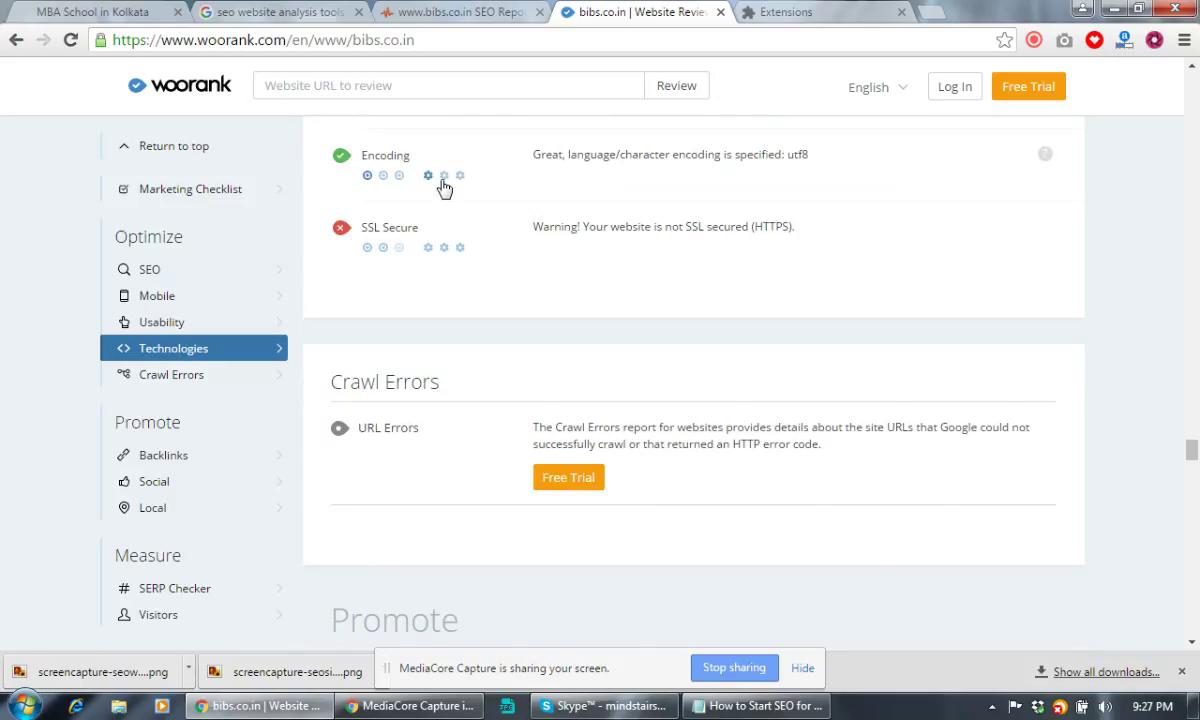
scroll(455, 280, down, 2)
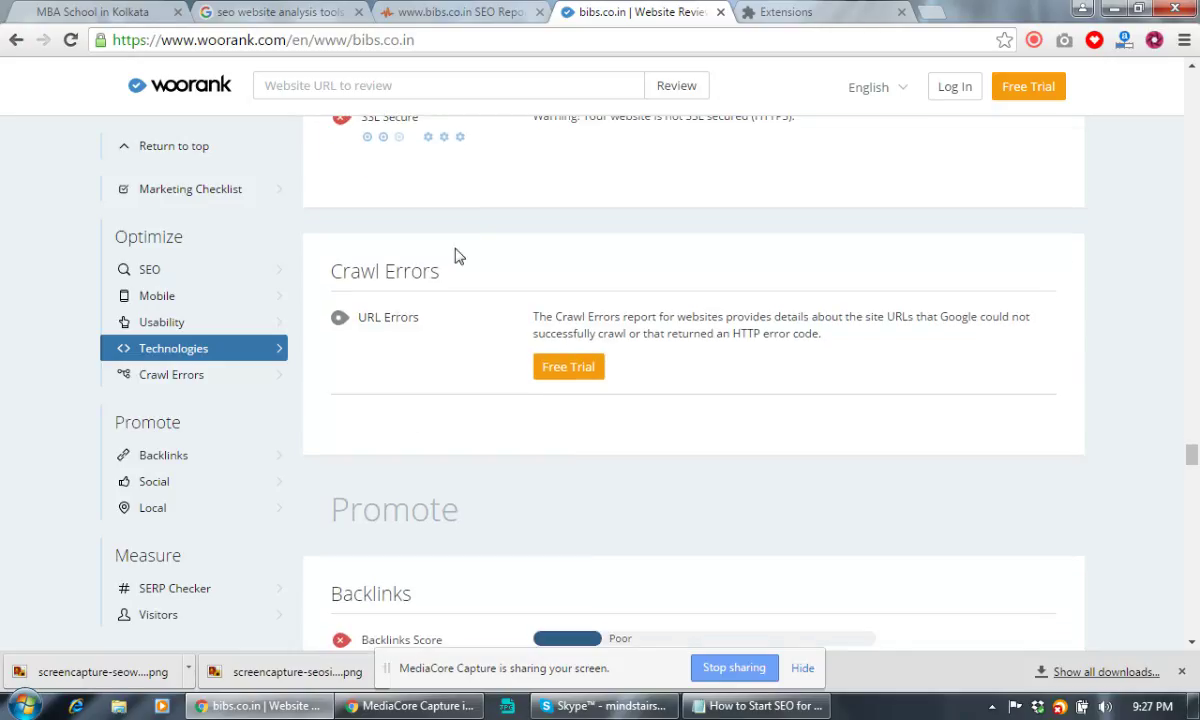
click(461, 147)
Step: Expand the explanations for Backlinks Score and Backlinks Counter in the Backlinks section
scroll(603, 246, down, 5)
click(463, 360)
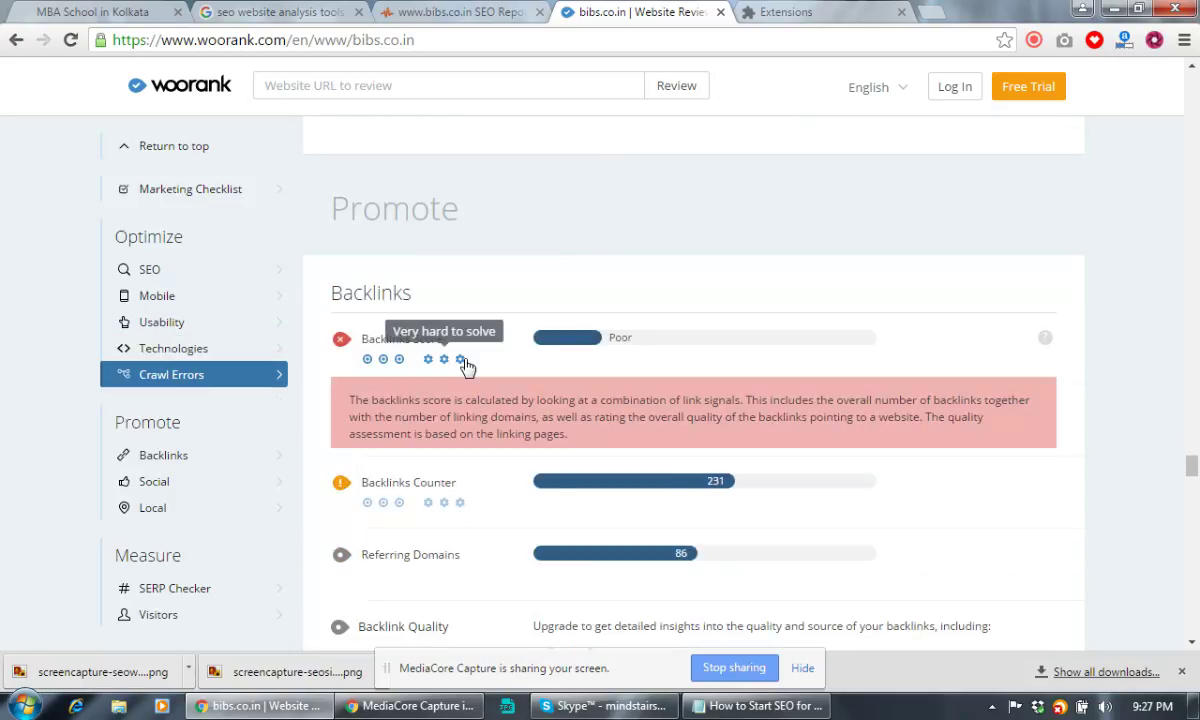
scroll(600, 332, down, 4)
scroll(567, 302, up, 2)
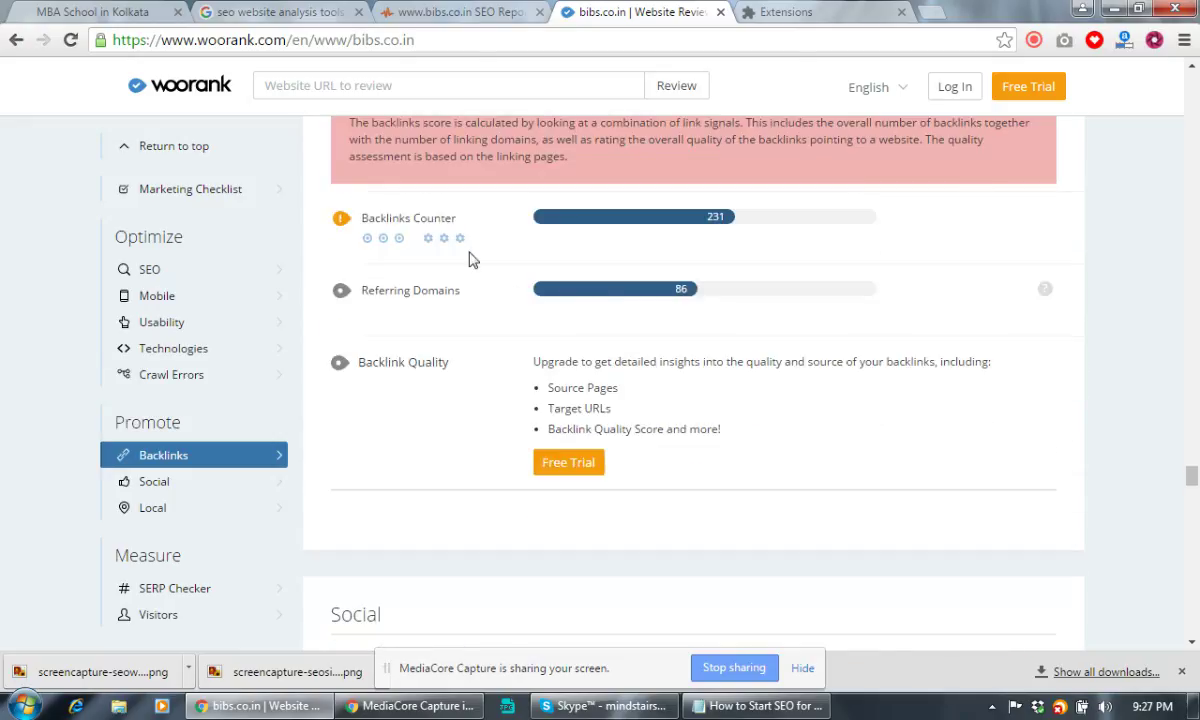
click(445, 236)
scroll(657, 237, down, 2)
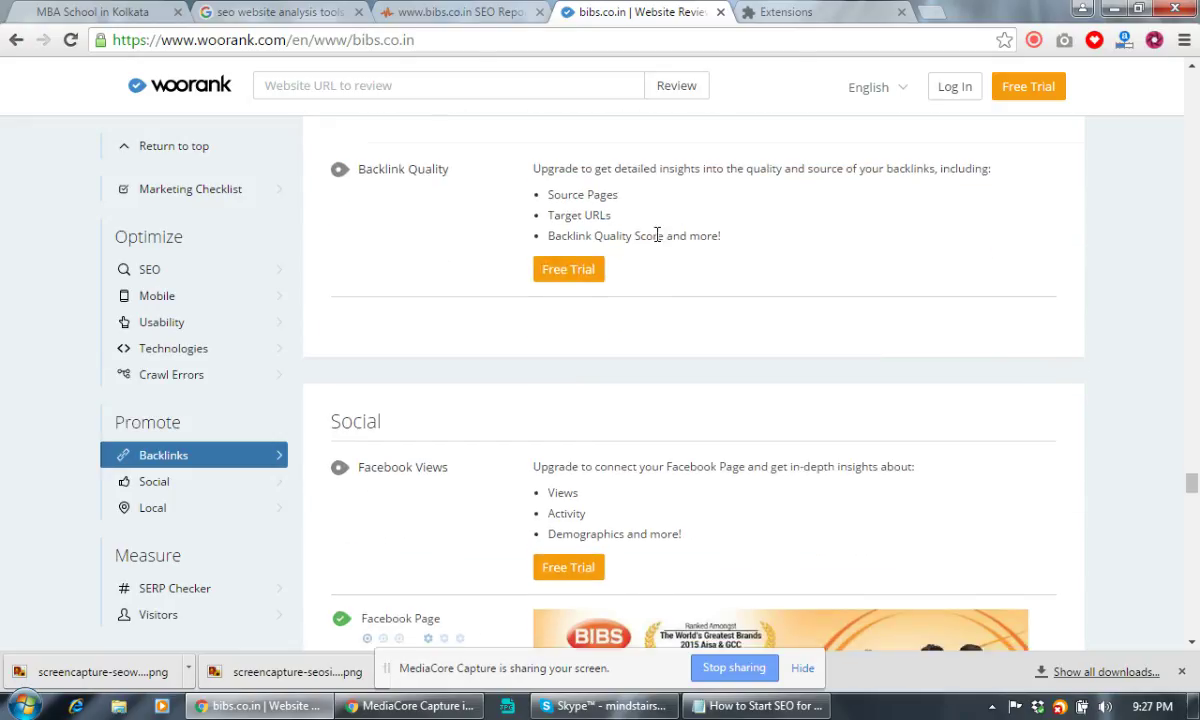
Step: Examine the Facebook Page, Twitter Account and Google+ Page entries in the report's Social section
scroll(658, 242, down, 5)
scroll(659, 245, up, 2)
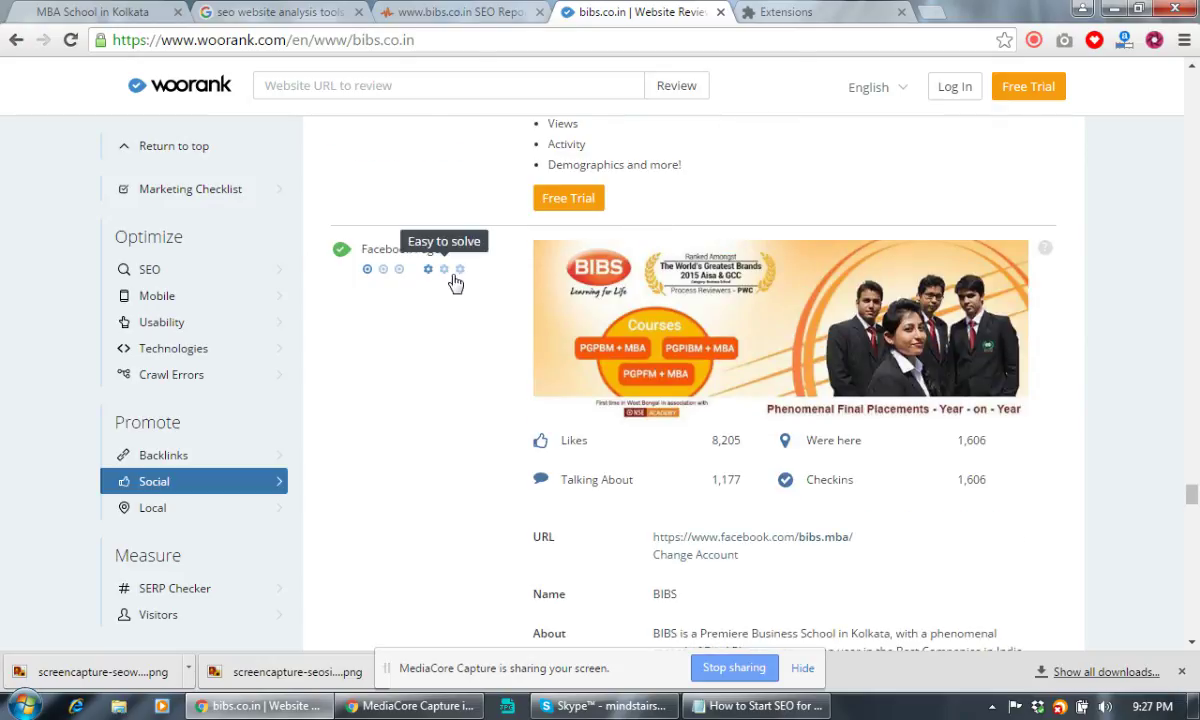
scroll(477, 284, down, 8)
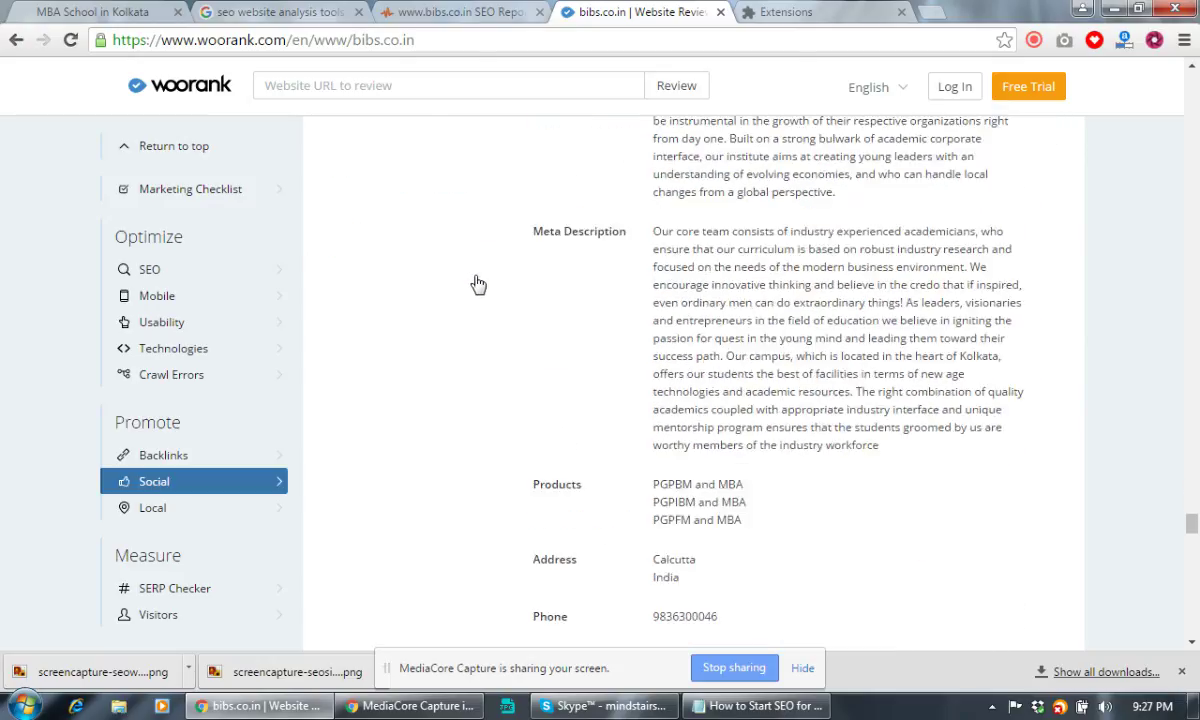
scroll(478, 284, down, 5)
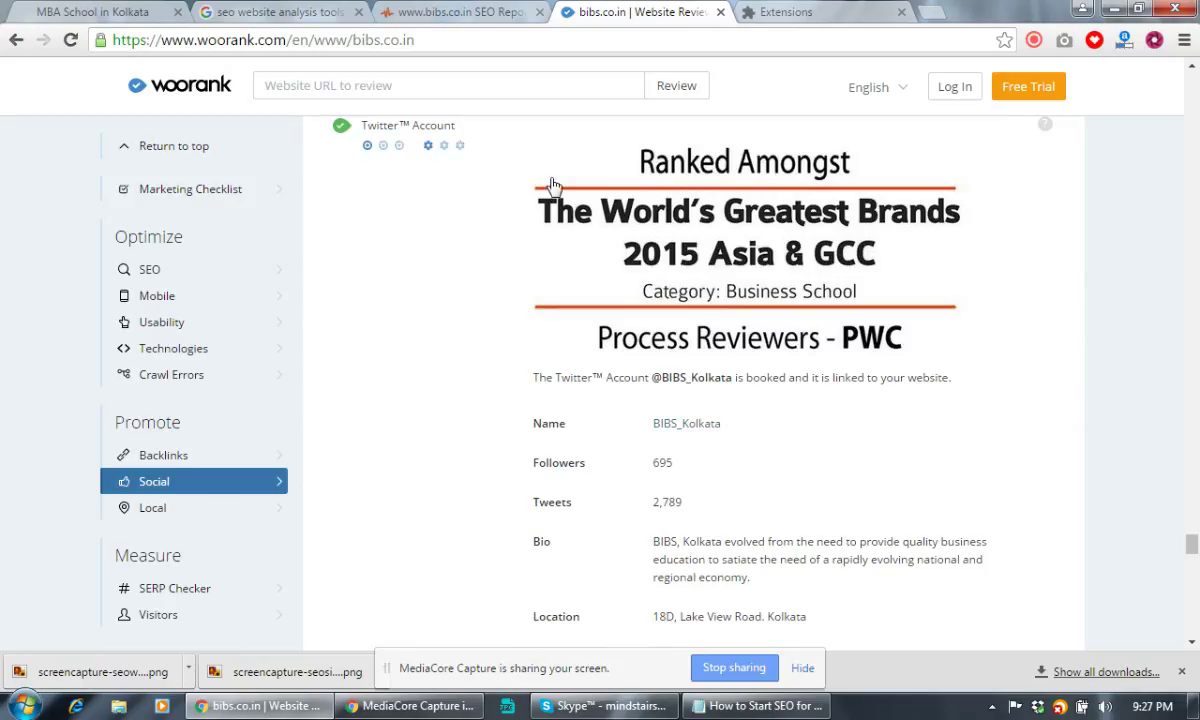
scroll(549, 193, down, 5)
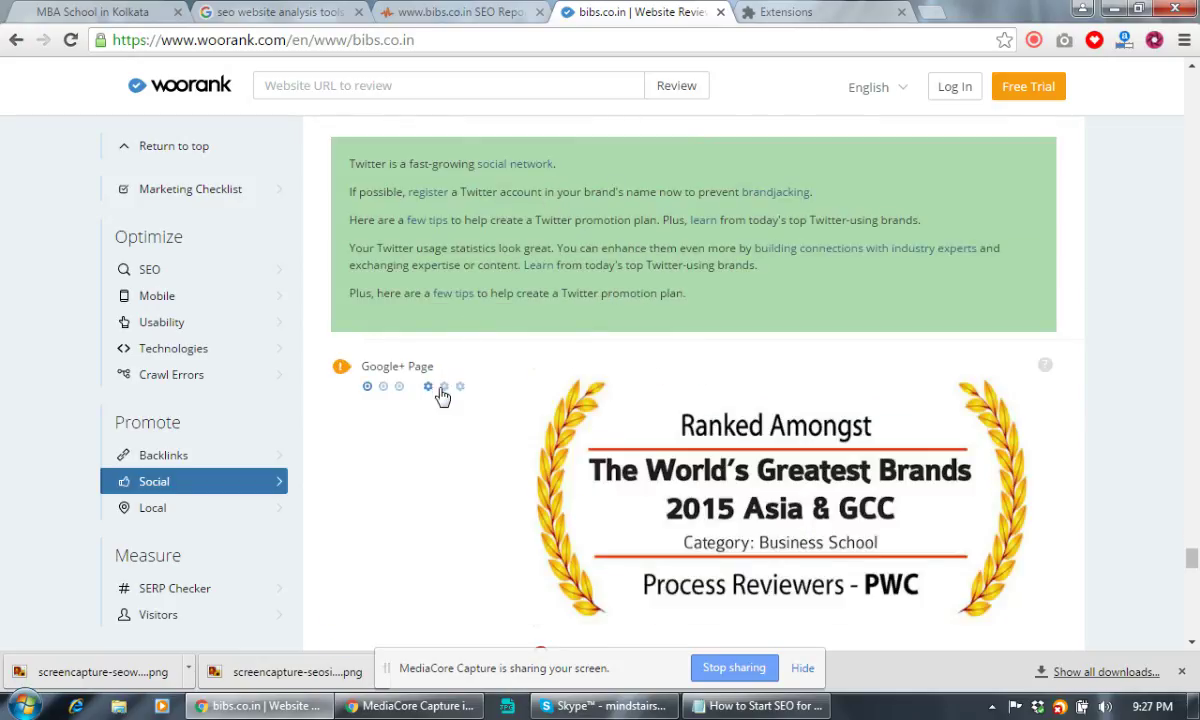
scroll(536, 356, down, 6)
Step: Expand the Traffic Estimations explanation and review the rest of the Visitors section down to the popular countries
scroll(505, 378, down, 7)
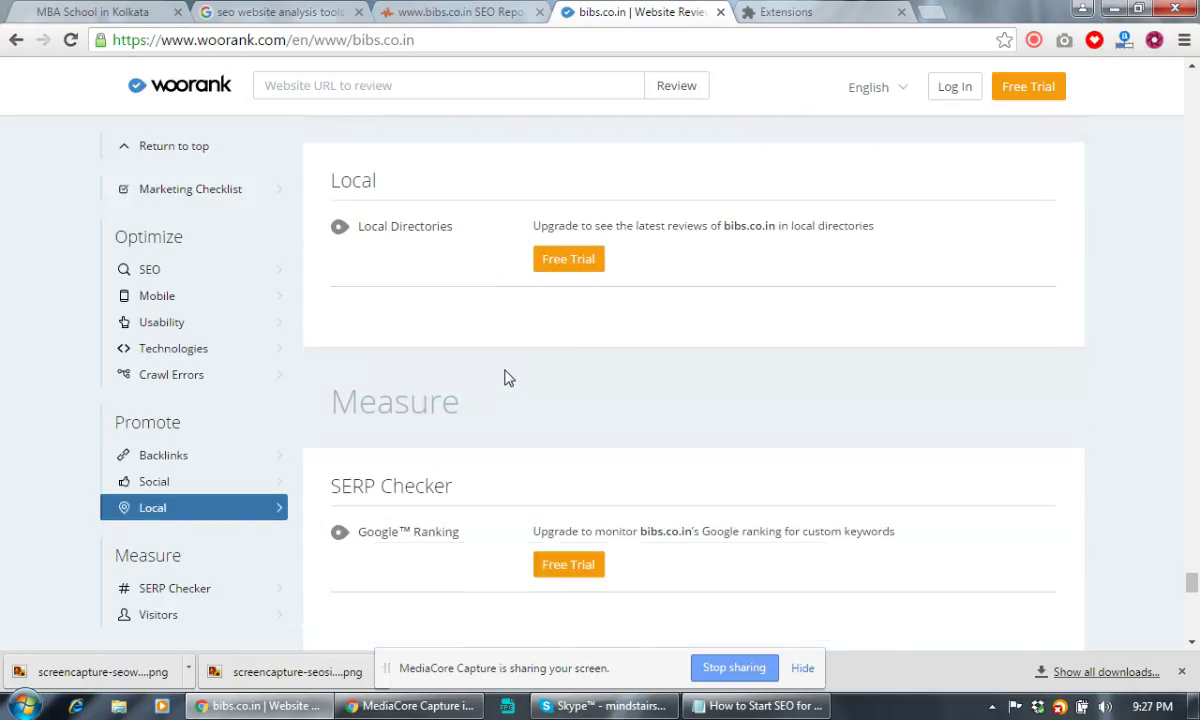
click(383, 408)
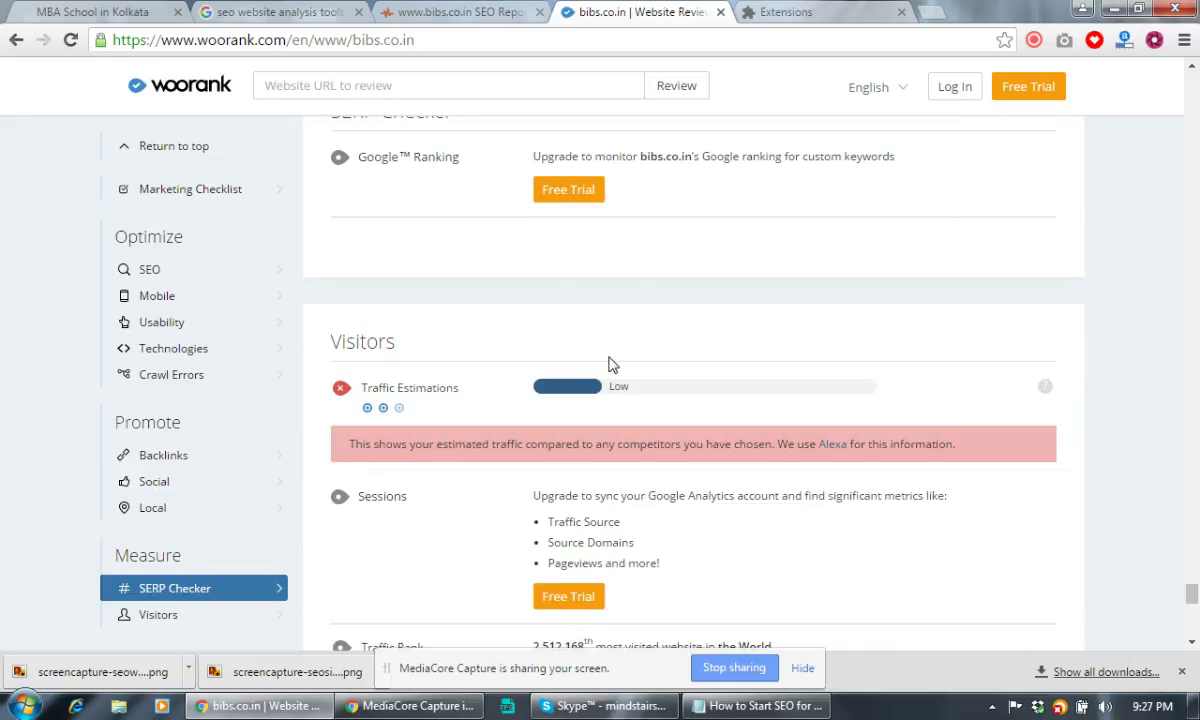
scroll(611, 362, down, 3)
scroll(586, 360, down, 5)
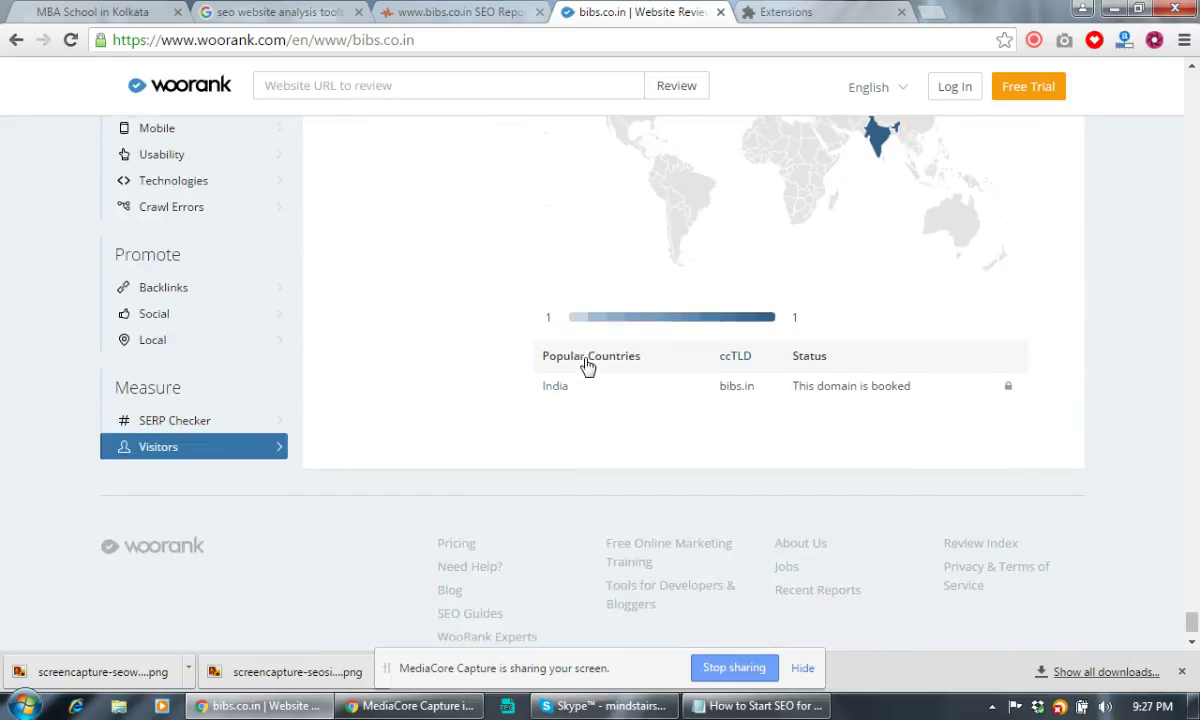
Step: Go back up through the WooRank report and recheck the expanded explanations in the Social, Mobile and SEO sections
scroll(590, 358, up, 5)
scroll(598, 348, up, 20)
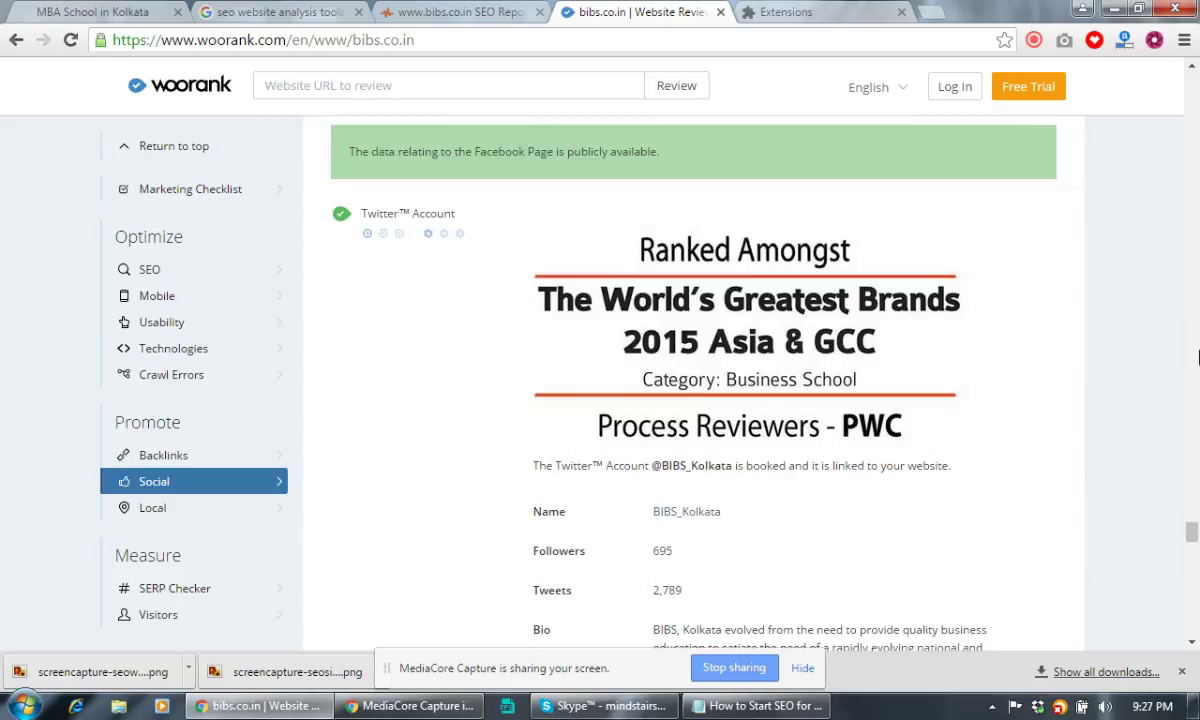
scroll(1196, 552, down, 5)
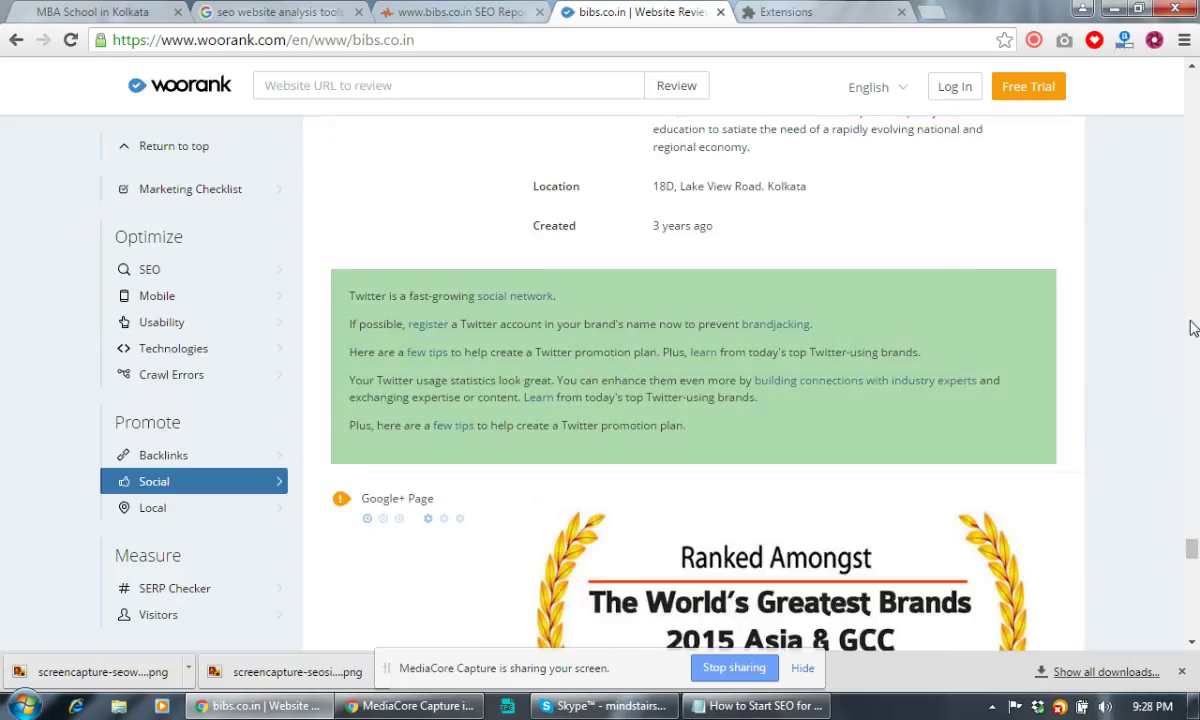
drag(1190, 545, 1193, 297)
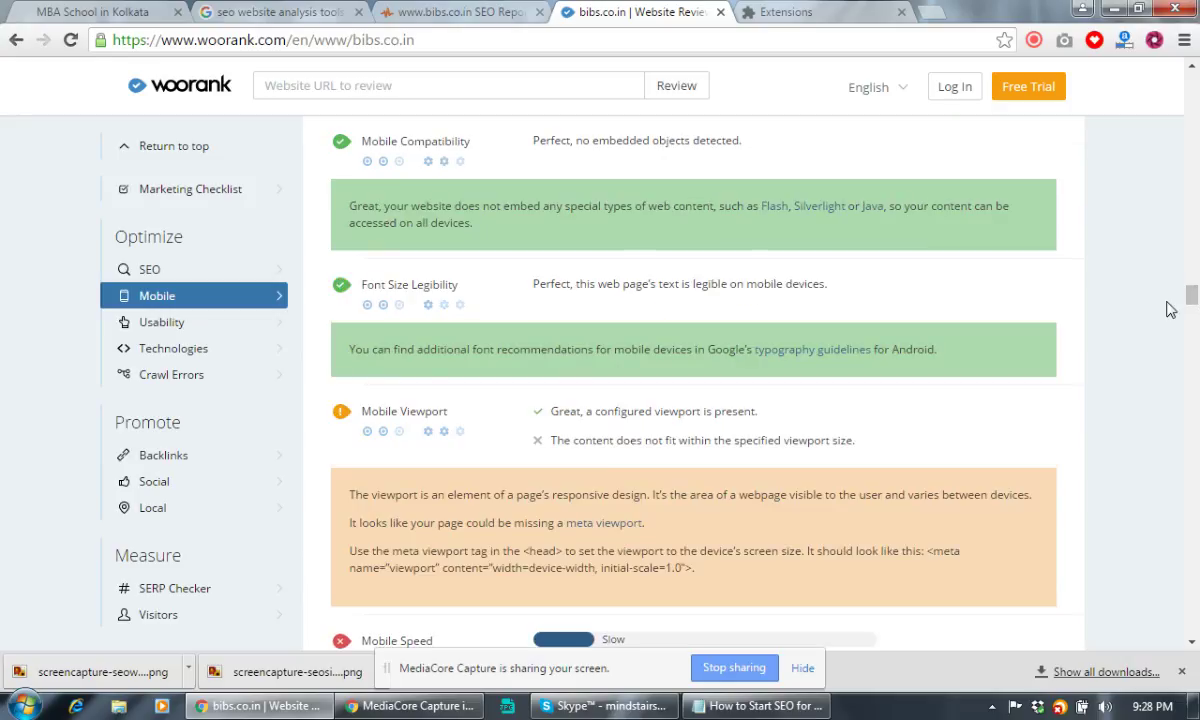
scroll(997, 327, down, 3)
scroll(997, 328, down, 4)
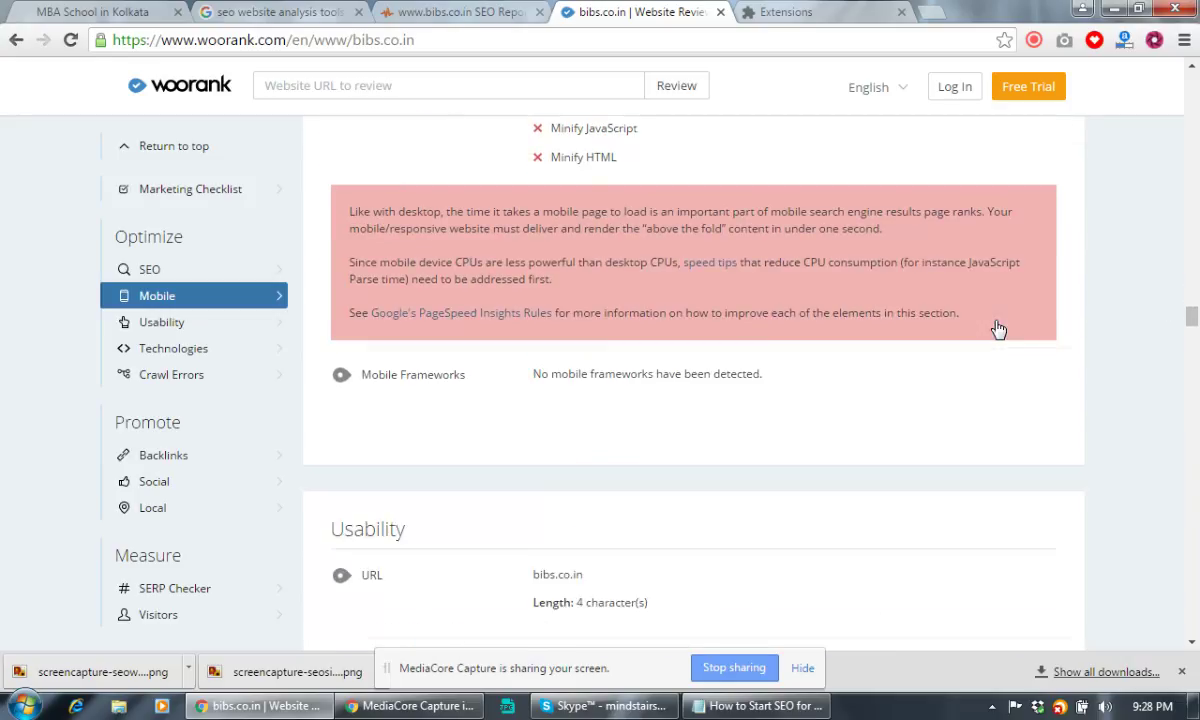
scroll(997, 328, up, 2)
scroll(997, 328, up, 8)
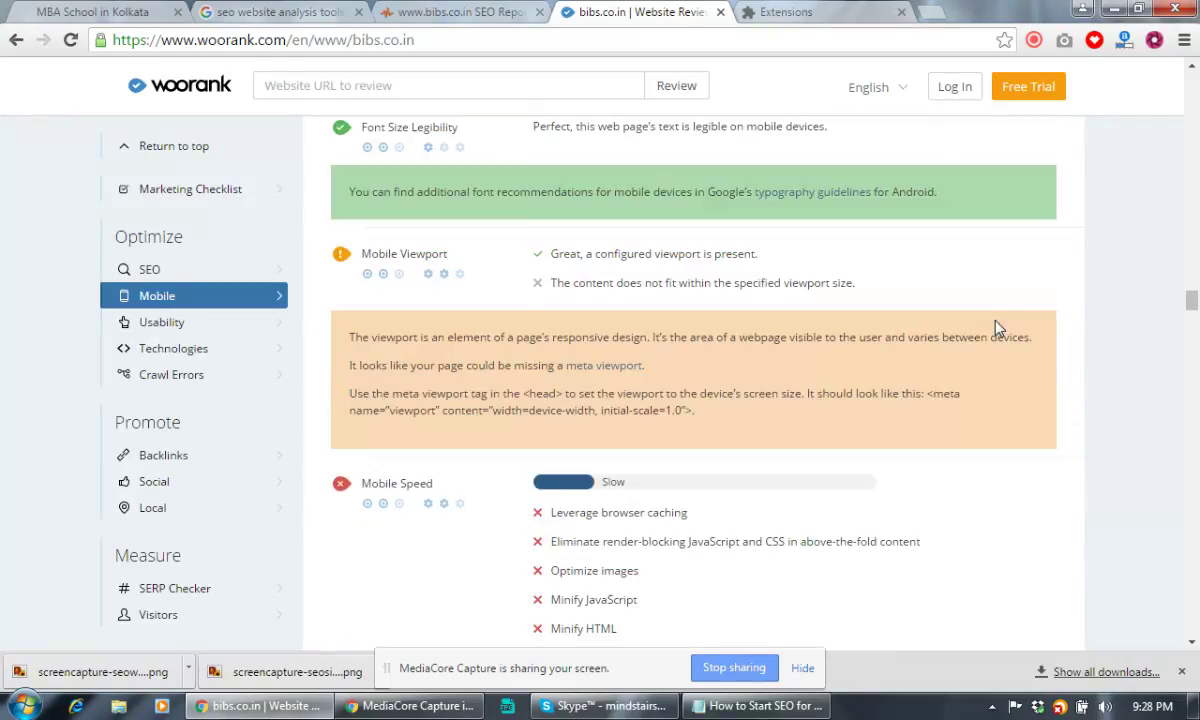
scroll(997, 330, down, 1)
scroll(997, 330, down, 2)
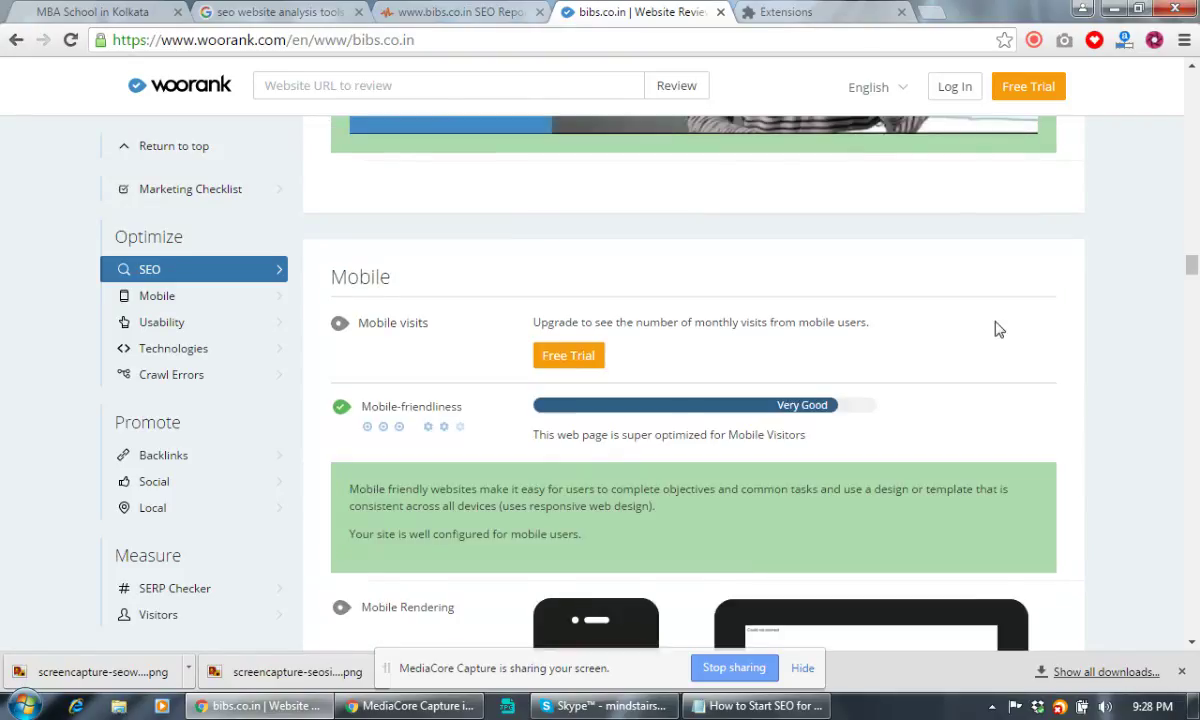
scroll(997, 330, up, 6)
scroll(997, 328, down, 5)
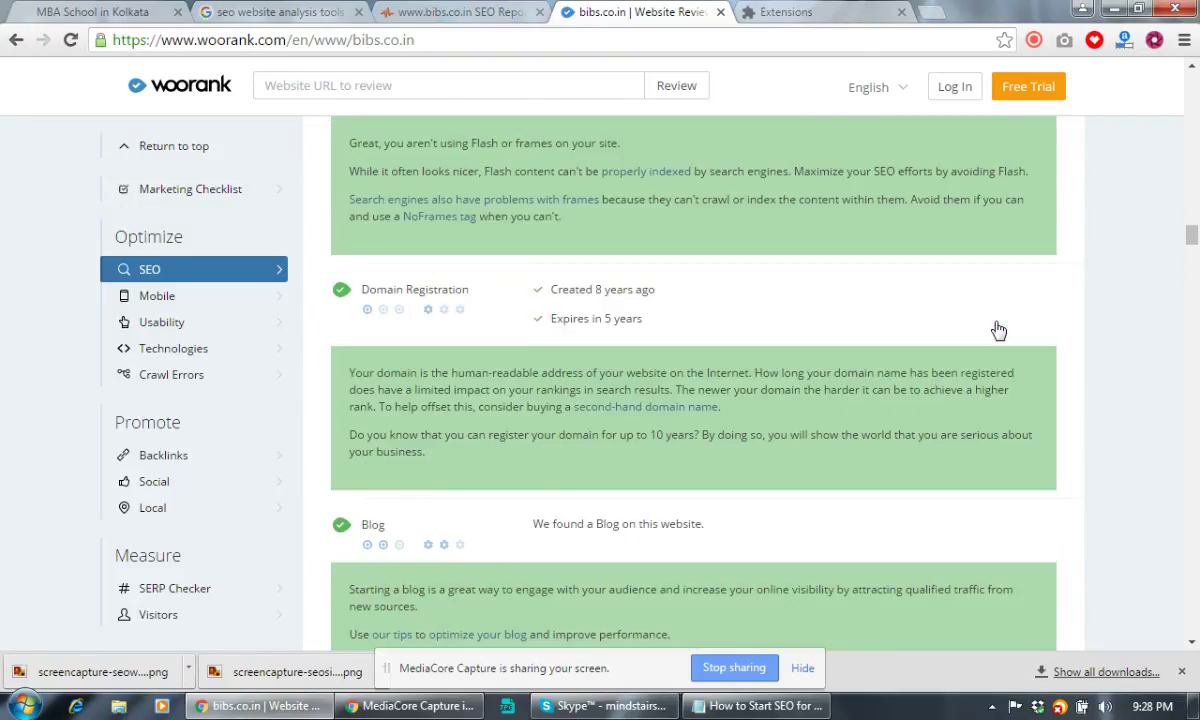
Step: Review the In-Page Links part of the SEO section and expand the explanations for Google+ Publisher and Alt Attribute
scroll(997, 330, up, 15)
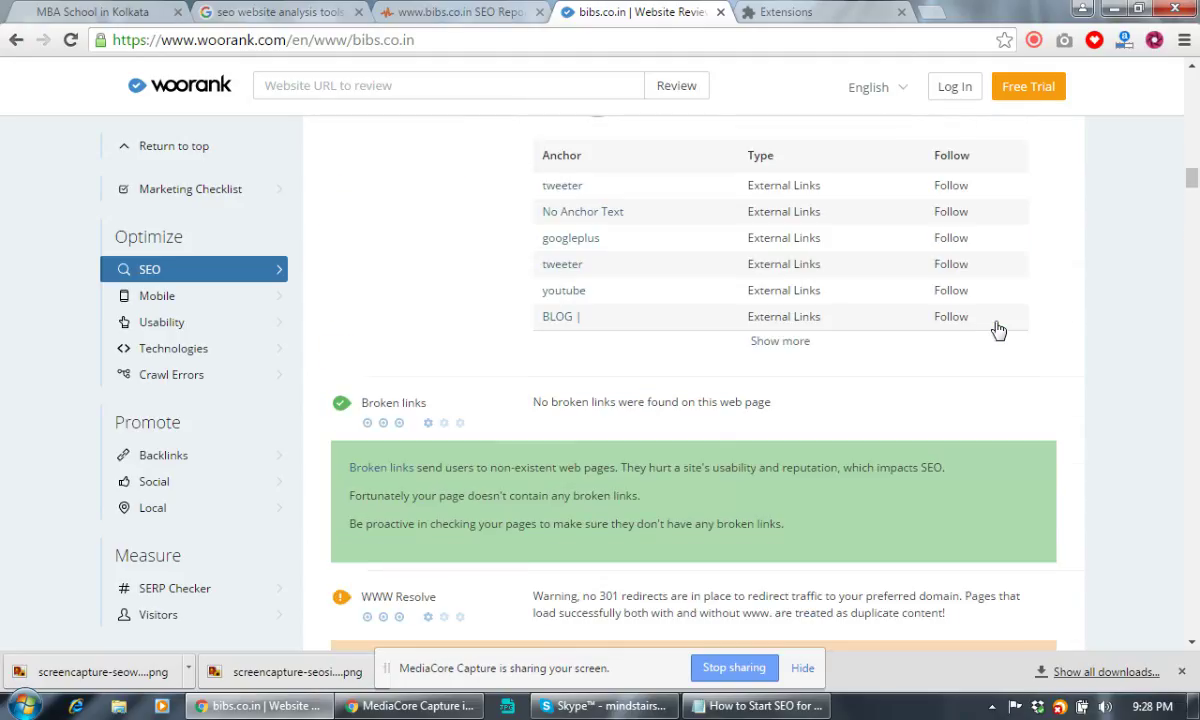
scroll(997, 330, up, 3)
scroll(955, 327, down, 2)
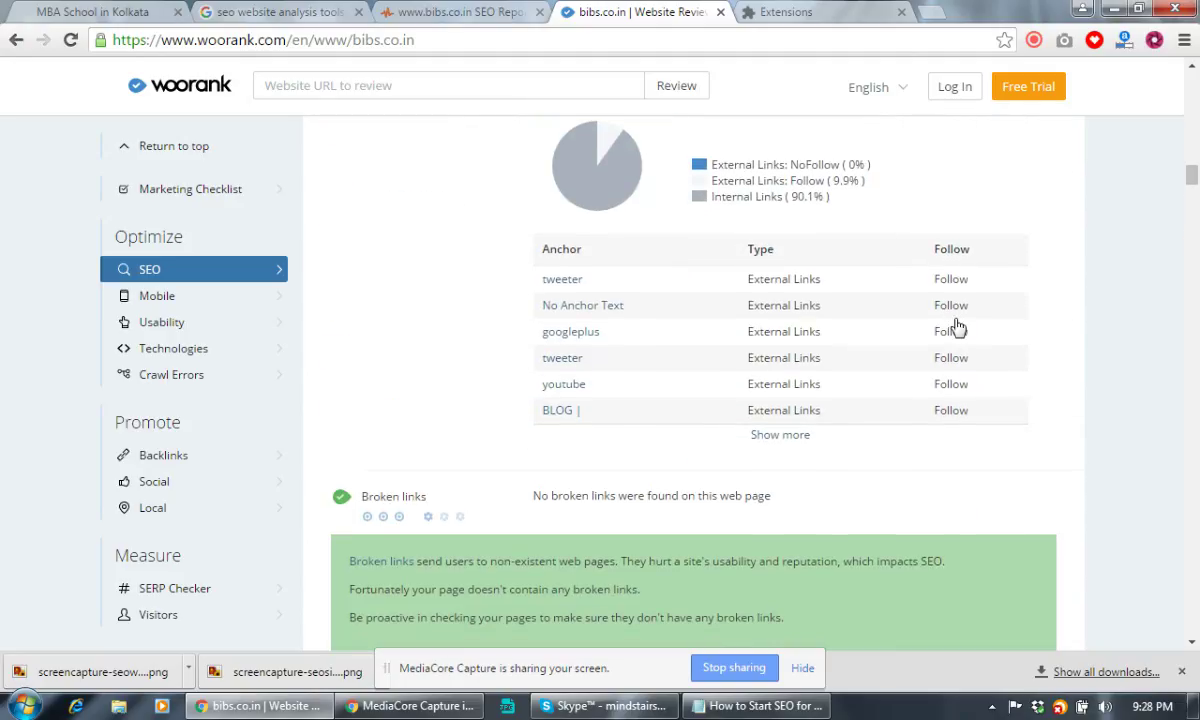
scroll(635, 313, up, 1)
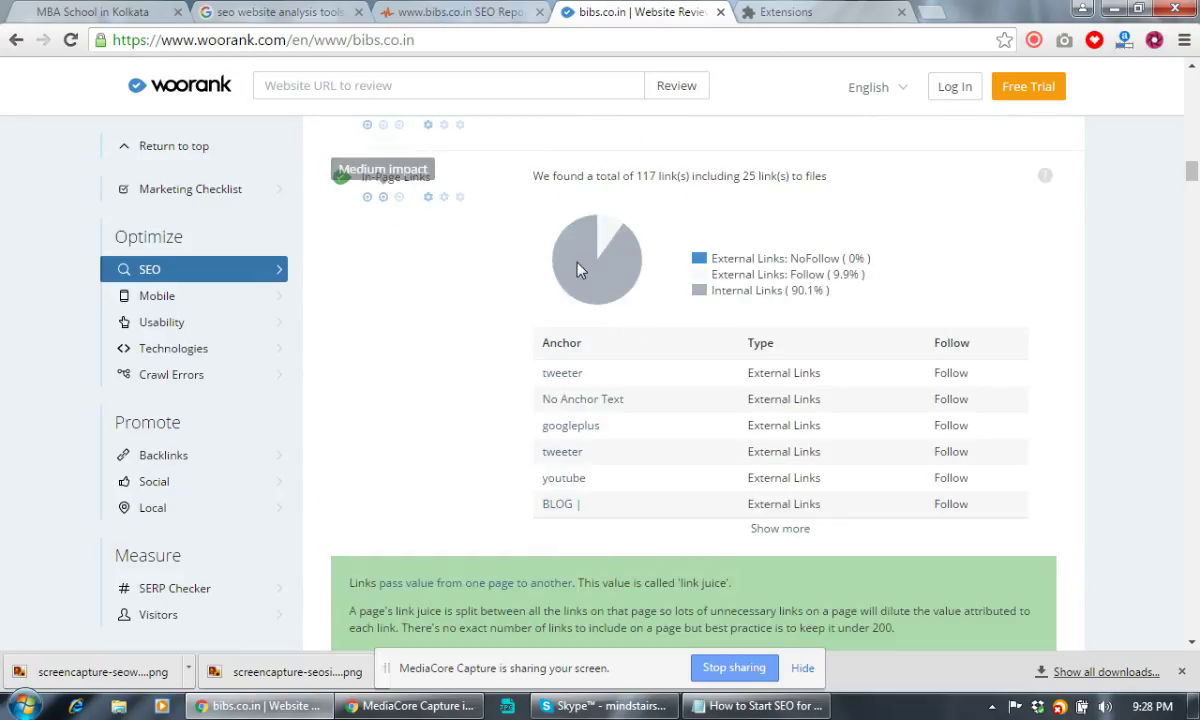
scroll(580, 270, up, 3)
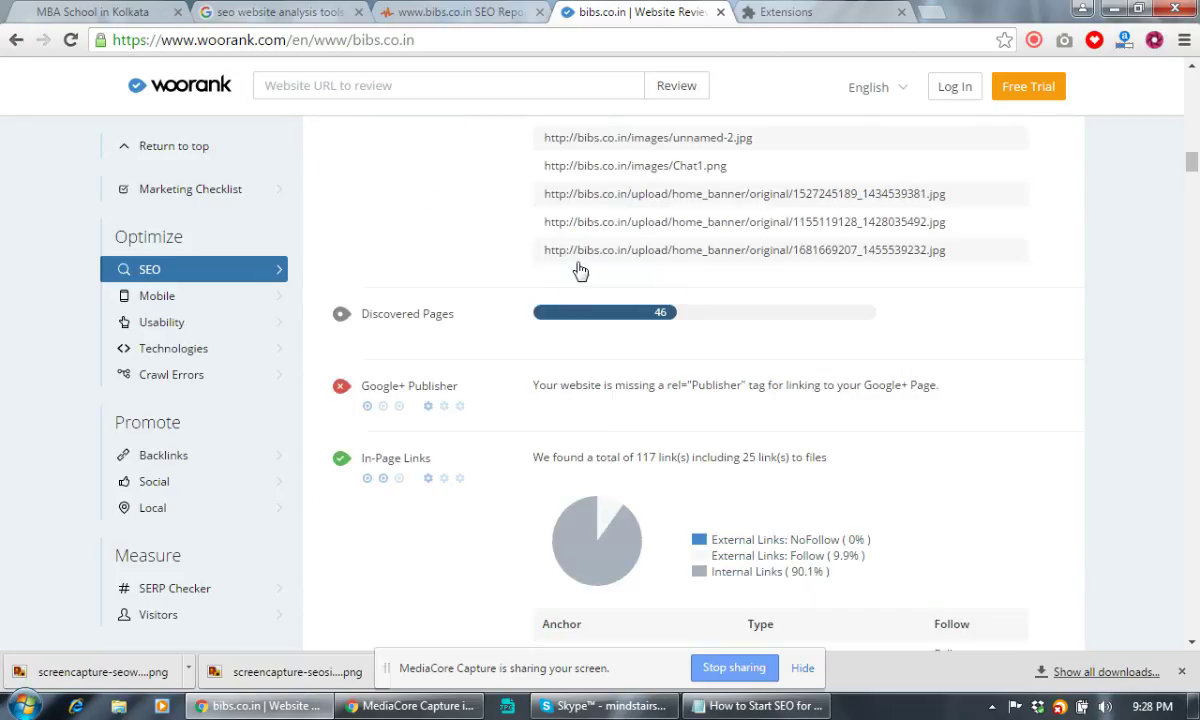
click(445, 406)
scroll(745, 332, up, 3)
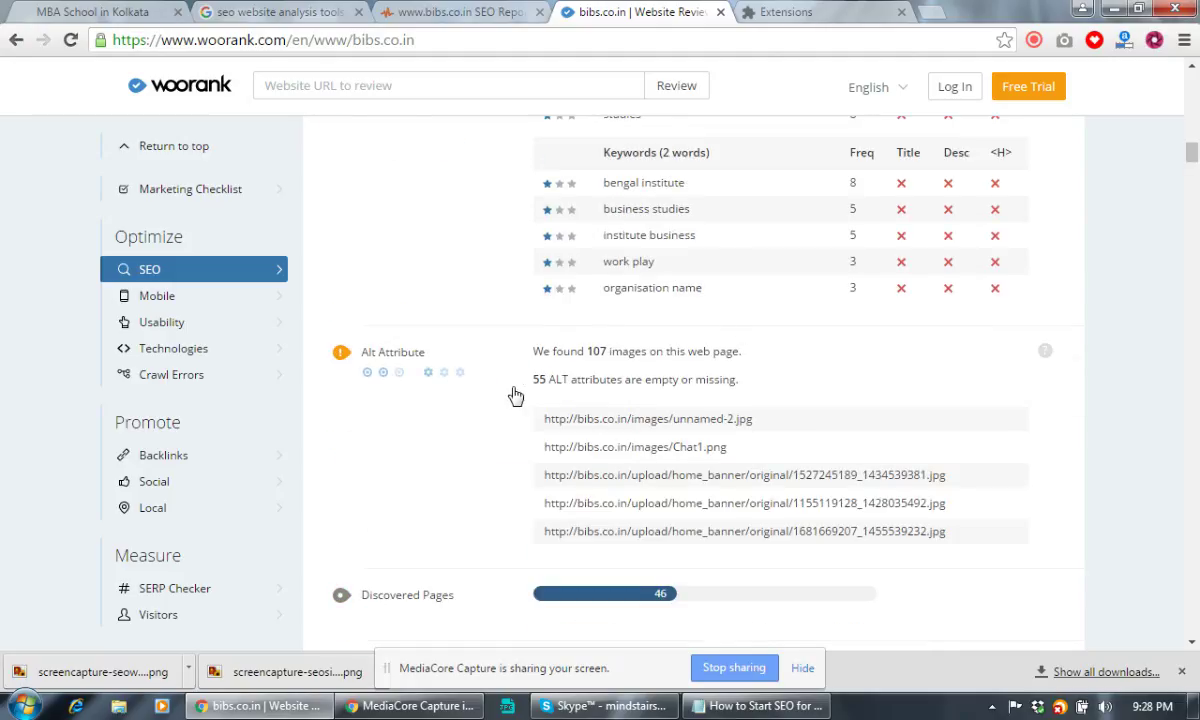
click(442, 378)
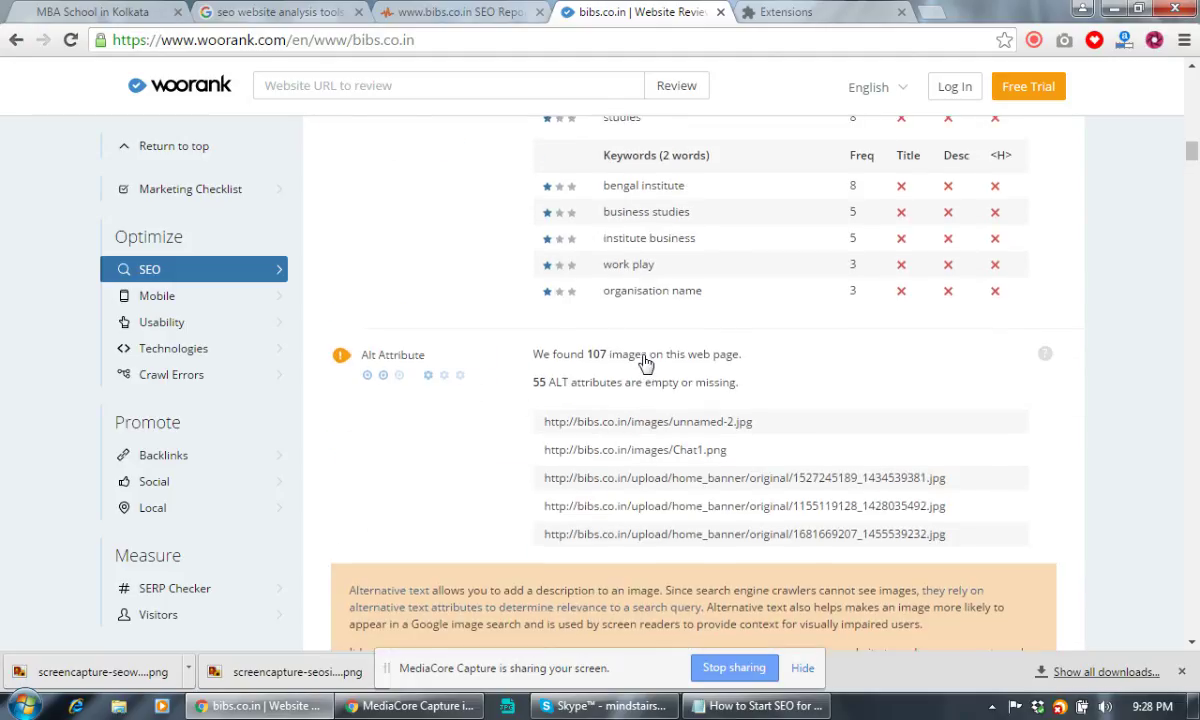
Step: Expand the Keyword Consistency explanation and review the remaining SEO entries up to the Title Tag
scroll(620, 364, up, 4)
mouse_move(452, 376)
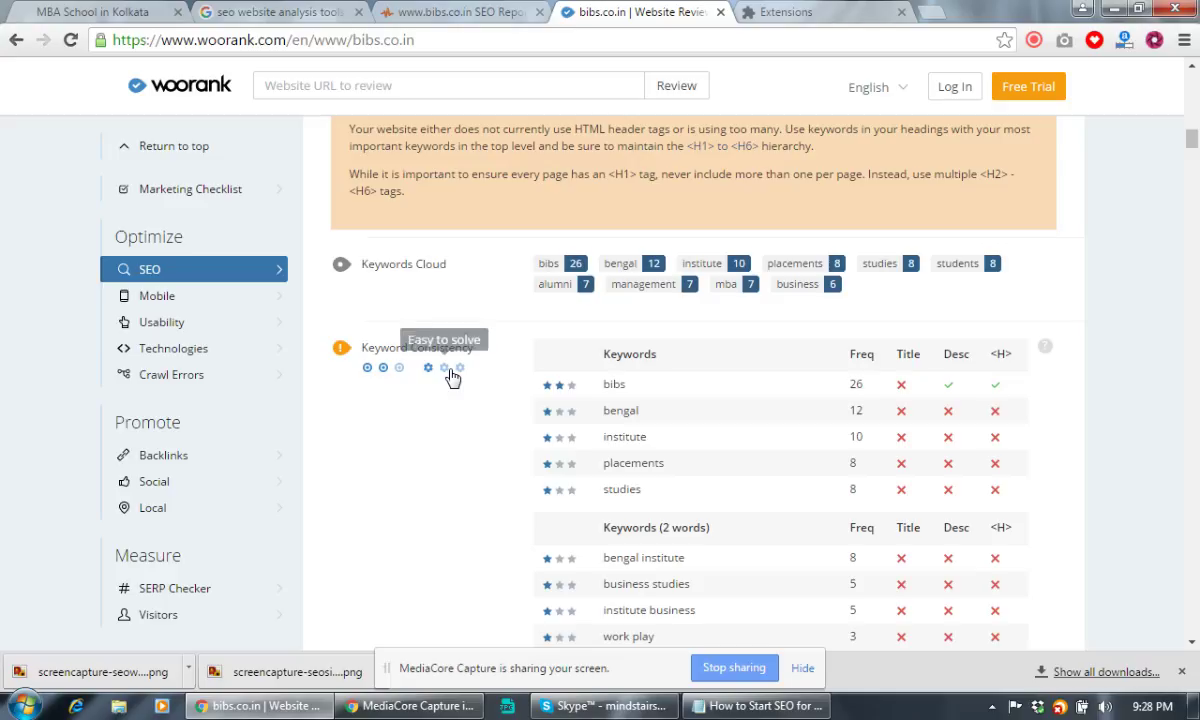
scroll(528, 396, down, 3)
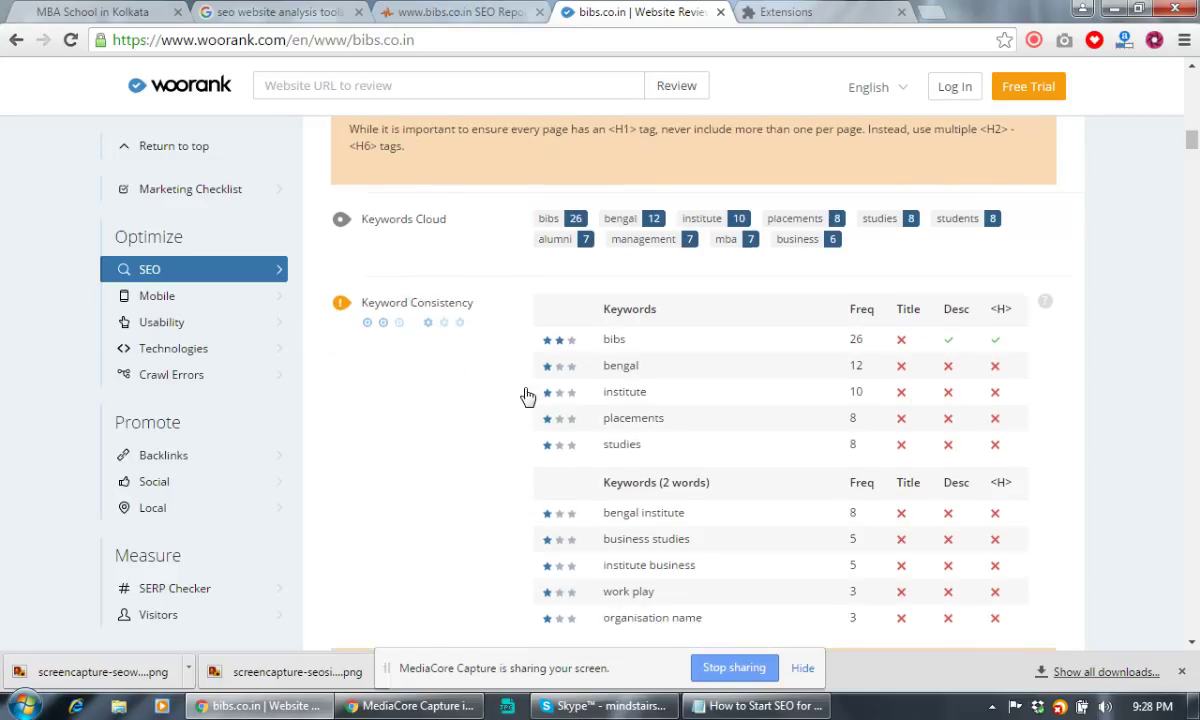
scroll(528, 396, up, 4)
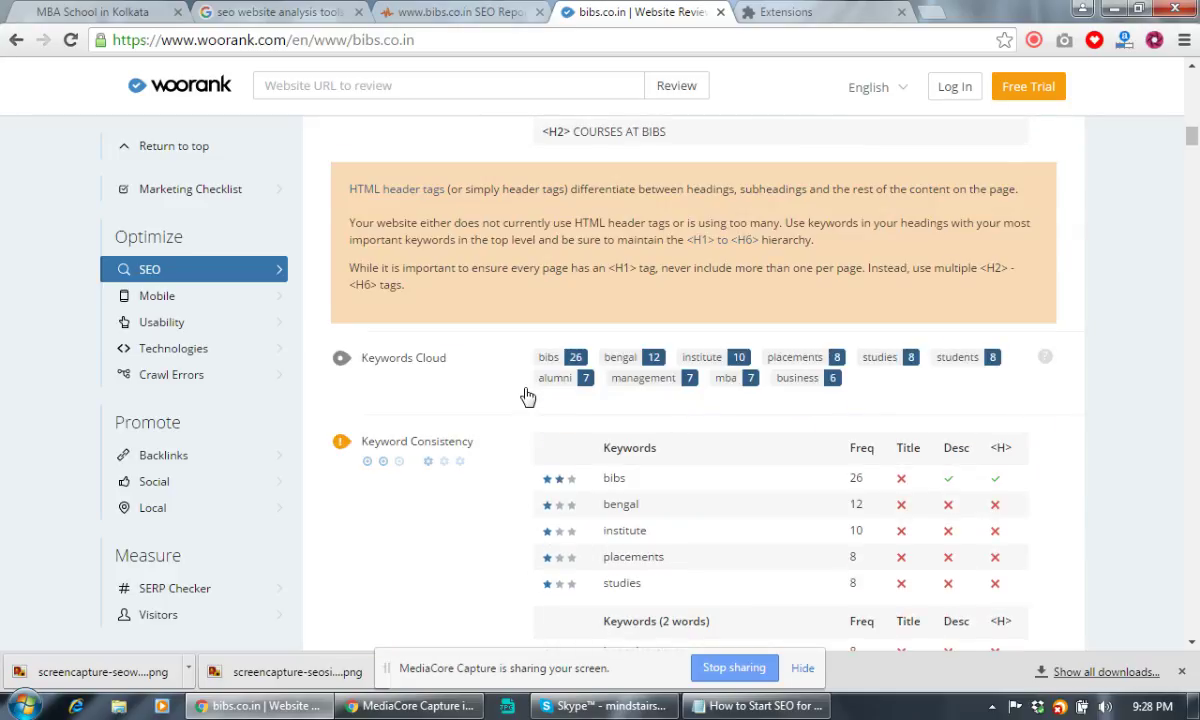
scroll(528, 397, up, 4)
scroll(528, 397, up, 7)
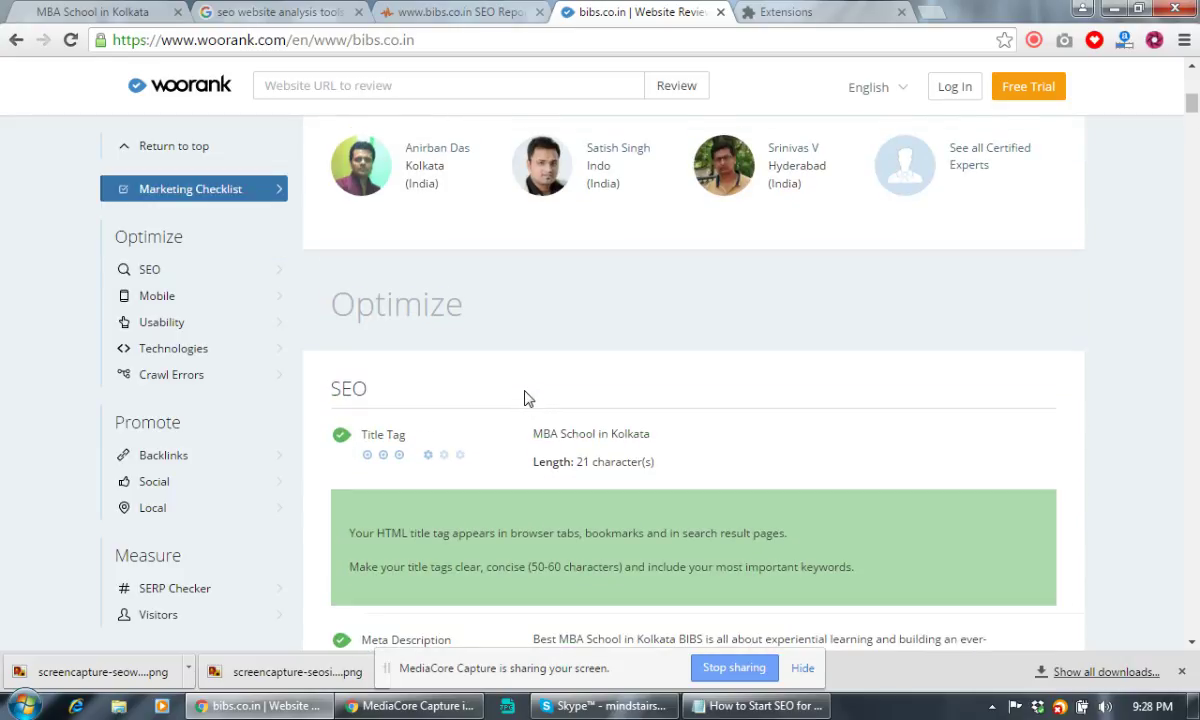
Step: Capture the entire WooRank report page, save it as a PNG image in the BIBS folder and close the capture result
click(1065, 45)
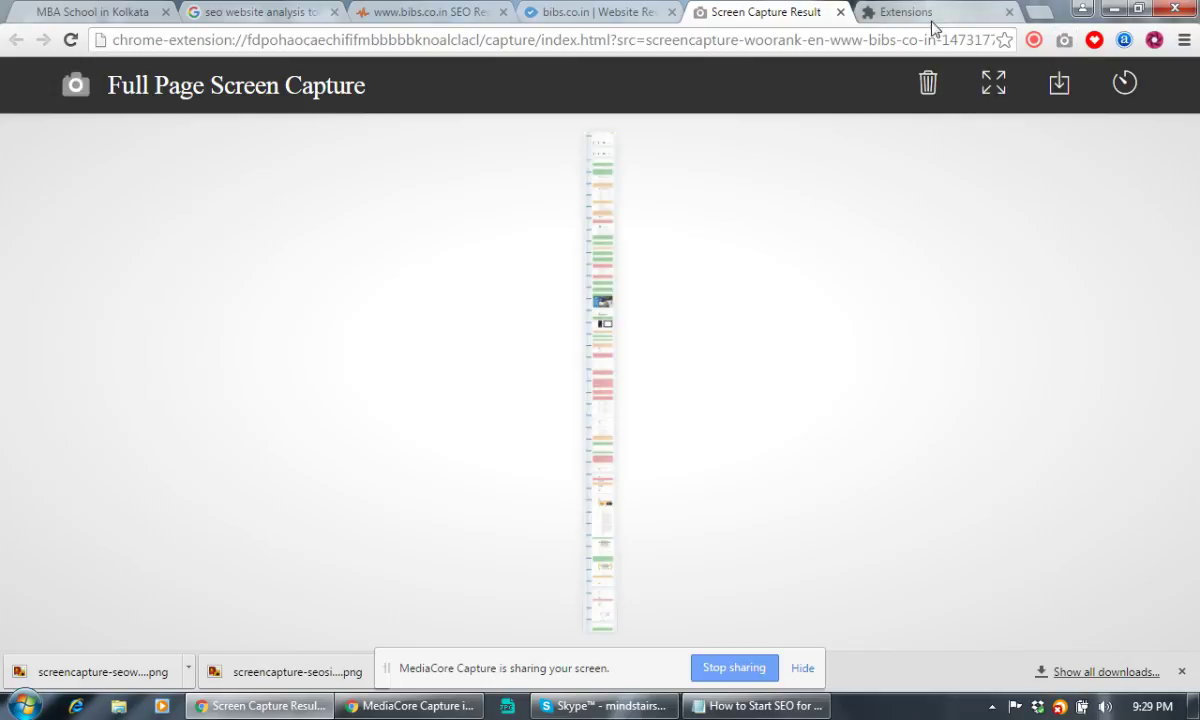
click(598, 195)
right_click(597, 198)
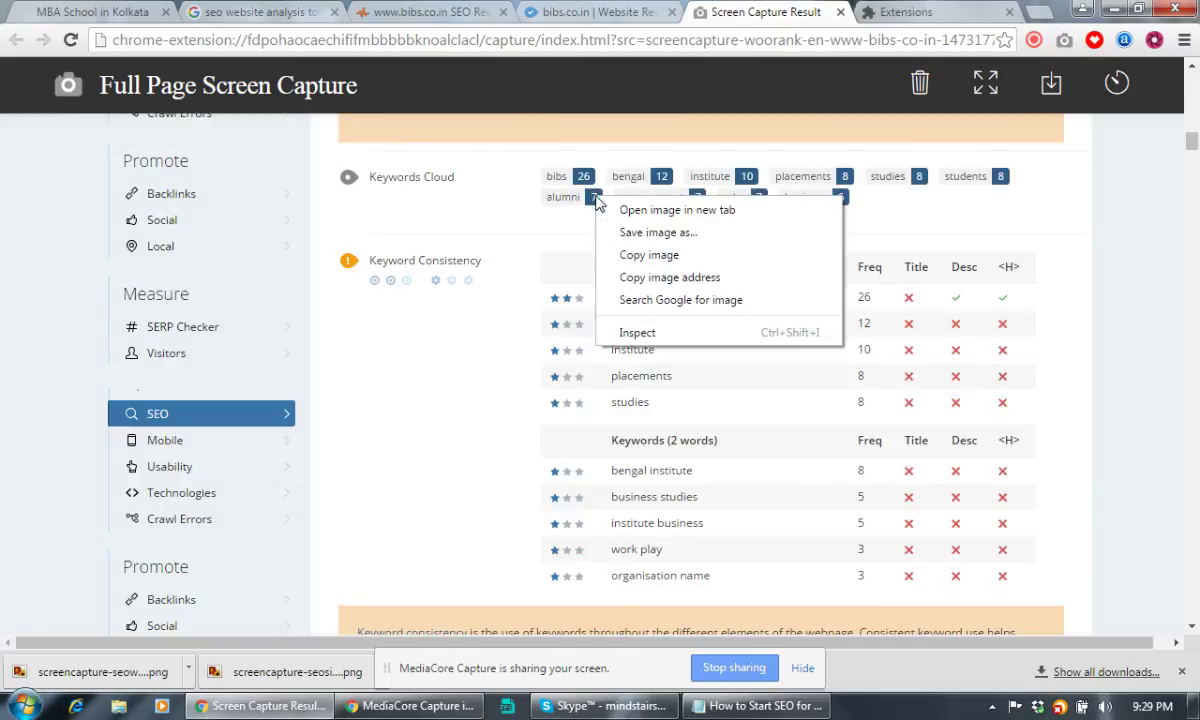
click(655, 233)
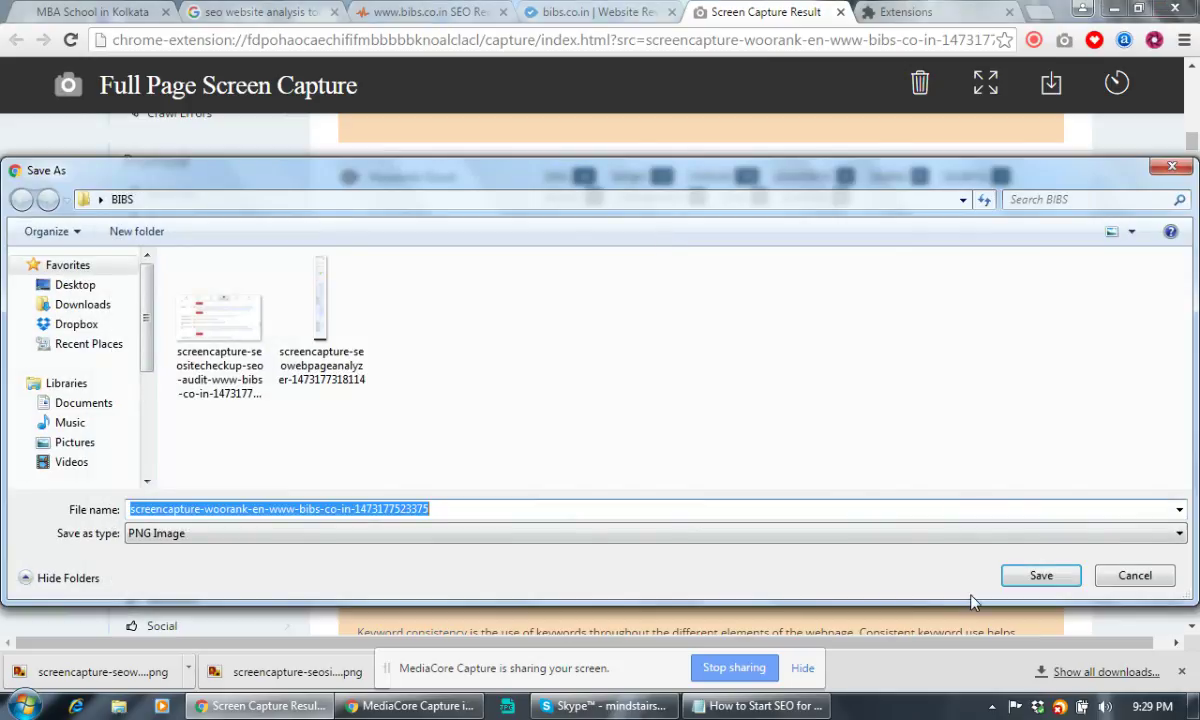
click(1012, 572)
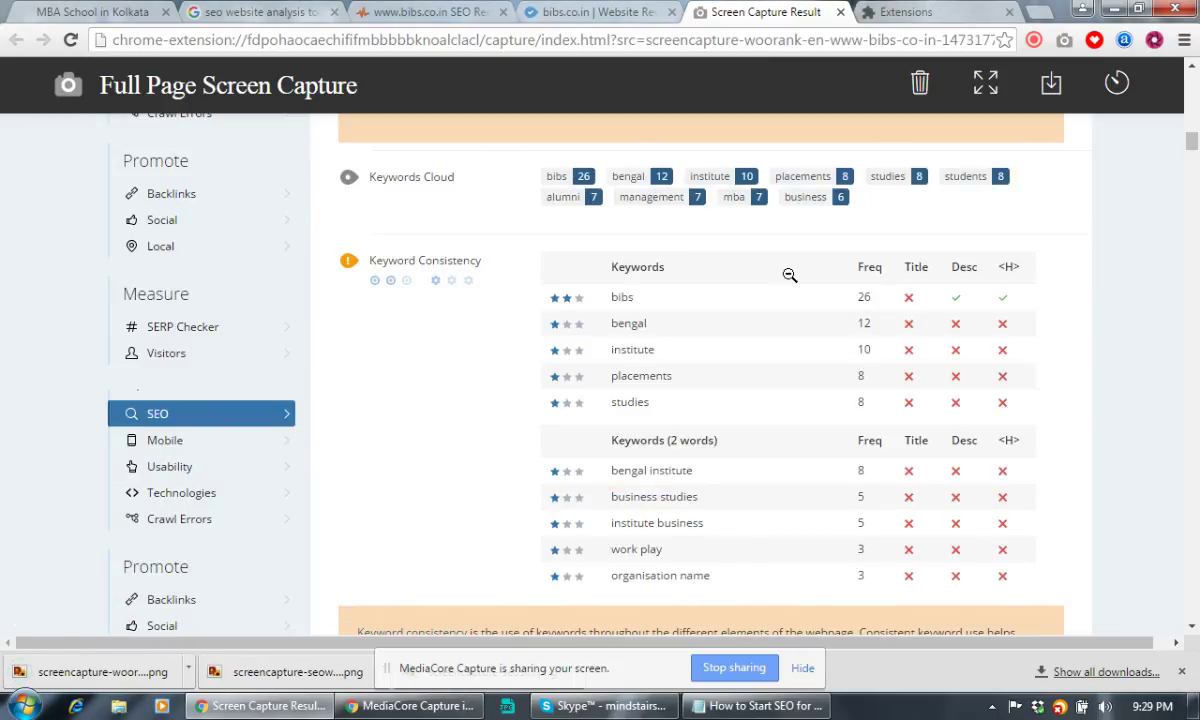
click(789, 280)
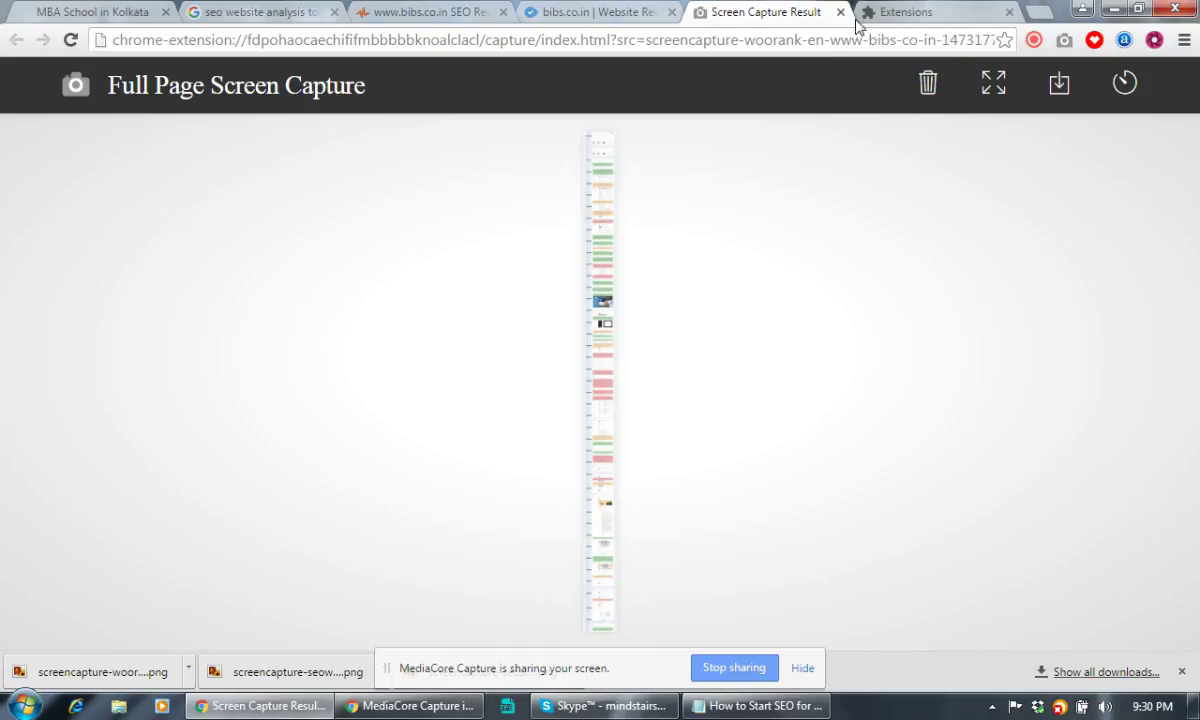
click(840, 12)
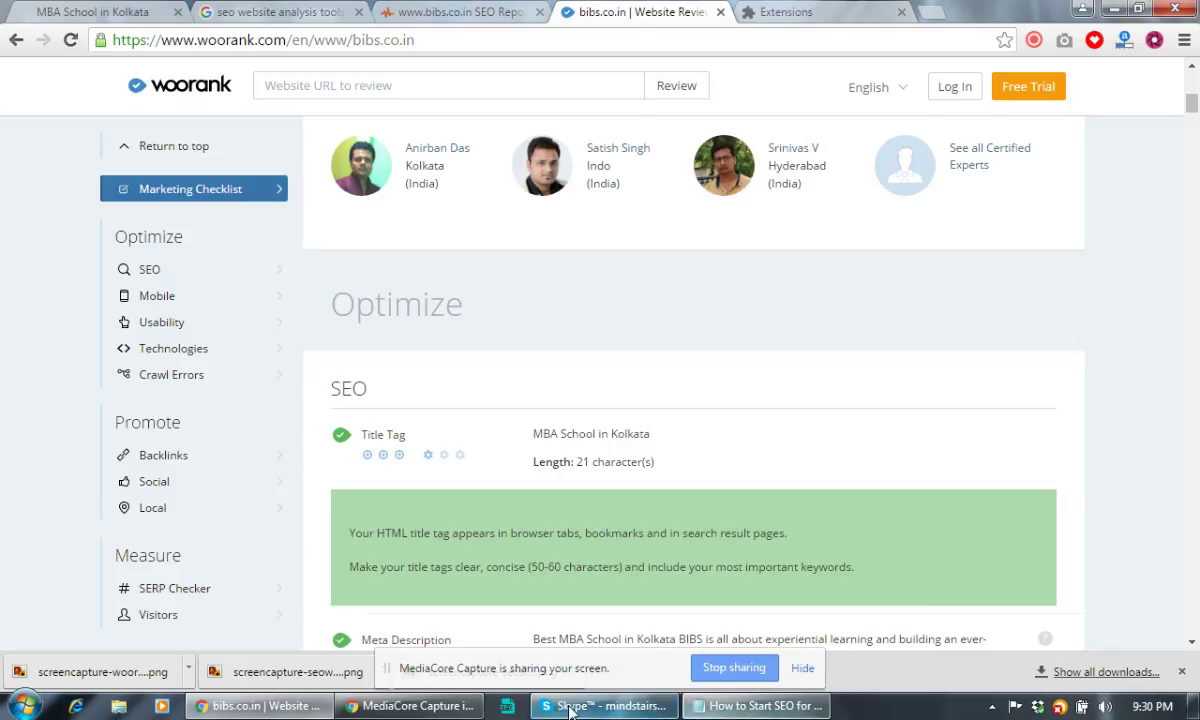
Step: In the Notepad training notes, write point 2 as "Have a Look on your competitor and create a comparison list"
click(745, 706)
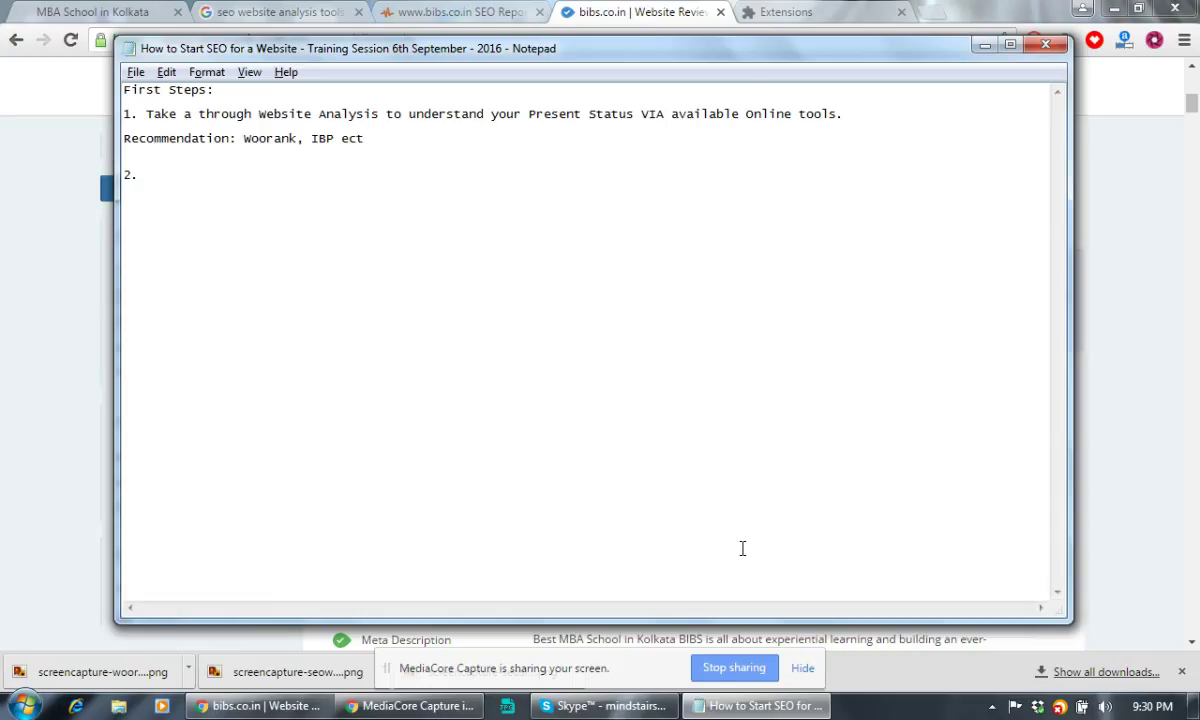
click(275, 187)
text(Take a)
key(BackSpace)
key(BackSpace)
key(BackSpace)
key(BackSpace)
key(BackSpace)
key(BackSpace)
key(BackSpace)
text(Have a Look f)
text(or)
key(BackSpace)
key(BackSpace)
key(BackSpace)
text(on your)
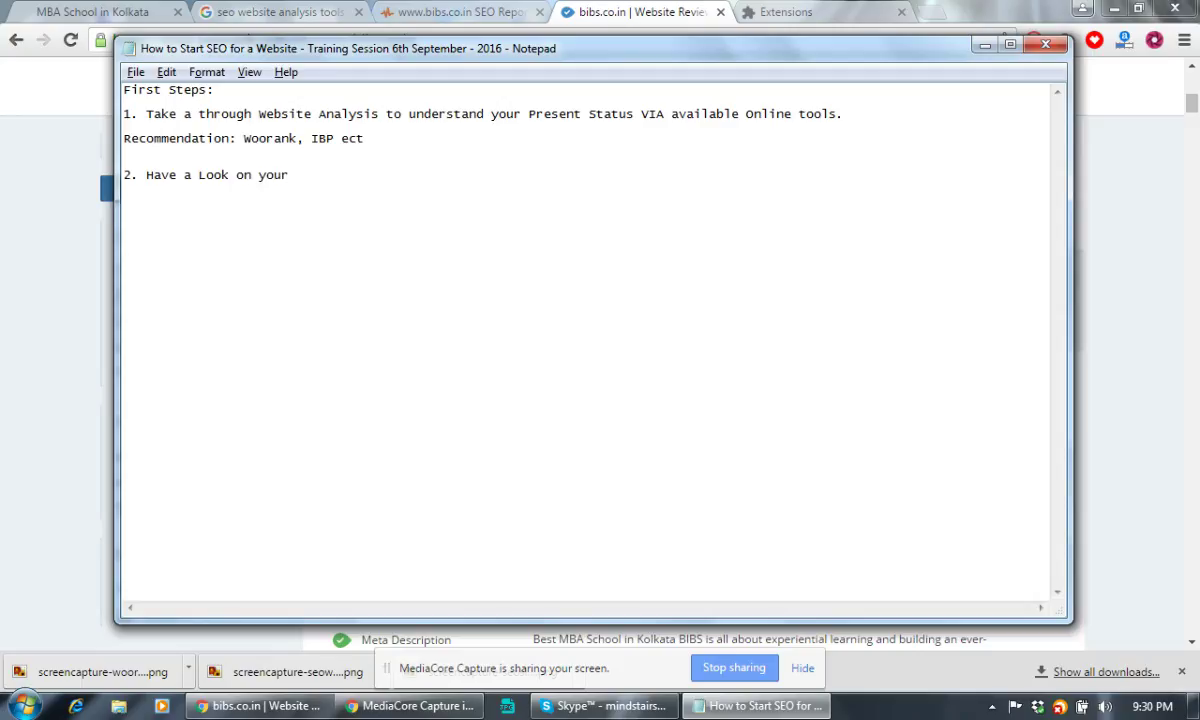
text( competitor and )
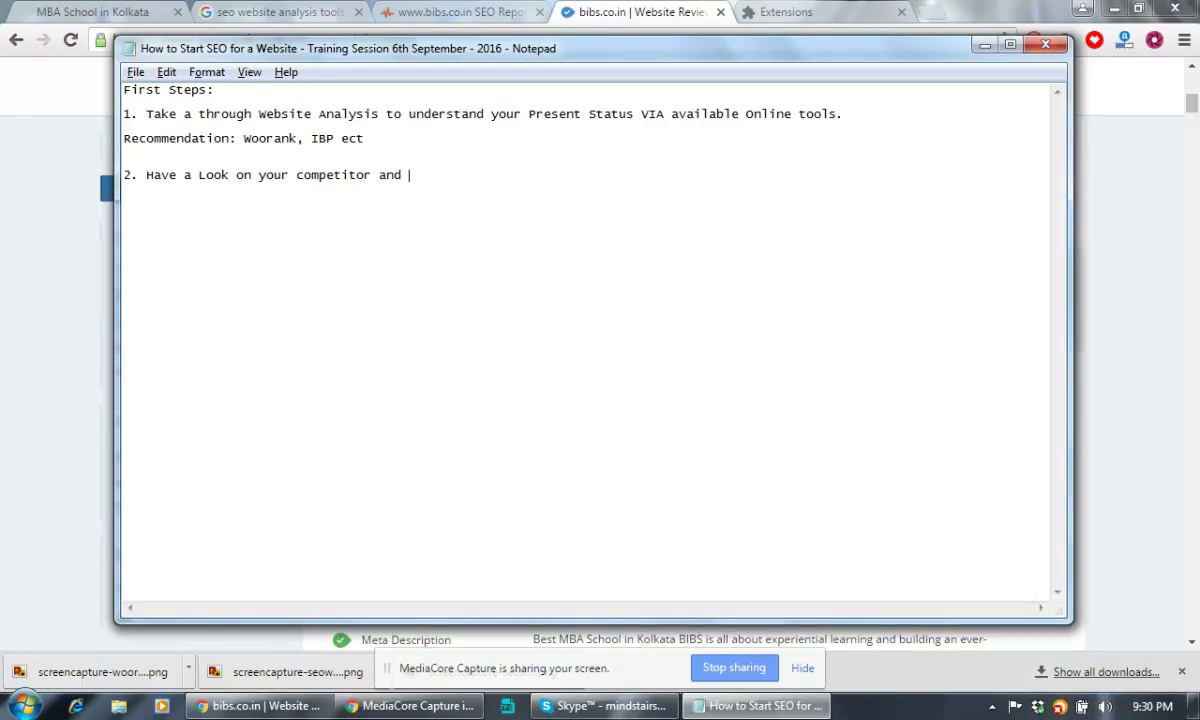
text(create a comparison list)
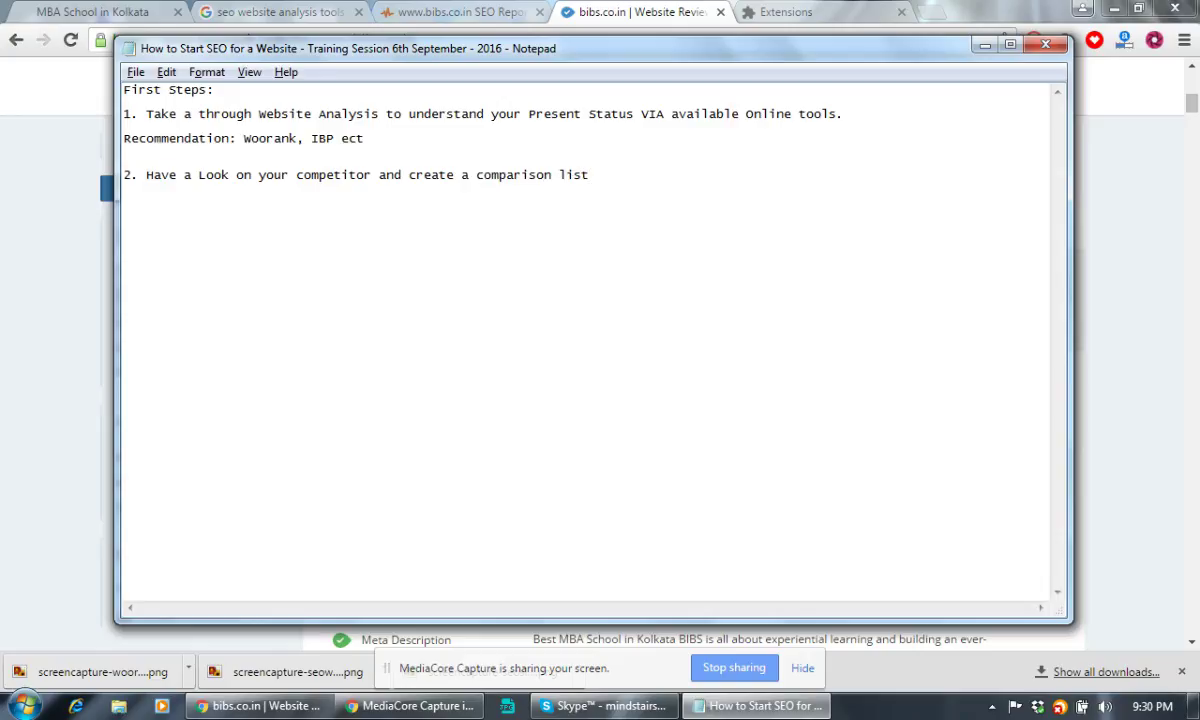
Step: Switch back to the browser and search Google for "ibp competitor" in place of the Extensions page
click(674, 25)
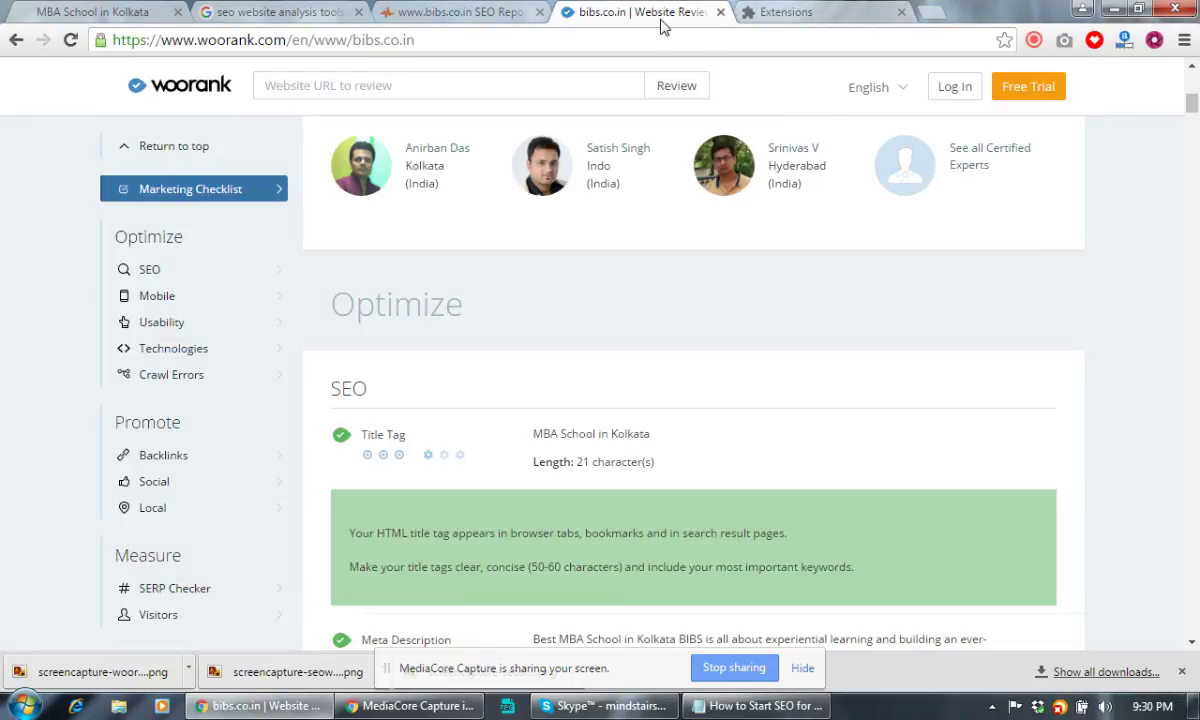
click(772, 12)
click(624, 36)
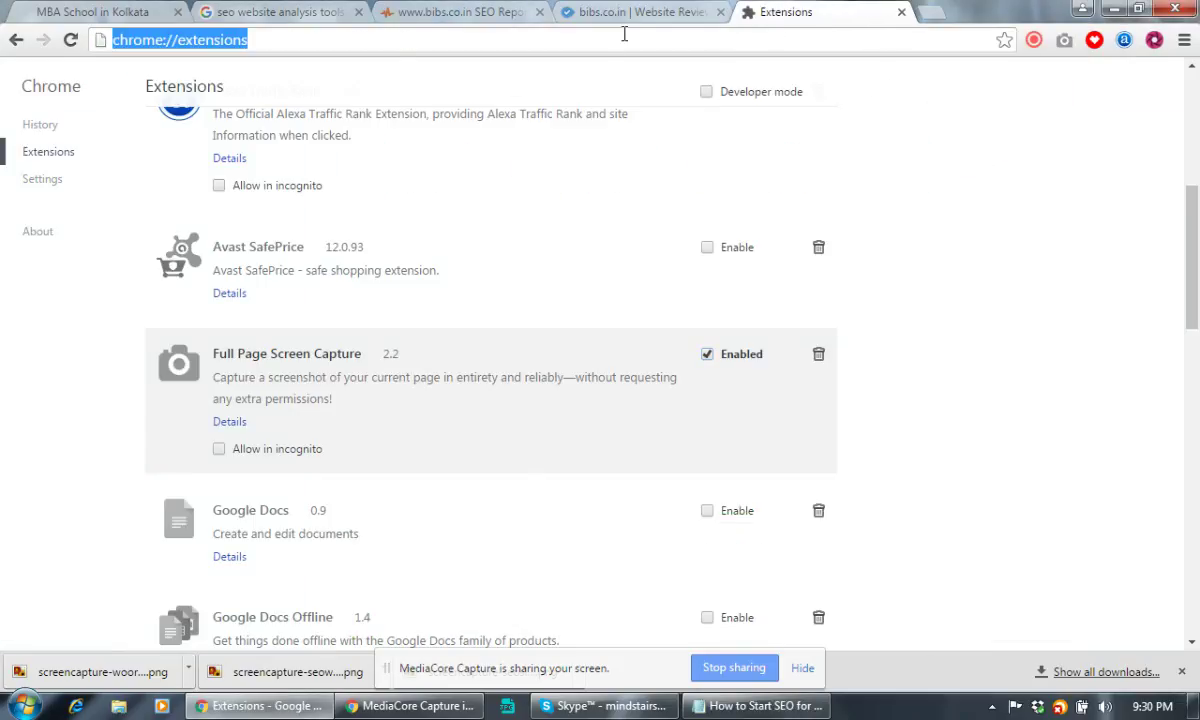
text(ibp co)
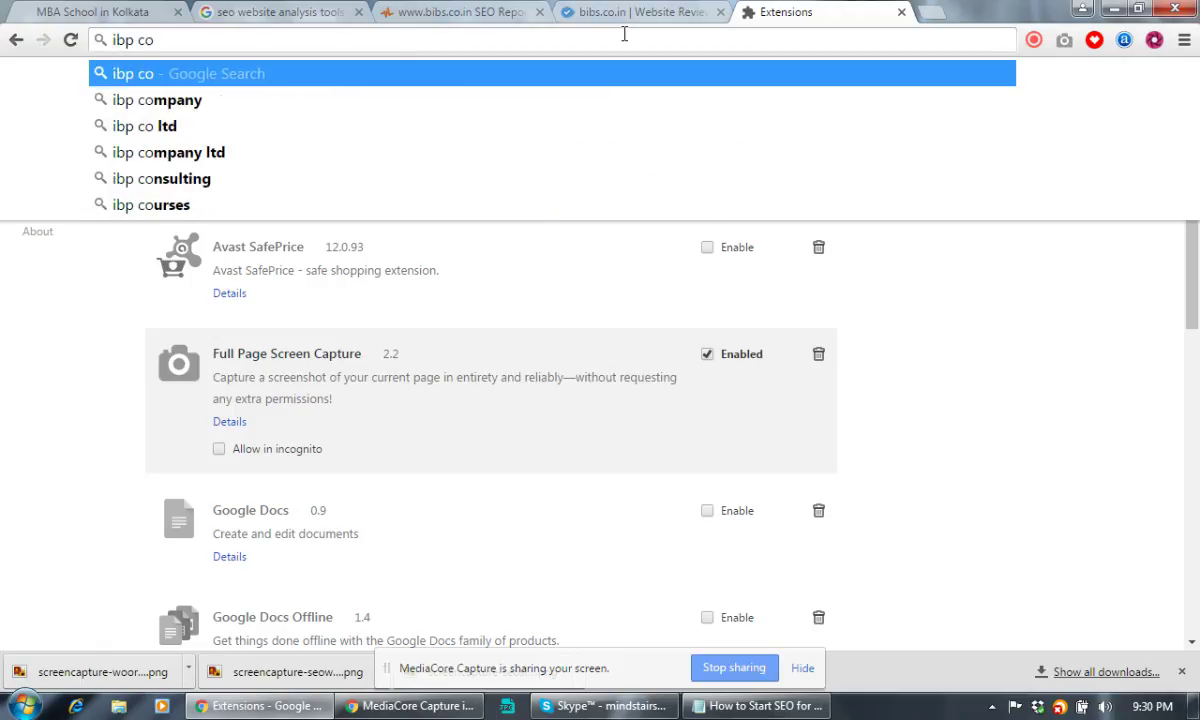
text(mpa)
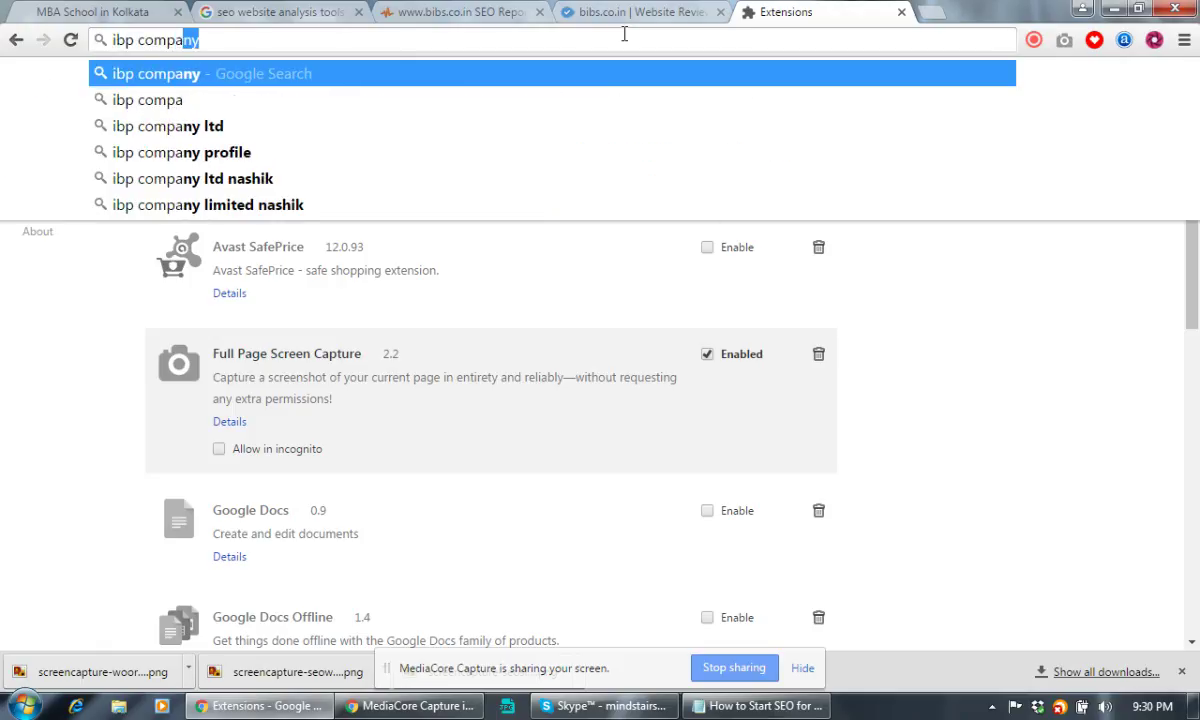
key(BackSpace)
key(BackSpace)
key(BackSpace)
key(BackSpace)
key(BackSpace)
text(o)
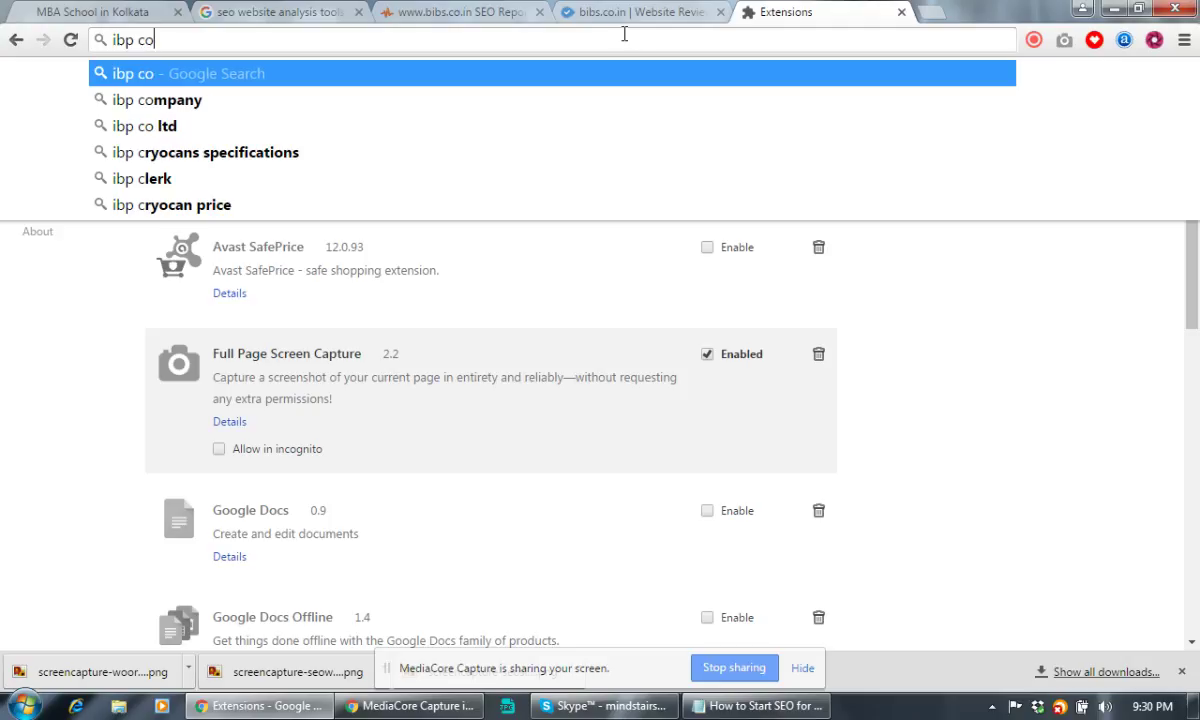
text(mpetitor)
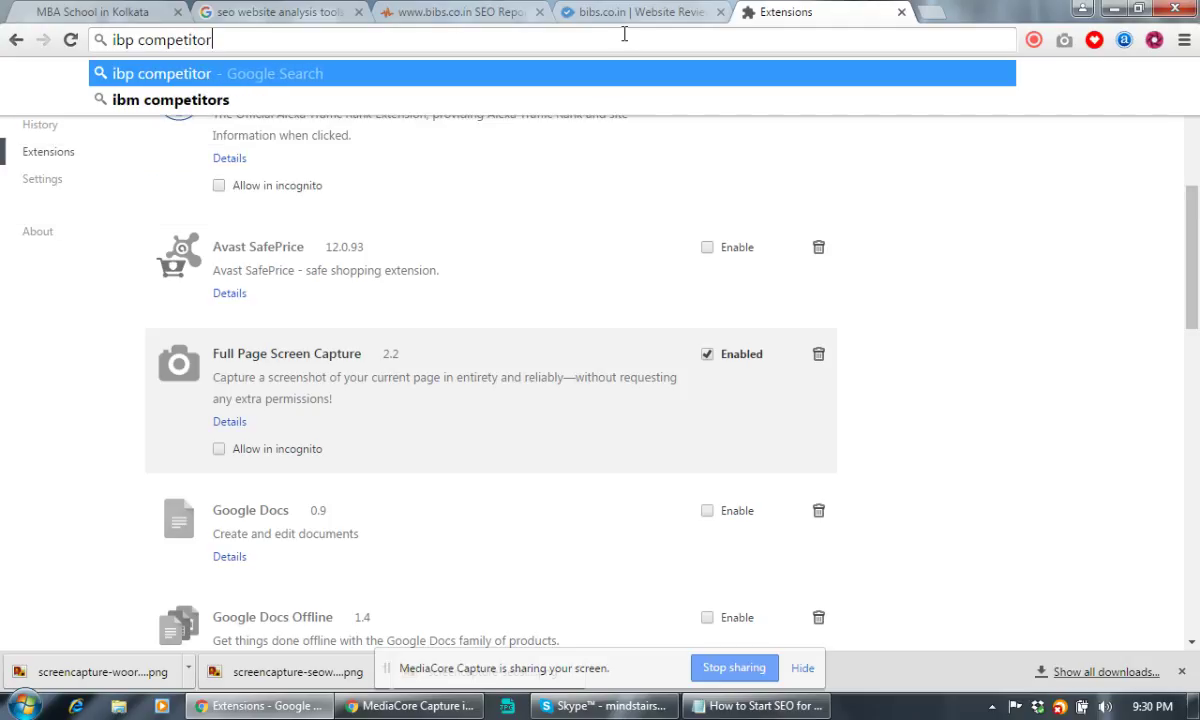
key(Return)
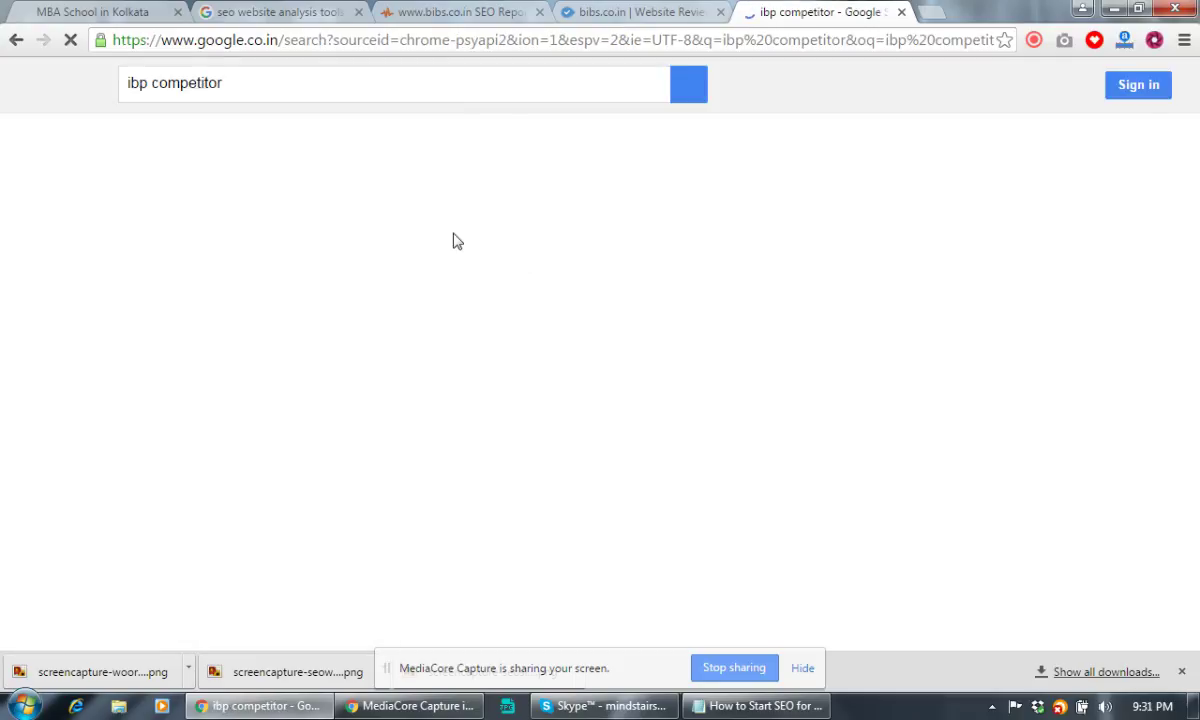
Step: Refine the Google search to "ibp competitor analysis"
click(301, 86)
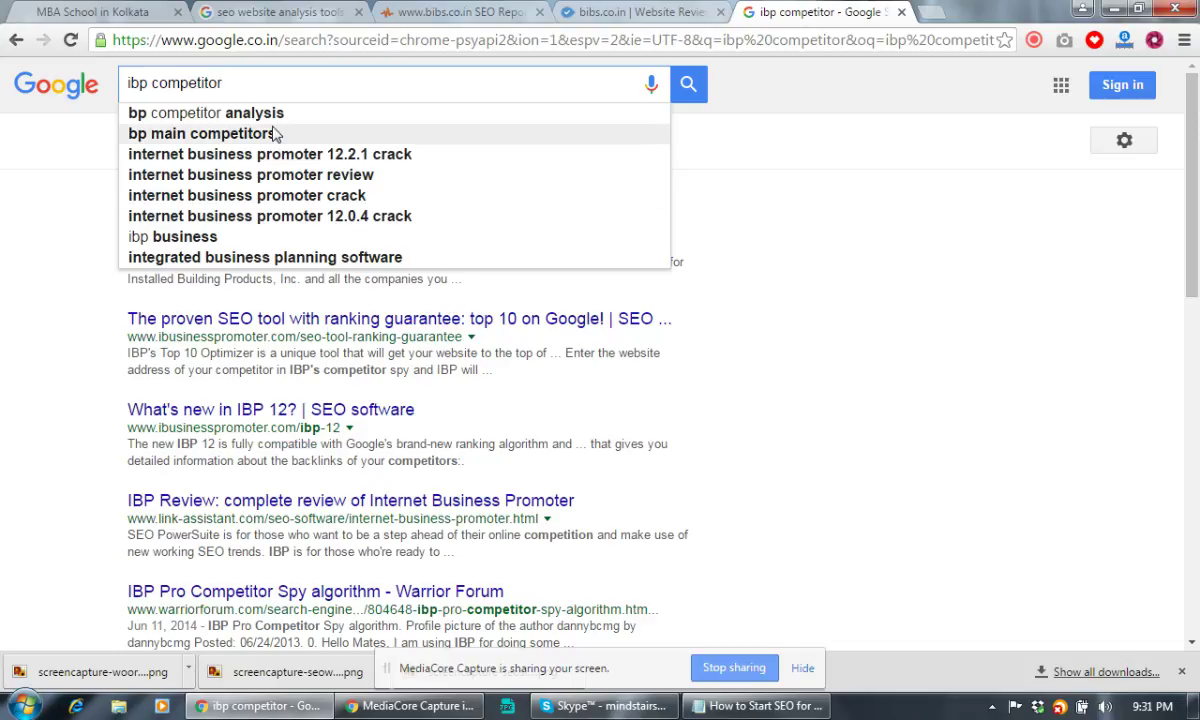
click(272, 114)
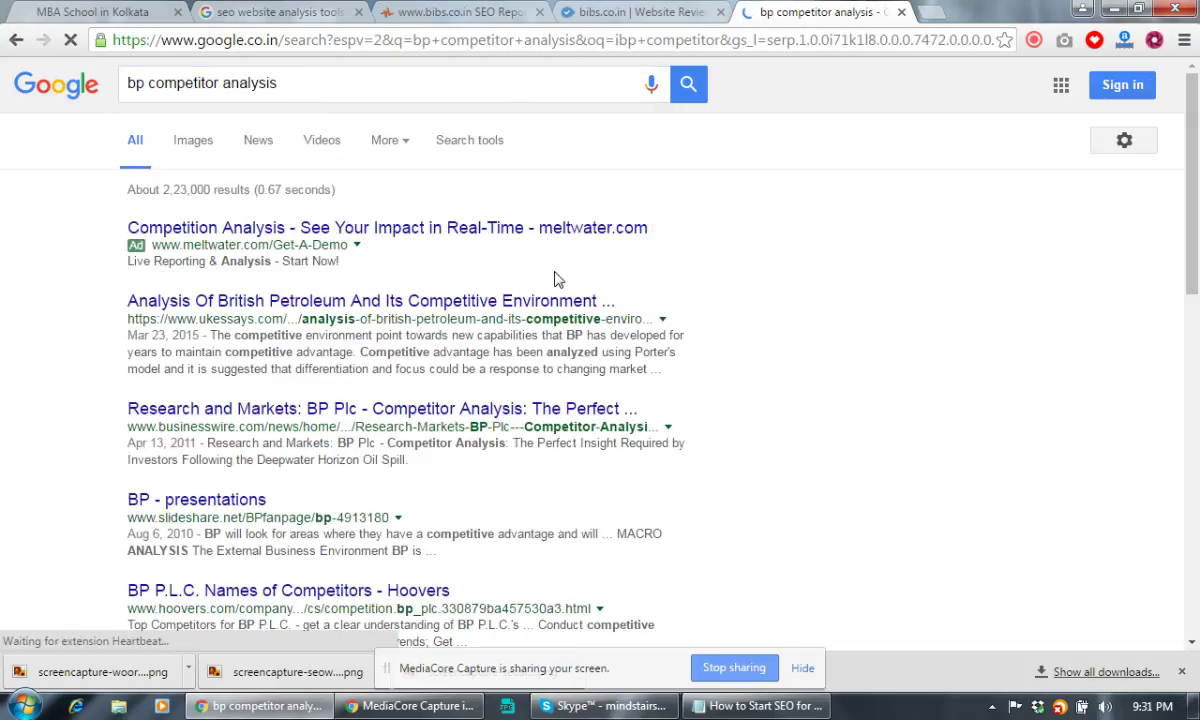
click(130, 88)
text(i)
key(Return)
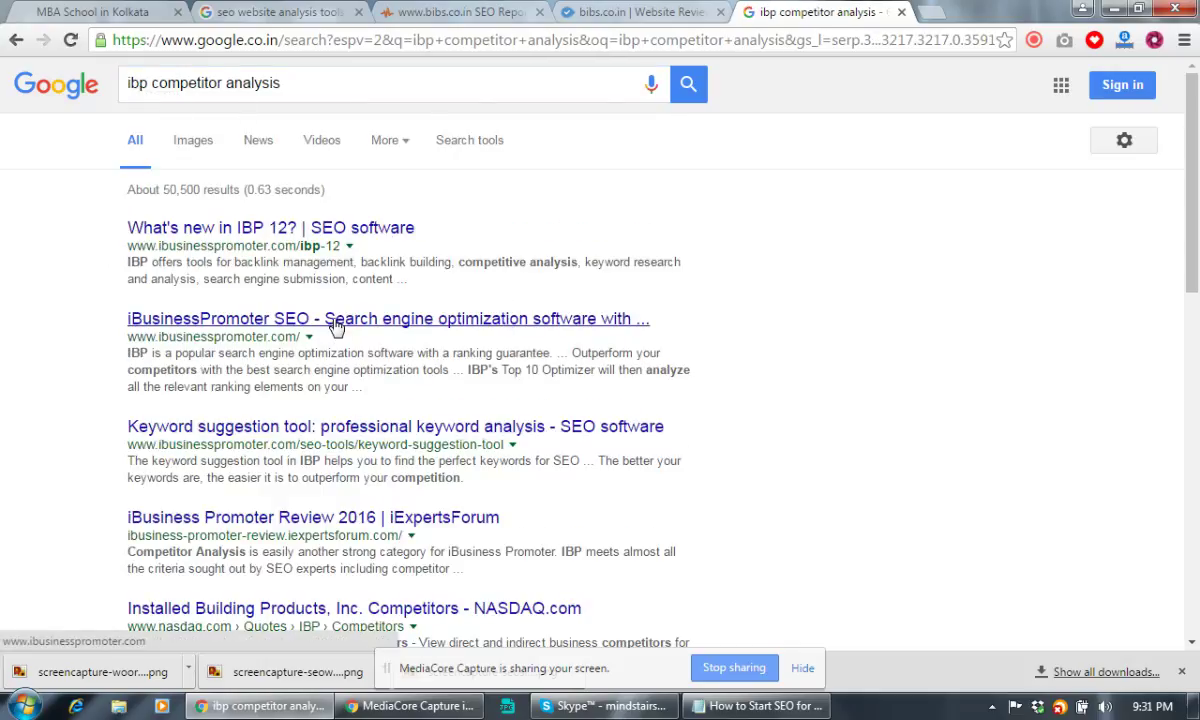
Step: Open the iBusinessPromoter SEO home page and "What's new in IBP 12?" results in new tabs and skim the other results
right_click(338, 327)
click(390, 340)
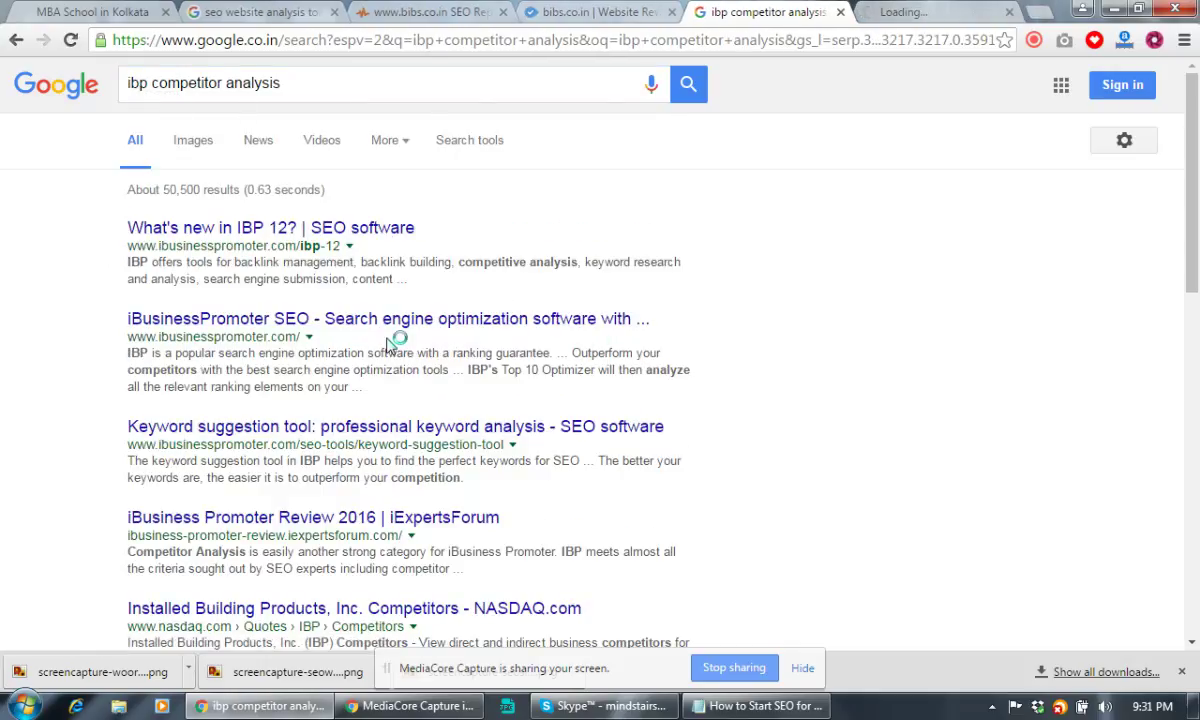
right_click(259, 231)
click(266, 241)
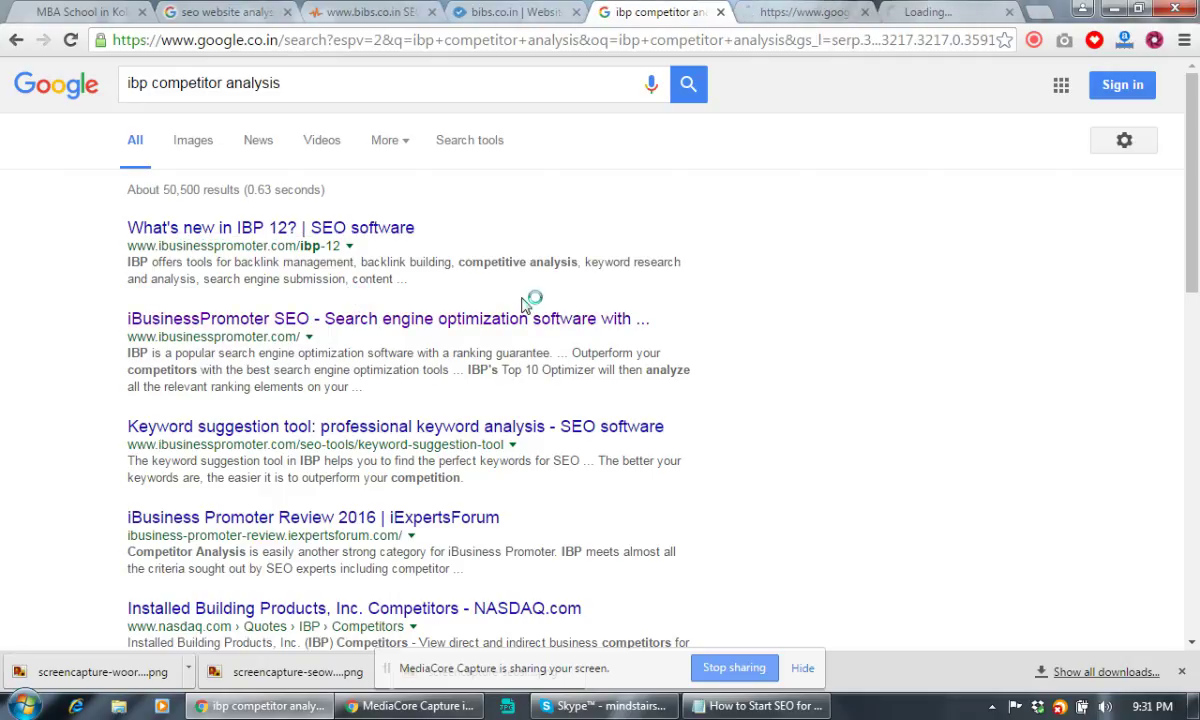
scroll(521, 304, down, 3)
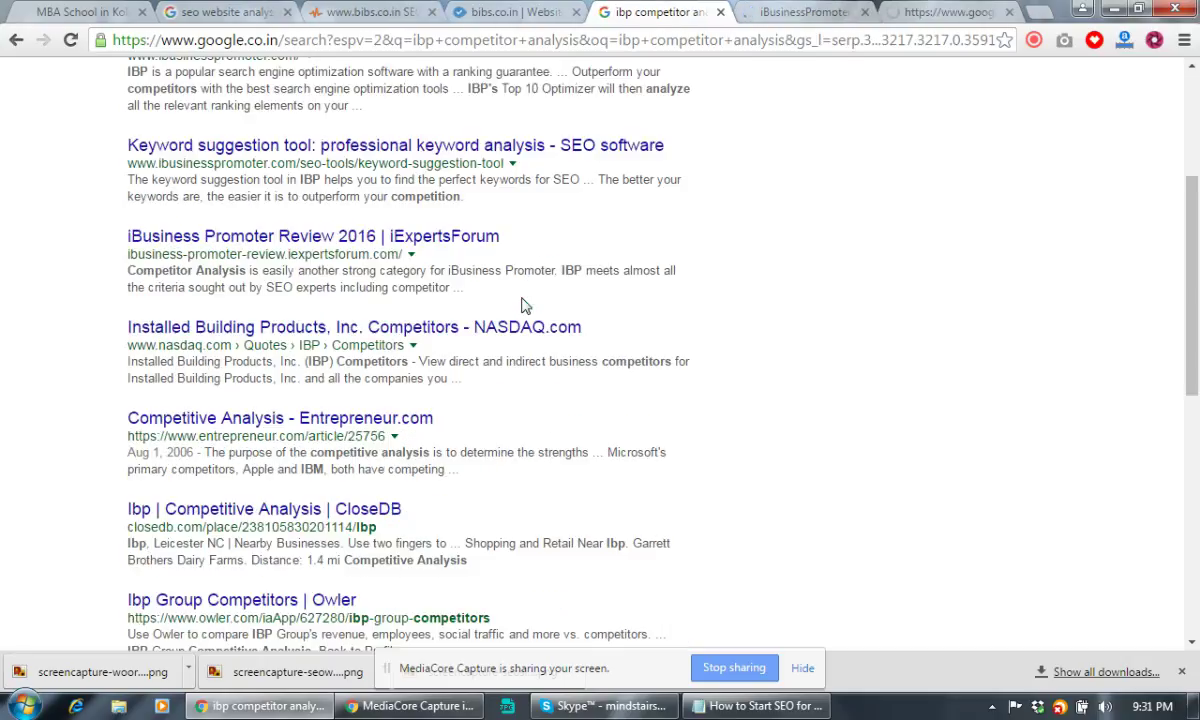
scroll(521, 304, up, 3)
Step: Examine the iBusinessPromoter home page, covering its optimize, promote and track features and the customer testimonials
click(770, 13)
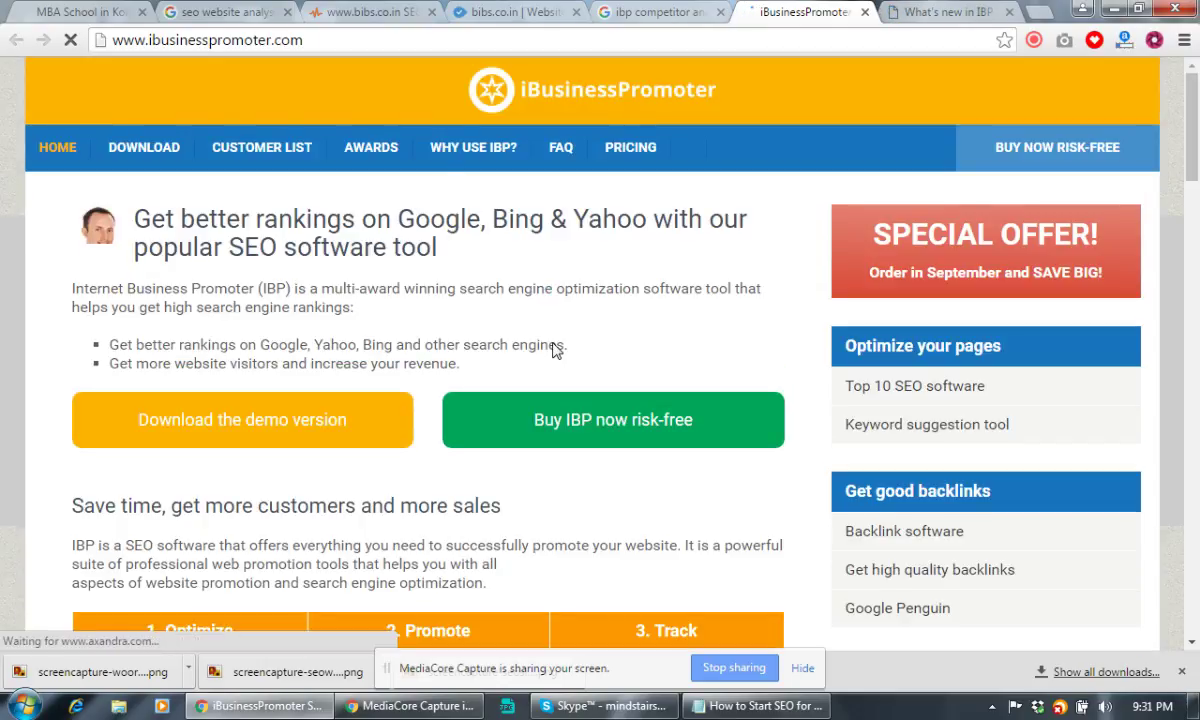
scroll(553, 344, down, 4)
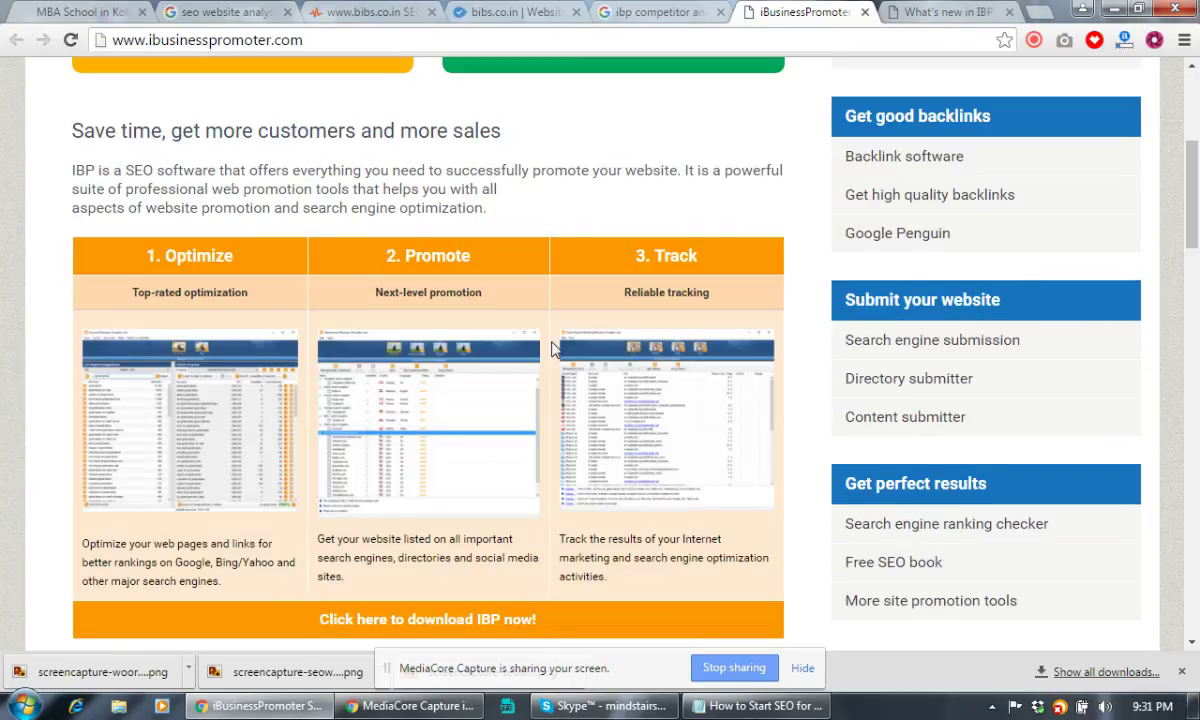
scroll(553, 348, down, 3)
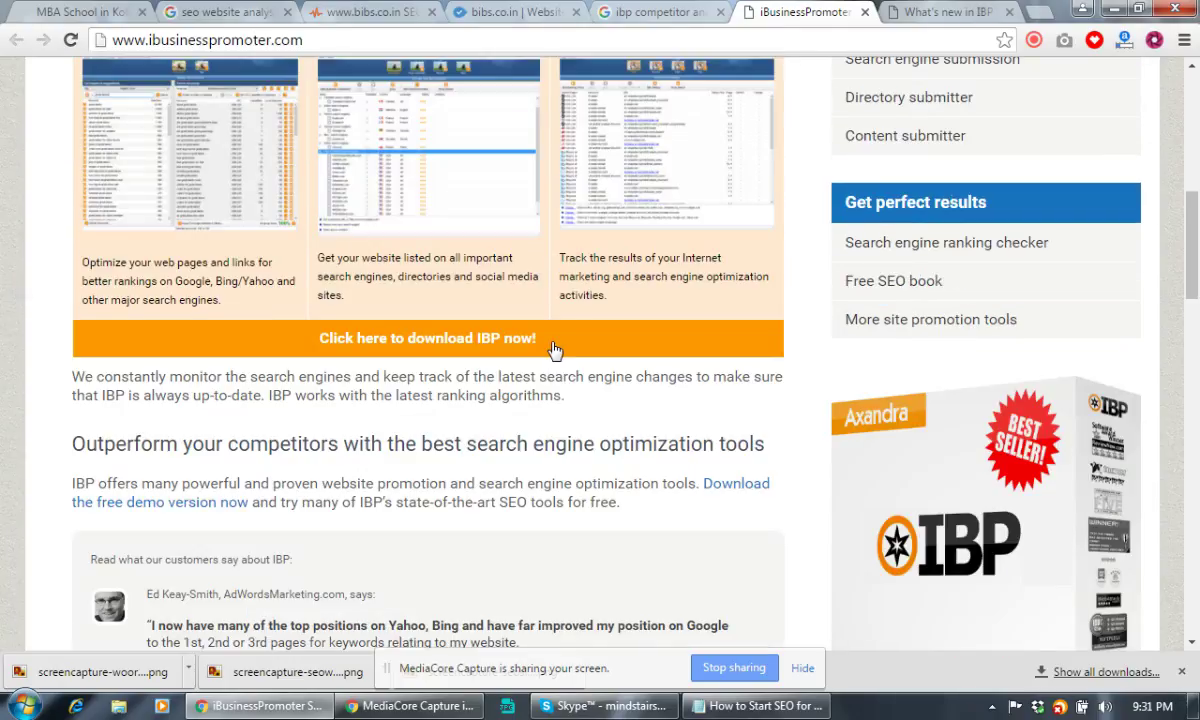
scroll(556, 350, down, 4)
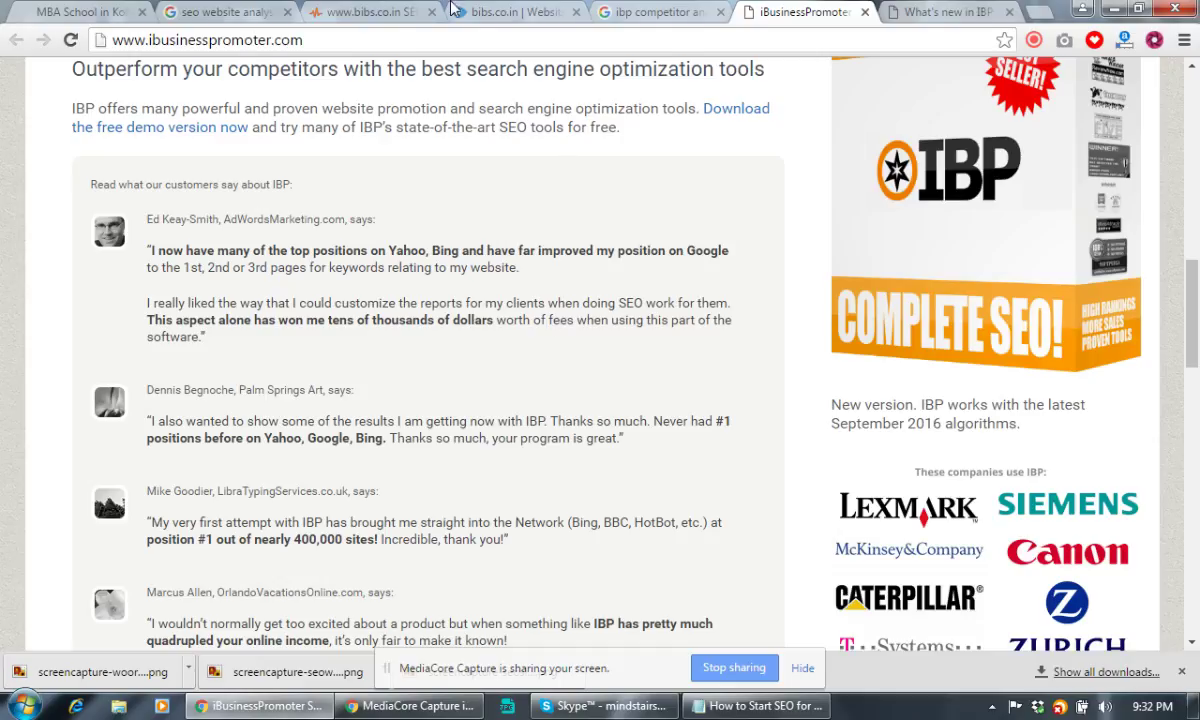
Step: Replace the "seo website analysis tools" query with a Google search for "mba institute in kolkata" and skim the results and related searches
click(206, 13)
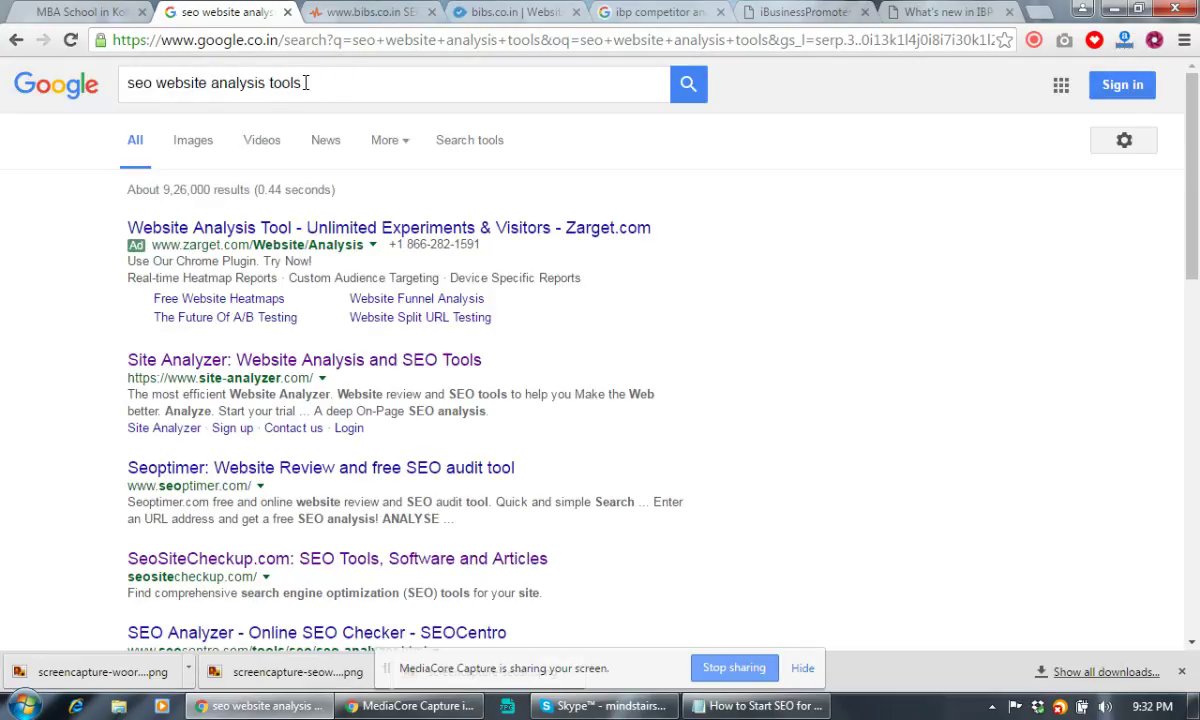
drag(298, 82, 122, 75)
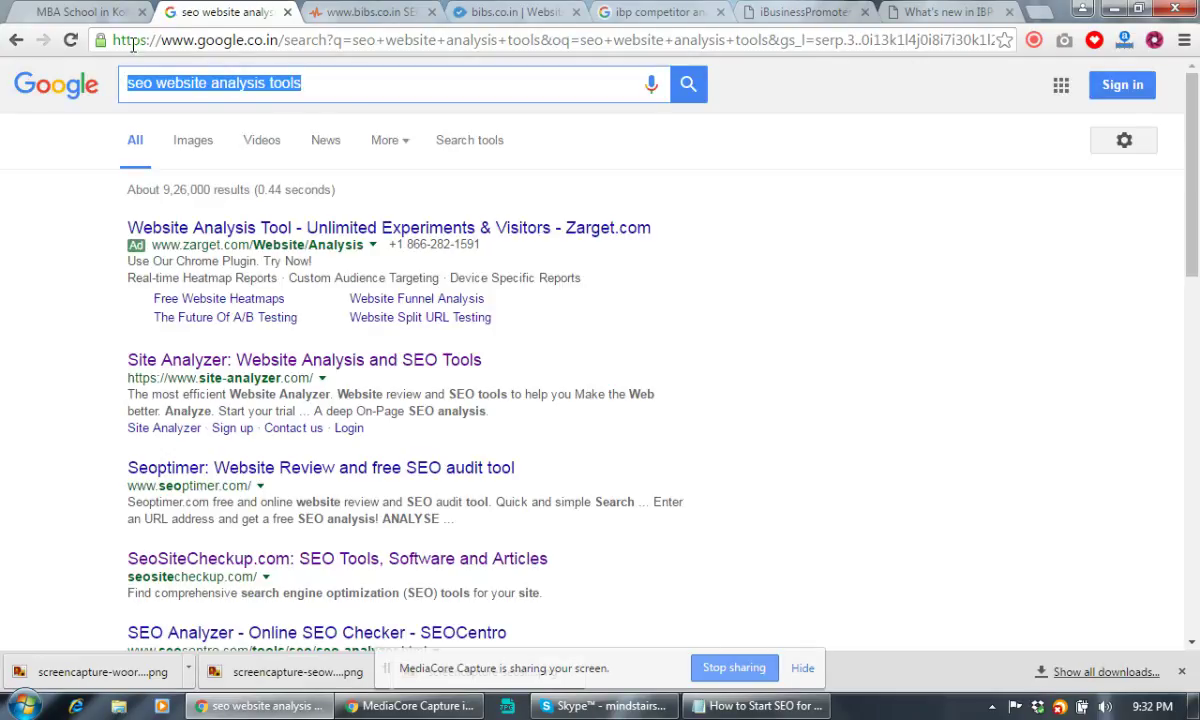
text(mba )
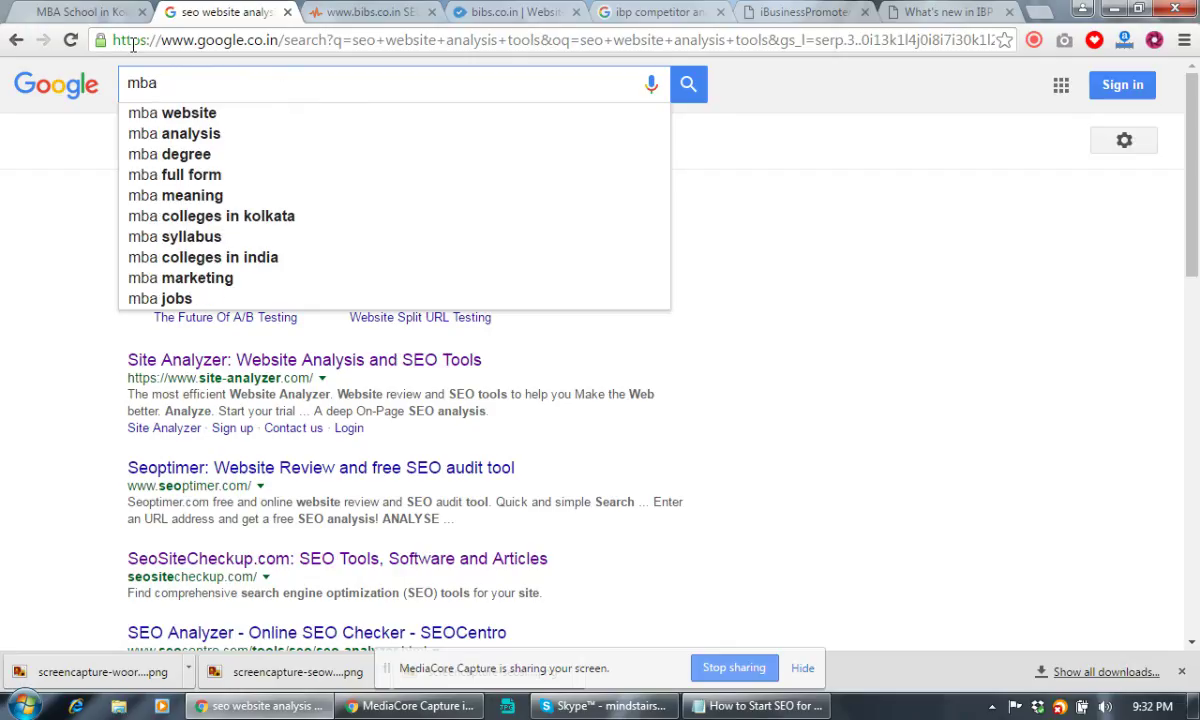
text(institu)
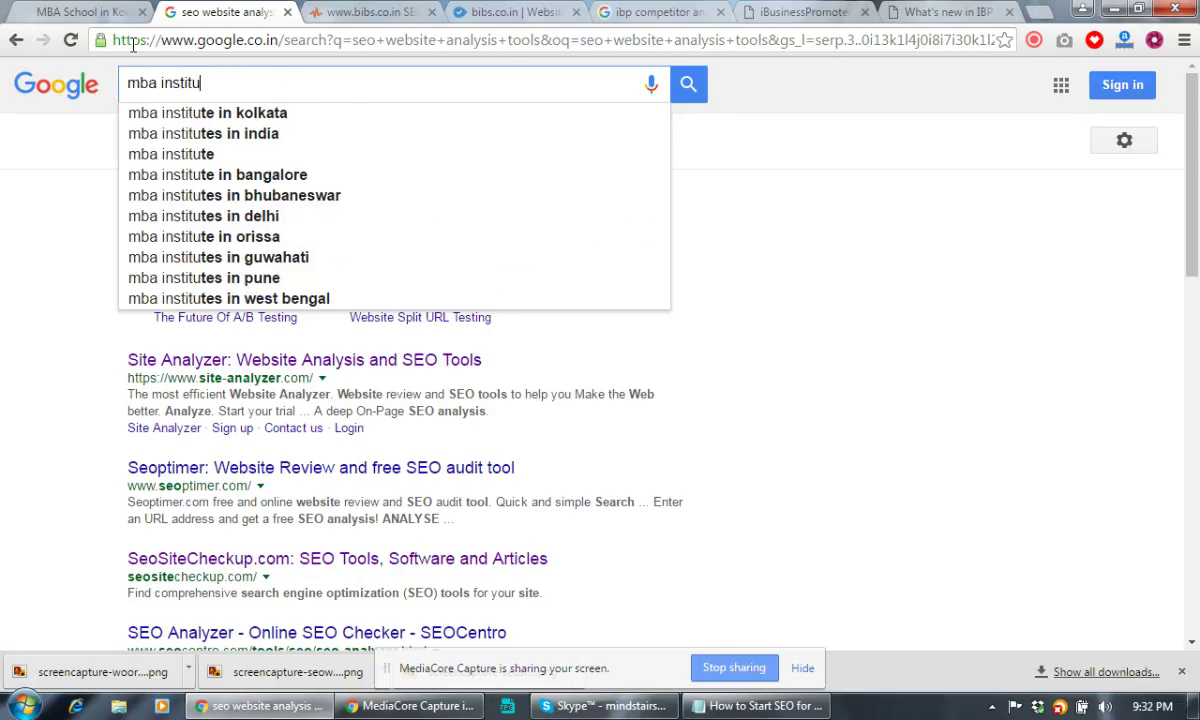
text(te in kolkata)
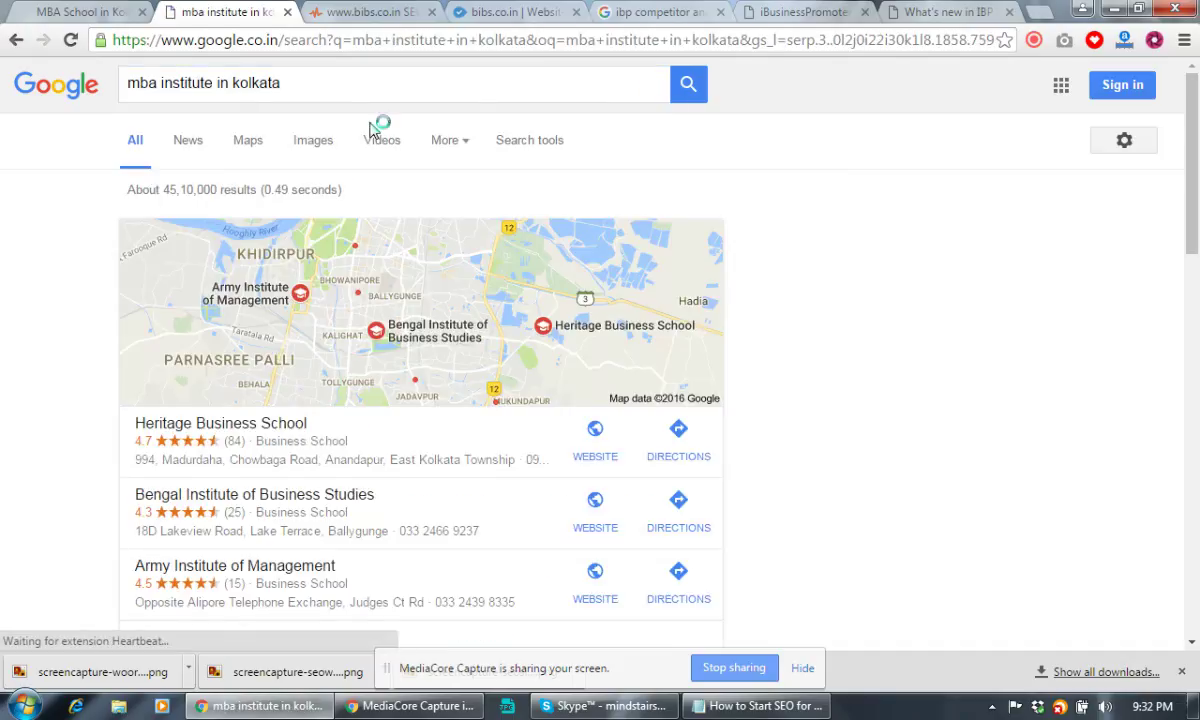
scroll(371, 131, down, 5)
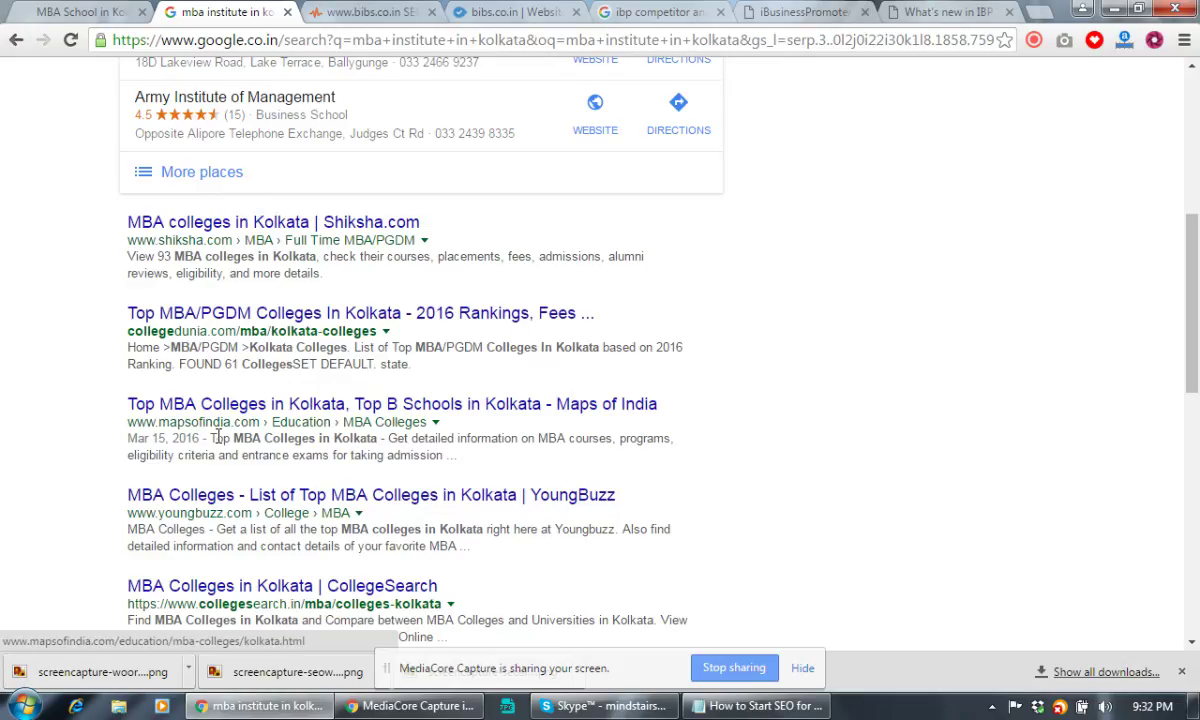
scroll(236, 530, down, 5)
scroll(236, 530, down, 2)
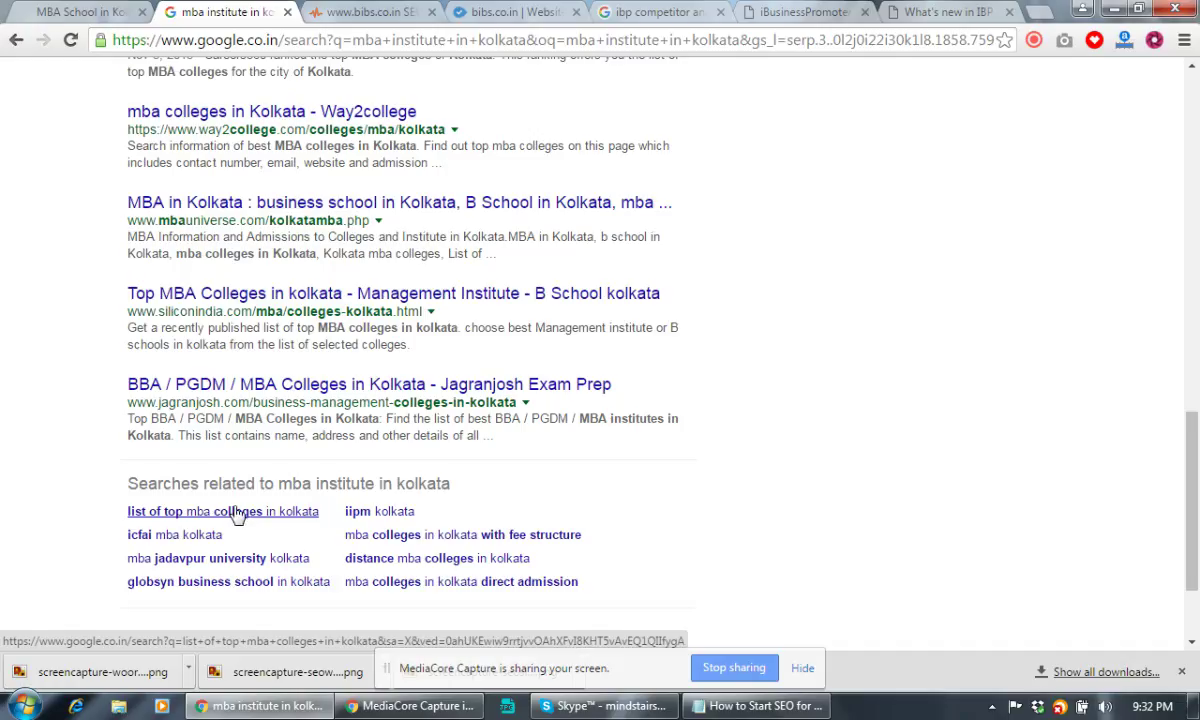
Step: Return to the iBusinessPromoter pages and examine the "What's new in IBP 12?" feature list, including its software screenshots and keyword research section
click(785, 14)
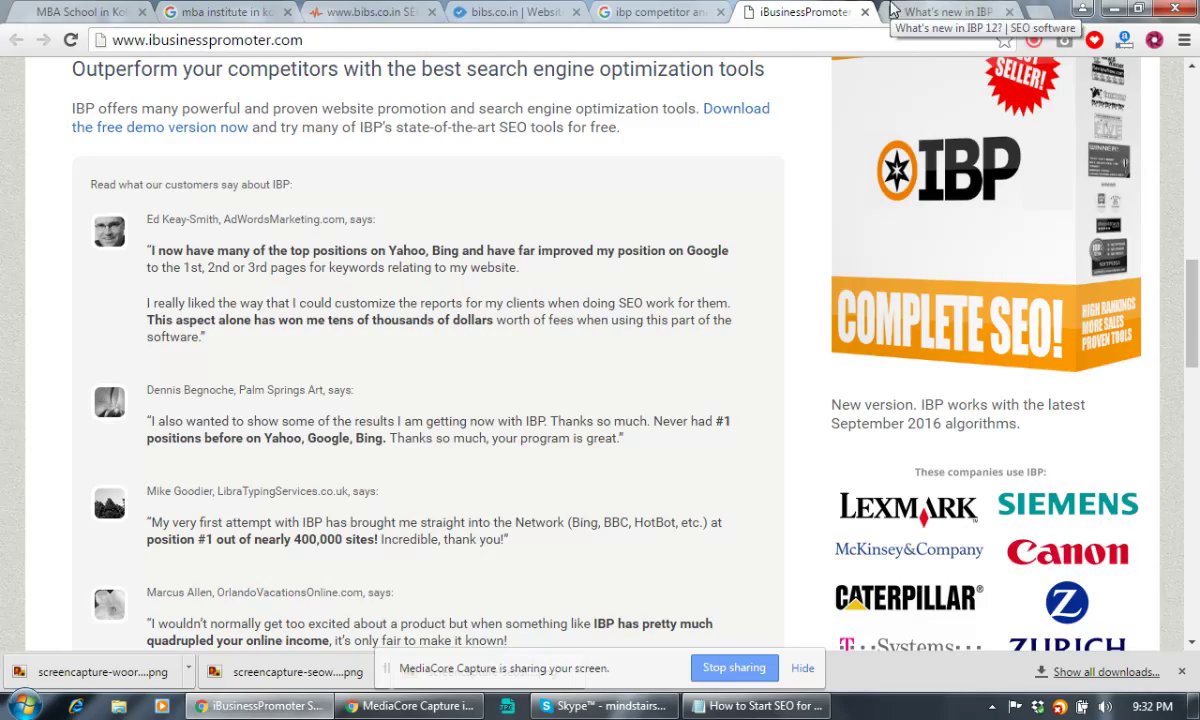
click(940, 12)
scroll(425, 403, down, 3)
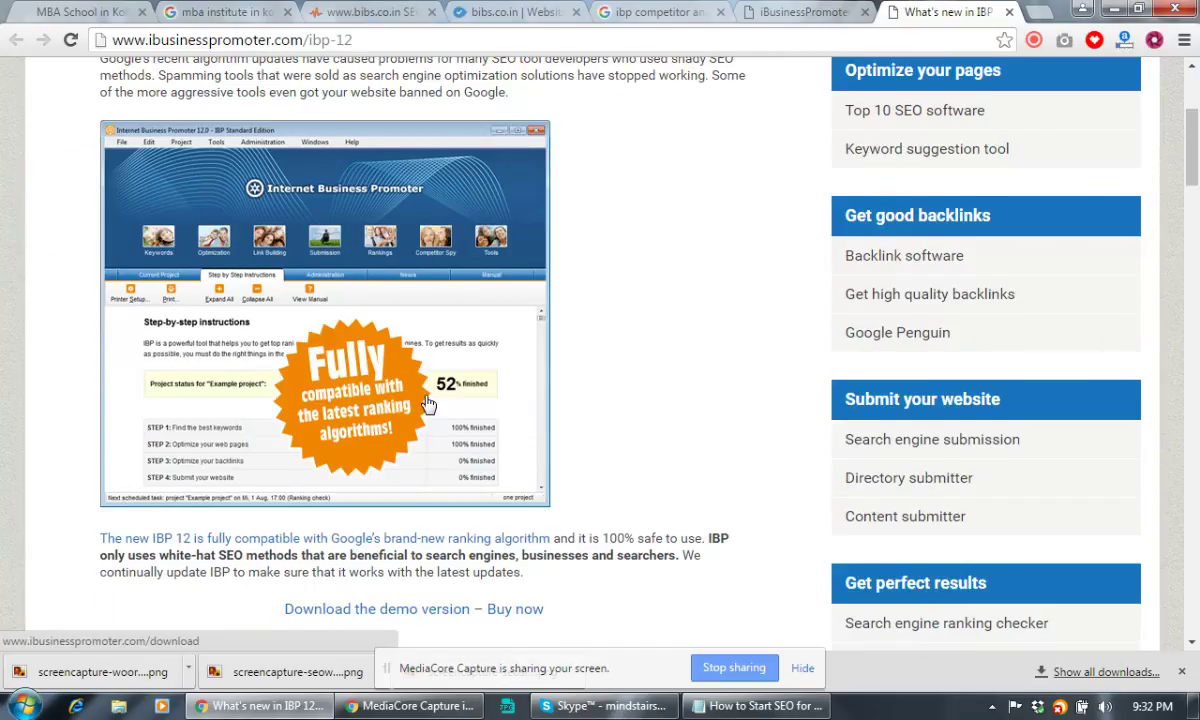
scroll(425, 403, down, 5)
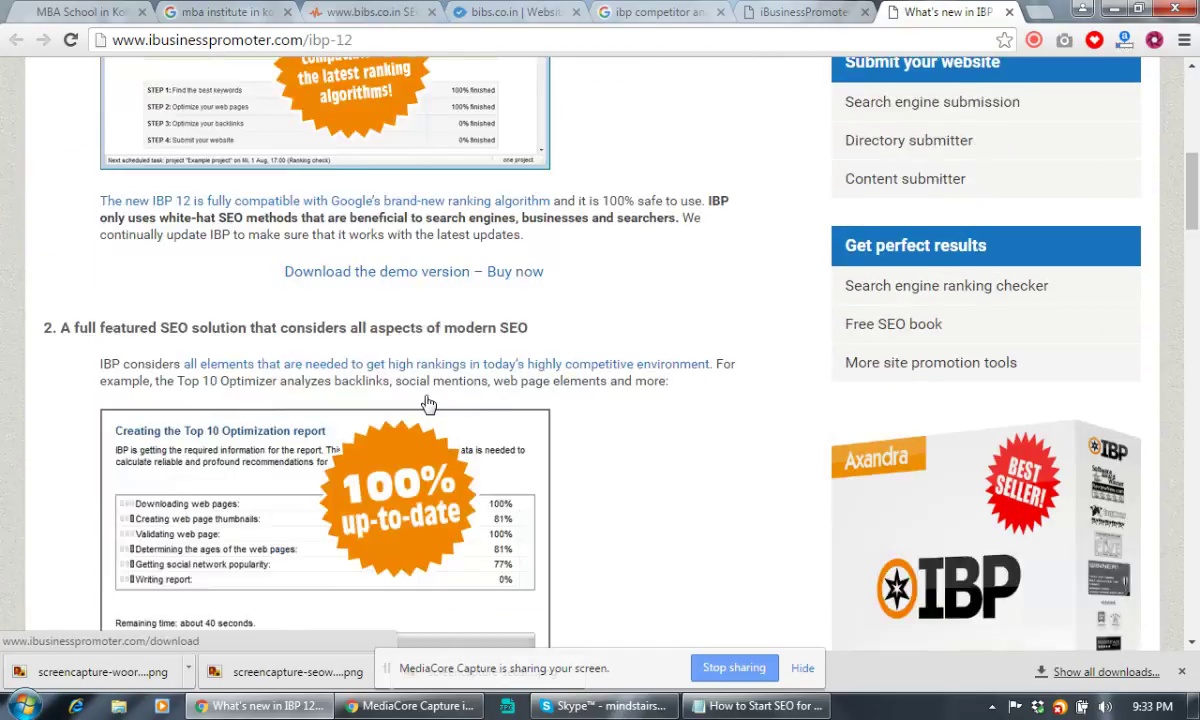
scroll(667, 351, down, 6)
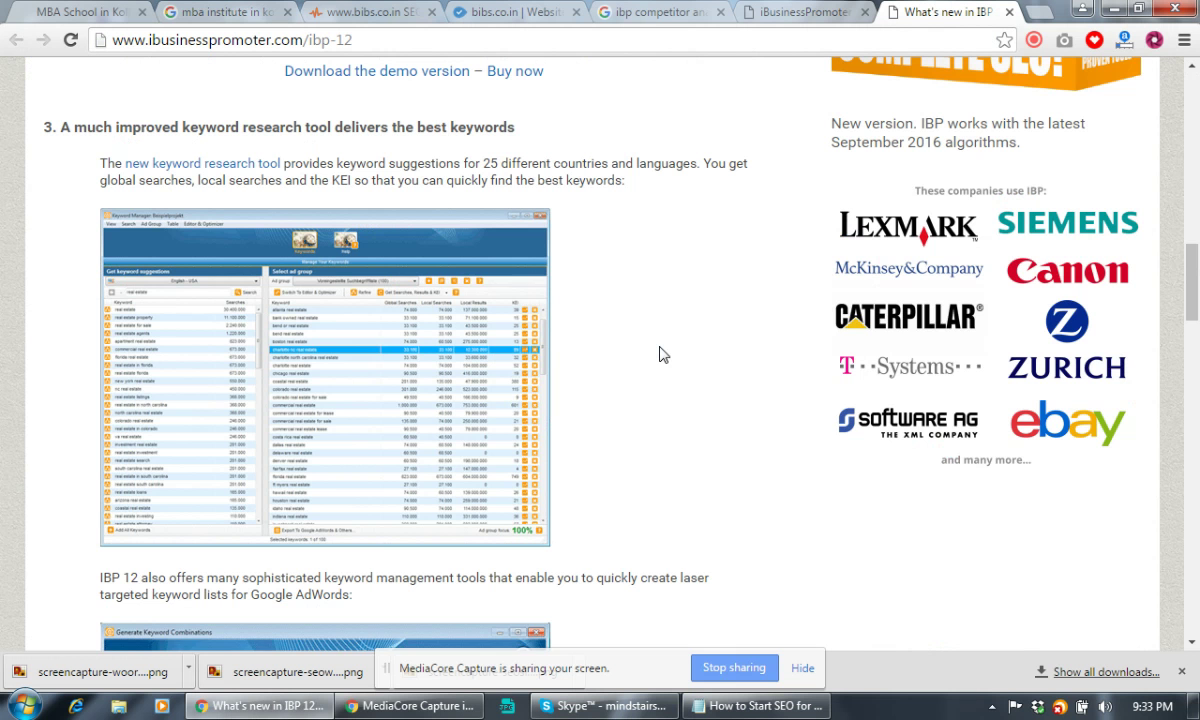
scroll(402, 420, down, 12)
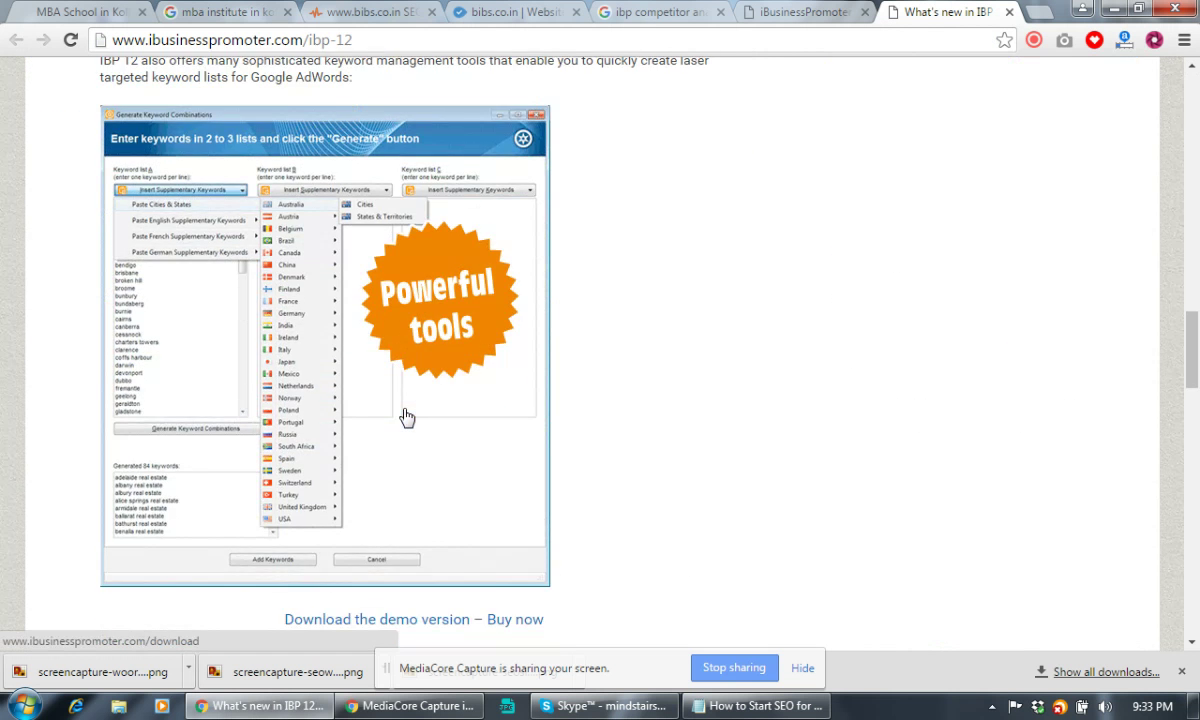
scroll(420, 376, down, 12)
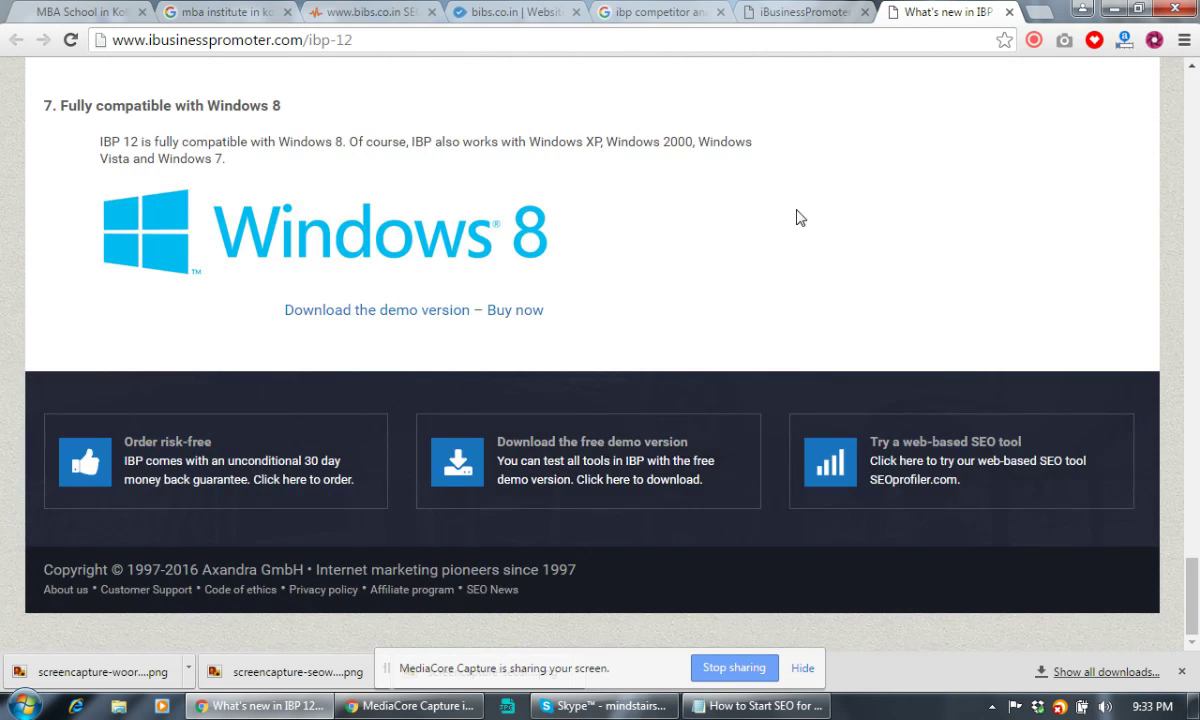
scroll(766, 181, up, 6)
scroll(766, 181, up, 10)
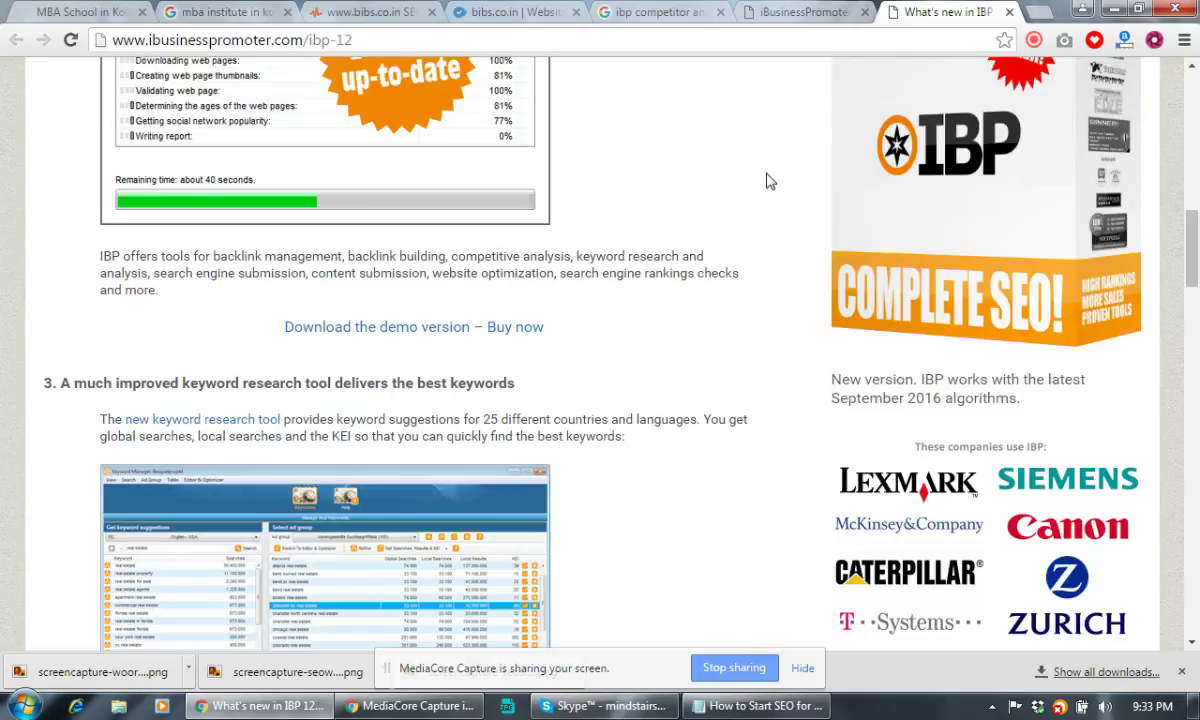
scroll(766, 181, up, 6)
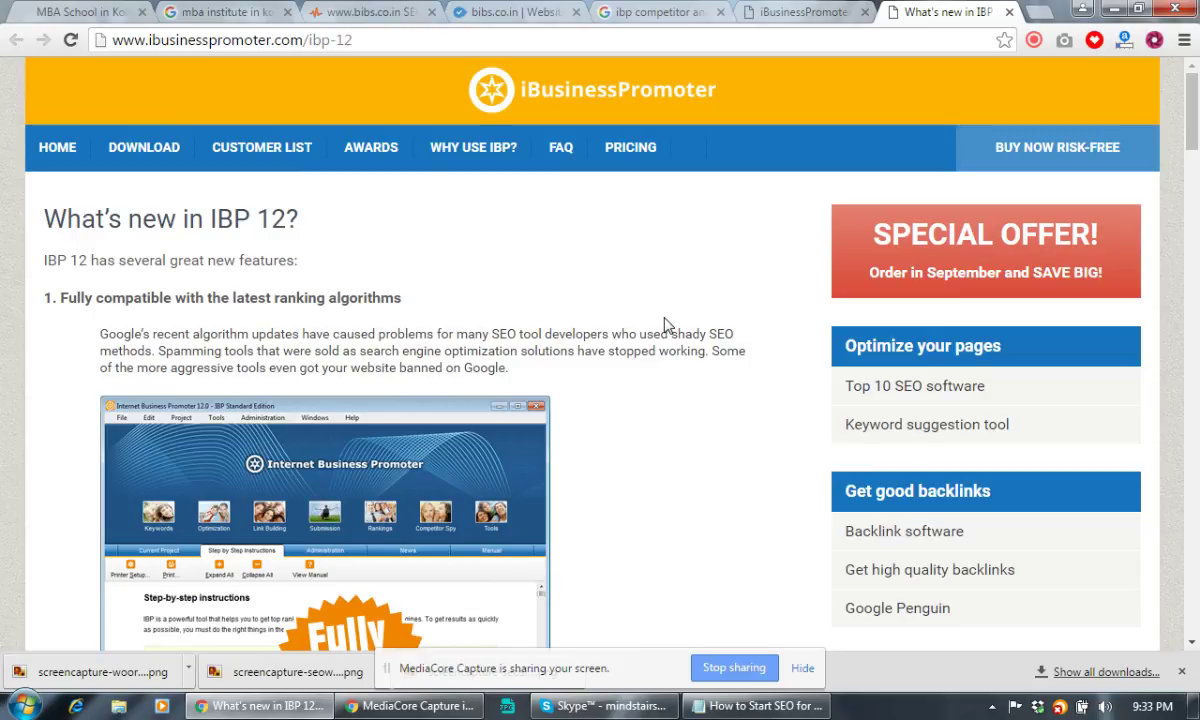
scroll(667, 325, down, 1)
scroll(667, 325, down, 1)
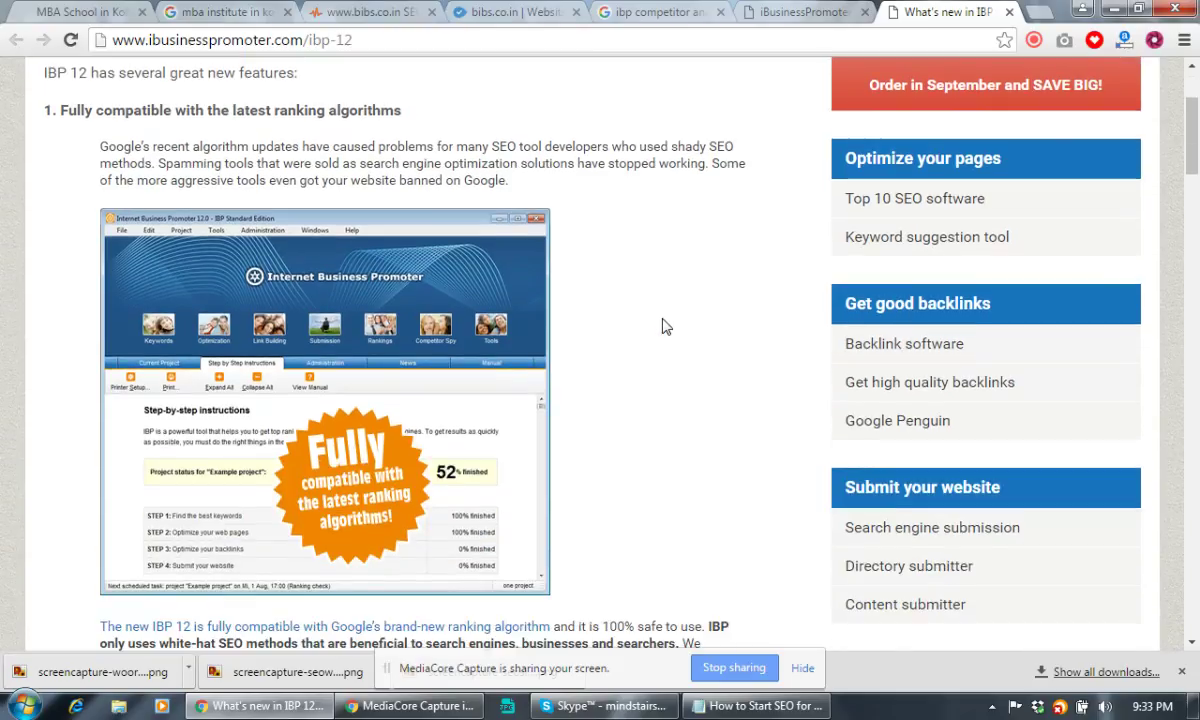
scroll(667, 327, down, 1)
scroll(667, 327, down, 1)
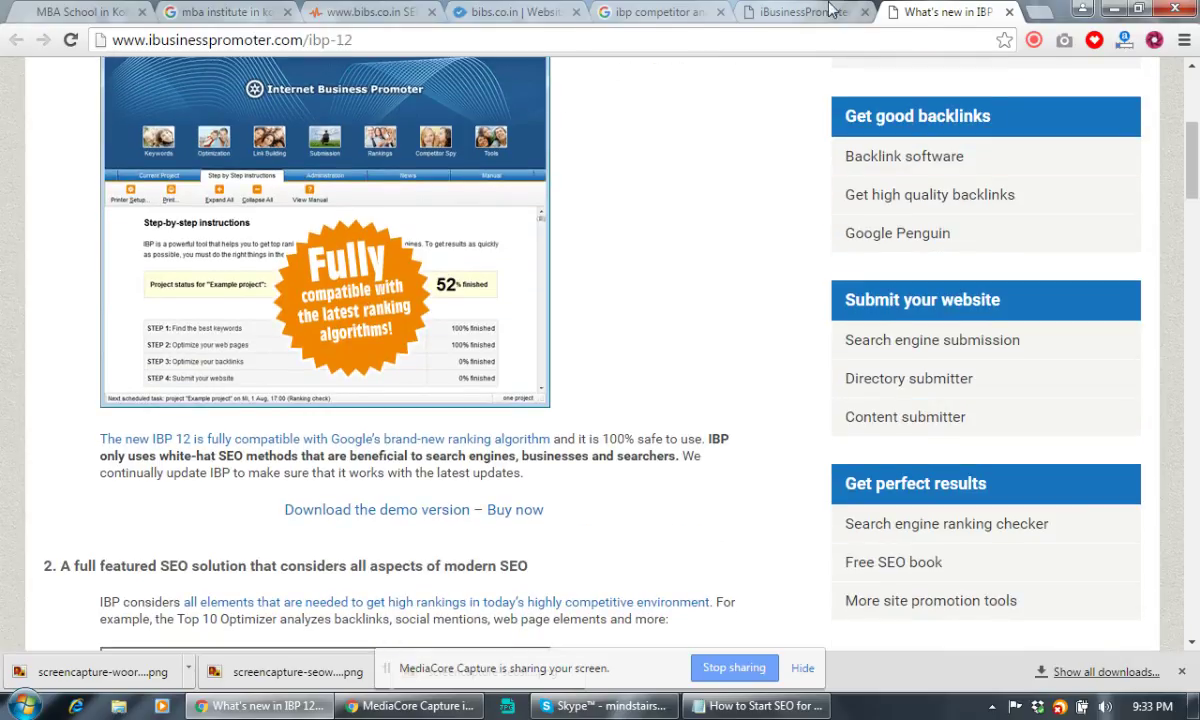
Step: Go back to the "ibp competitor analysis" results and search Google for "seo competitor analysis" instead
click(656, 12)
drag(298, 87, 90, 94)
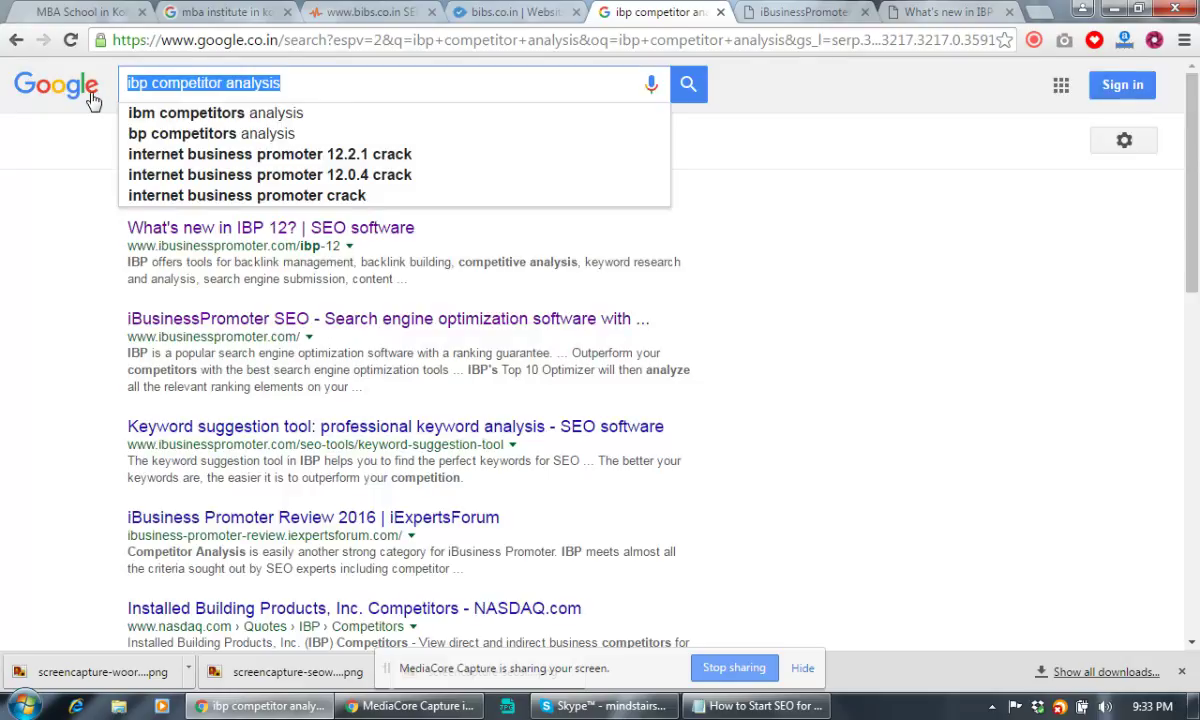
click(205, 86)
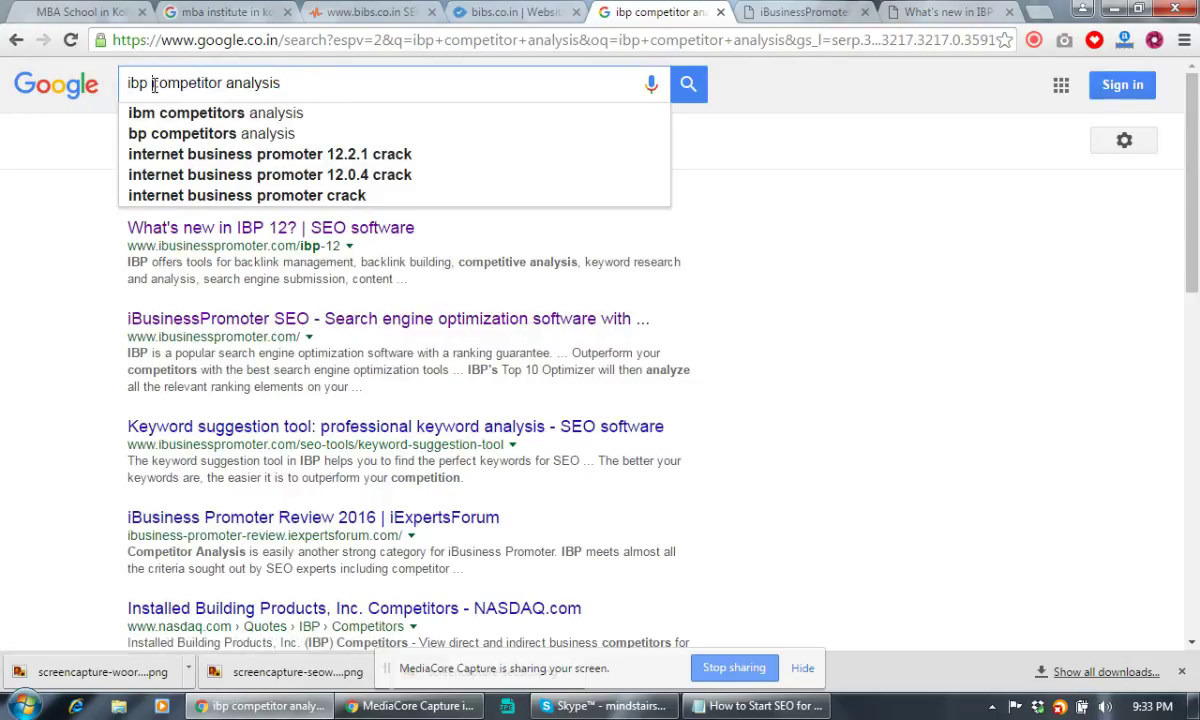
drag(151, 83, 115, 85)
text(seo)
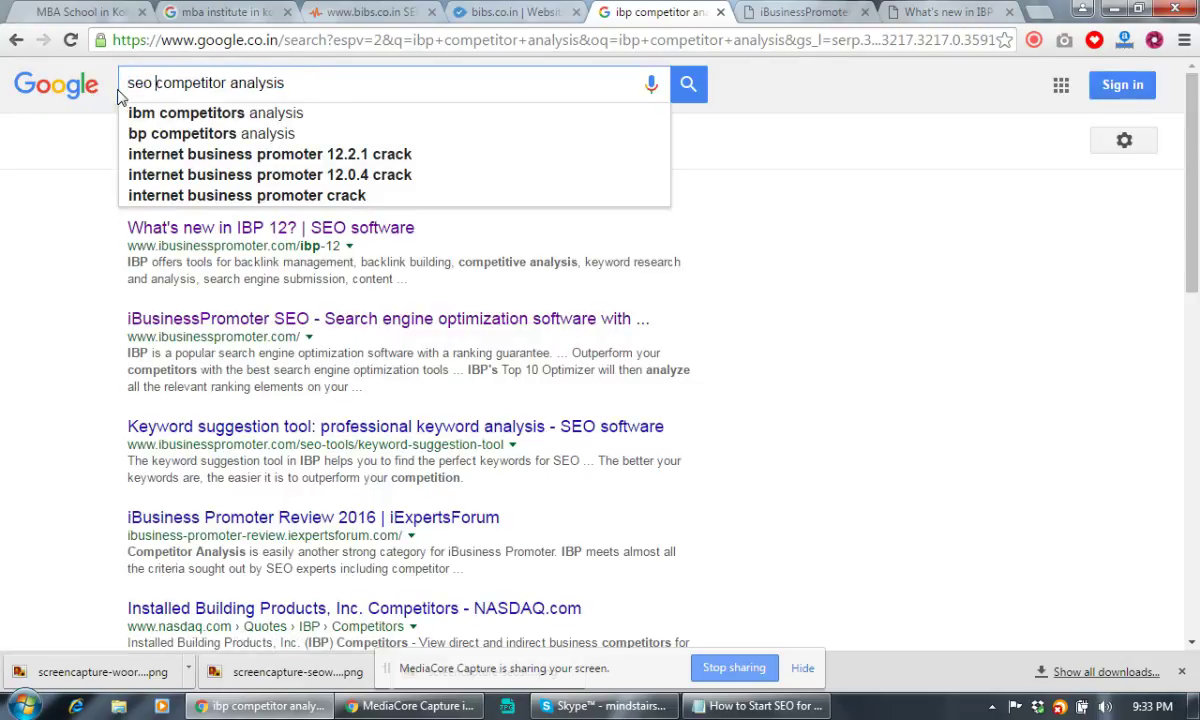
key(Return)
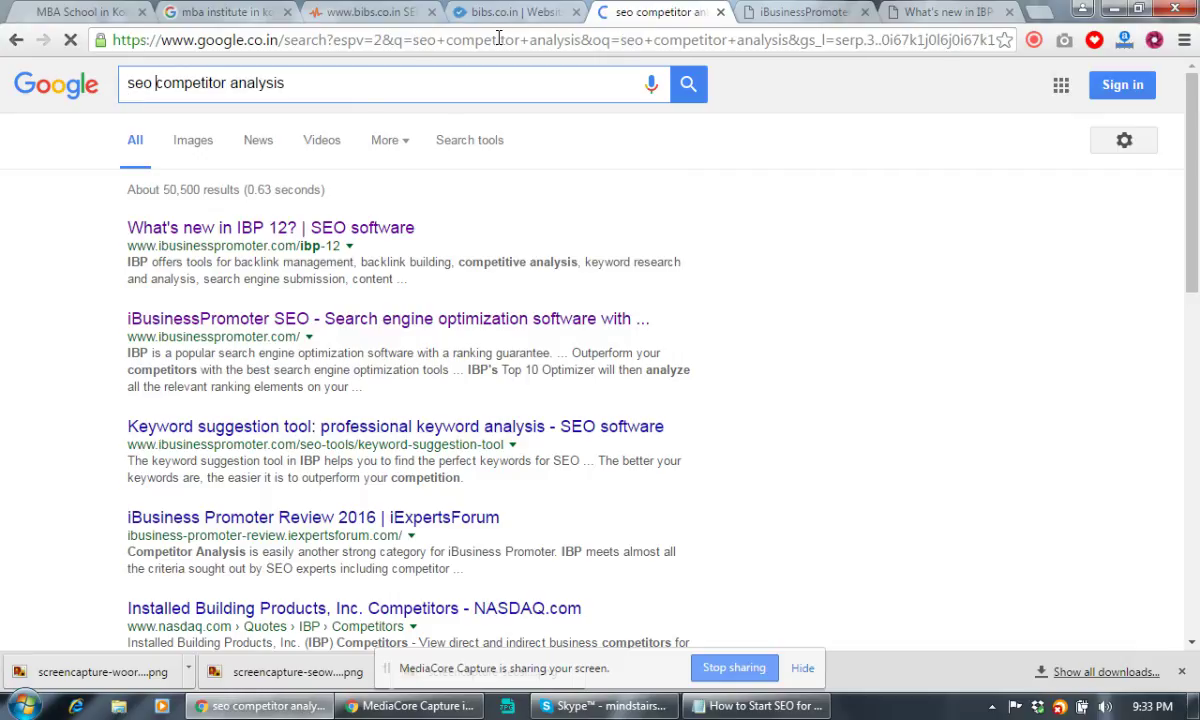
Step: Refine the Google search to the suggested query "seo competitor analysis tool"
click(328, 85)
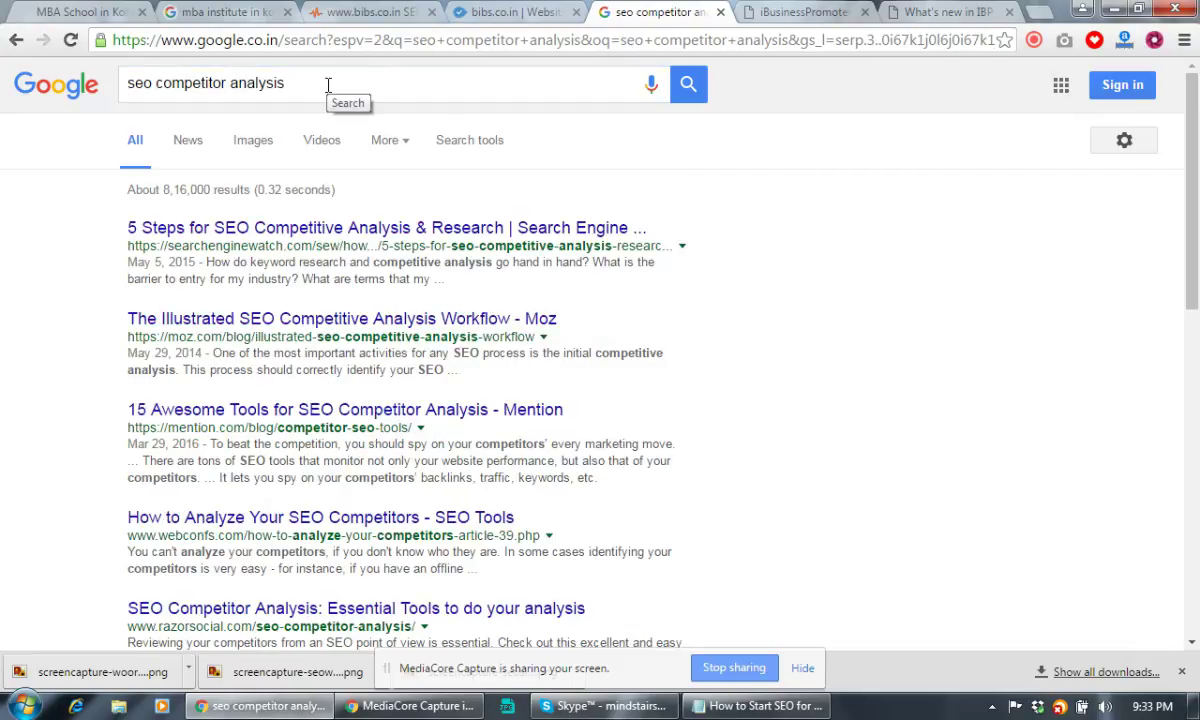
click(795, 200)
click(326, 78)
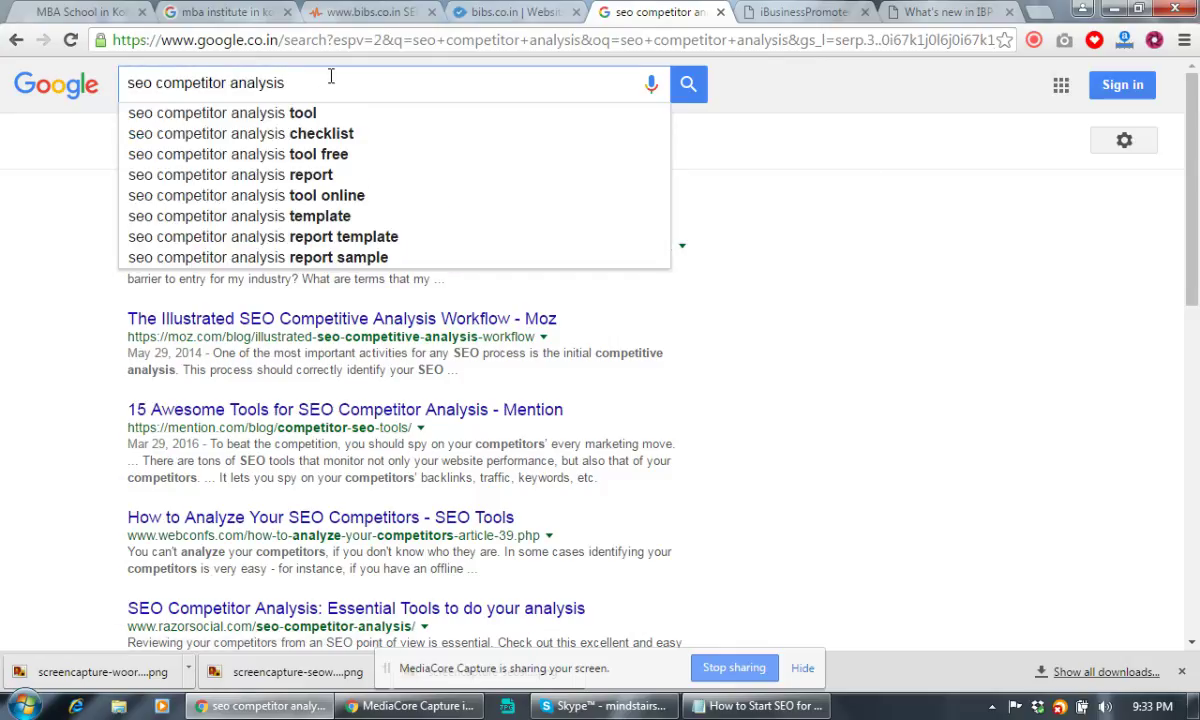
click(236, 113)
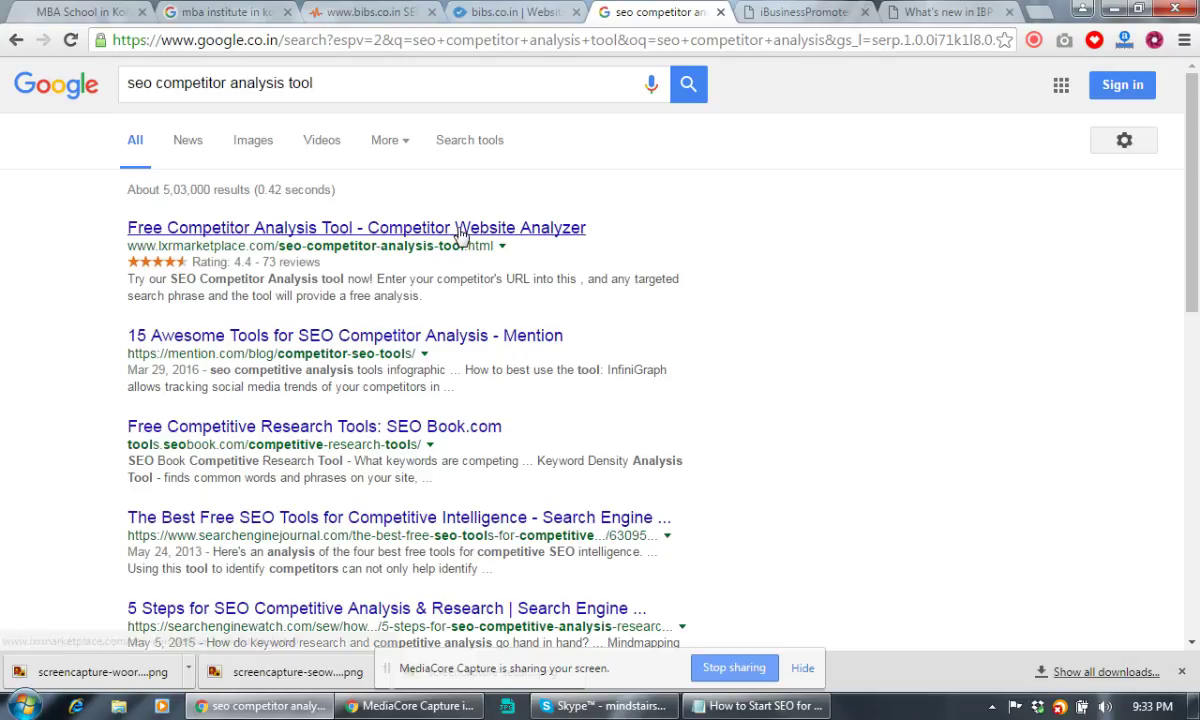
Step: Open the Free Competitor Analysis Tool, 15 Awesome Tools and SEO Book results in new tabs and skim the remaining results
right_click(432, 226)
click(485, 240)
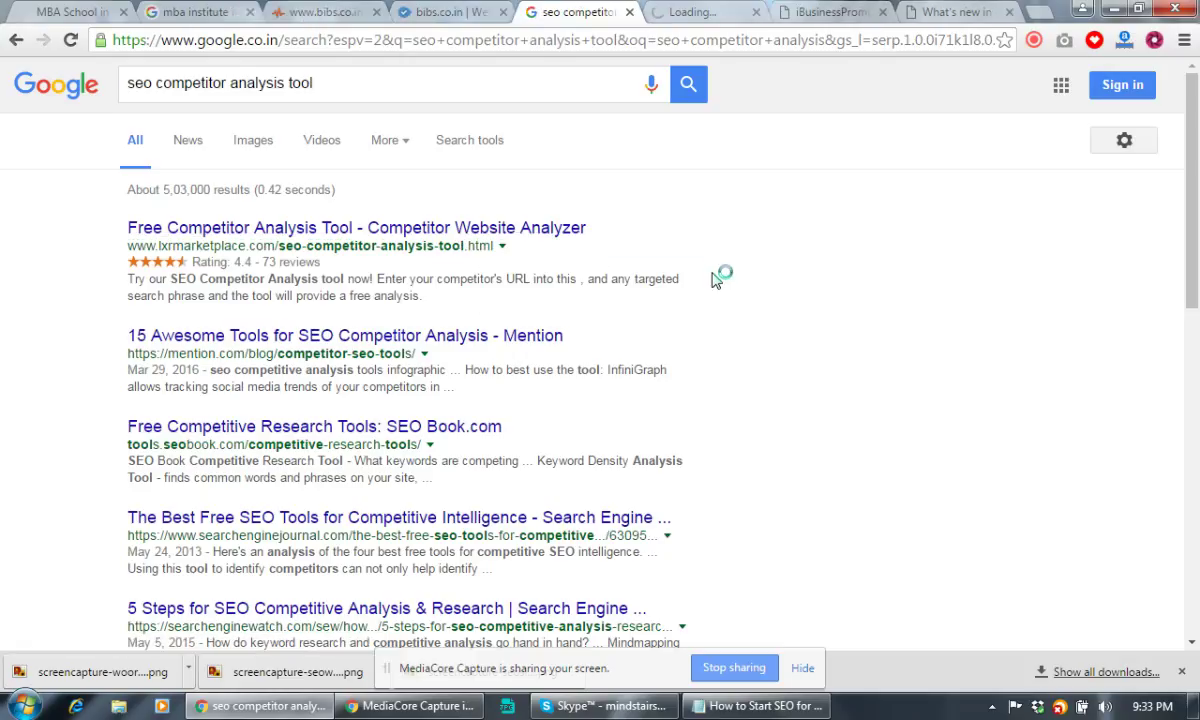
scroll(716, 277, down, 1)
right_click(500, 241)
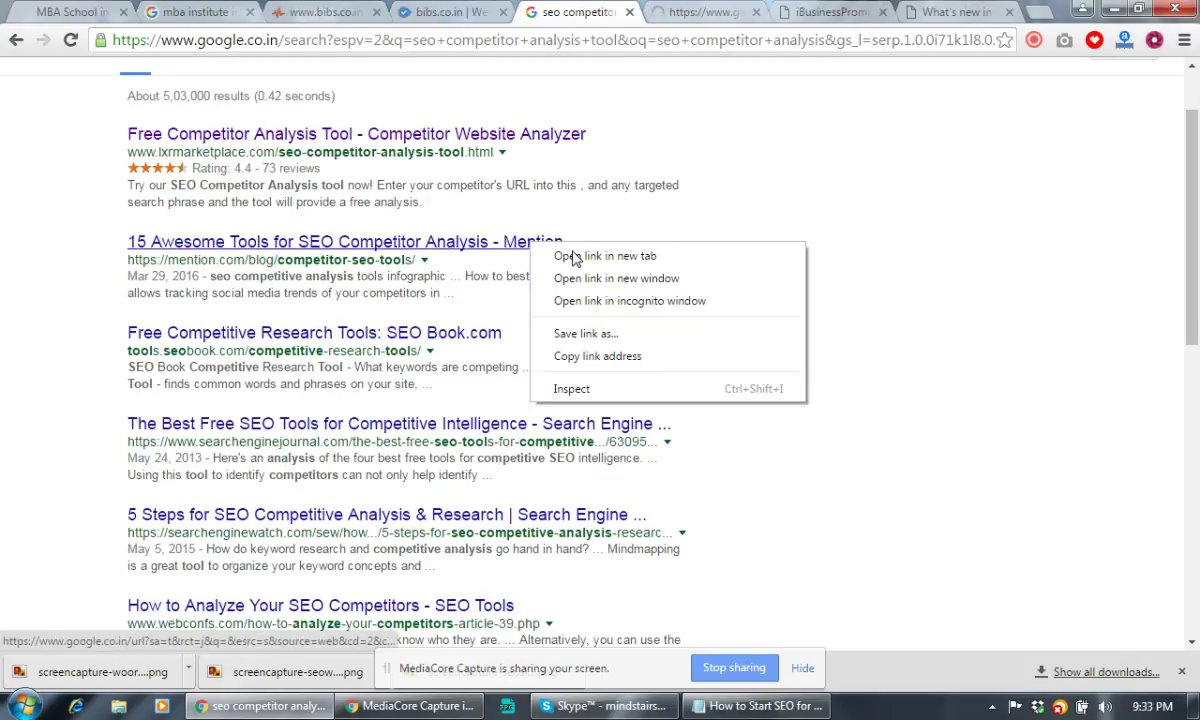
click(540, 241)
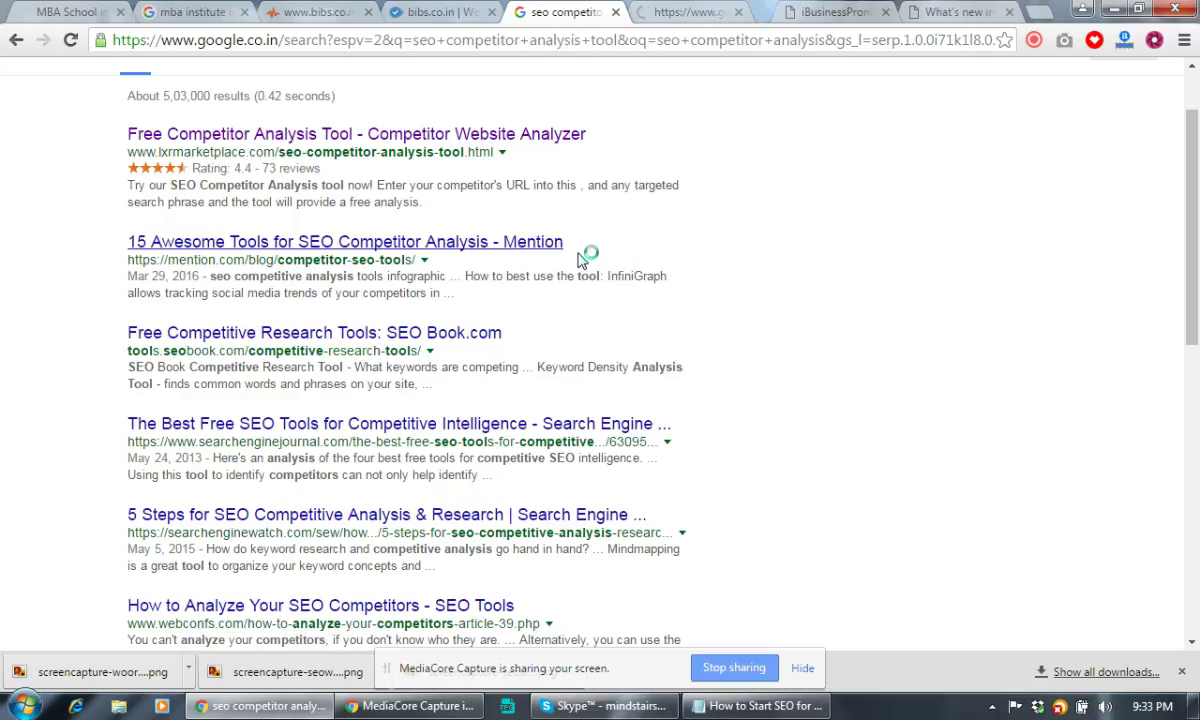
right_click(457, 336)
click(535, 340)
scroll(710, 320, down, 2)
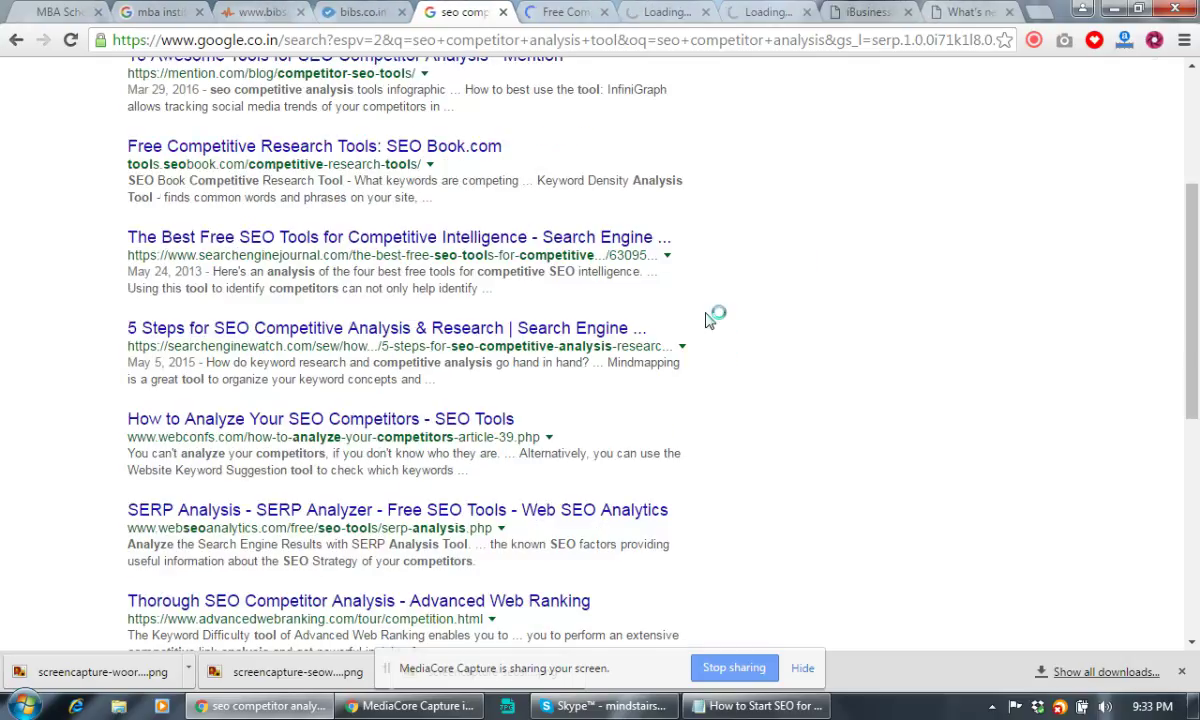
scroll(705, 320, down, 1)
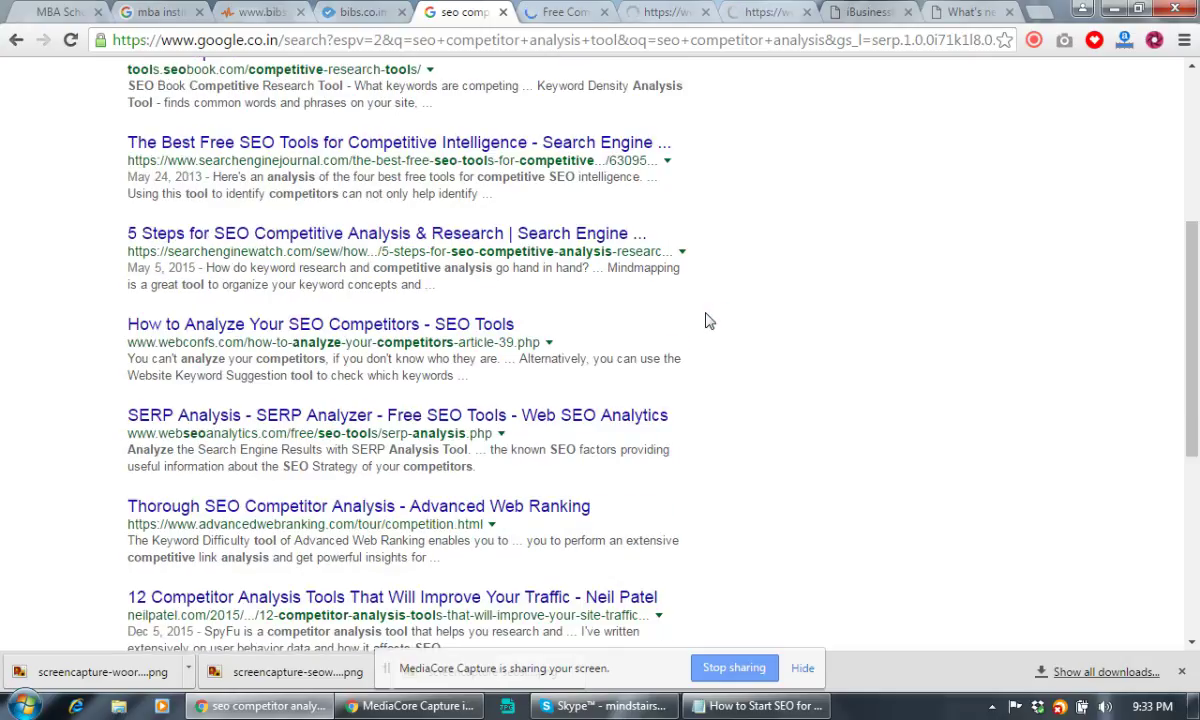
scroll(690, 295, up, 4)
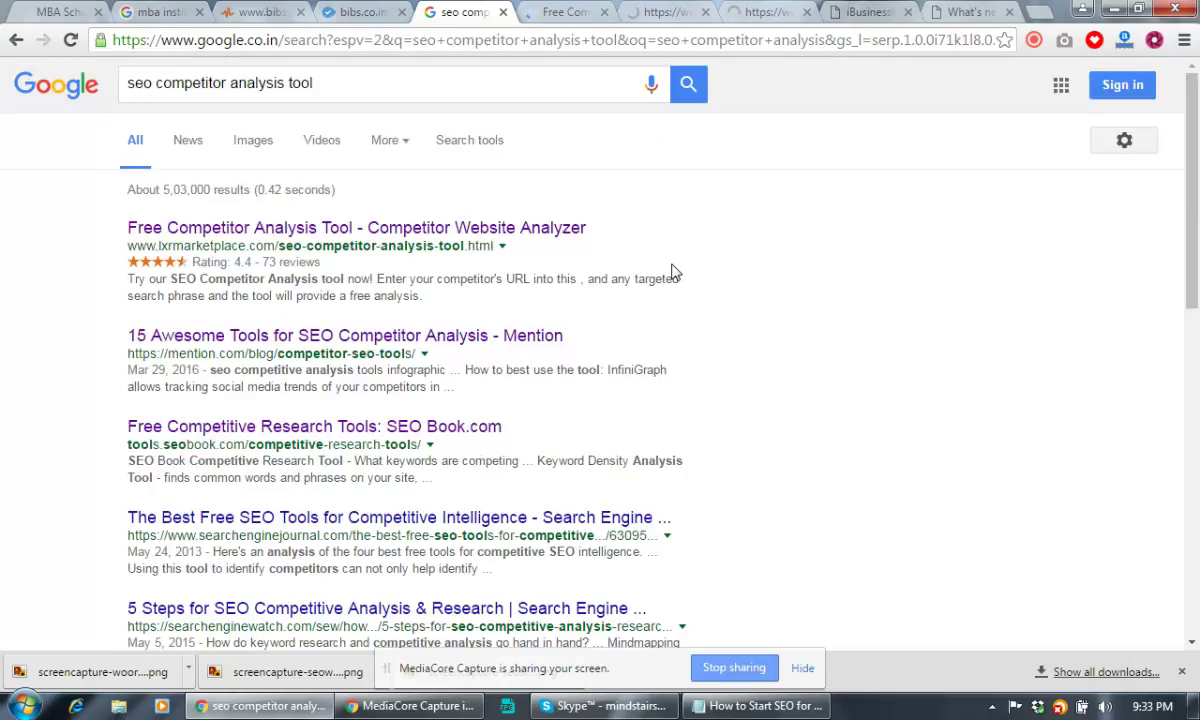
Step: Replace the current Google query with "website seo comparison website" and run the search
click(153, 83)
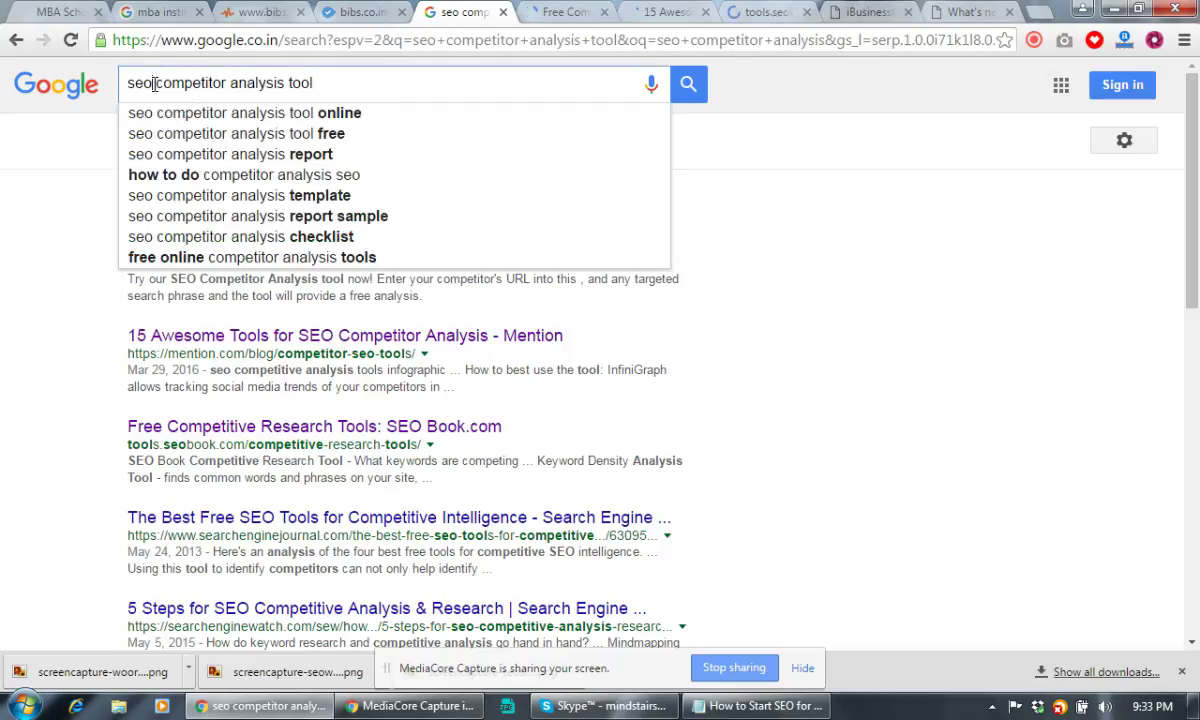
drag(154, 83, 359, 80)
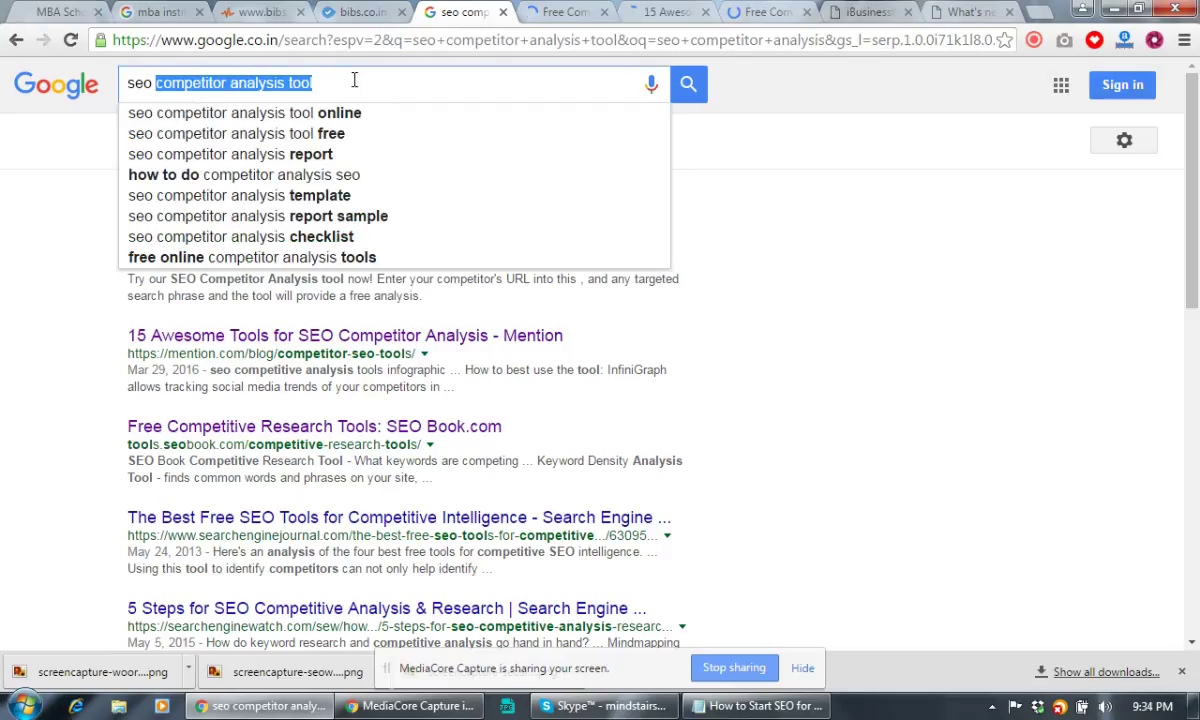
key(BackSpace)
key(BackSpace)
key(BackSpace)
key(BackSpace)
text(website )
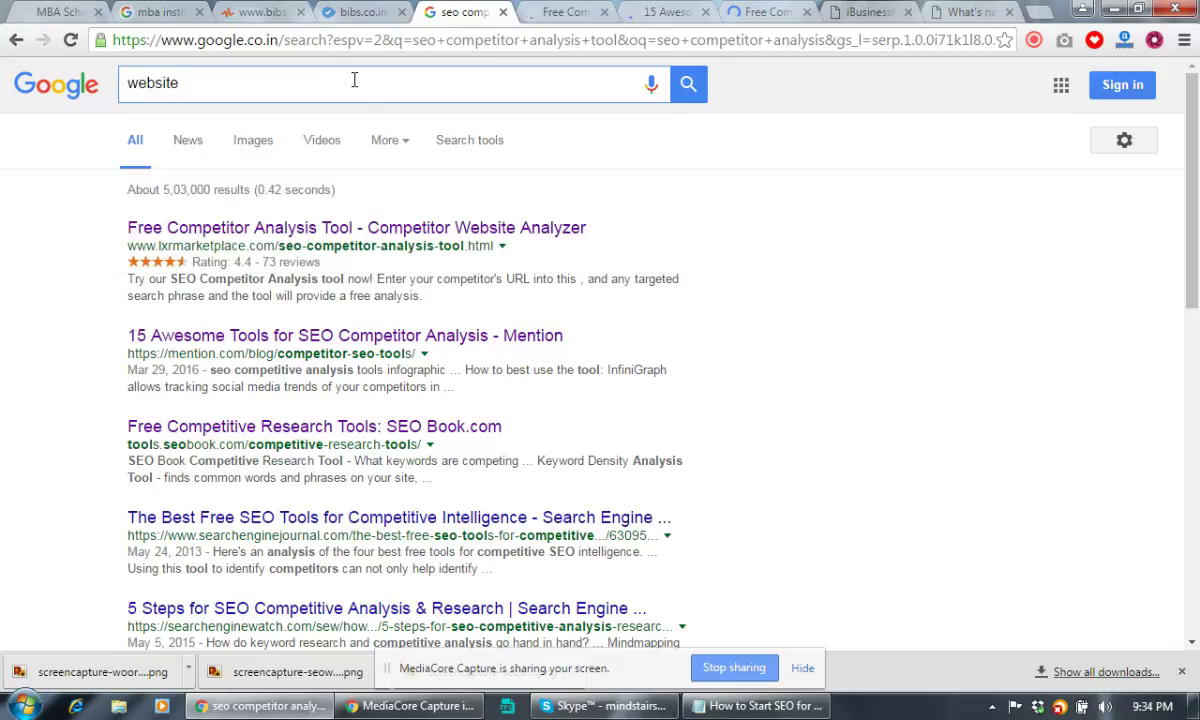
text(seo compari)
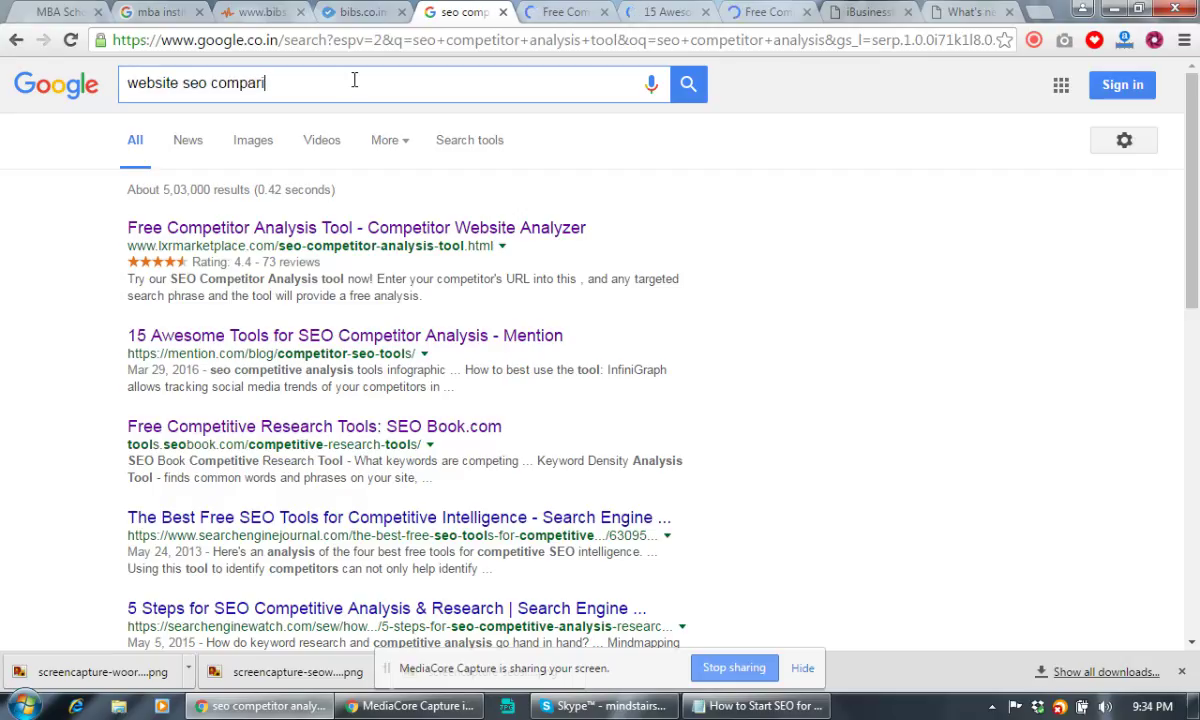
text(son website)
key(Return)
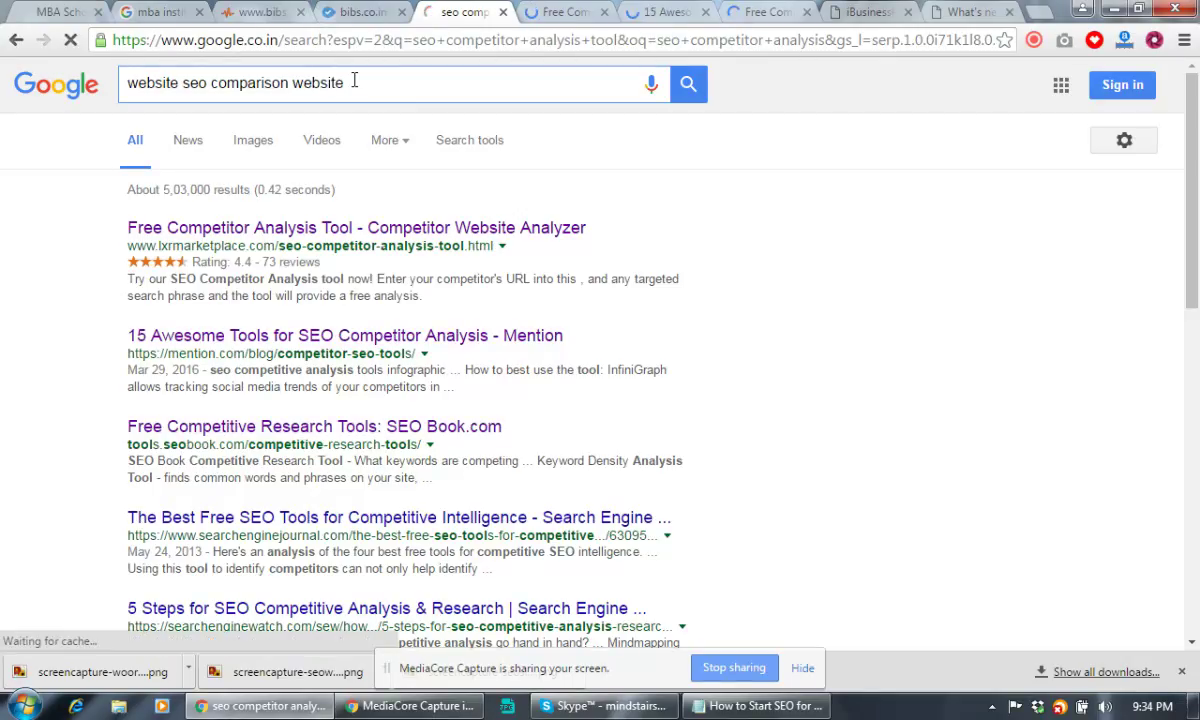
Step: Open the Side-by-Side SEO Comparison Tool and Site Comparison - SEO Audit results in new tabs
click(562, 11)
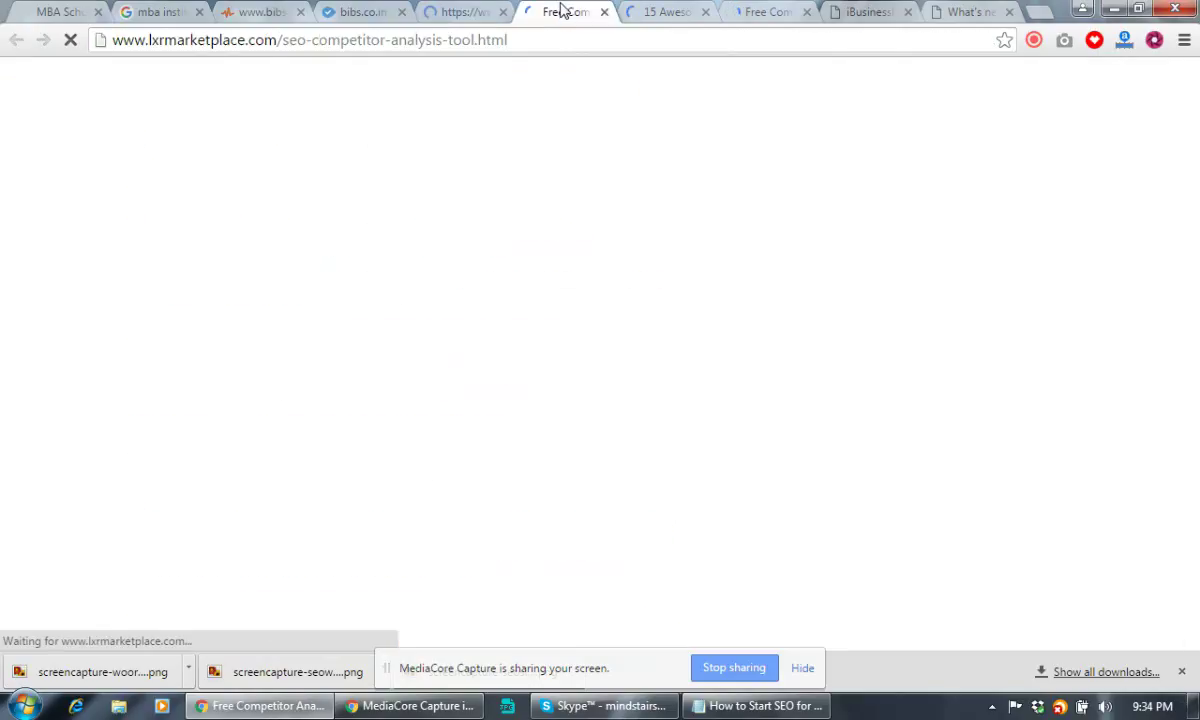
click(470, 10)
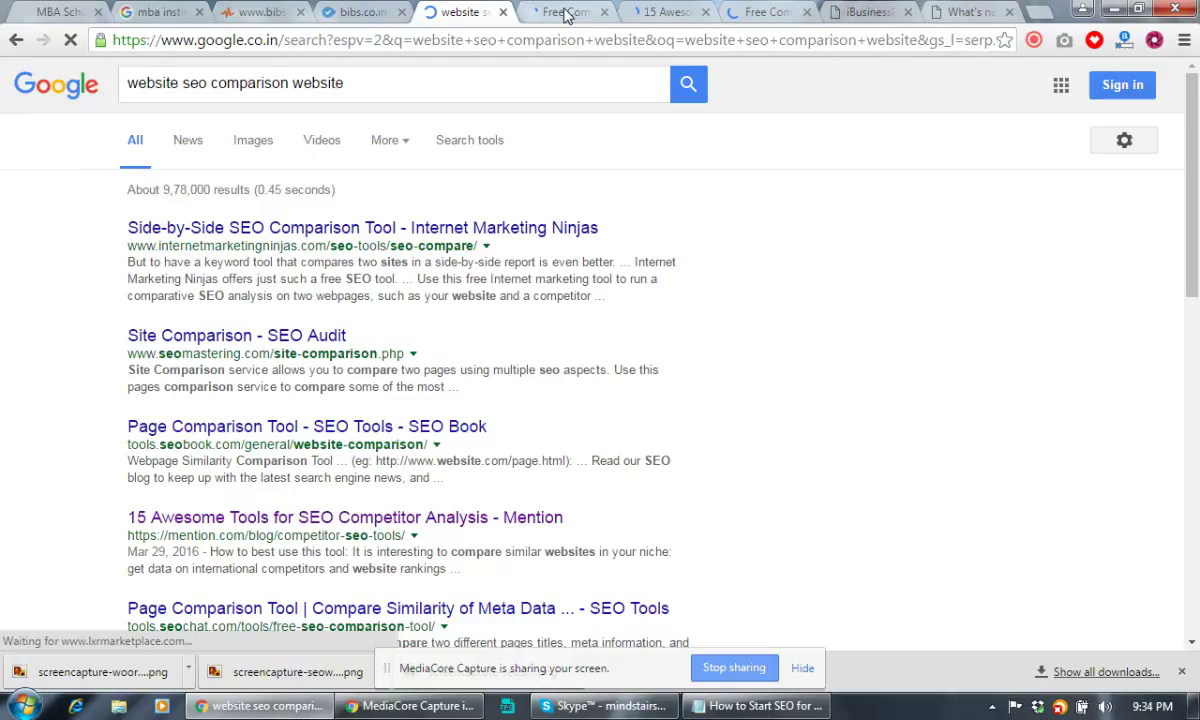
right_click(388, 229)
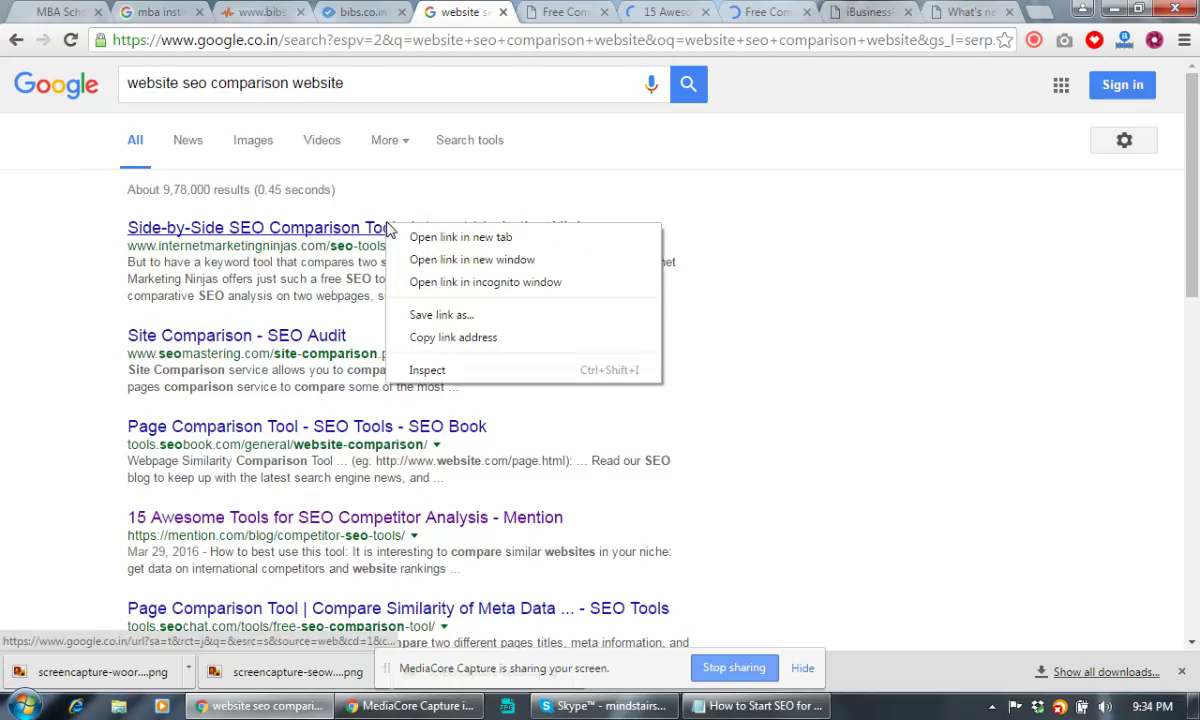
click(460, 237)
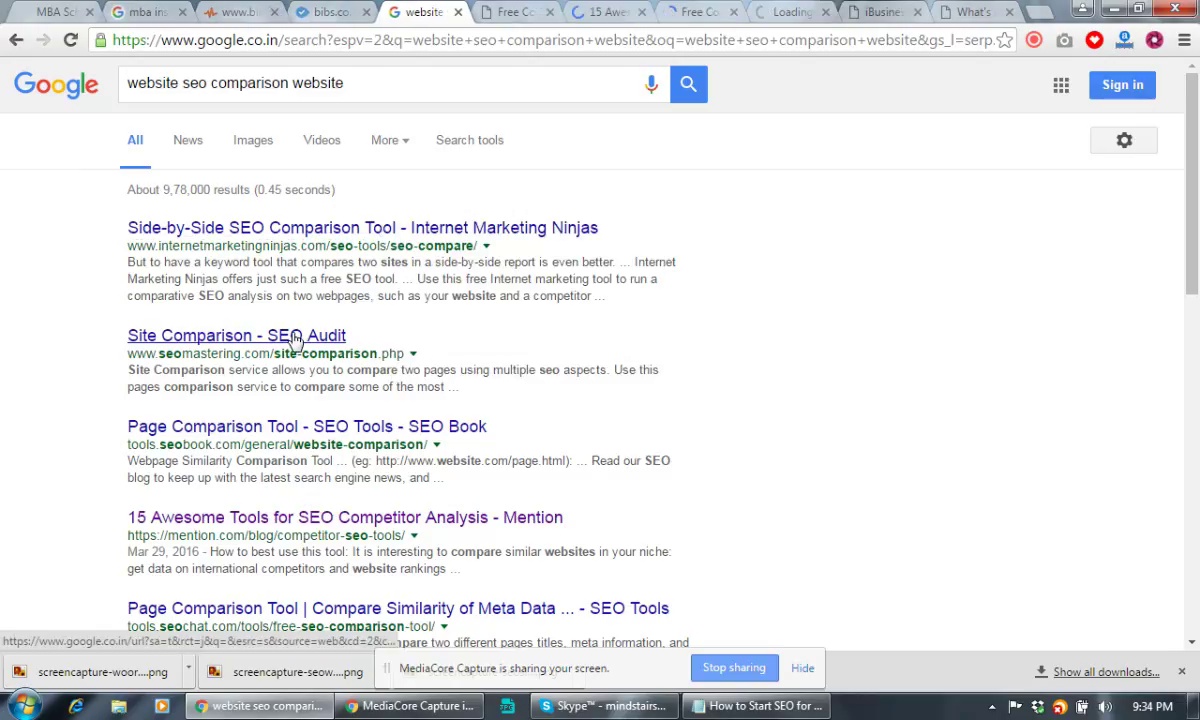
middle_click(295, 338)
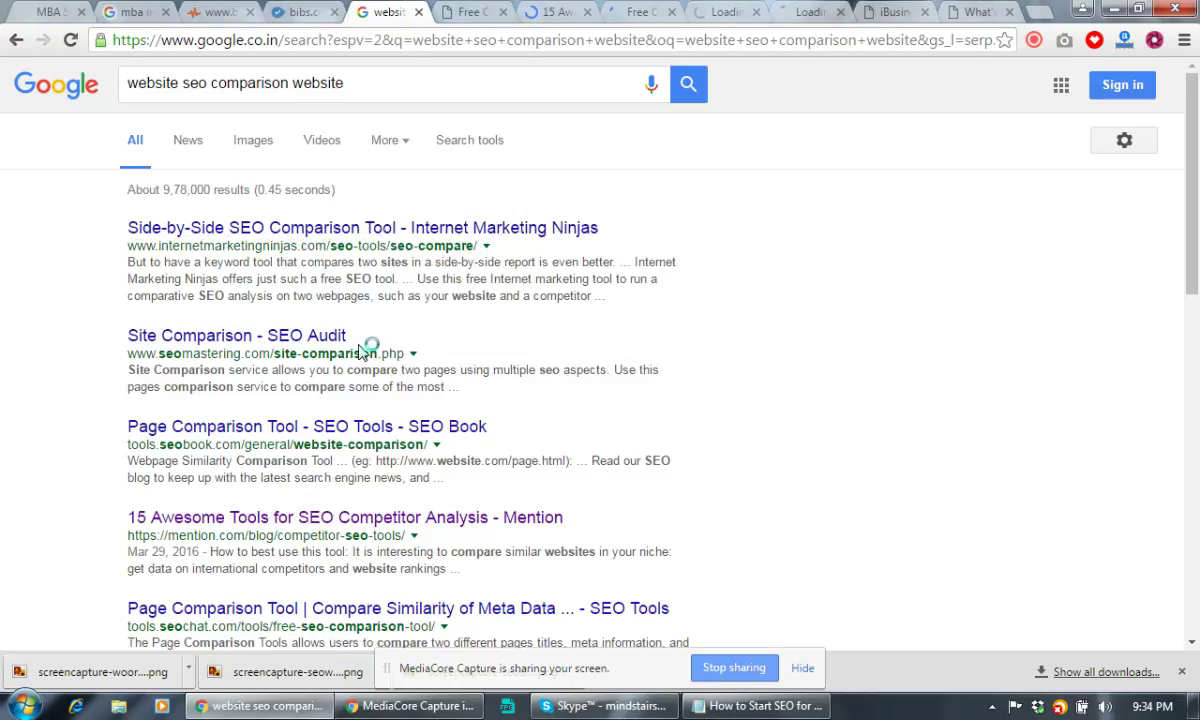
Step: Examine the LXR Marketplace Competitor Analysis tool, including its URL and search phrase fields and its usage instructions
click(478, 10)
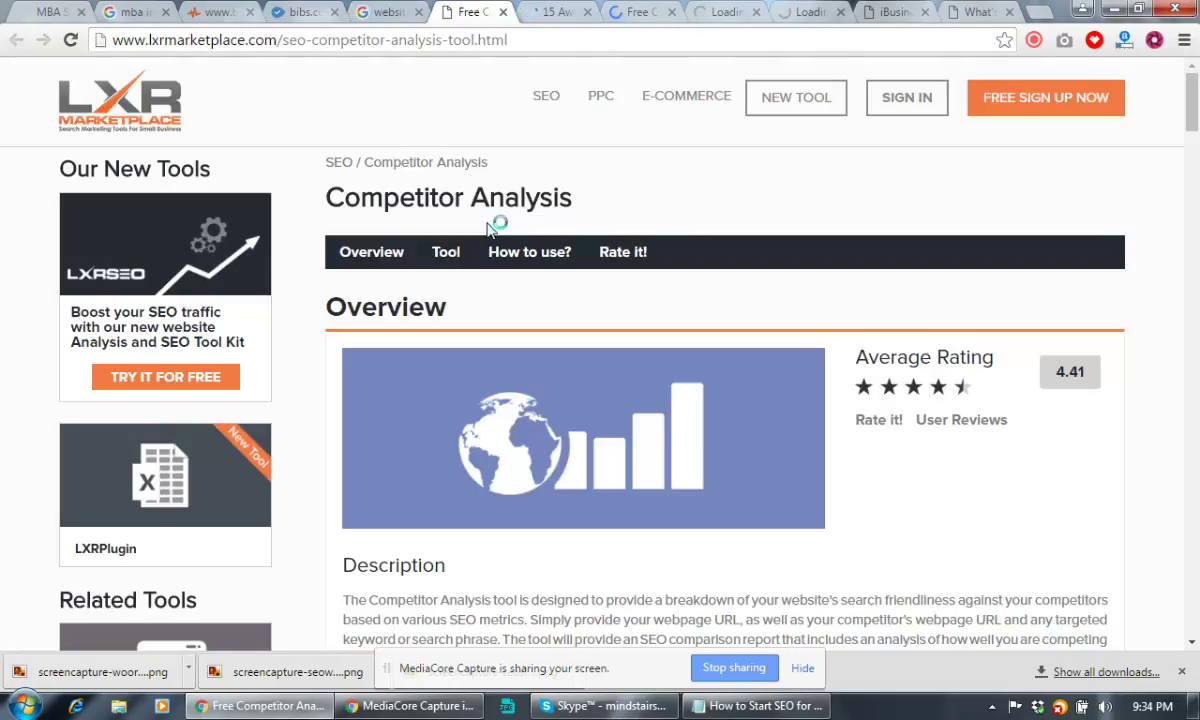
click(1195, 148)
drag(1195, 148, 1195, 191)
click(725, 158)
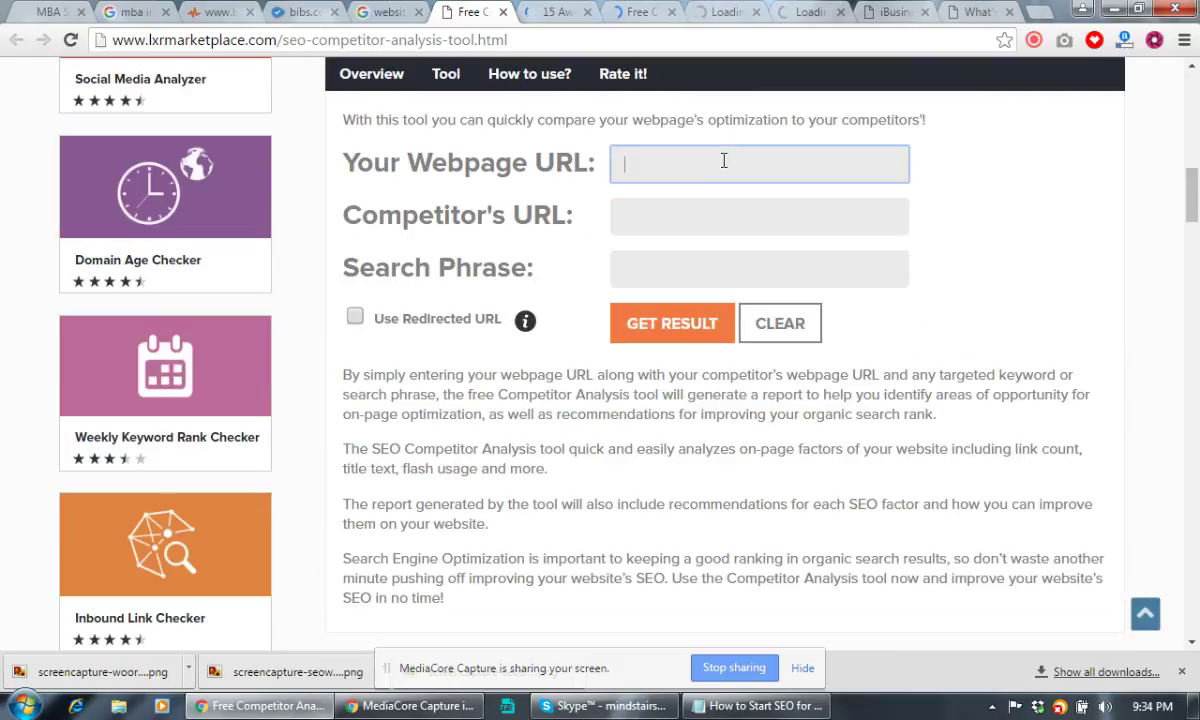
click(692, 224)
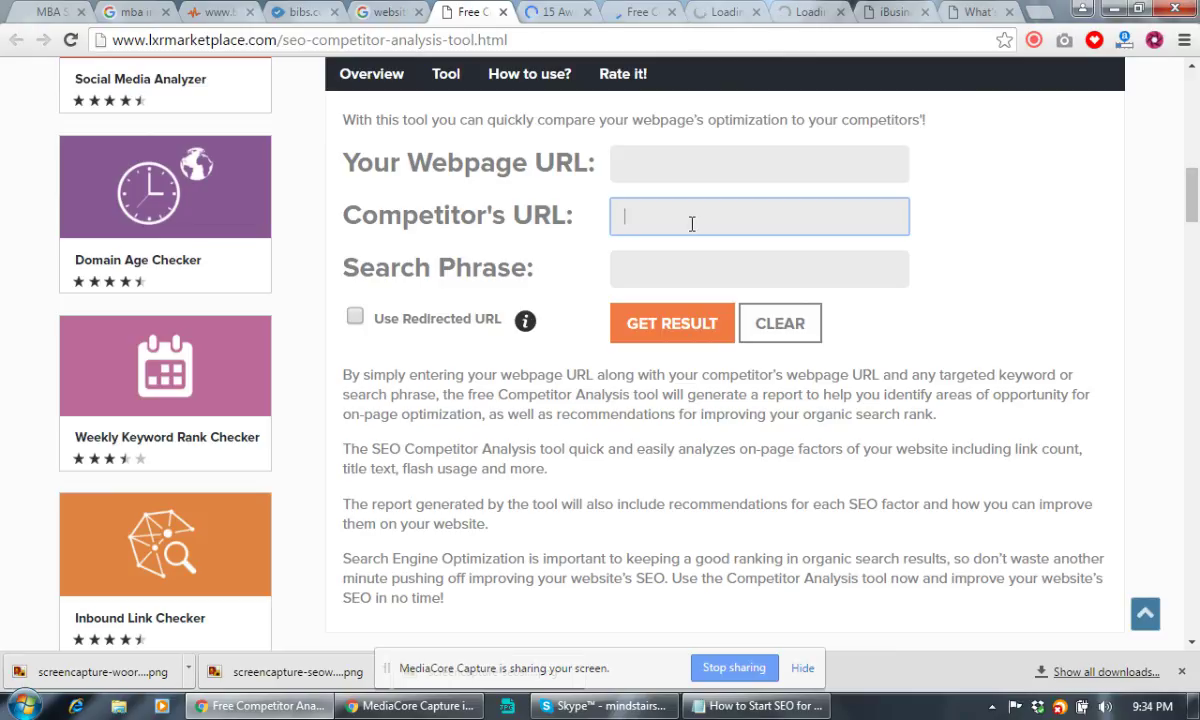
scroll(692, 224, down, 6)
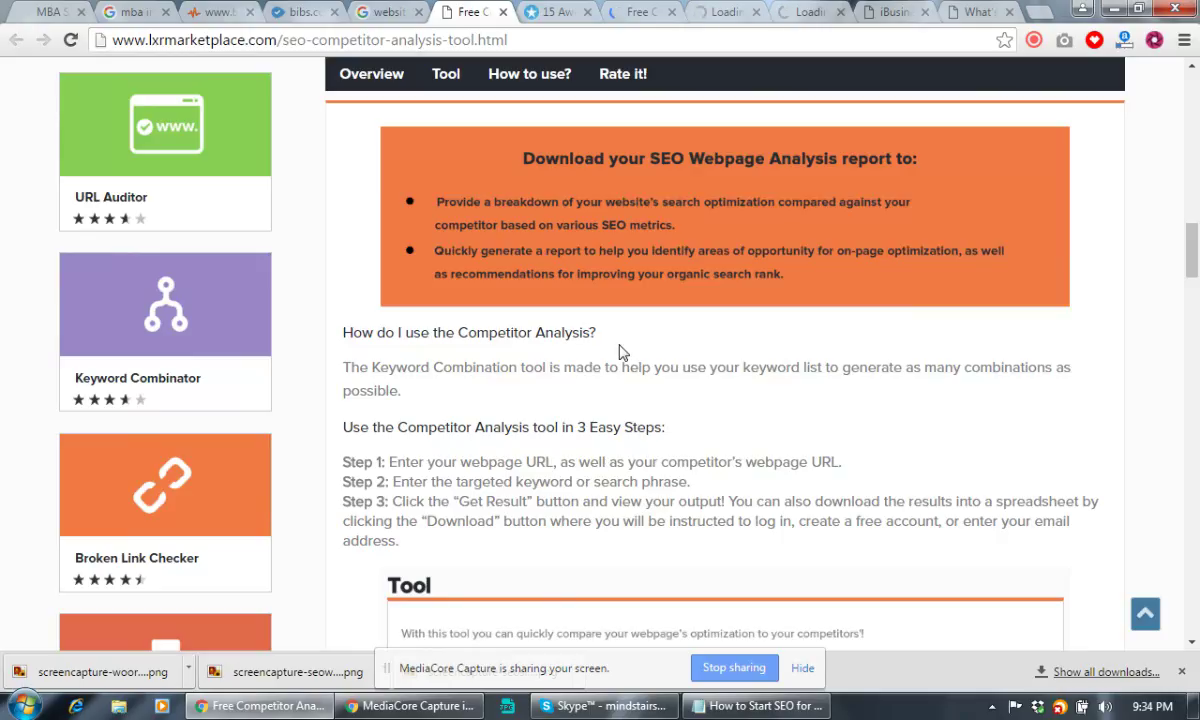
Step: Skim the Mention article on 15 SEO competitor analysis tools and the SEO Book competitive research tools page
click(560, 14)
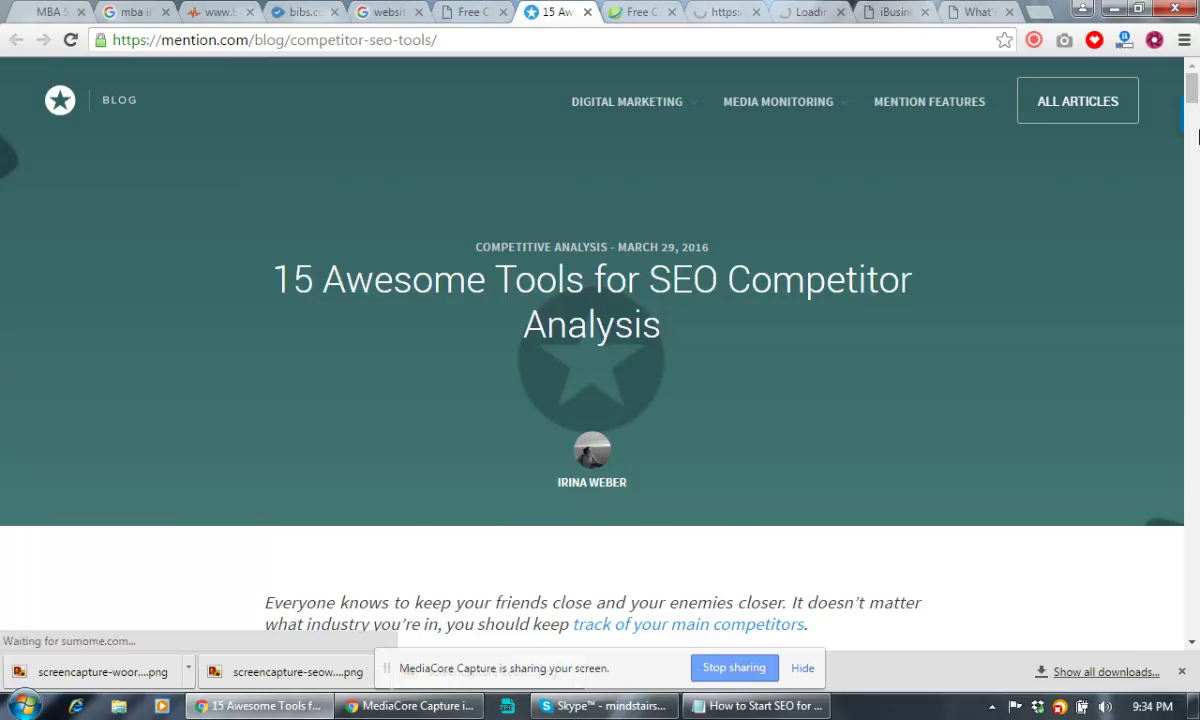
click(1197, 150)
click(1197, 170)
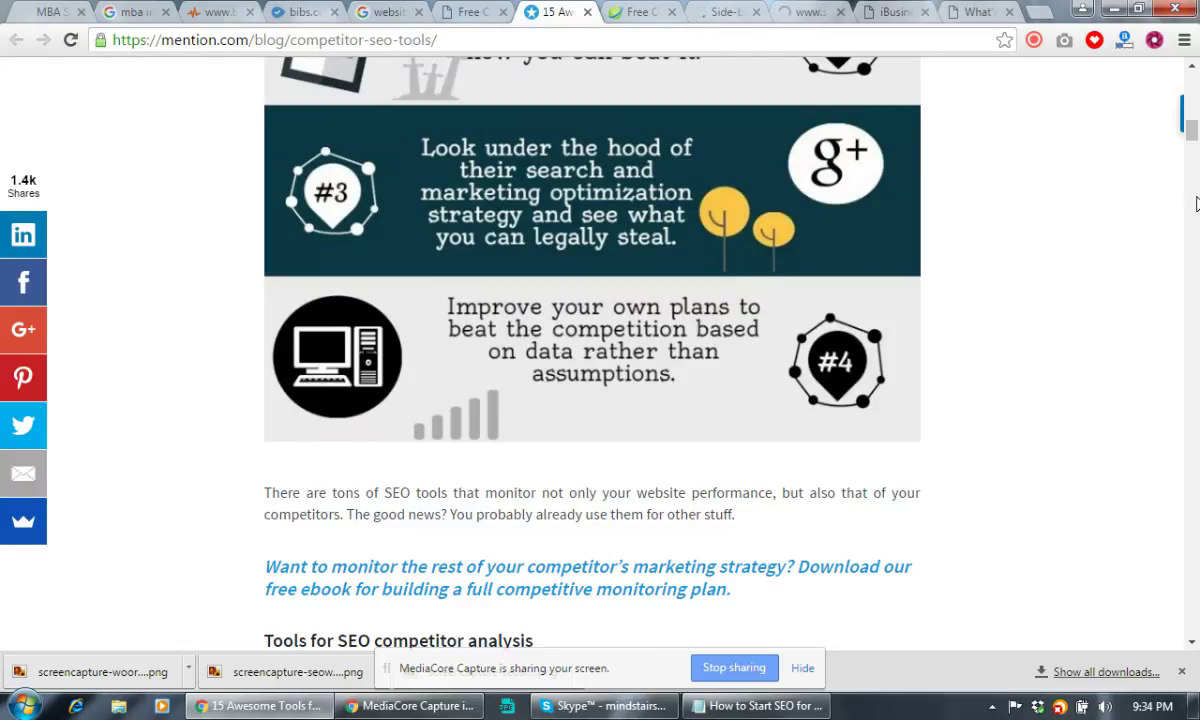
click(614, 14)
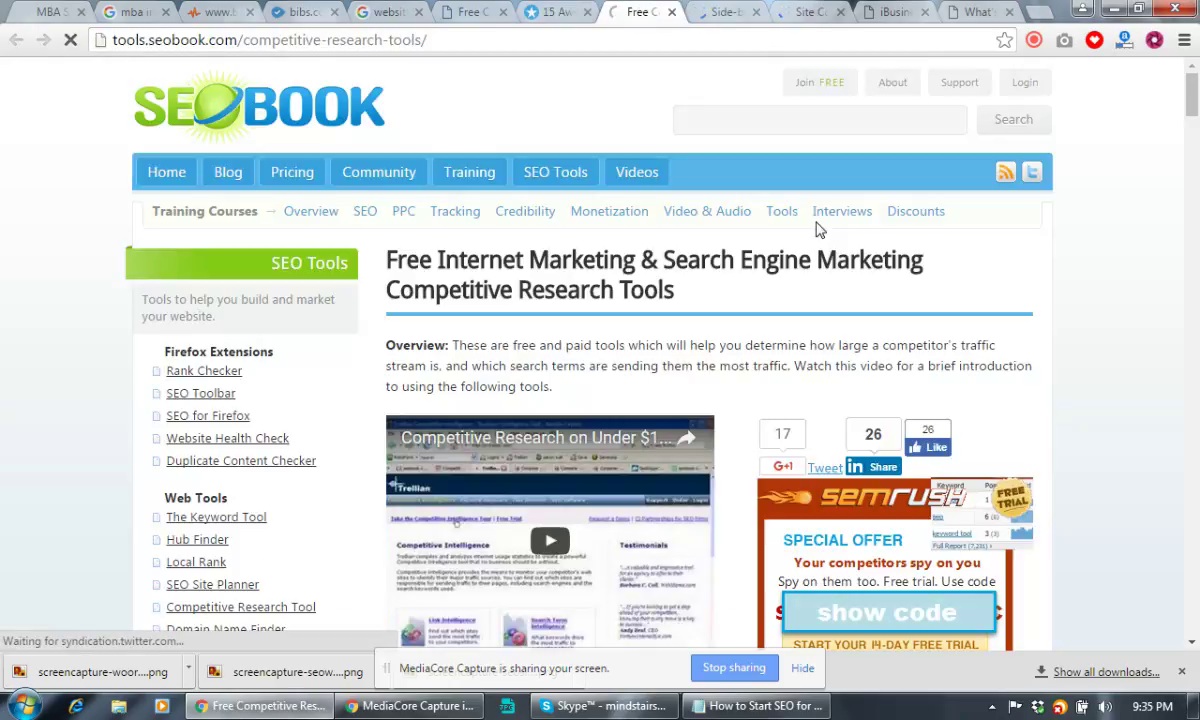
scroll(888, 278, down, 1)
scroll(888, 278, down, 10)
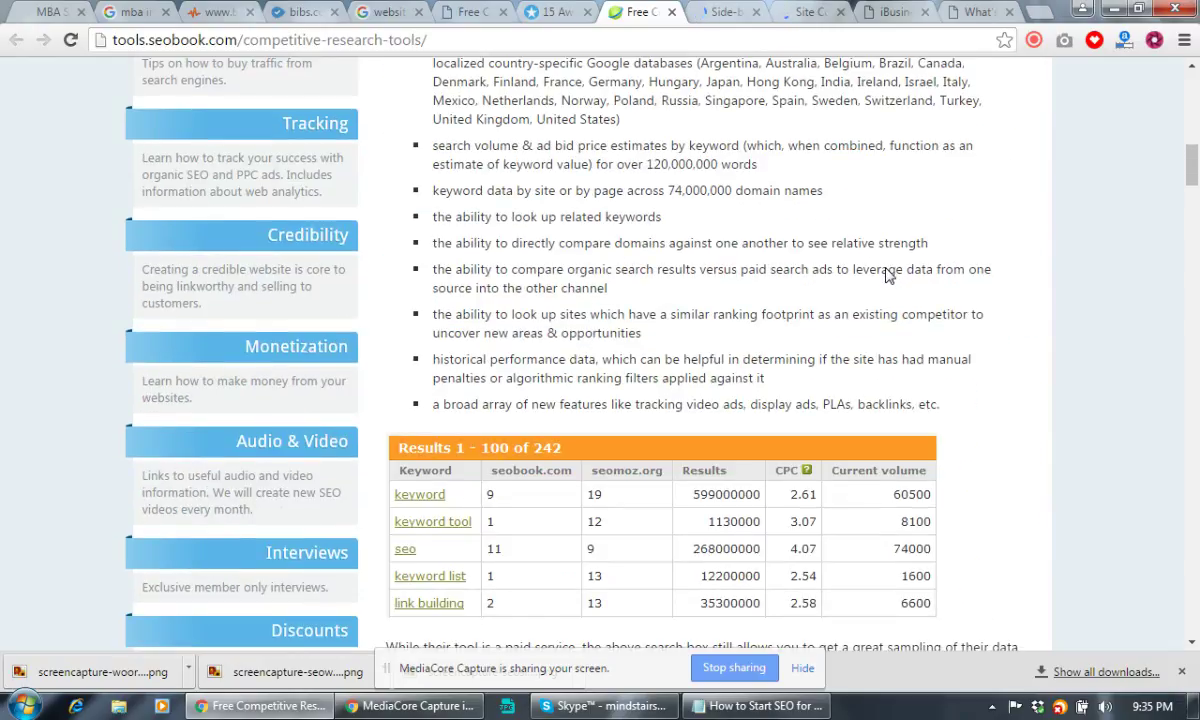
Step: Examine the Side-by-Side SEO Comparison Tool's URL entry instructions and feature list, and glance at the SEOmastering Site Comparison form
click(730, 8)
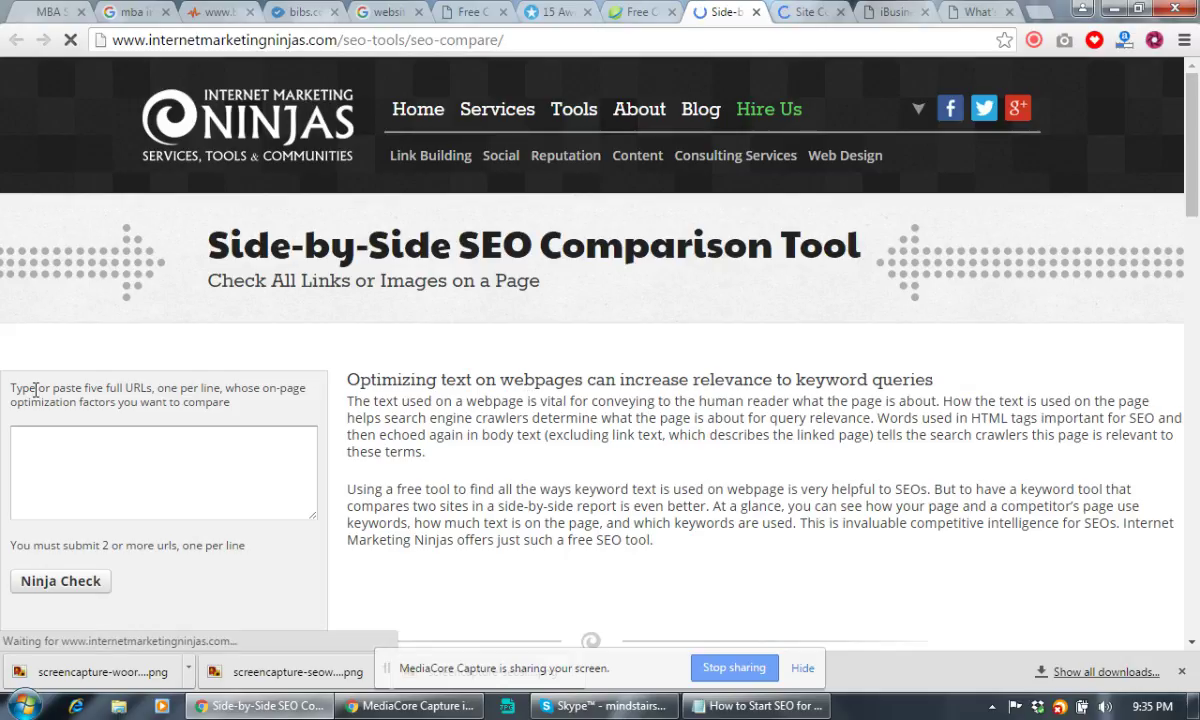
drag(36, 390, 256, 398)
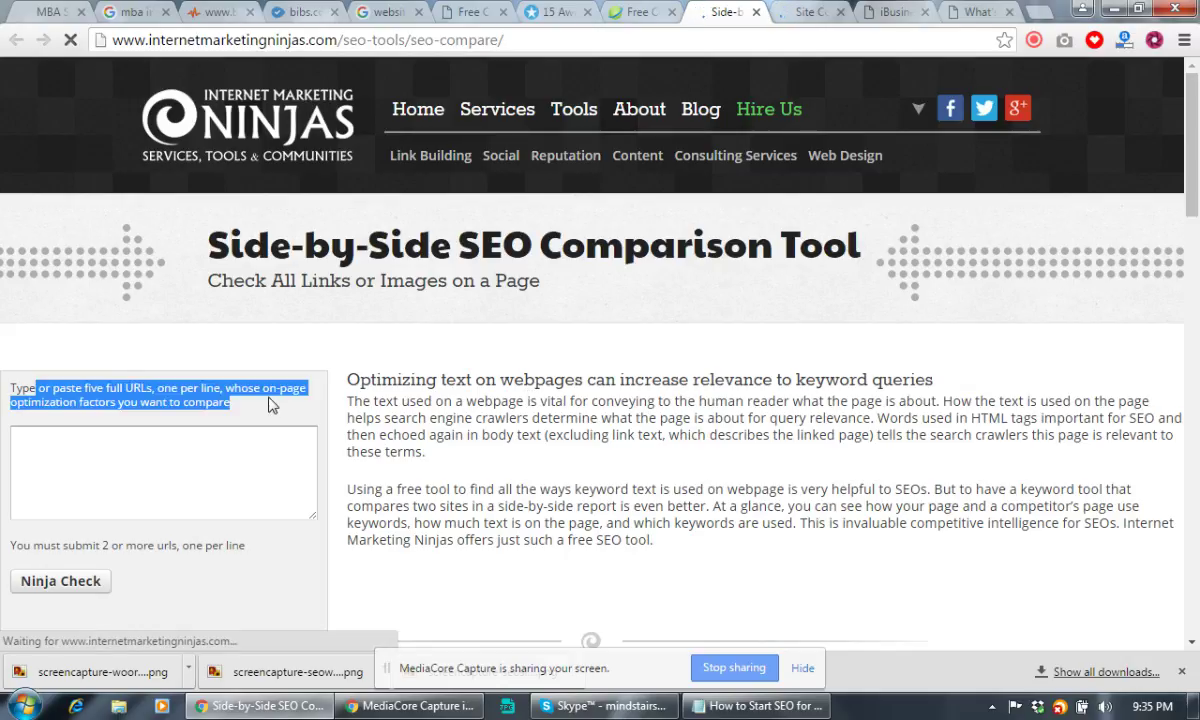
click(90, 466)
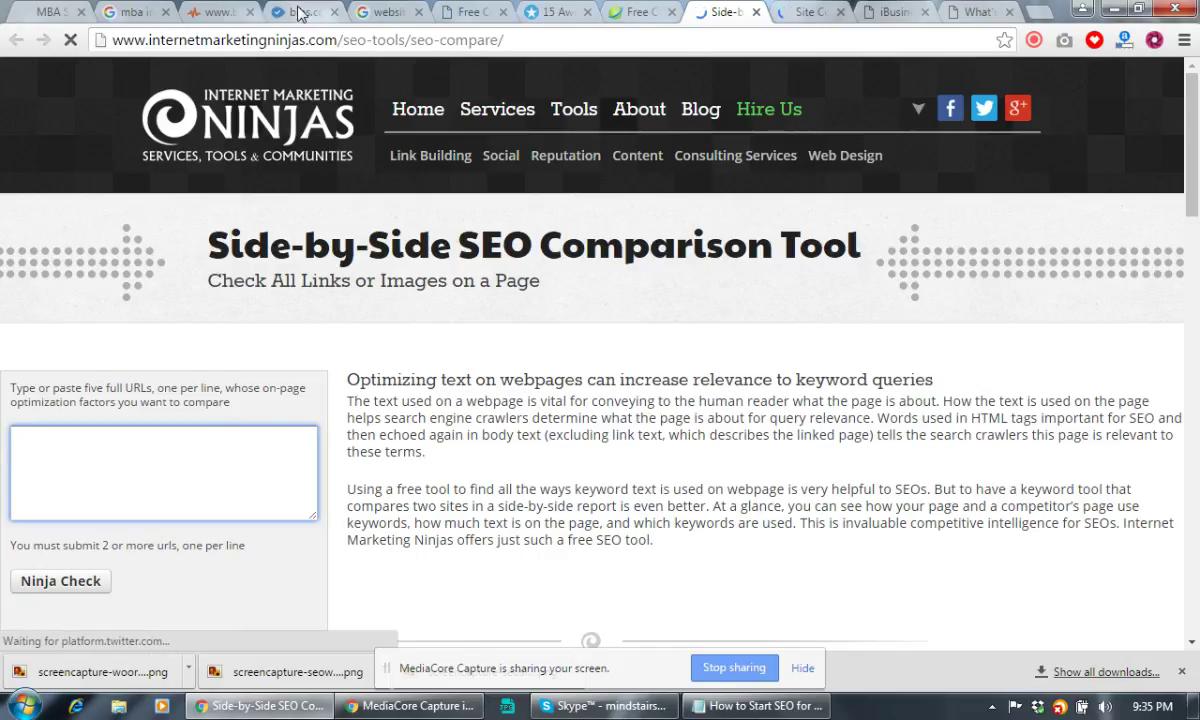
click(218, 12)
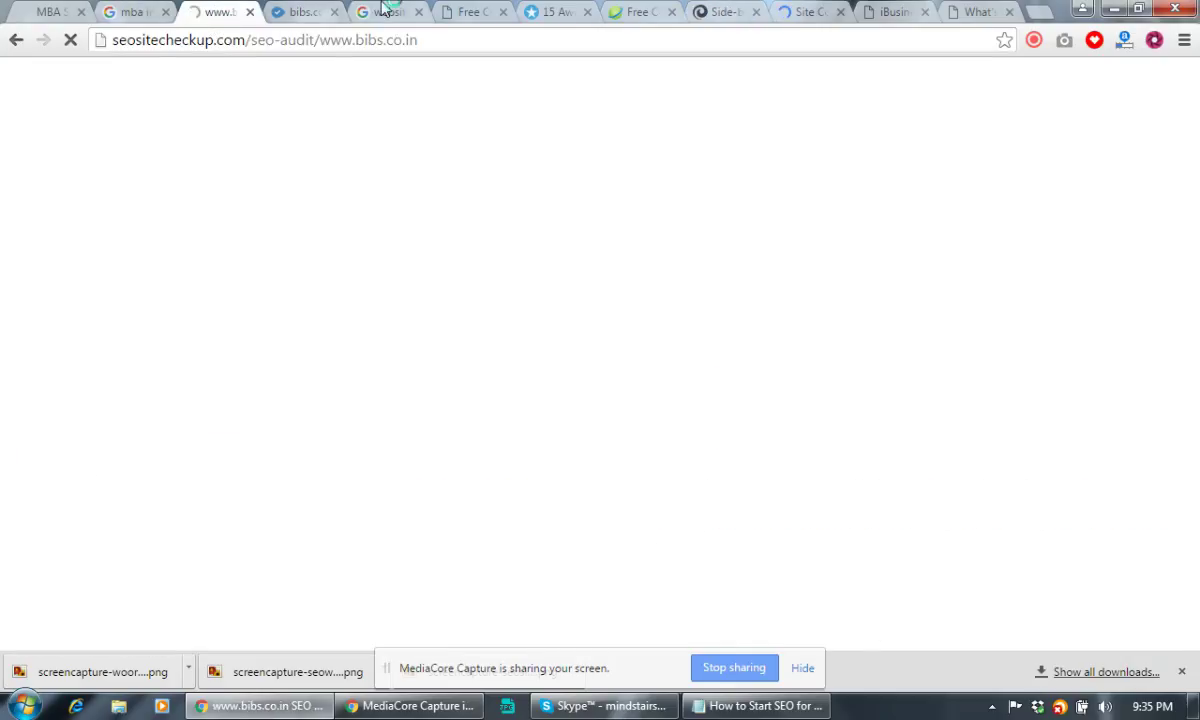
click(722, 12)
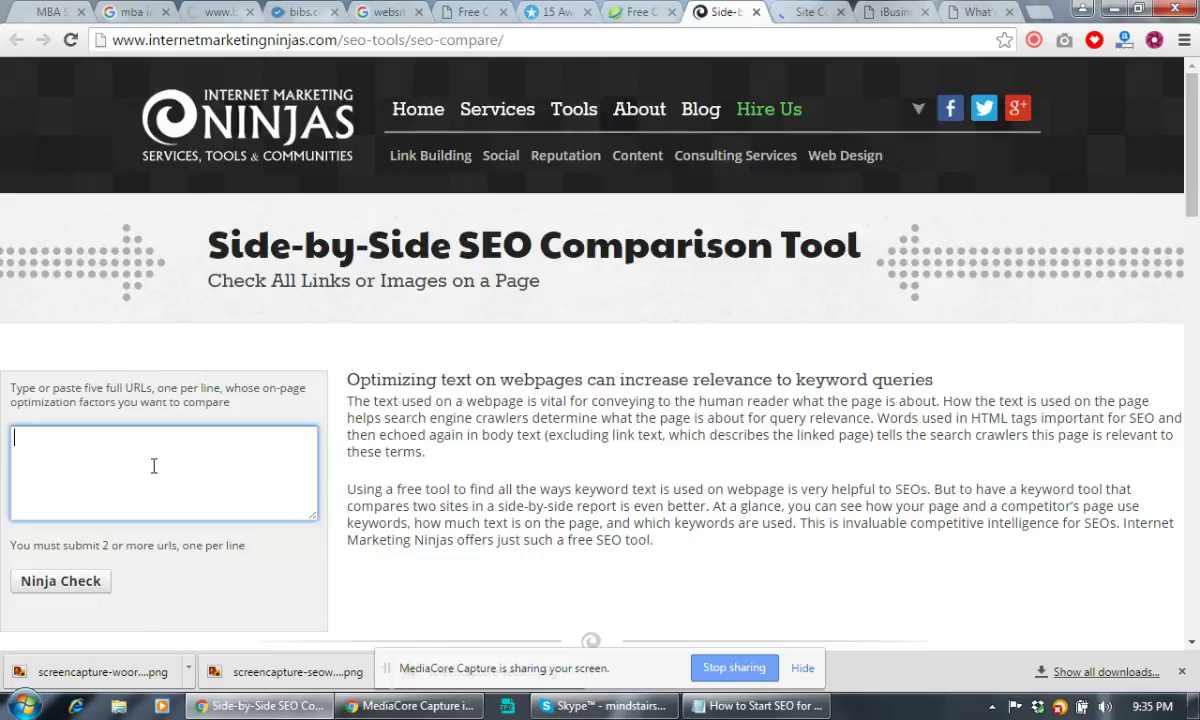
scroll(560, 395, down, 6)
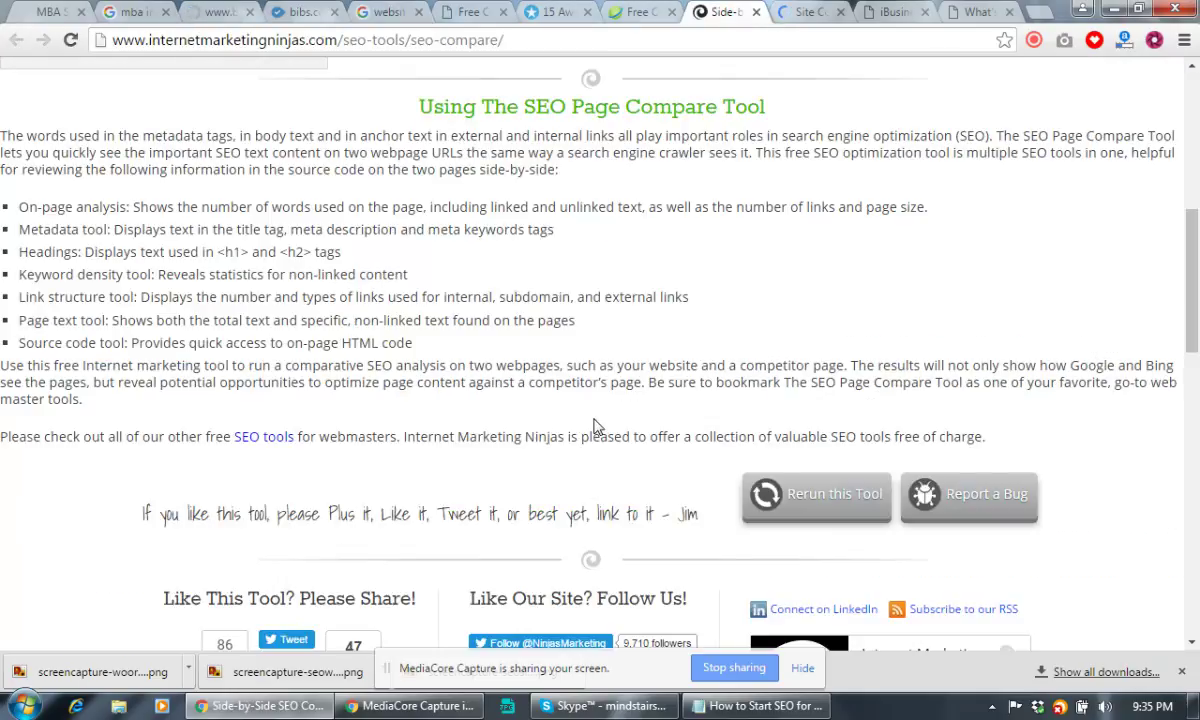
click(803, 12)
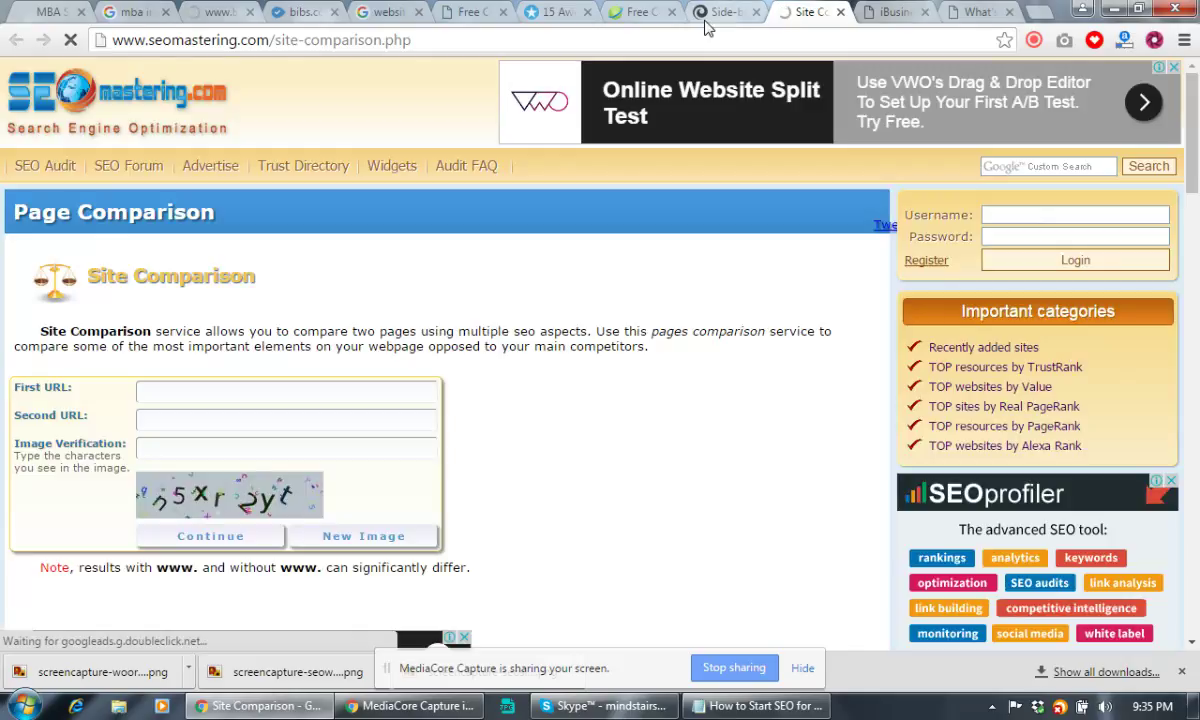
click(712, 12)
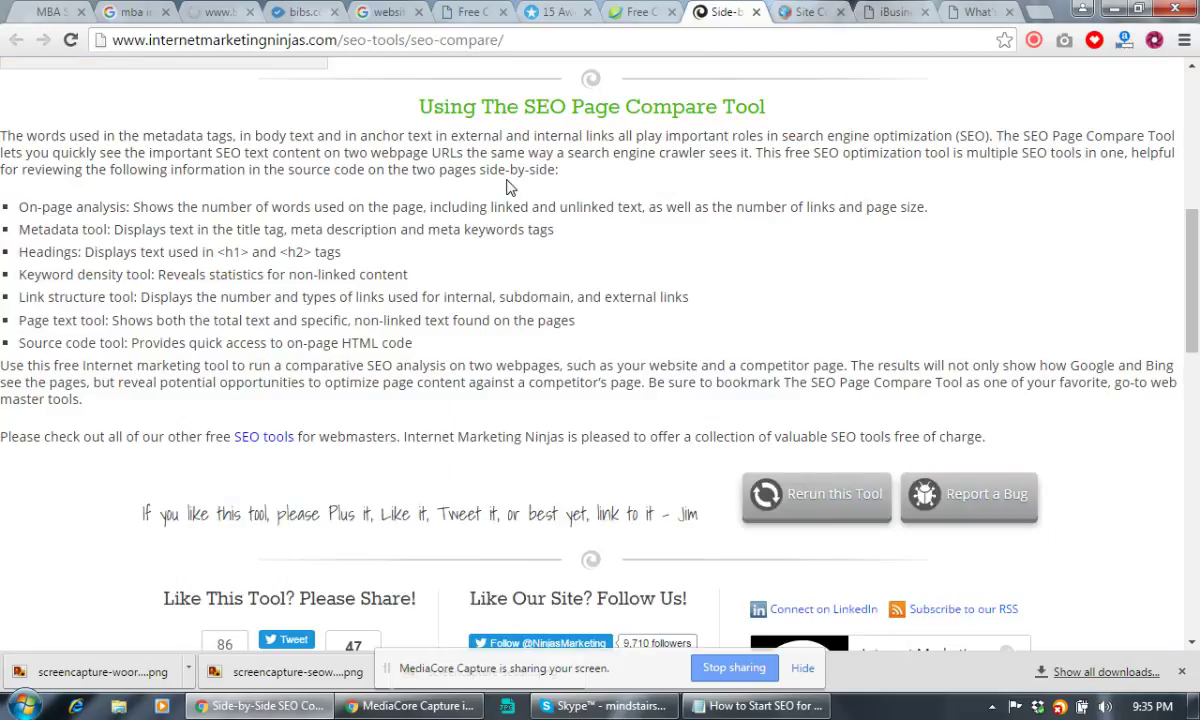
scroll(507, 186, up, 5)
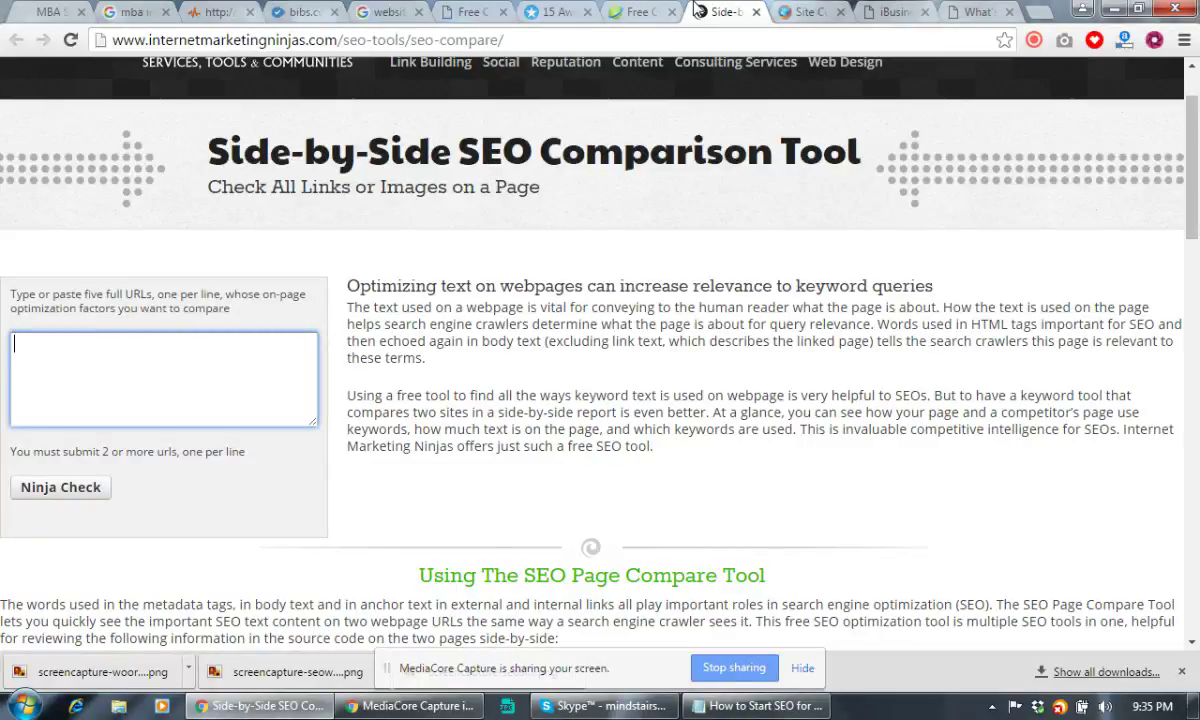
Step: Check the Site Comparison page once more and close both iBusinessPromoter pages
click(820, 14)
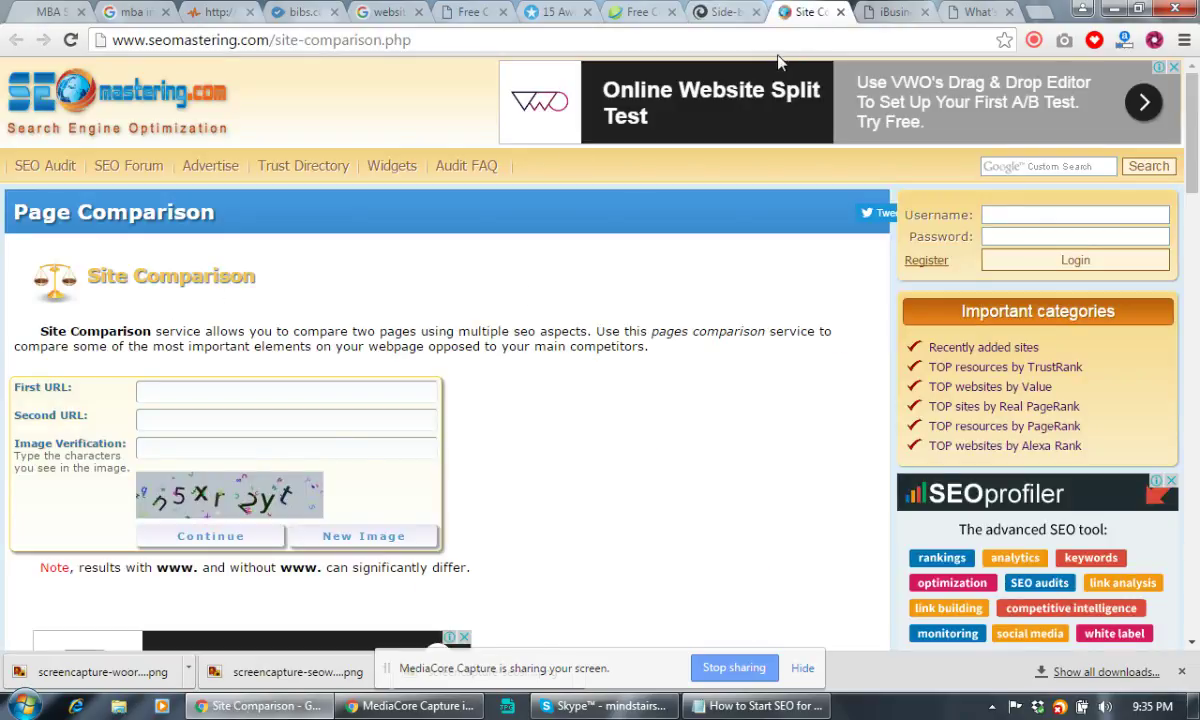
key(ctrl+Tab)
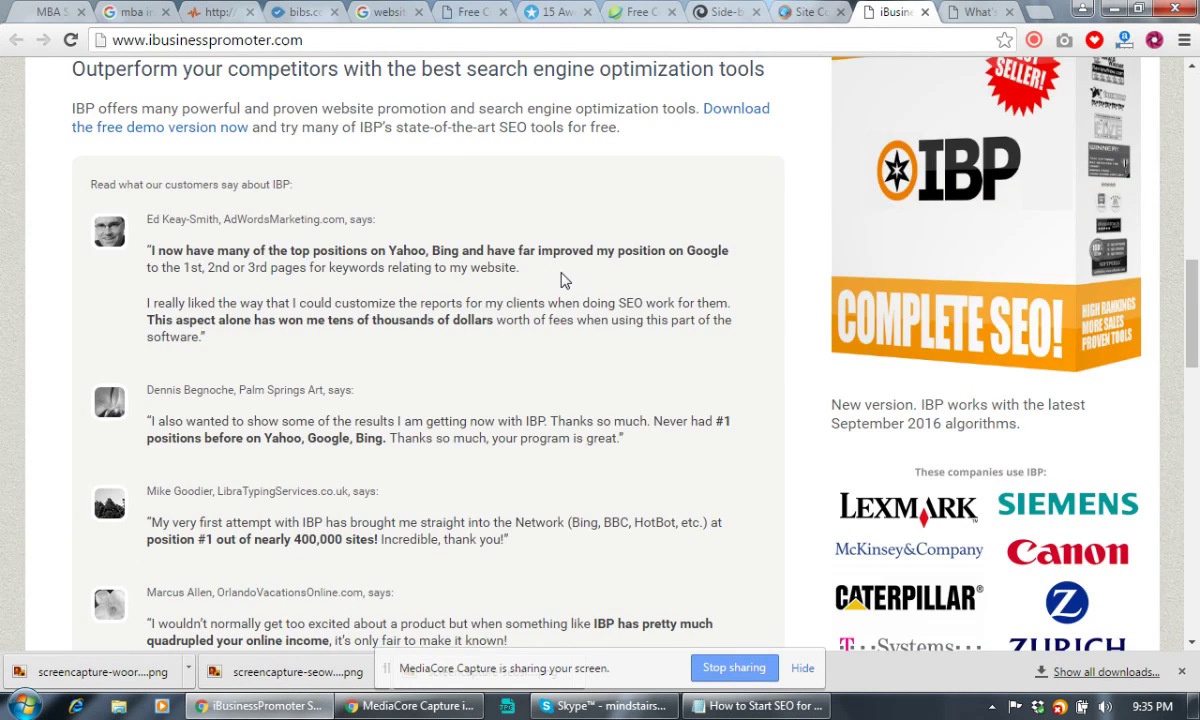
scroll(563, 280, up, 5)
click(925, 12)
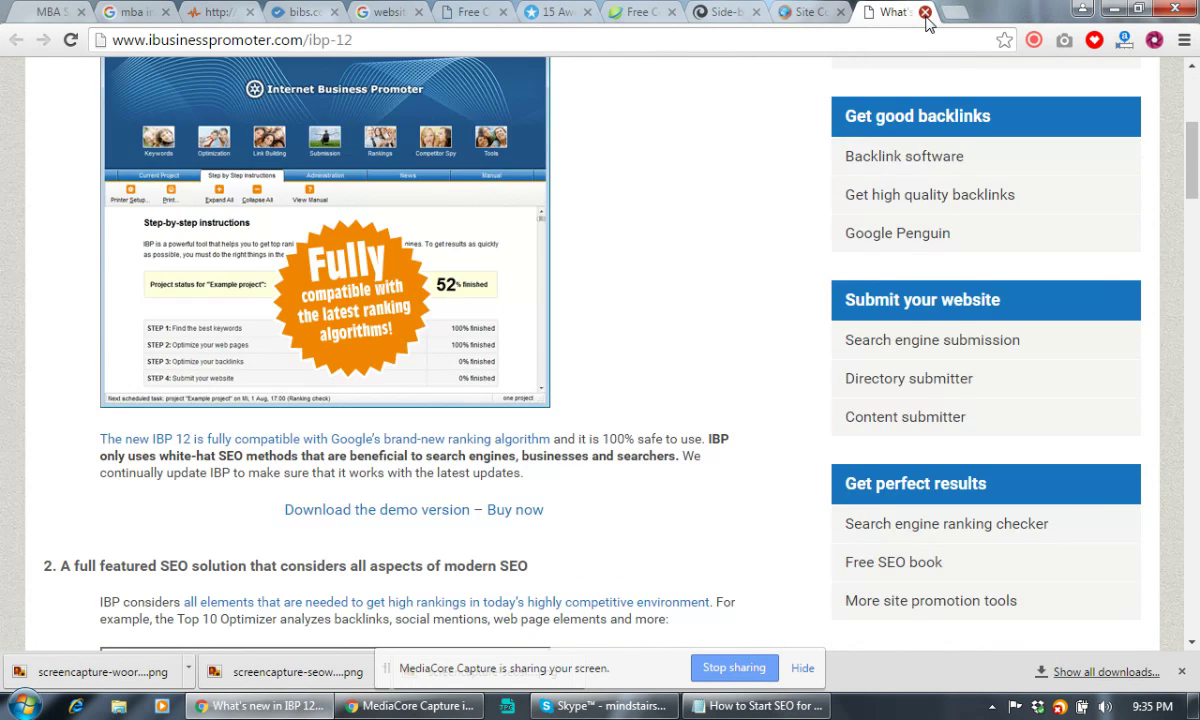
click(925, 12)
Step: Skim SEO Book's list of competitive research tools, revisit the Side-by-Side SEO Comparison Tool, and switch to the training notes in Notepad
click(765, 16)
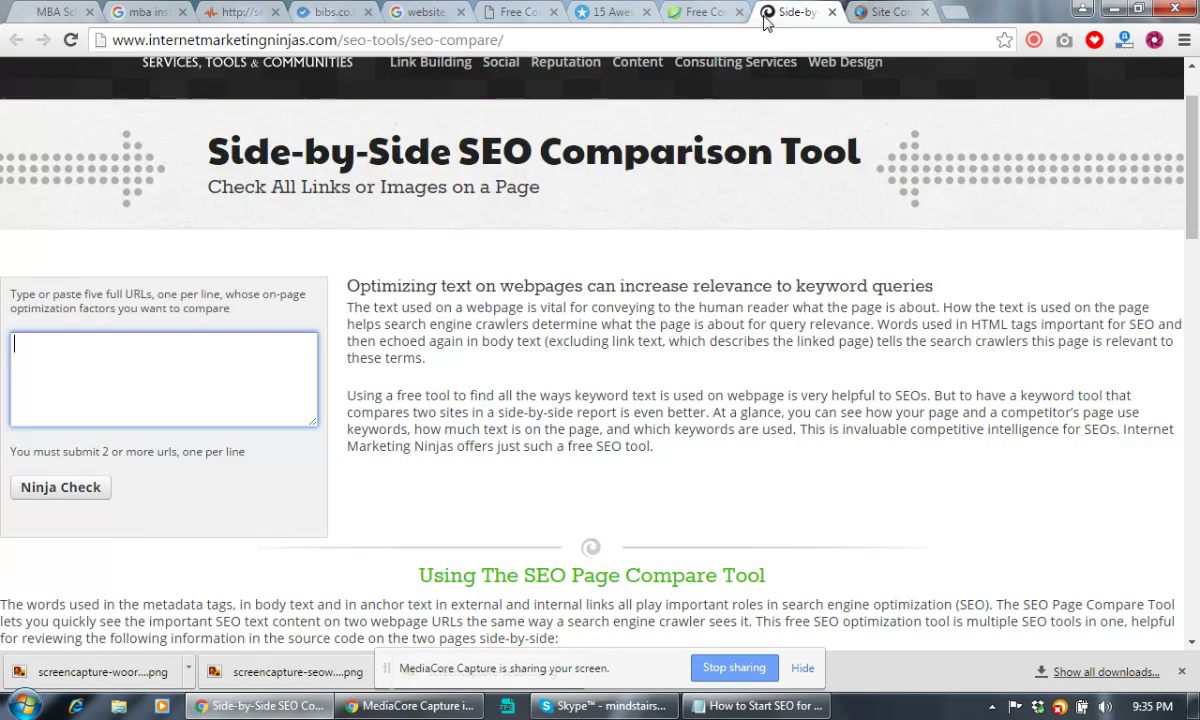
click(700, 12)
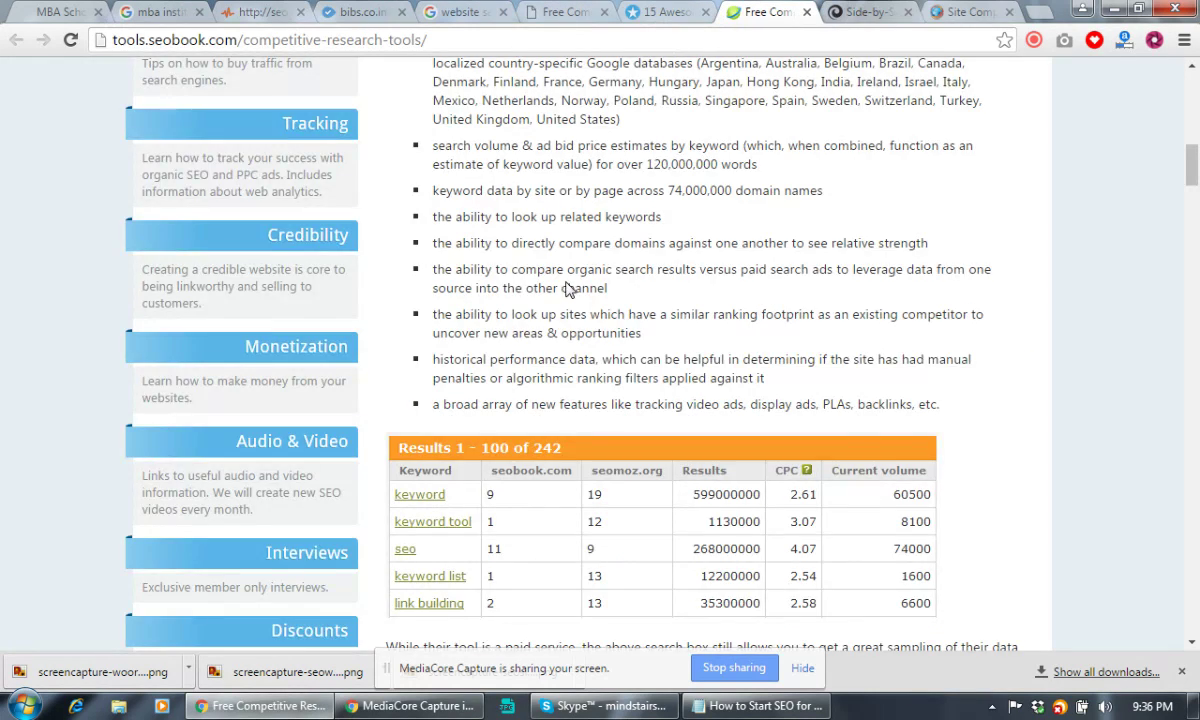
scroll(530, 284, down, 10)
scroll(568, 289, down, 20)
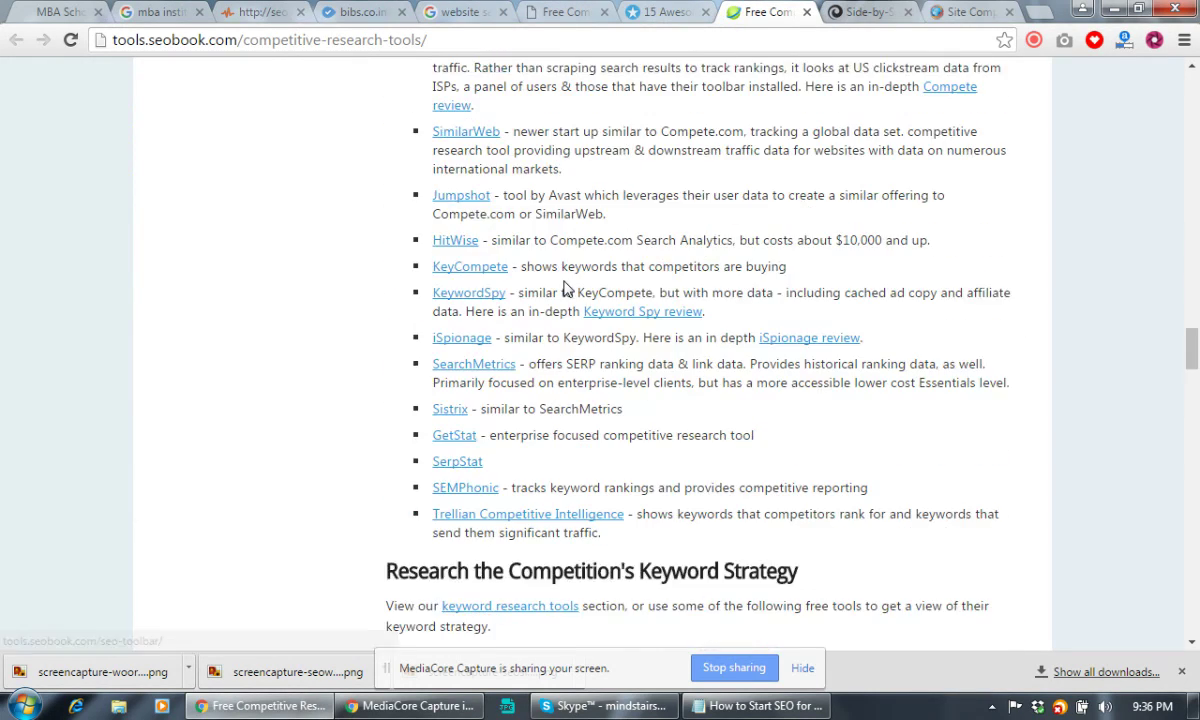
click(843, 14)
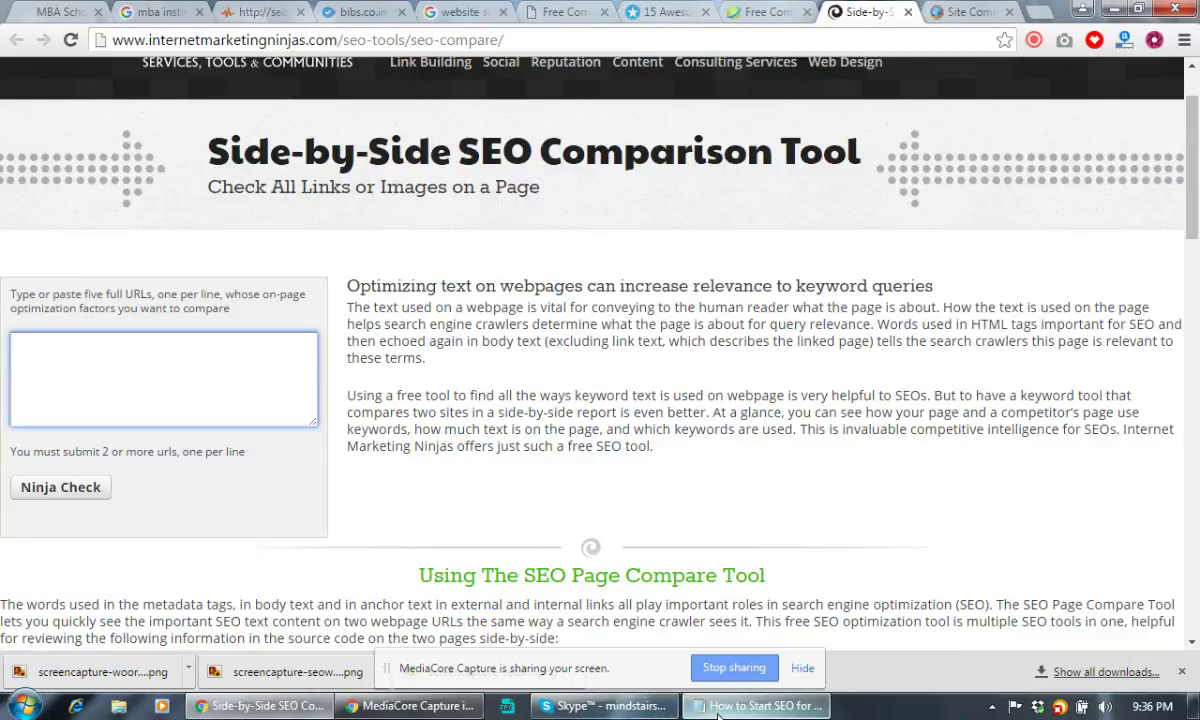
click(757, 706)
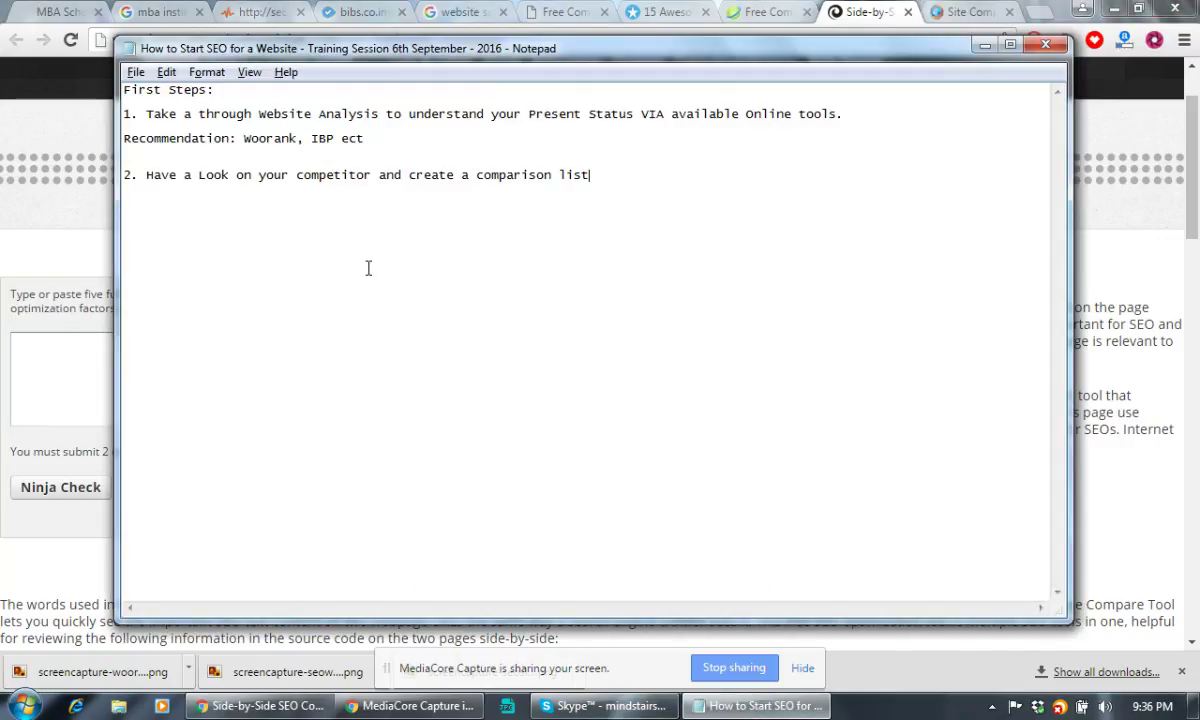
Step: Add the line "3. Backlink Analysis - Both your website and competitor" below the second point of the training notes
click(565, 174)
key(Return)
text(3. Backlink analysis)
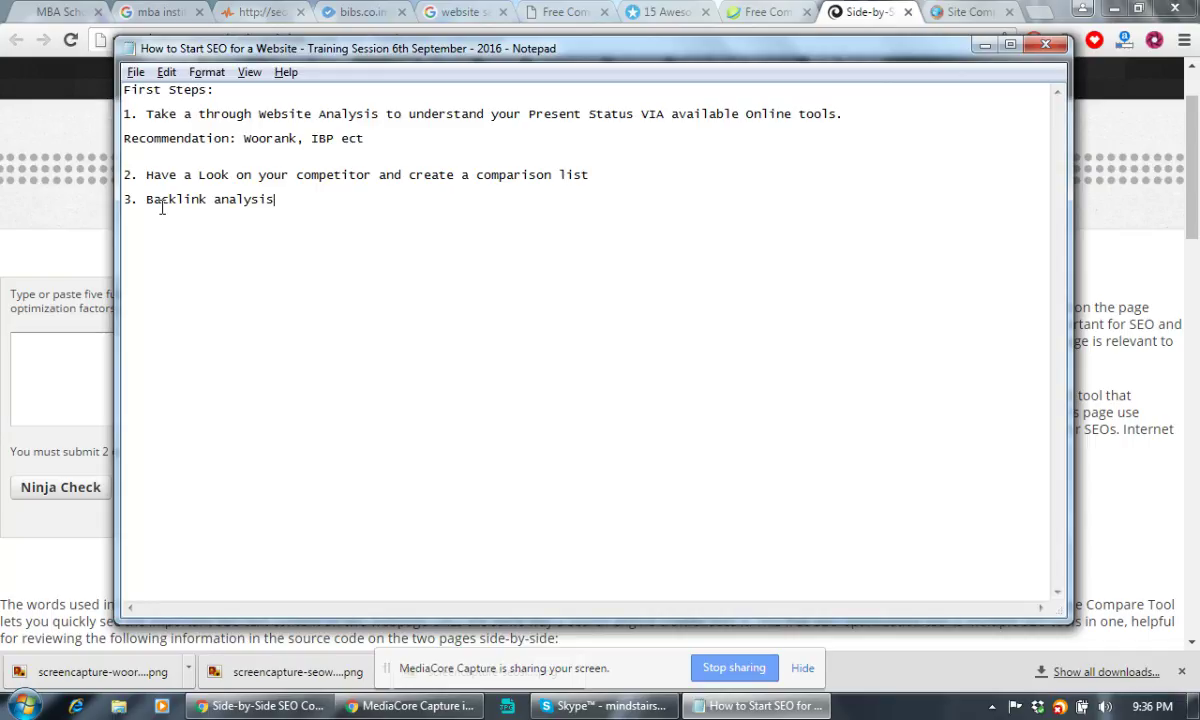
drag(207, 200, 221, 200)
text(A)
click(300, 205)
text(- Both)
text( yur)
text(our)
text( we)
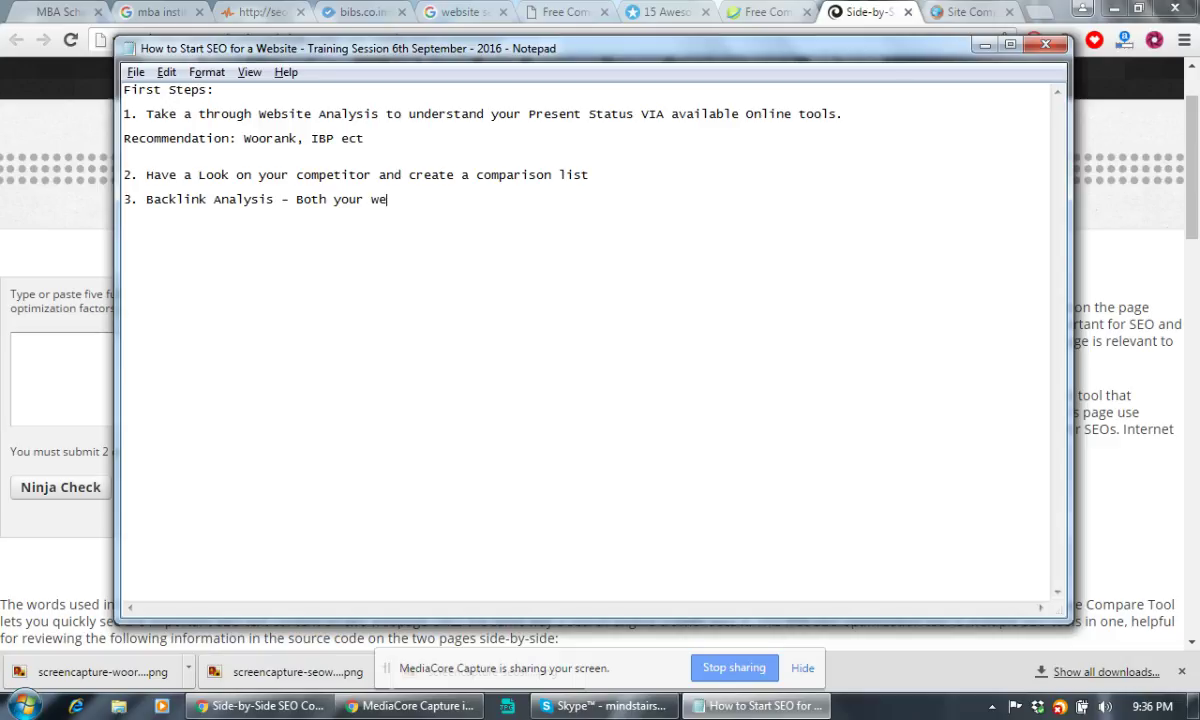
text(bsite and compet)
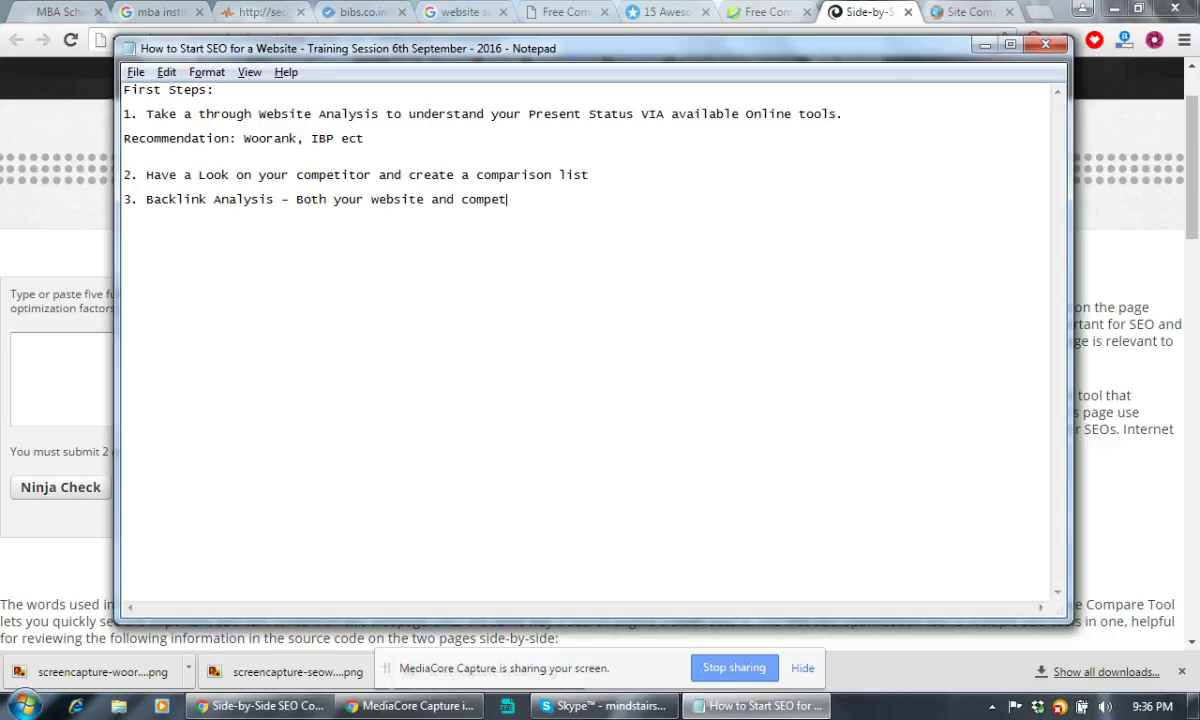
text(ito)
Step: Load backlinkwatch.com in a new Chrome tab, and append a dash to the backlink line in the Notepad notes
click(1040, 12)
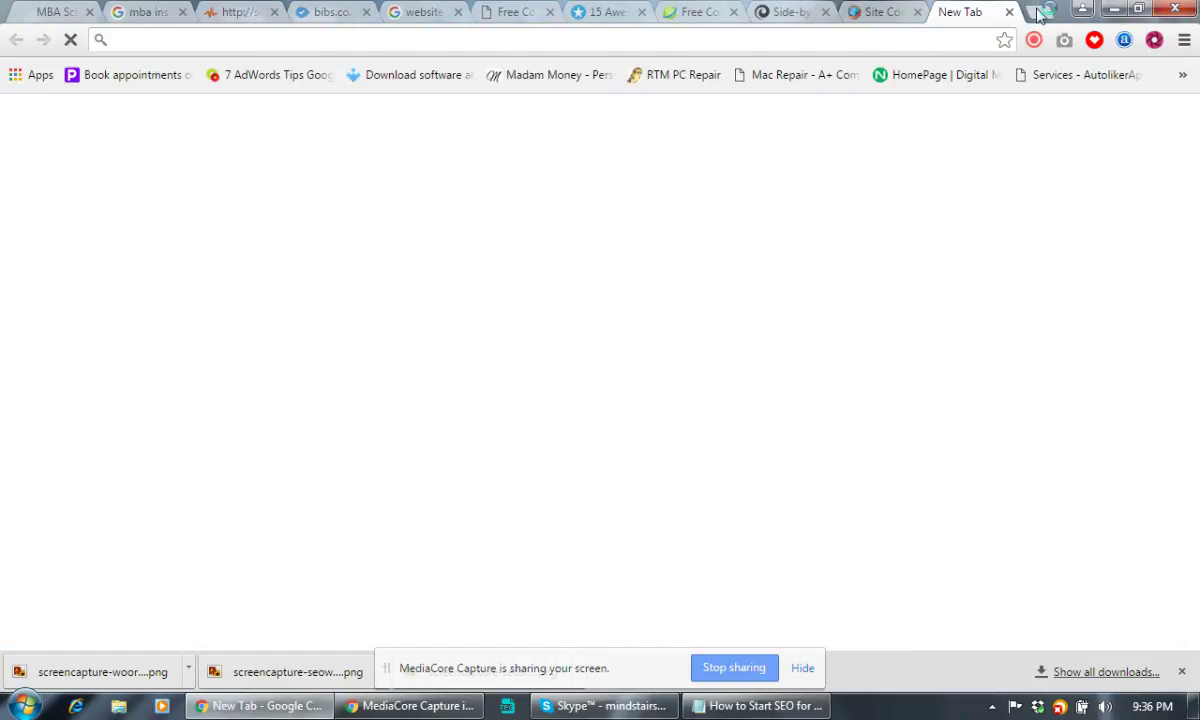
text(backlinkwatch)
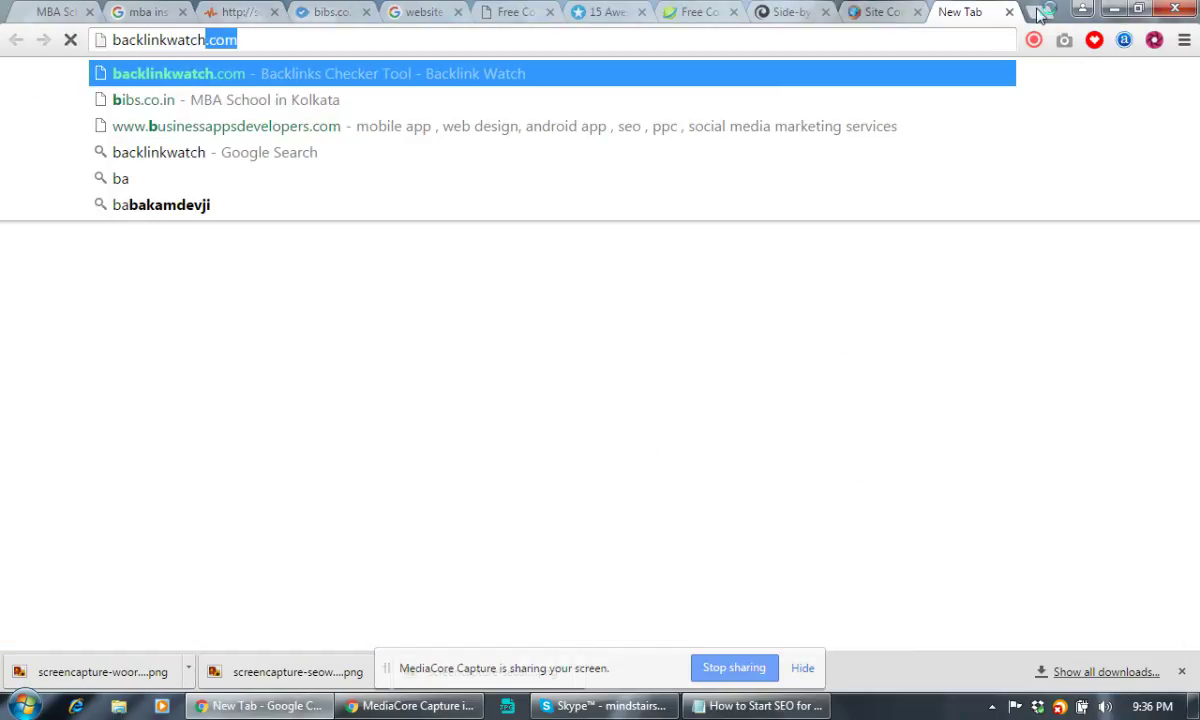
key(Return)
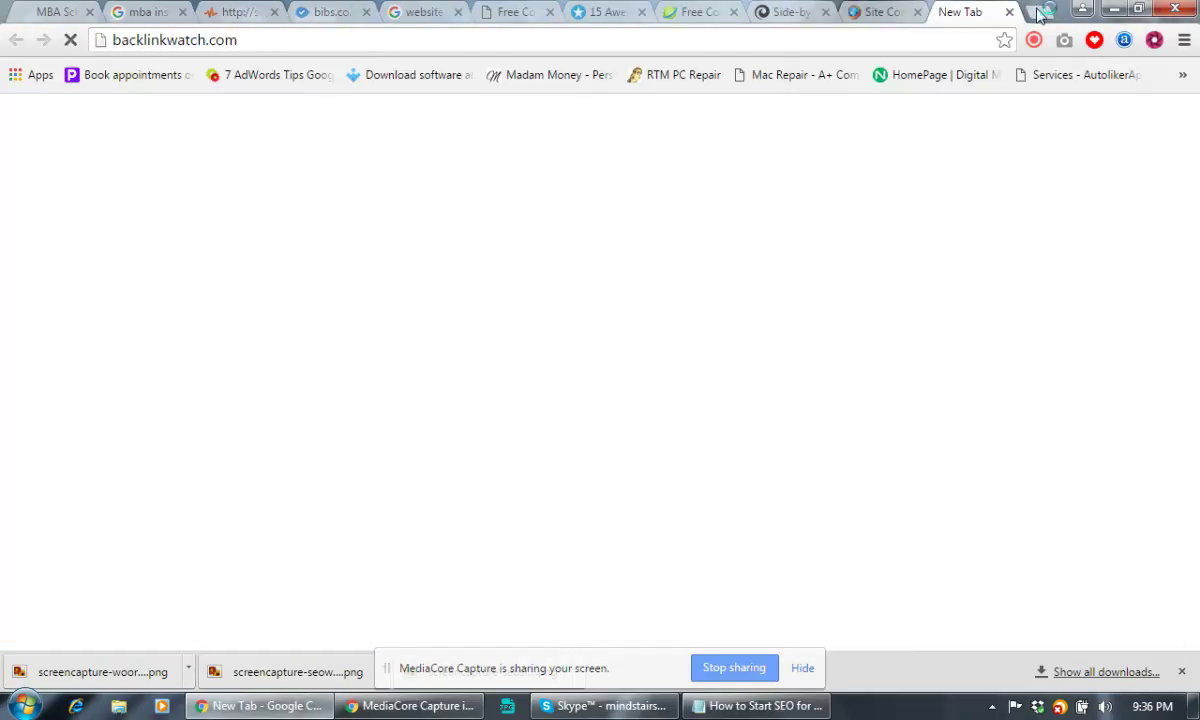
click(755, 706)
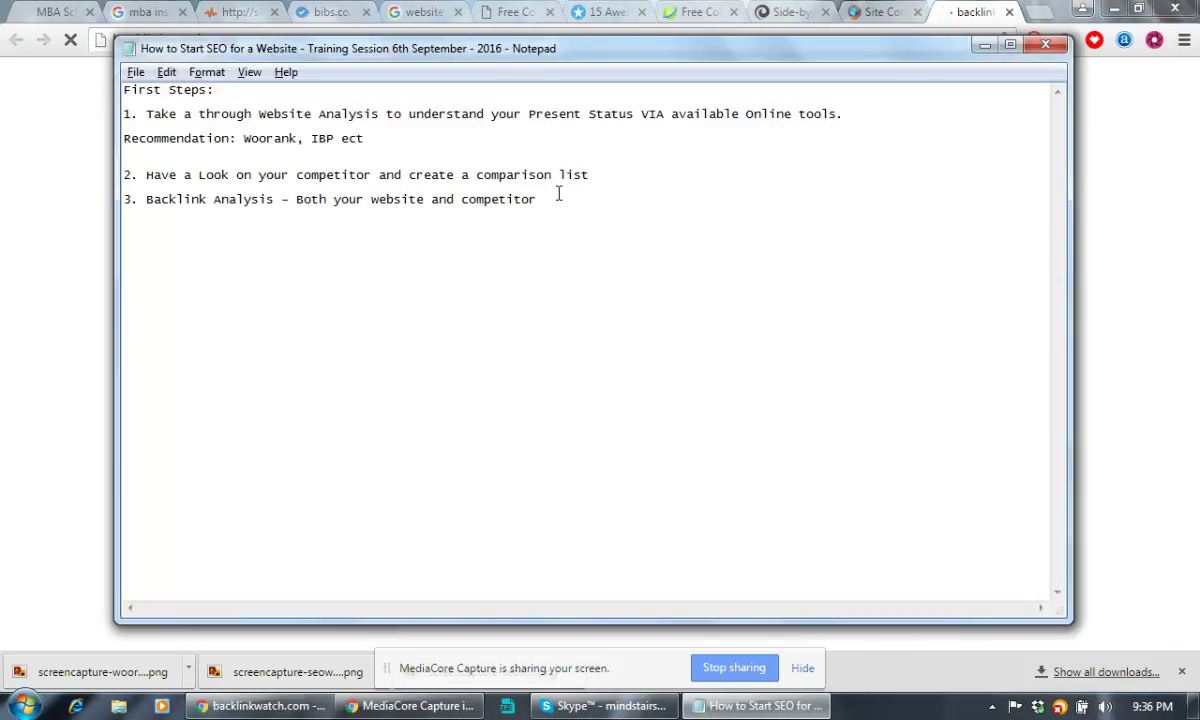
text(-)
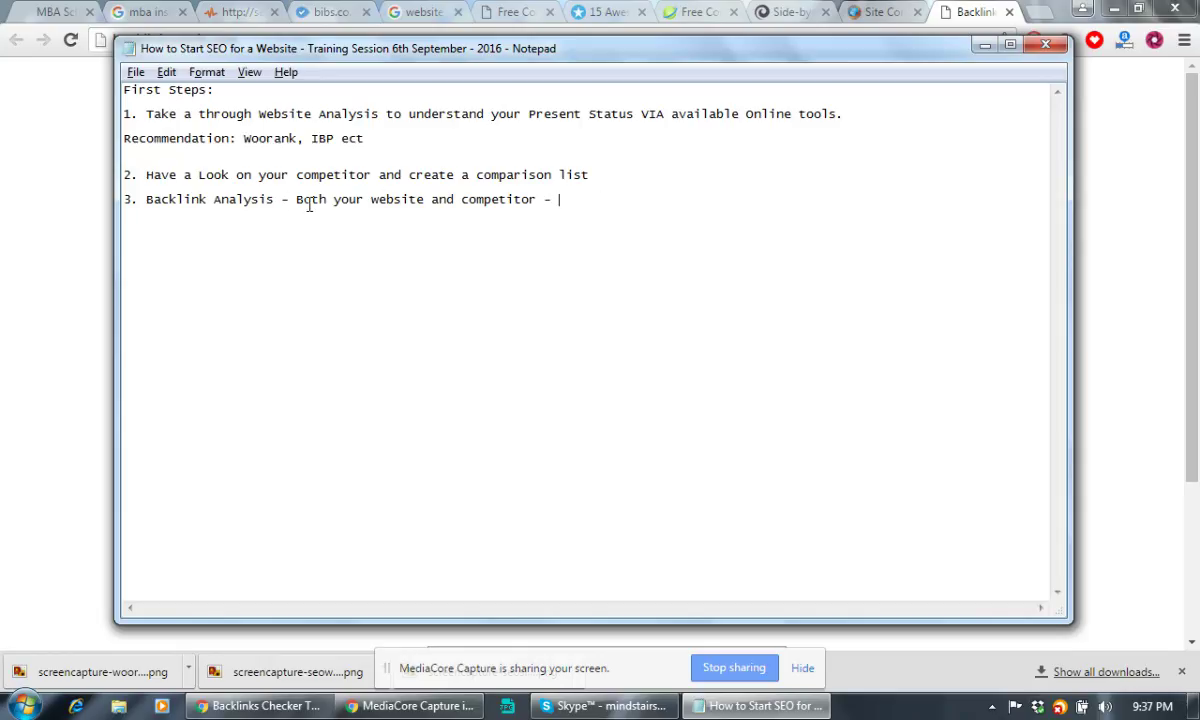
Step: Switch back to Chrome, find Backlink Watch's URL form, and copy the bibs.co.in address from the MBA School site's tab
key(alt+Tab)
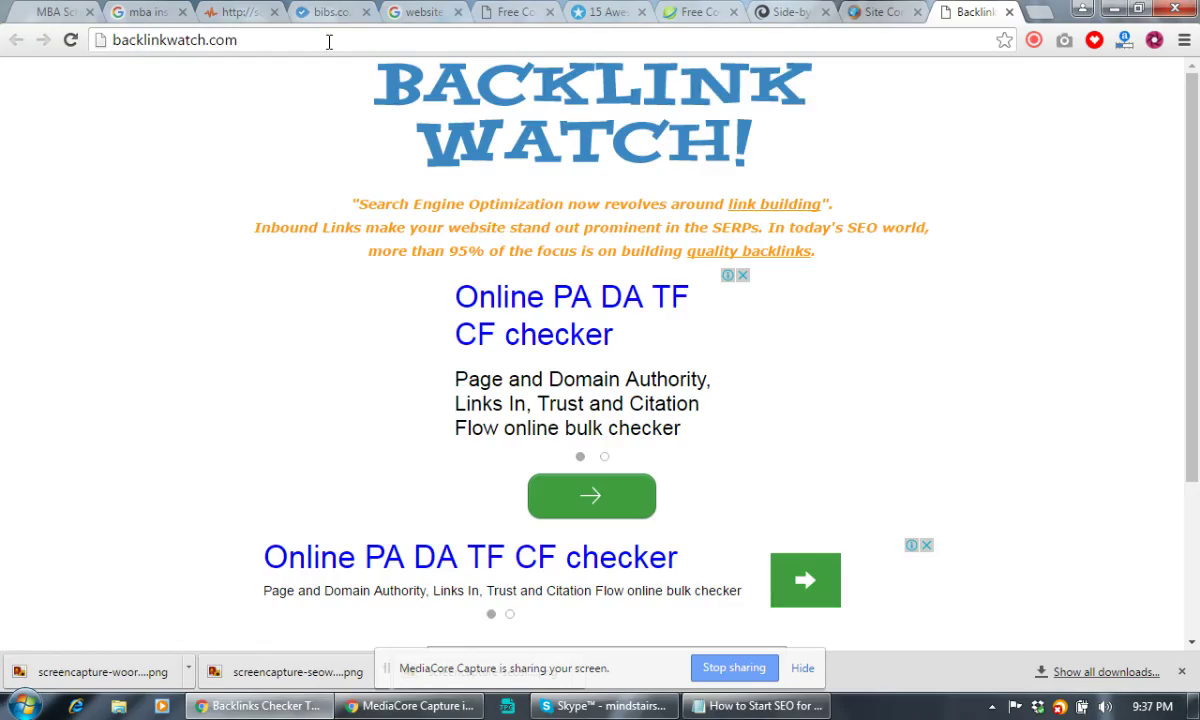
scroll(330, 67, down, 2)
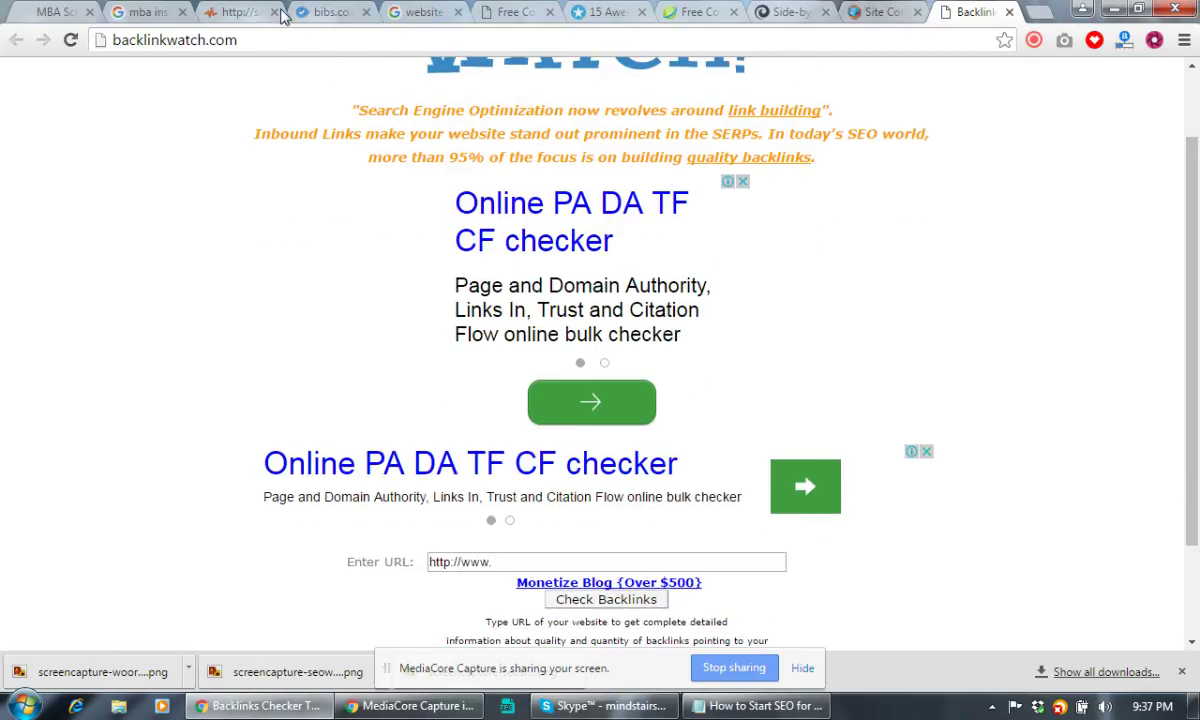
click(338, 11)
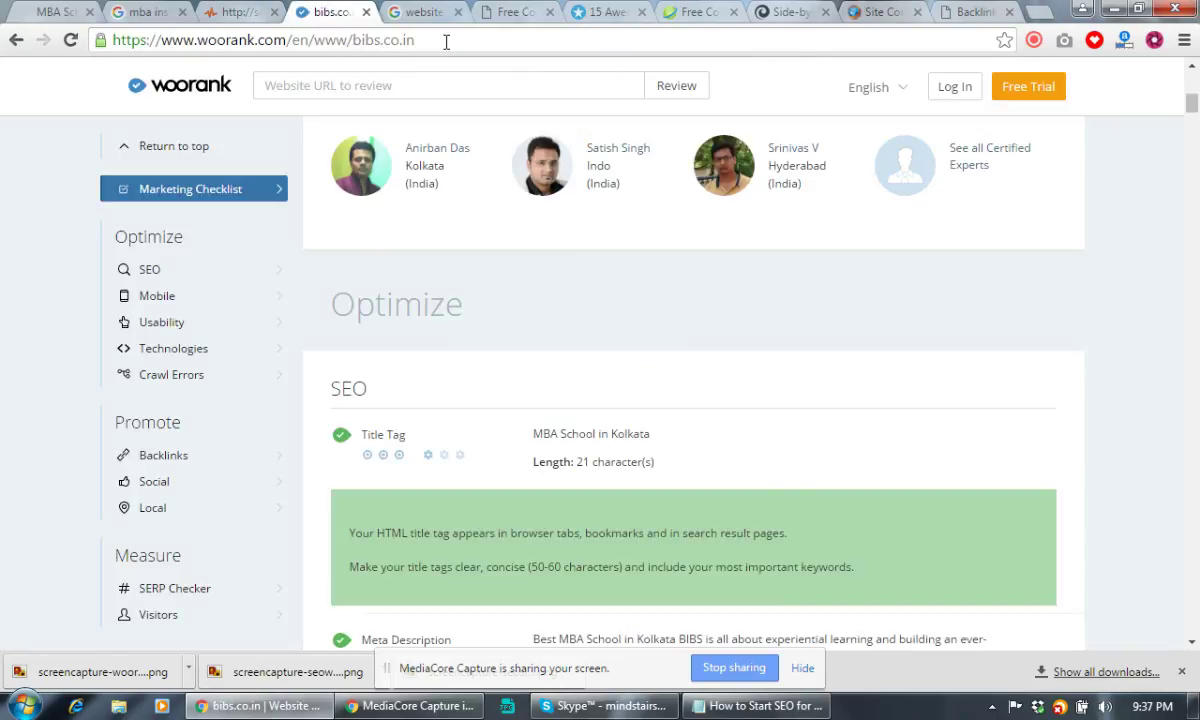
drag(415, 40, 55, 12)
click(221, 40)
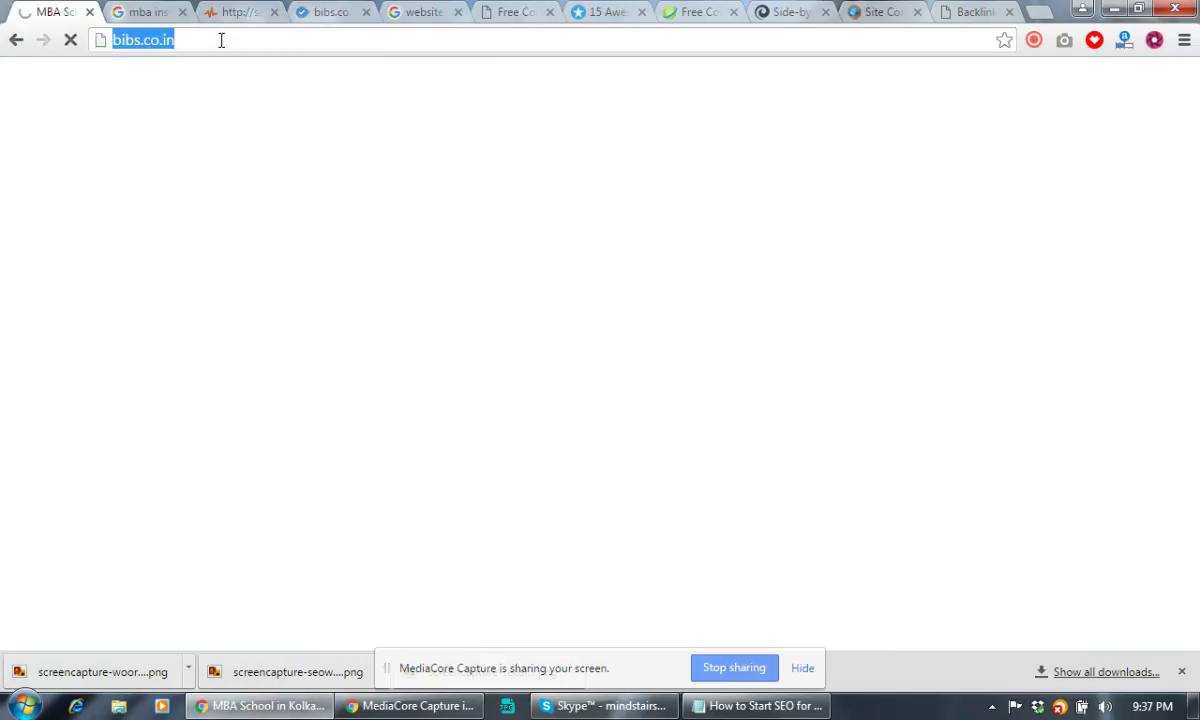
click(133, 40)
drag(190, 42, 112, 47)
key(ctrl+c)
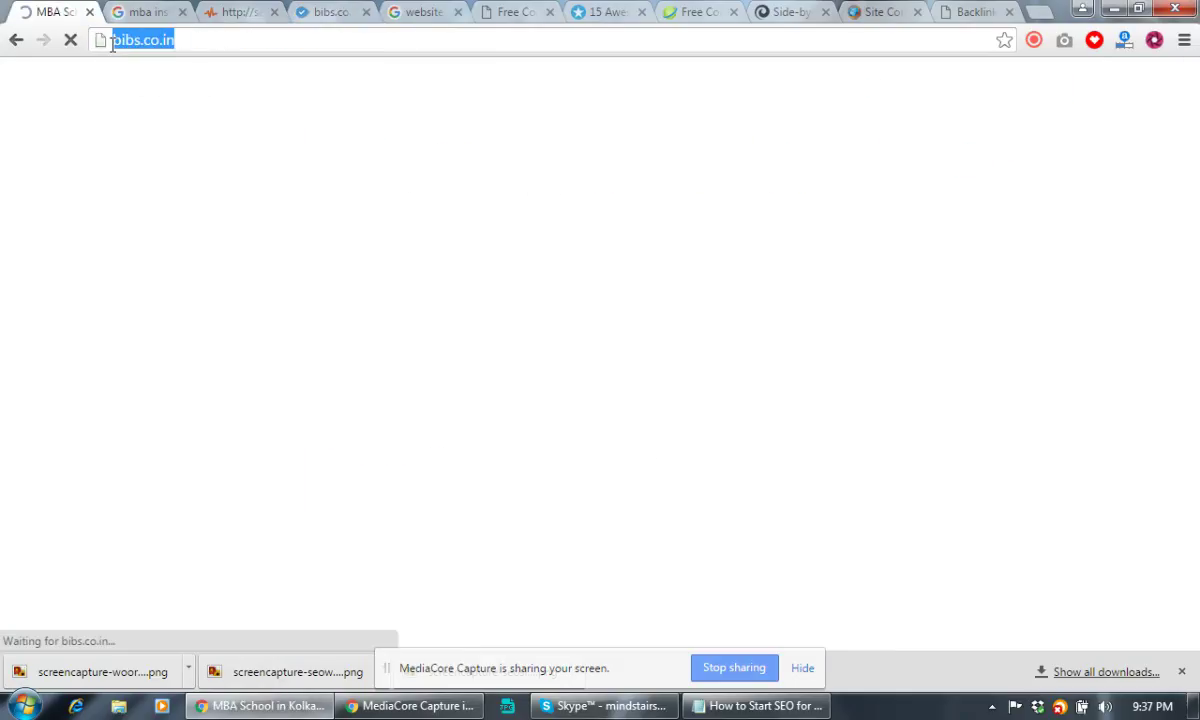
click(958, 12)
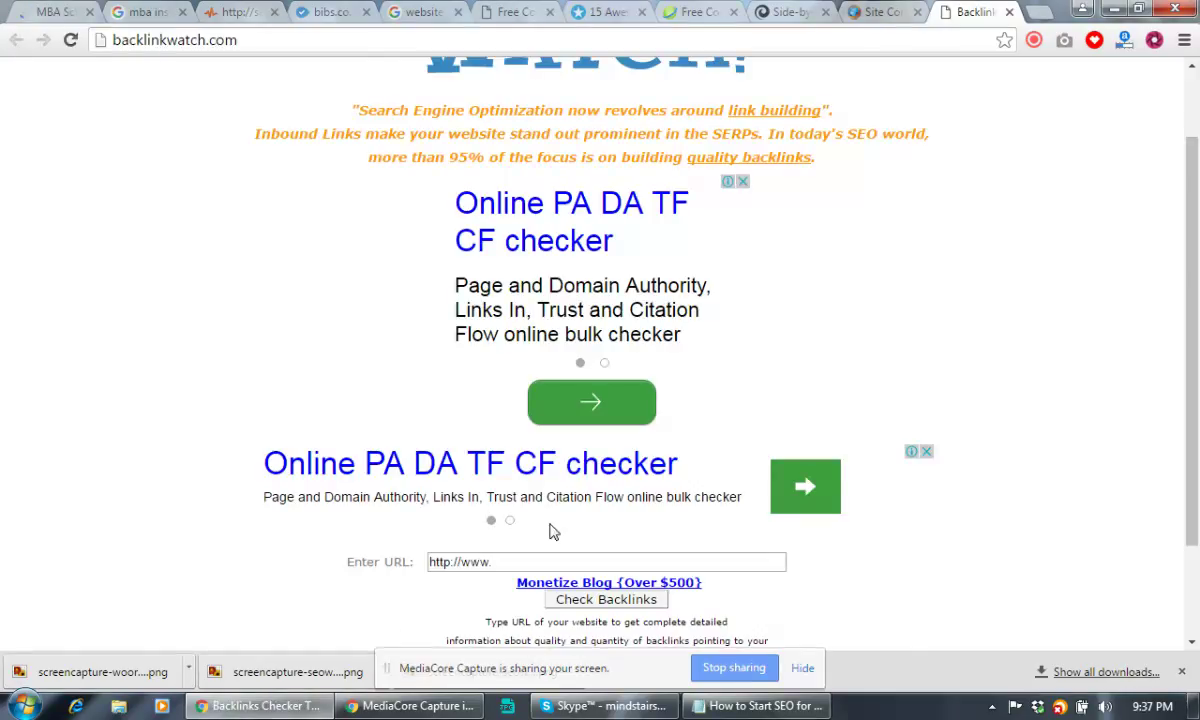
click(536, 562)
key(ctrl+v)
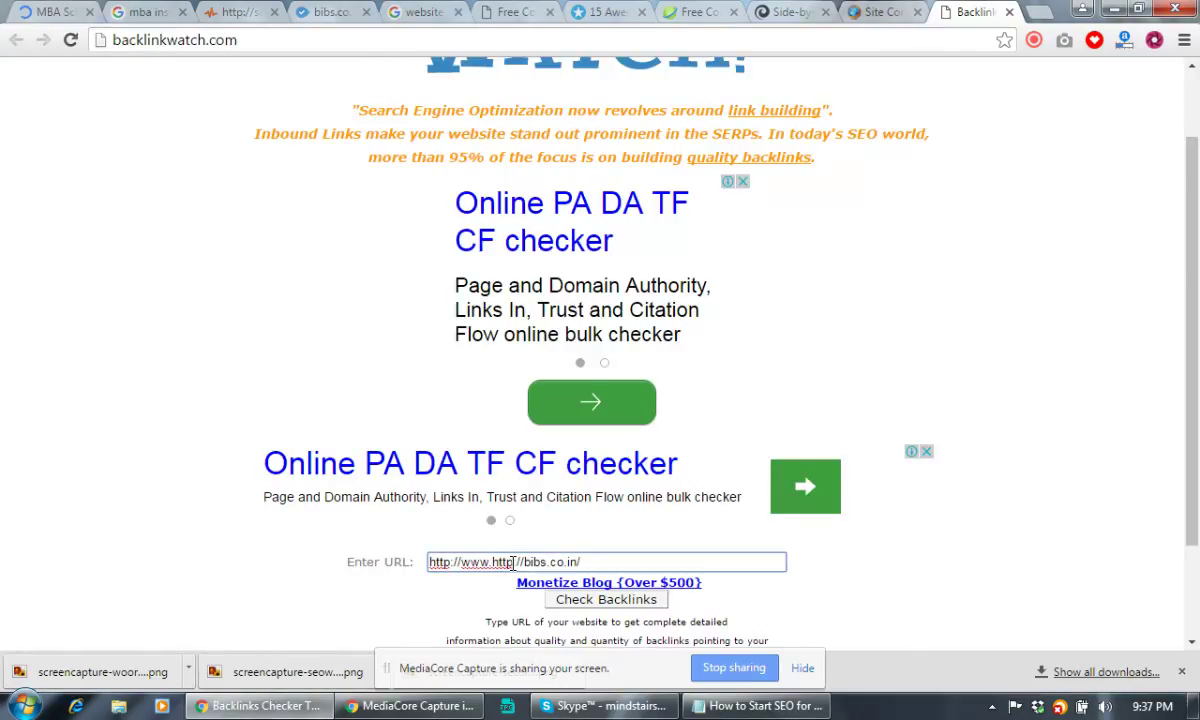
click(524, 563)
key(BackSpace)
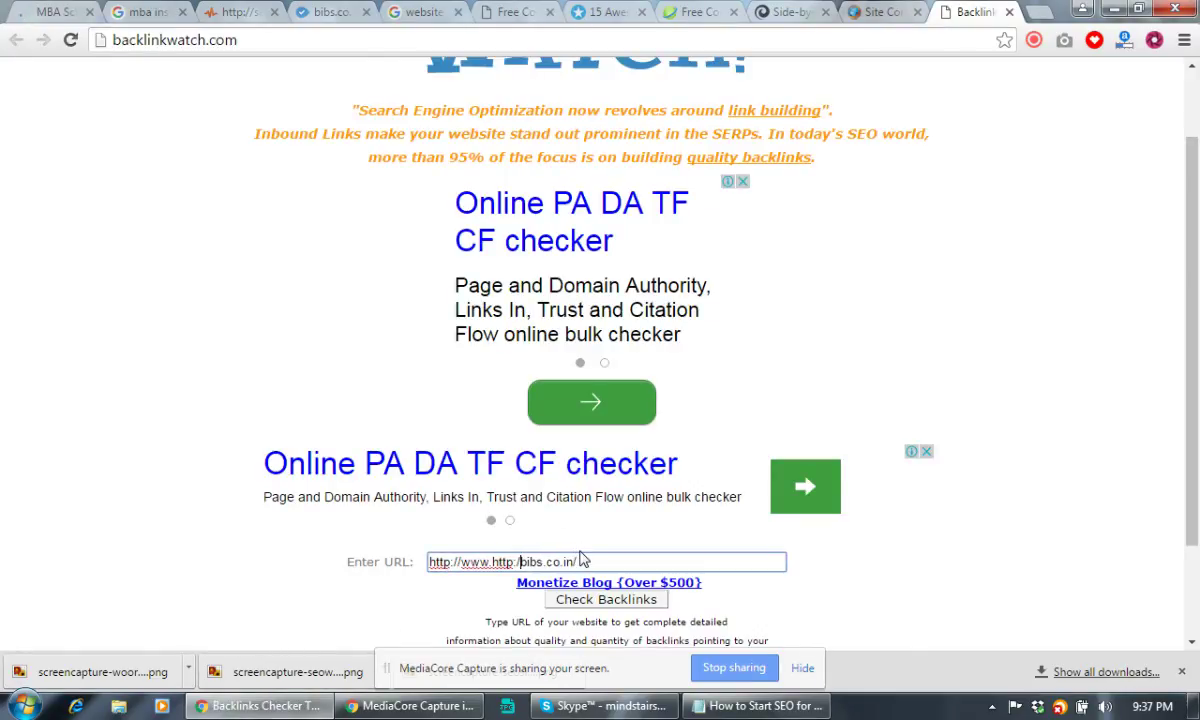
key(BackSpace)
key(BackSpace)
key(BackSpace)
key(BackSpace)
key(BackSpace)
key(BackSpace)
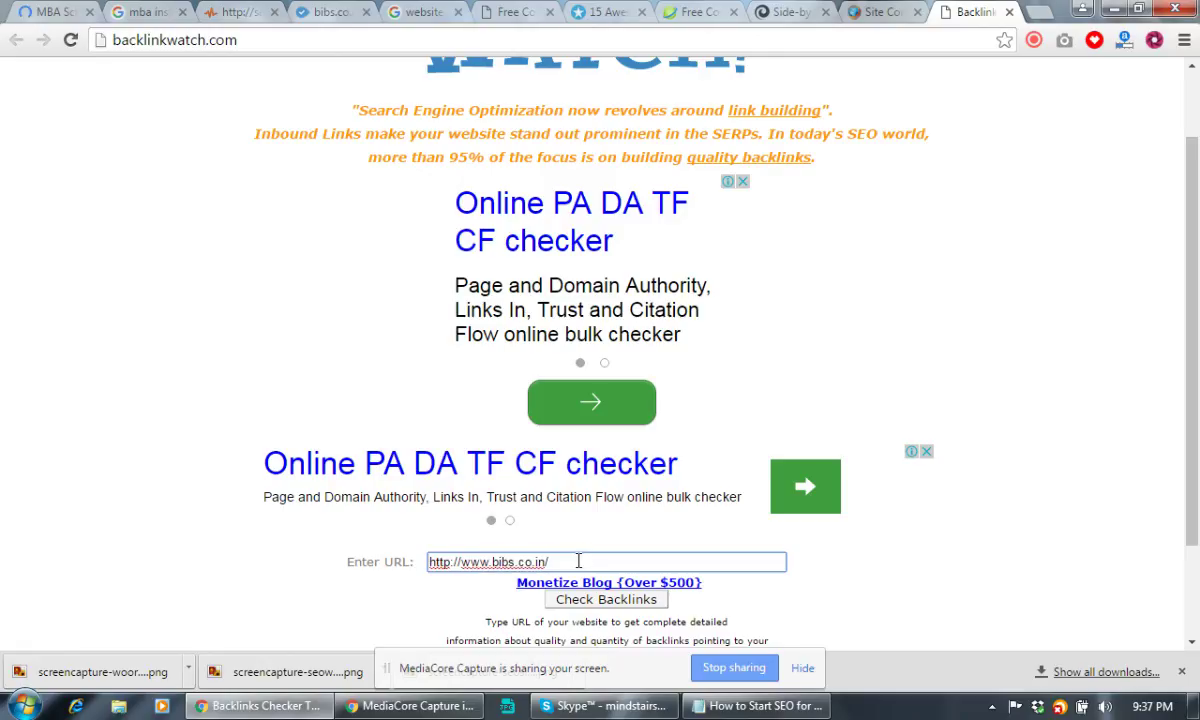
click(576, 561)
click(617, 603)
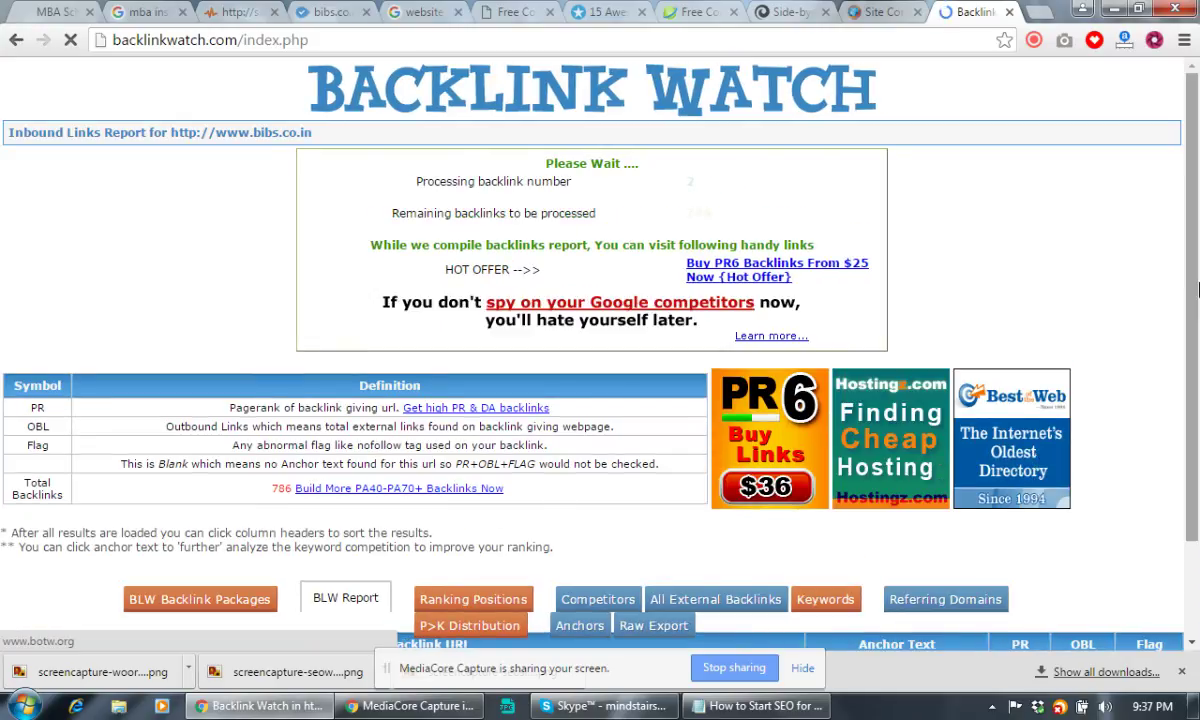
Step: Examine the report's total backlinks and first entries, and open the businesspromotesolutions.com backlink in a new tab
scroll(1196, 155, down, 3)
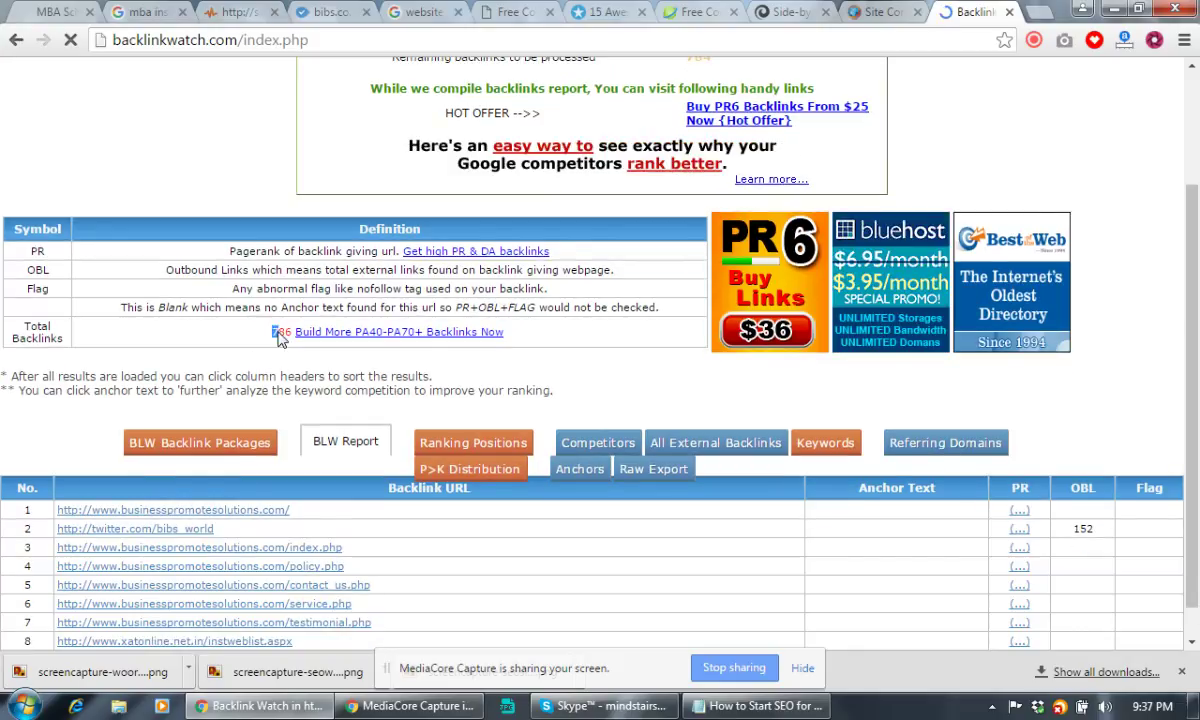
drag(262, 338, 290, 340)
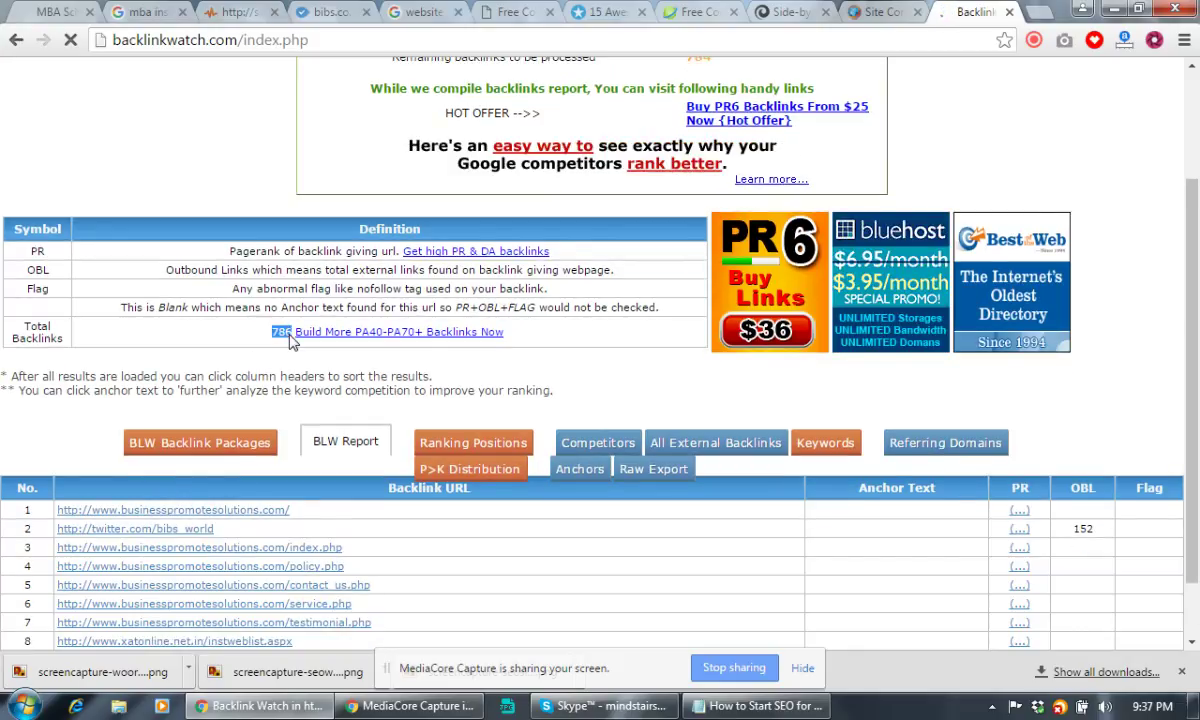
scroll(325, 558, down, 1)
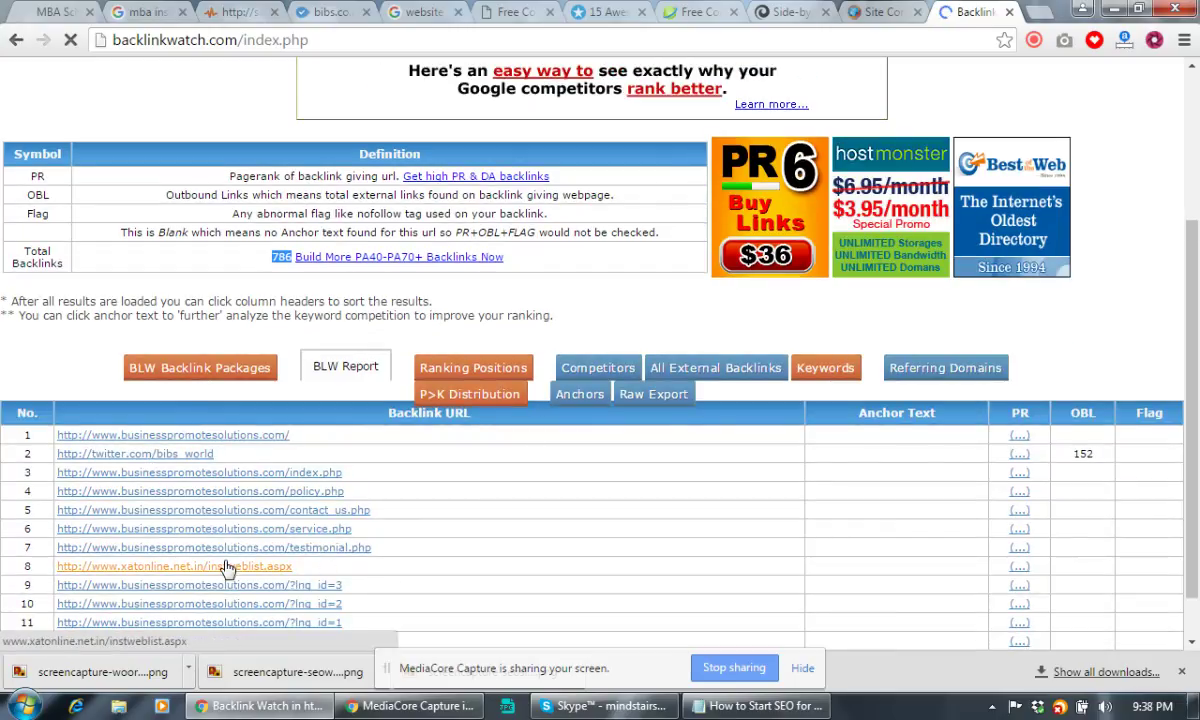
scroll(230, 545, down, 1)
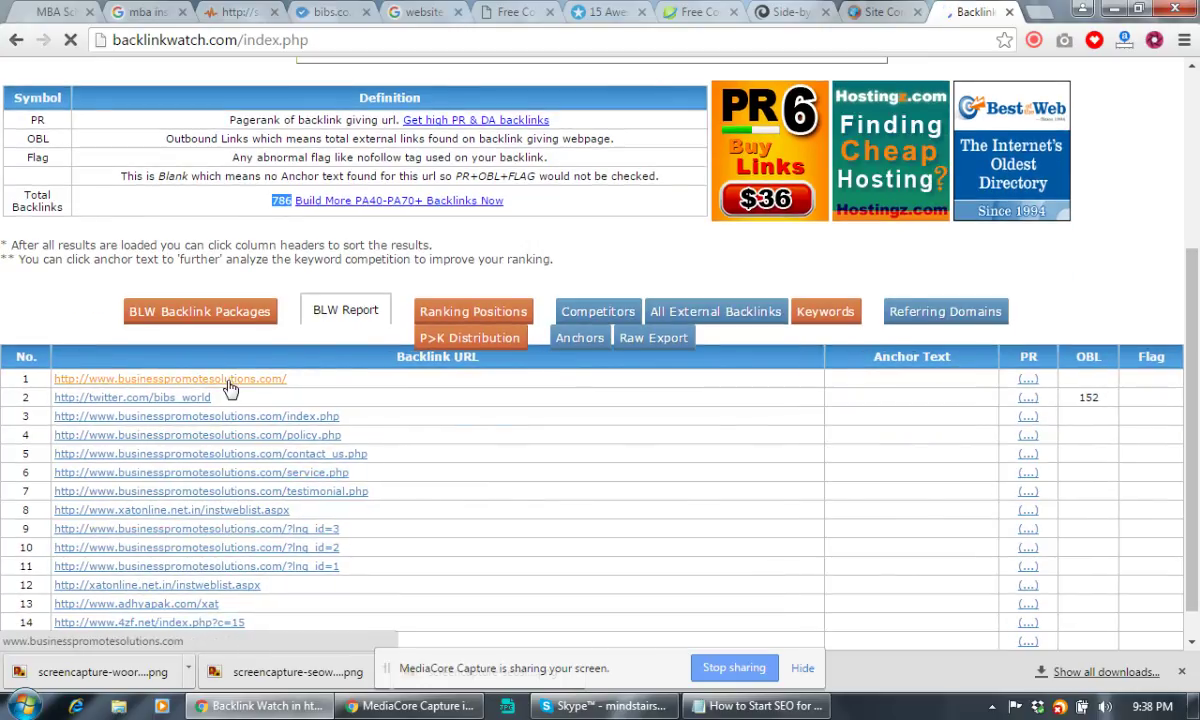
right_click(230, 384)
click(285, 395)
Step: Look through the report's list of backlink URLs with their anchor text and OBL columns
scroll(236, 474, down, 1)
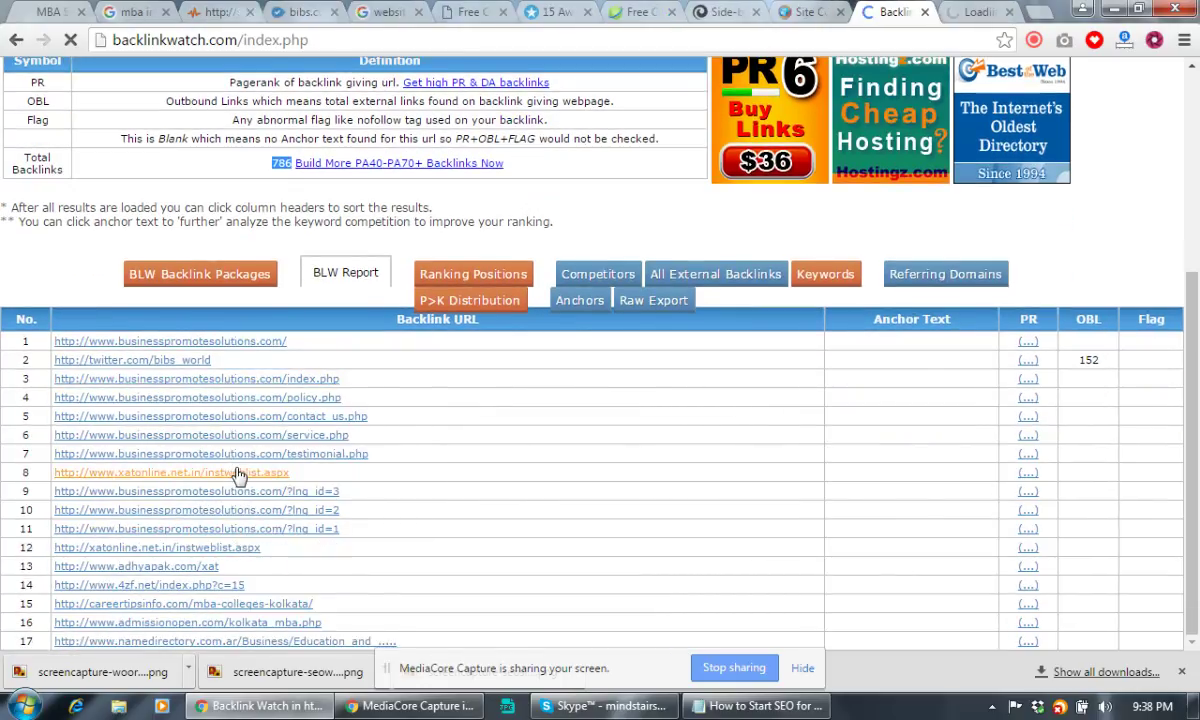
scroll(240, 480, down, 1)
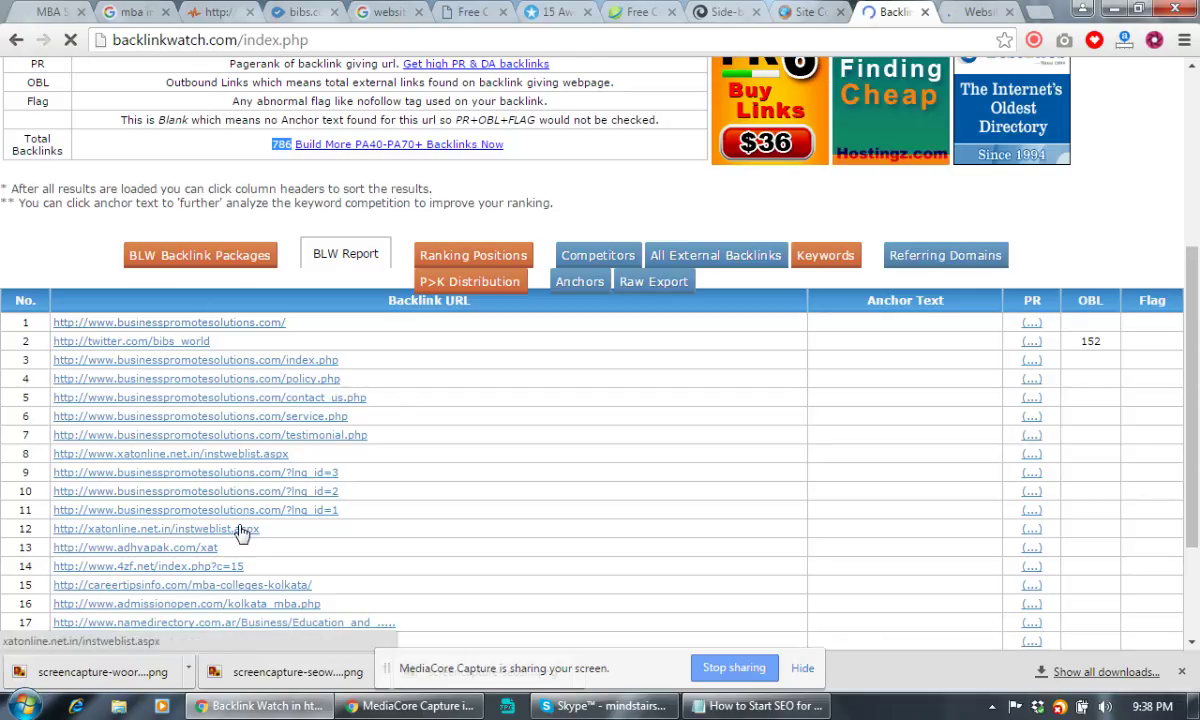
scroll(437, 514, down, 2)
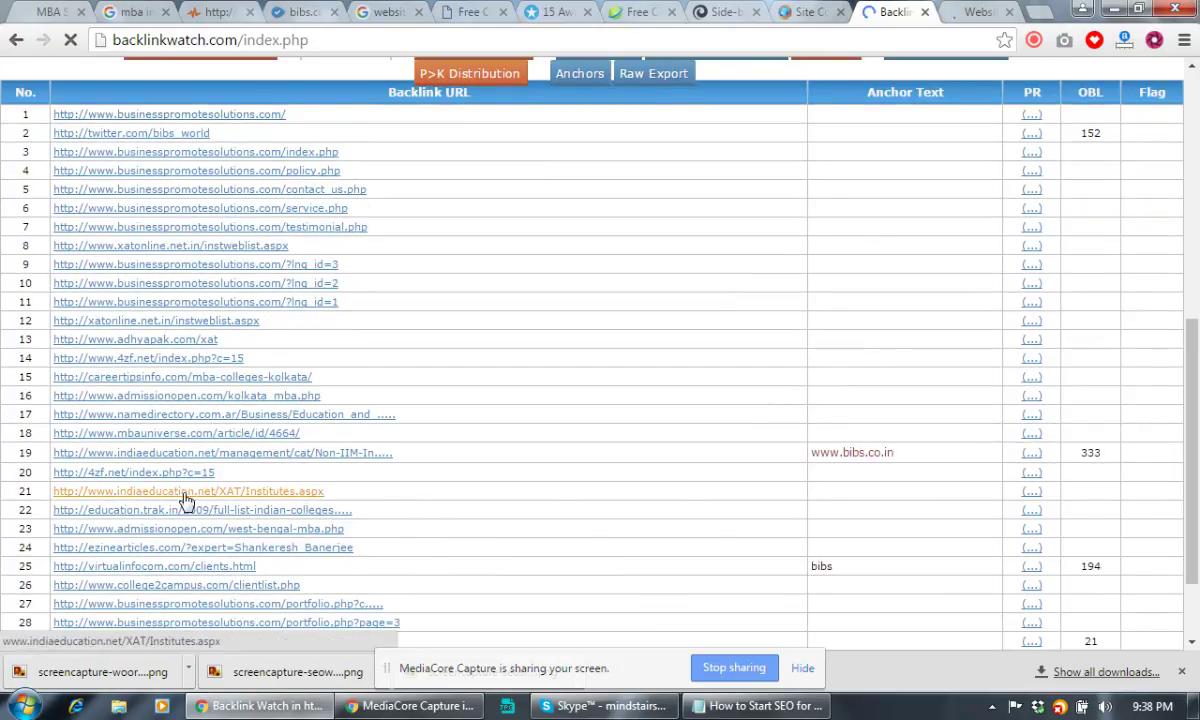
scroll(185, 500, down, 2)
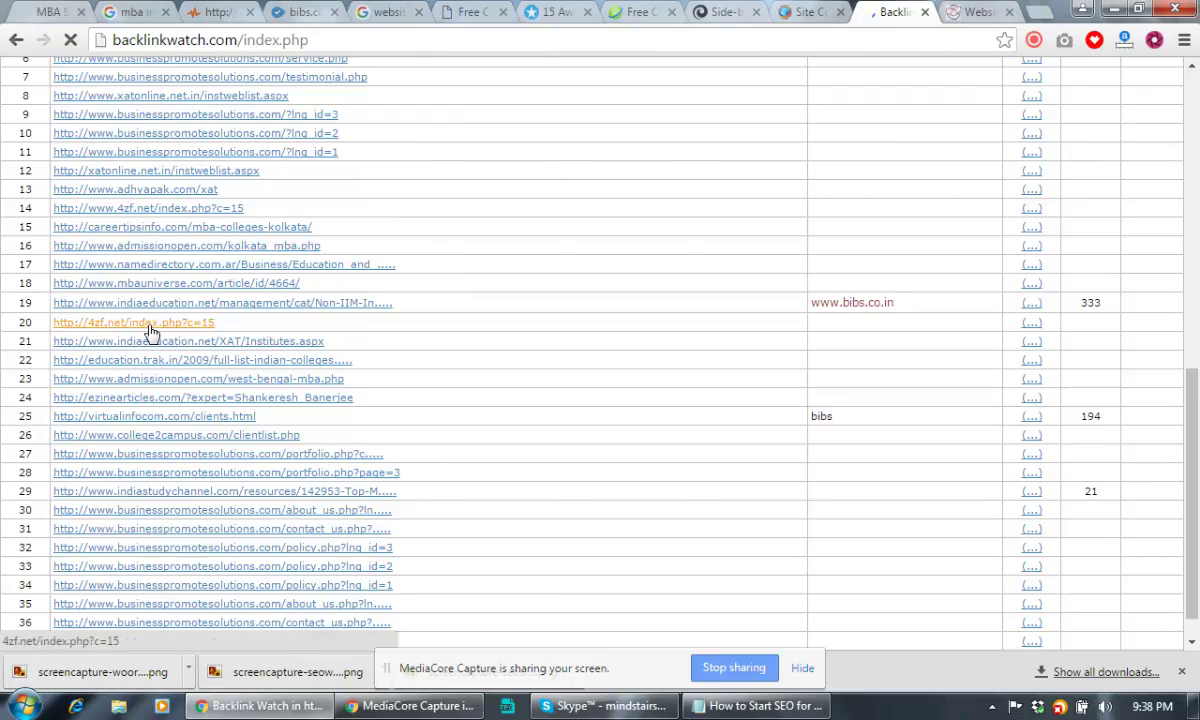
scroll(213, 606, down, 1)
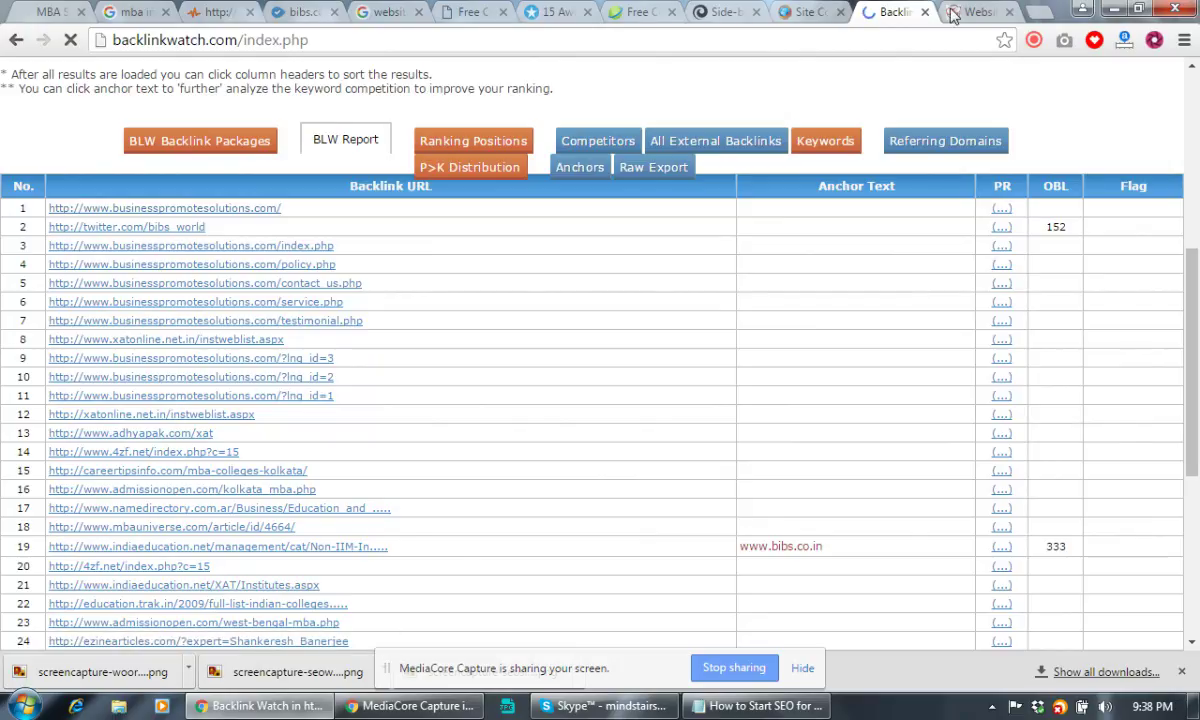
Step: Skim the Business Promote Solutions home page from its banner to its footer links
key(ctrl+Tab)
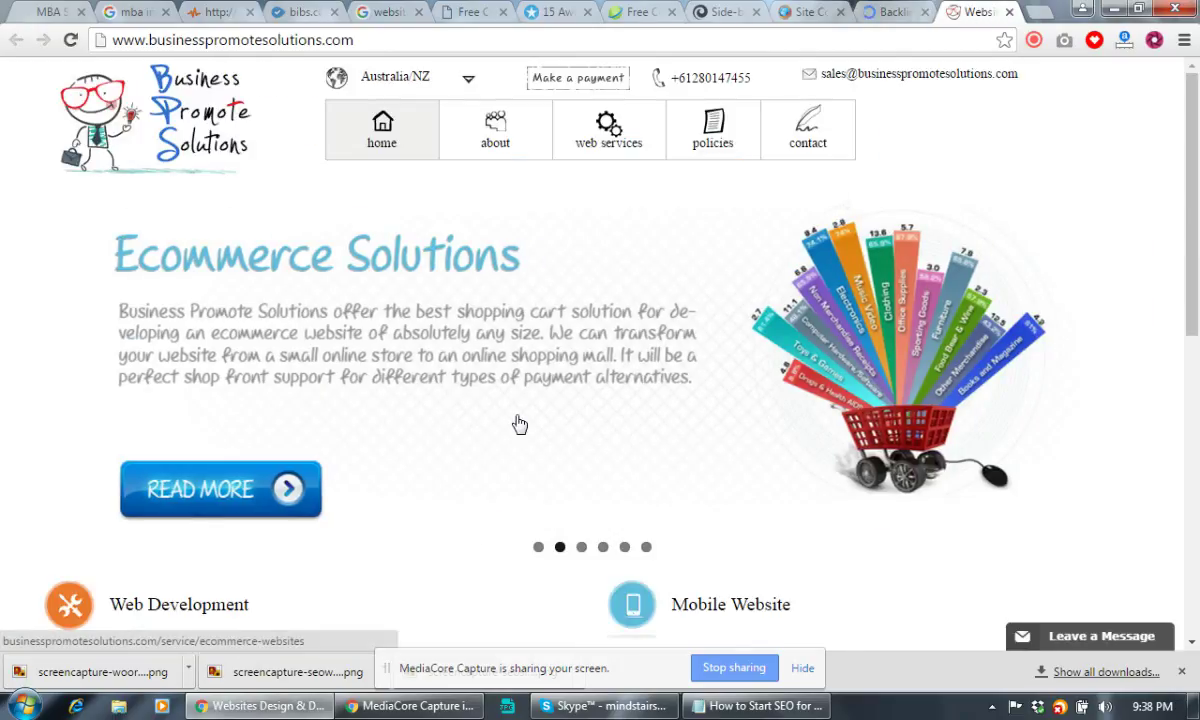
scroll(537, 316, down, 10)
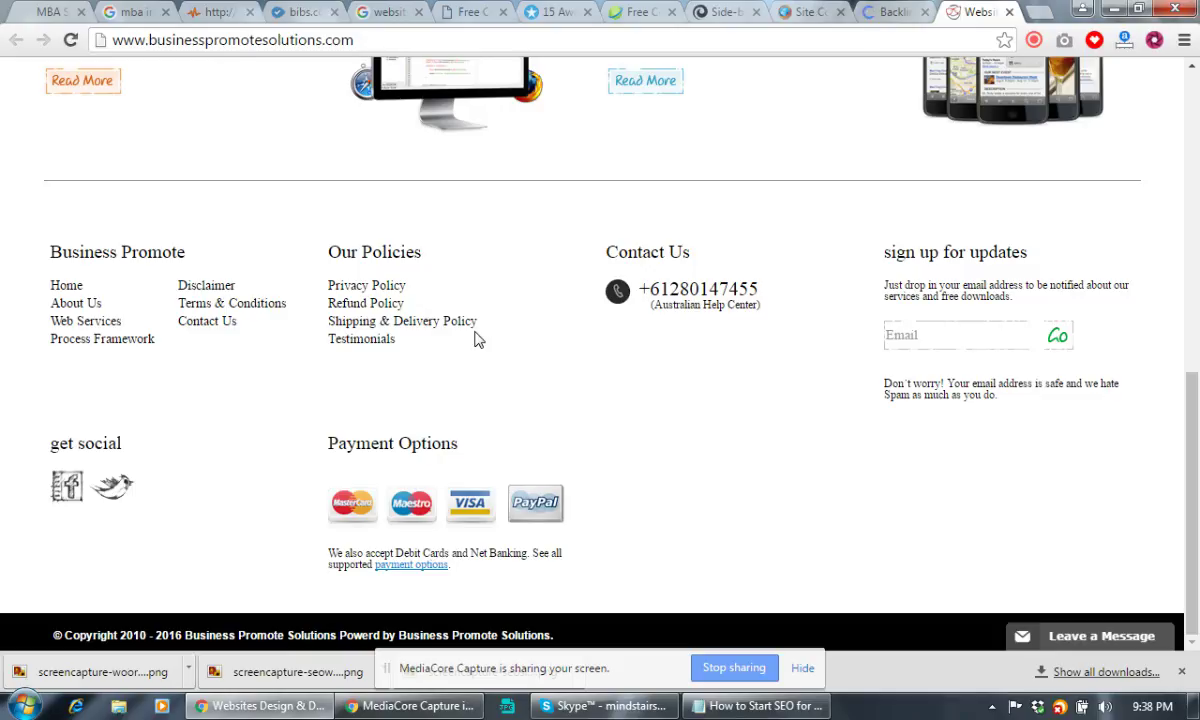
scroll(478, 340, up, 5)
scroll(478, 340, up, 2)
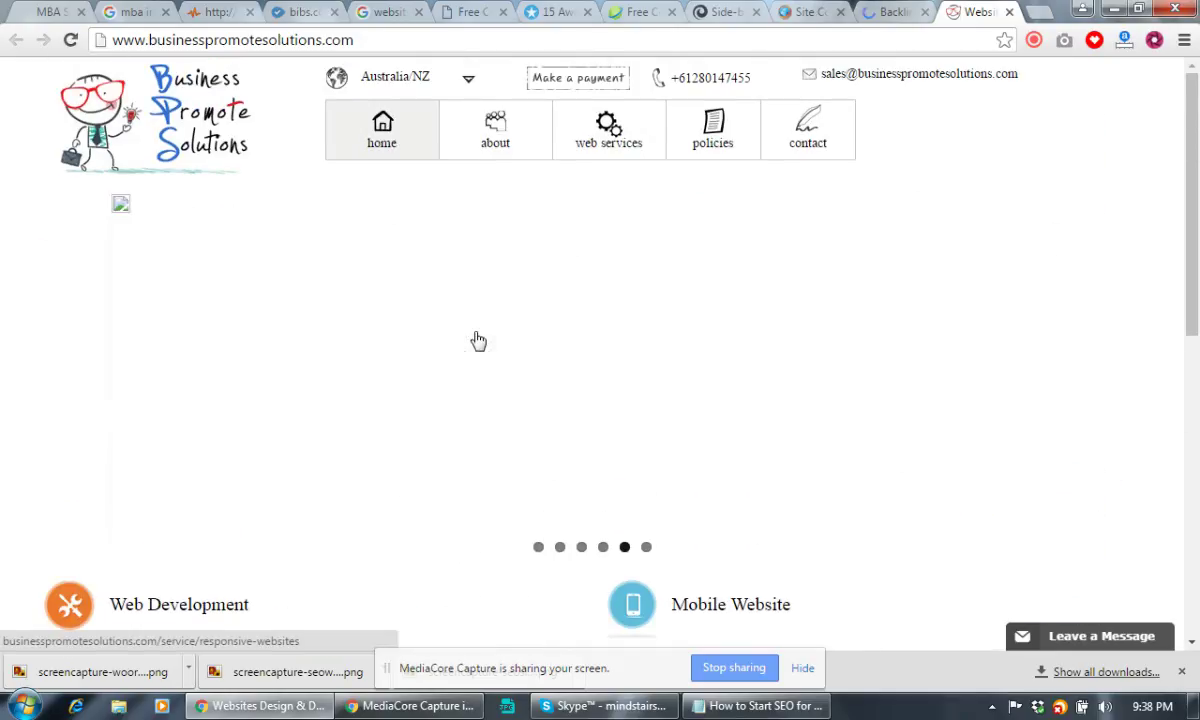
scroll(478, 340, down, 7)
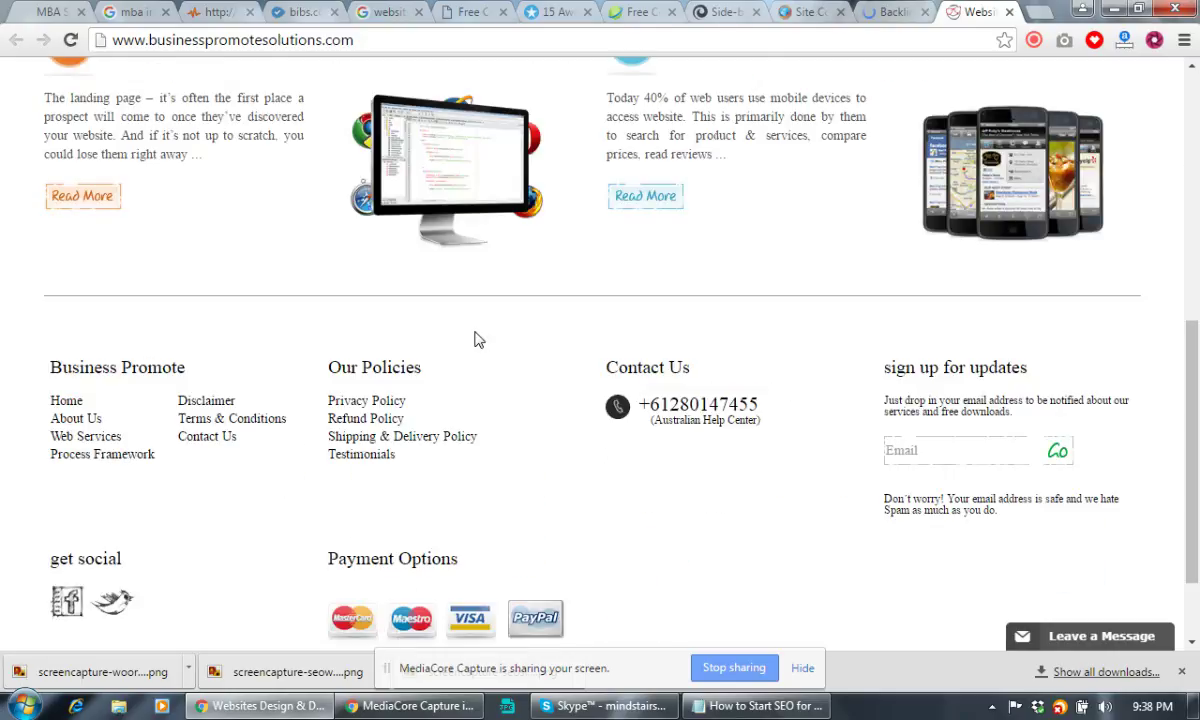
scroll(478, 340, down, 1)
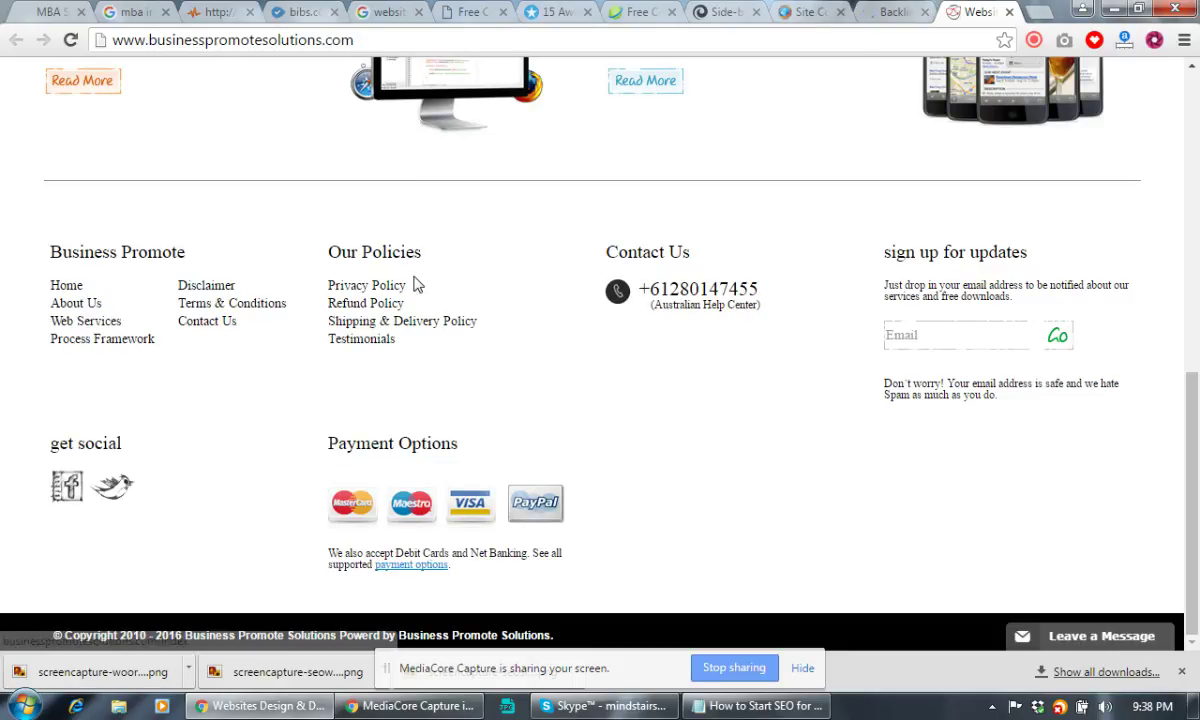
Step: Open the Business Promote Solutions Web Services page and skim its list of website packages
click(76, 320)
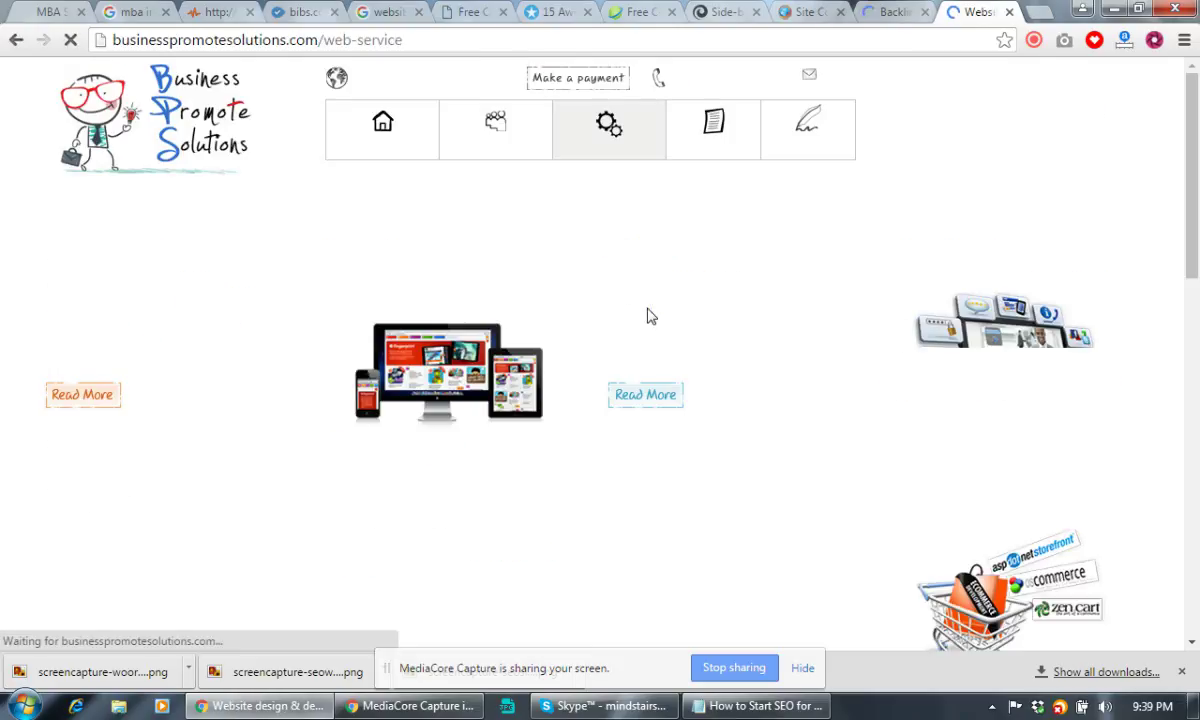
scroll(648, 316, down, 5)
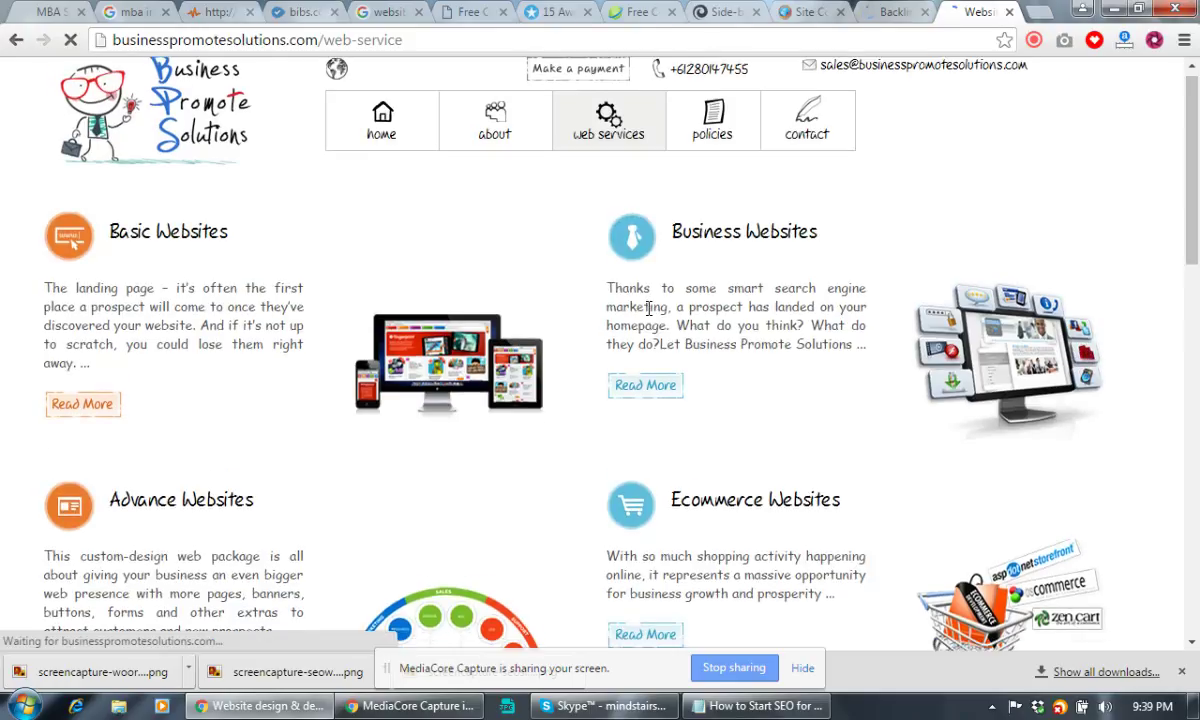
scroll(648, 316, down, 4)
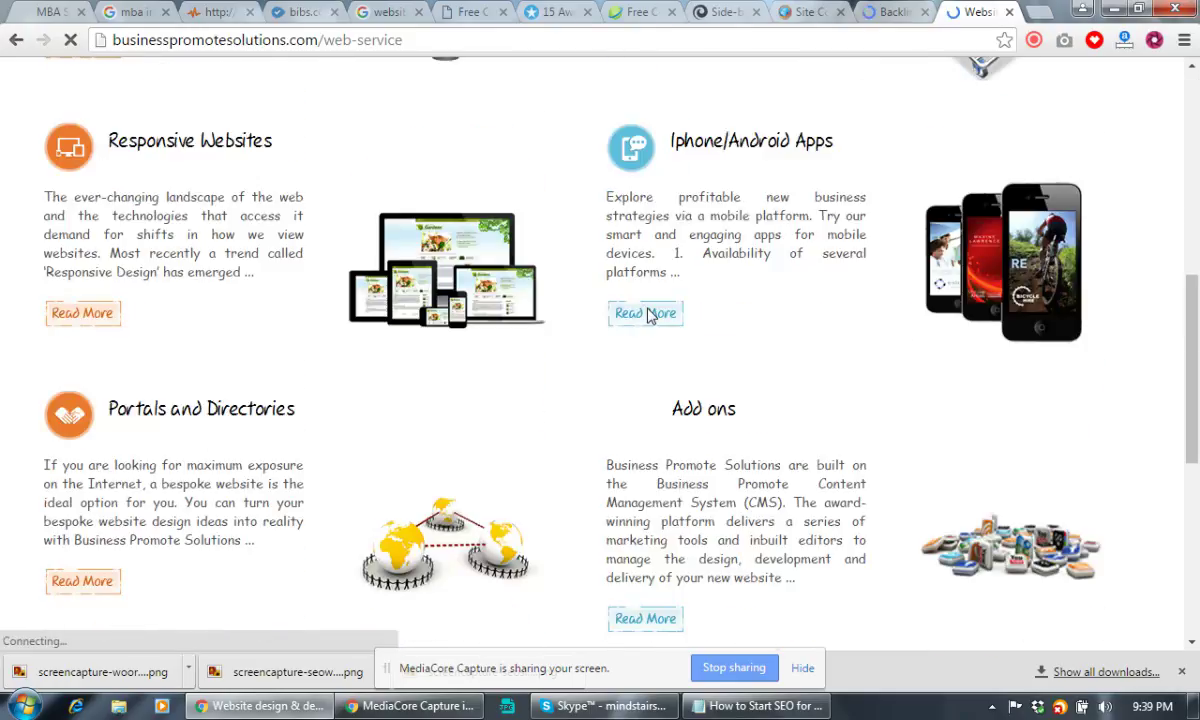
Step: Return to the Backlink Watch report, look through its remaining backlink entries, and bring the Notepad training notes to the front
scroll(648, 309, up, 9)
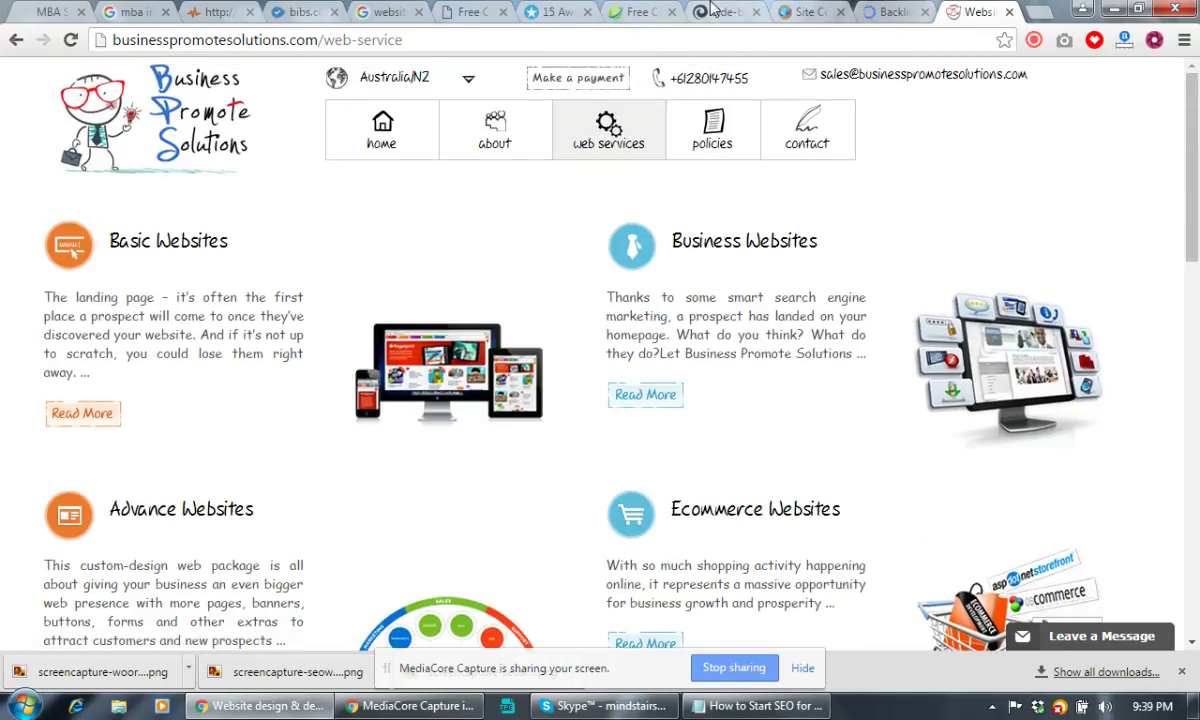
click(897, 9)
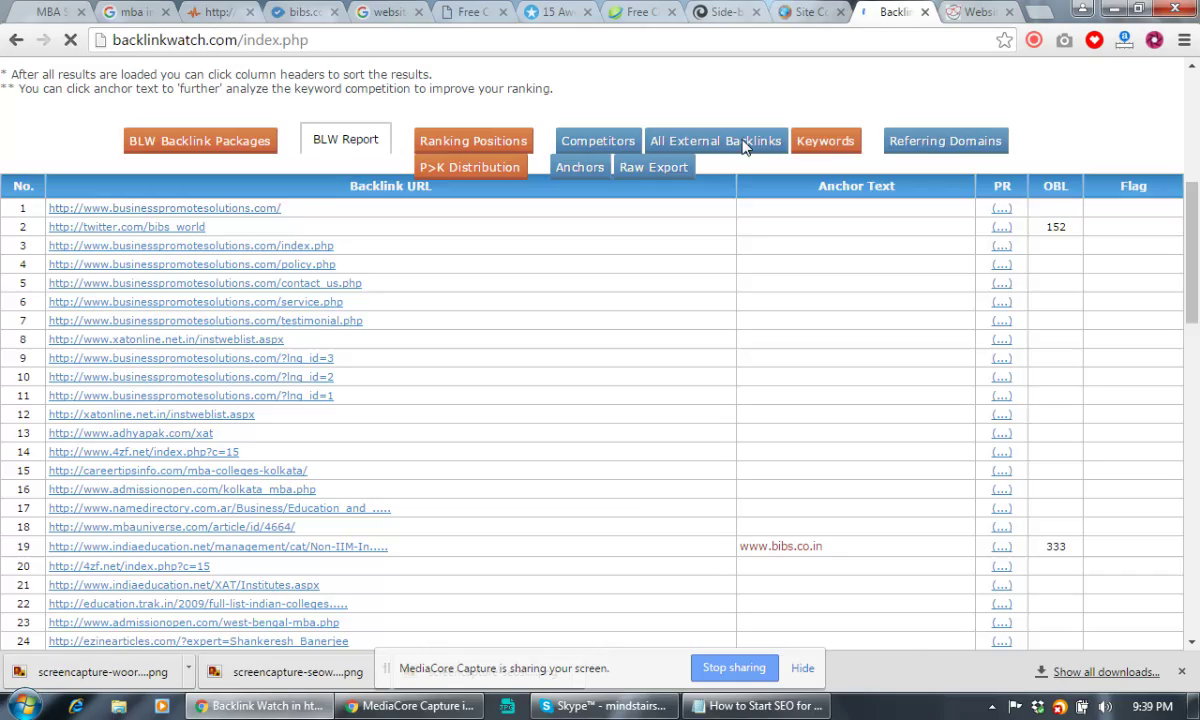
scroll(579, 471, down, 12)
scroll(560, 410, down, 2)
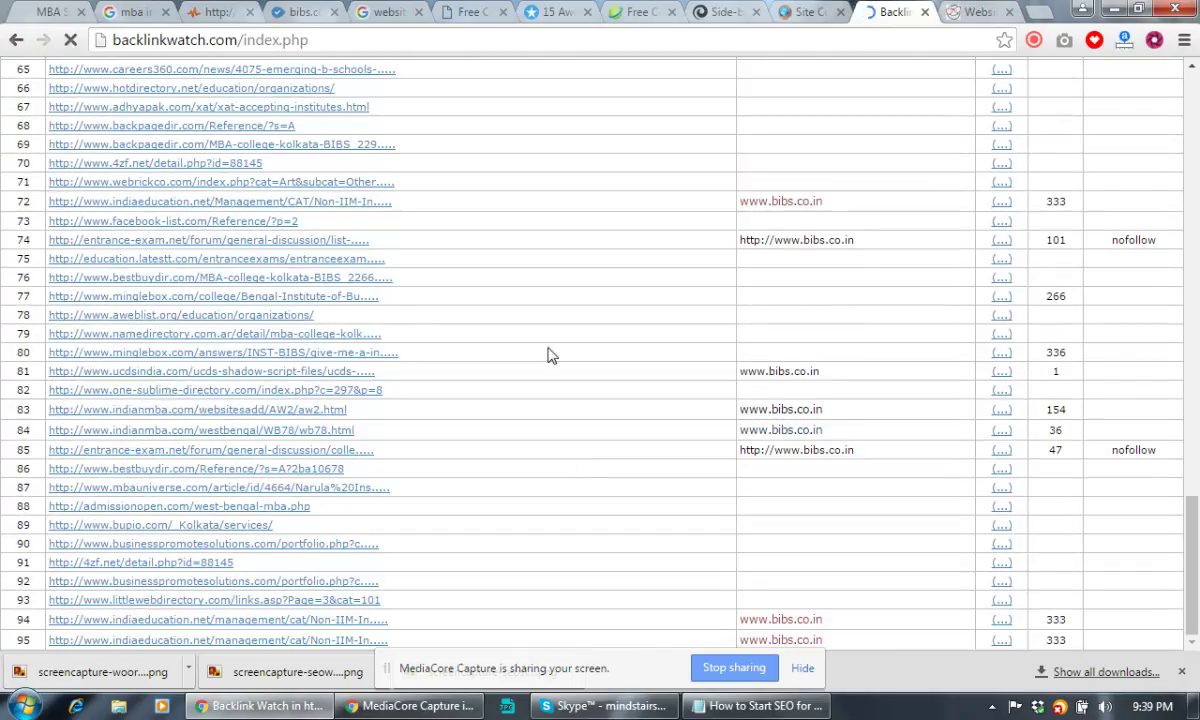
scroll(417, 500, down, 1)
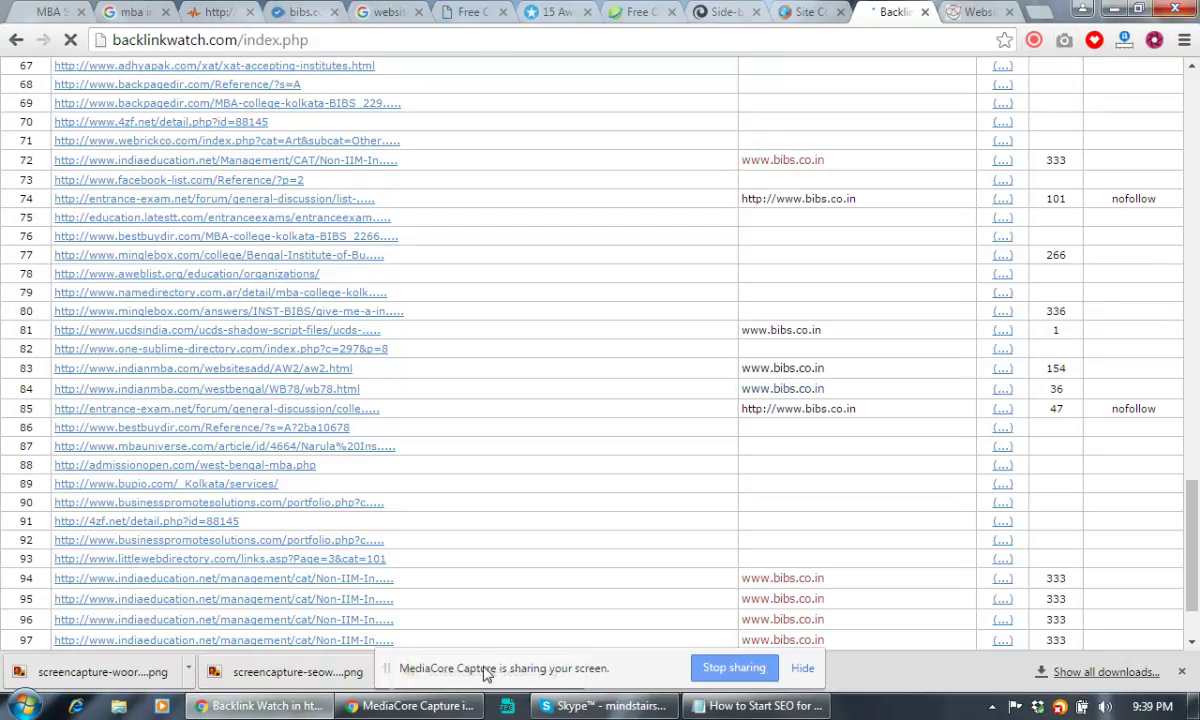
click(765, 706)
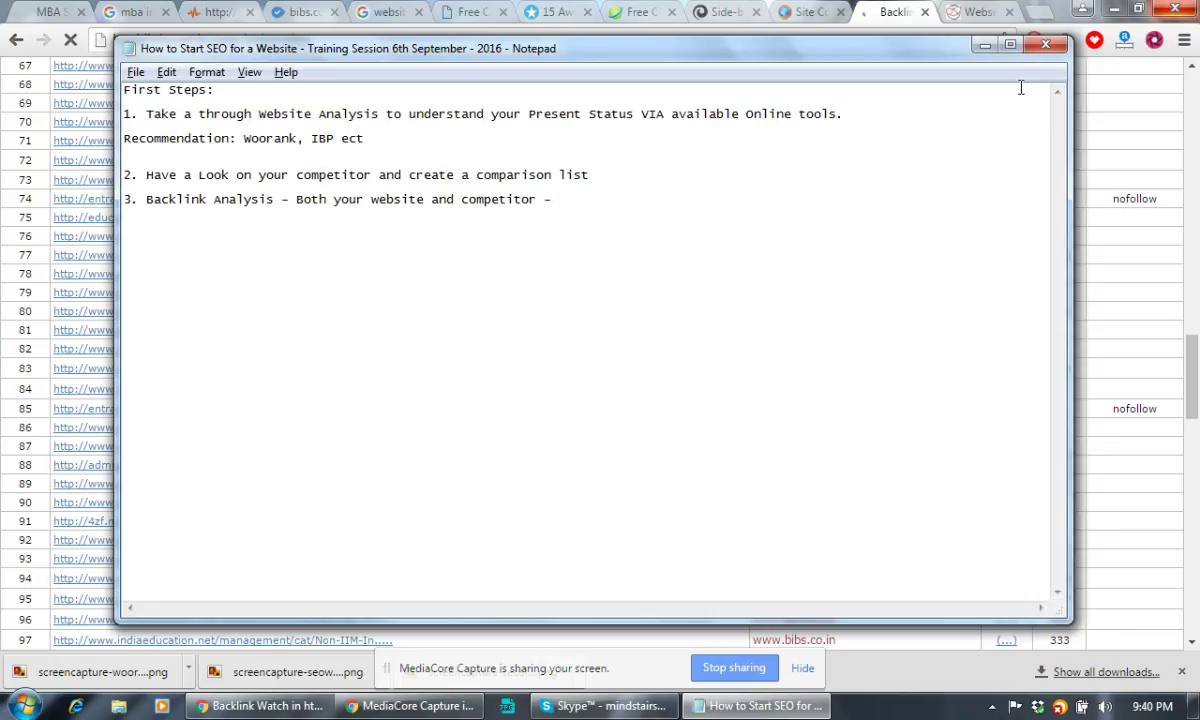
Step: Close the Backlink Watch, Business Promote Solutions and Site Comparison tabs in the browser
click(924, 16)
click(925, 12)
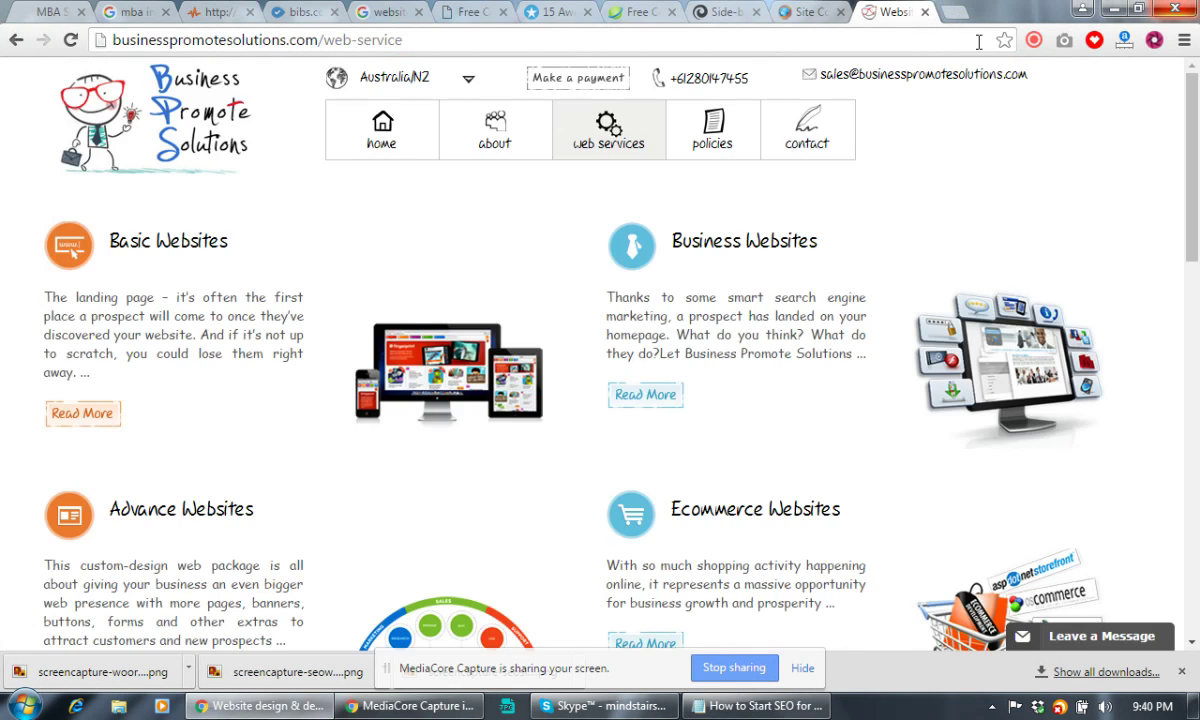
click(926, 12)
click(925, 12)
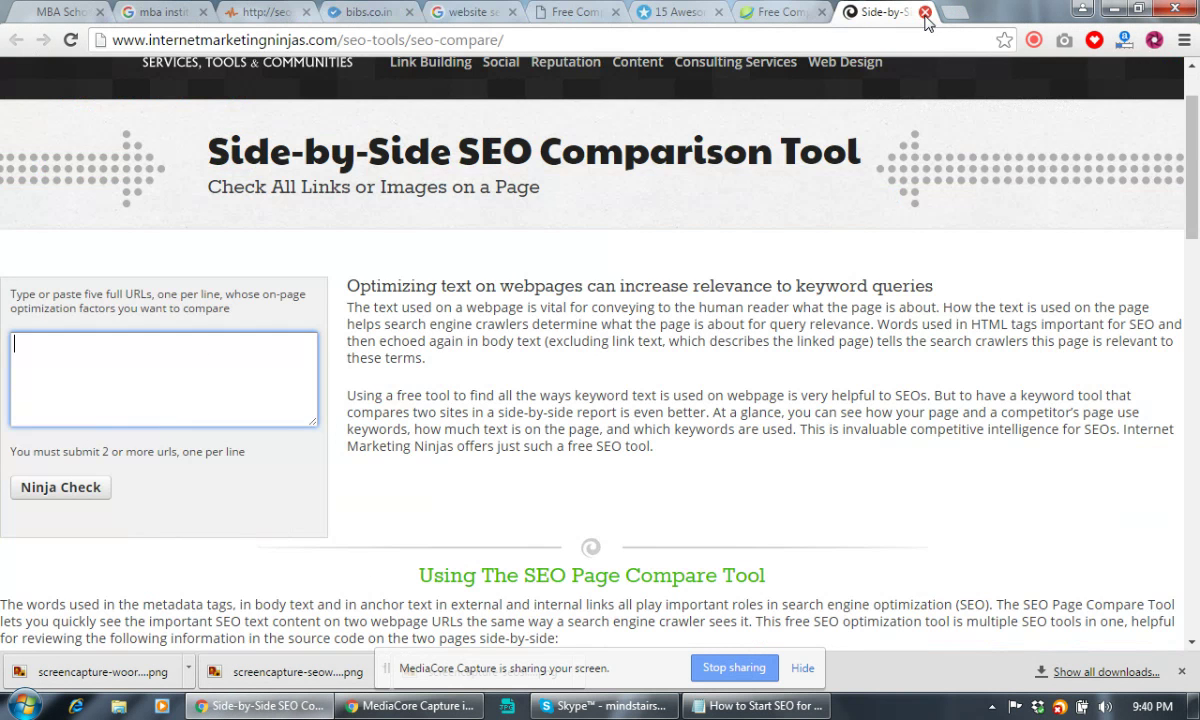
Step: Close the Side-by-Side SEO Comparison Tool, Mention article and free competitor tool tabs, along with the blank new tab
click(925, 12)
click(925, 12)
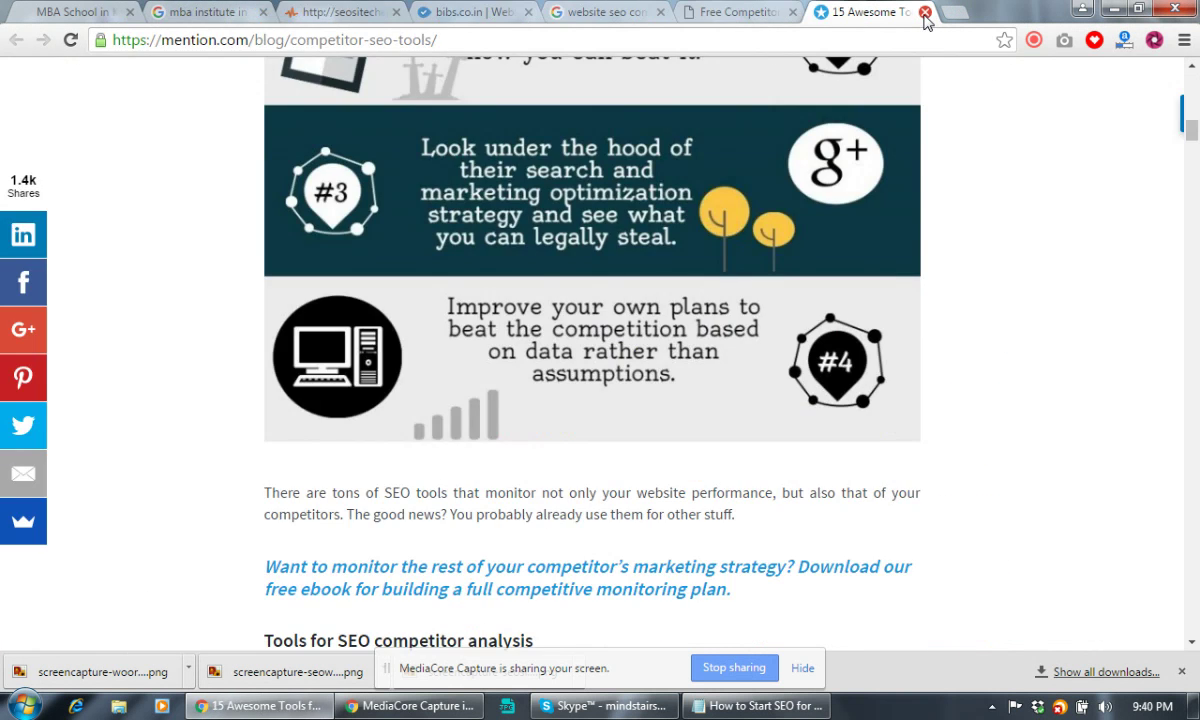
click(925, 12)
click(925, 12)
click(925, 12)
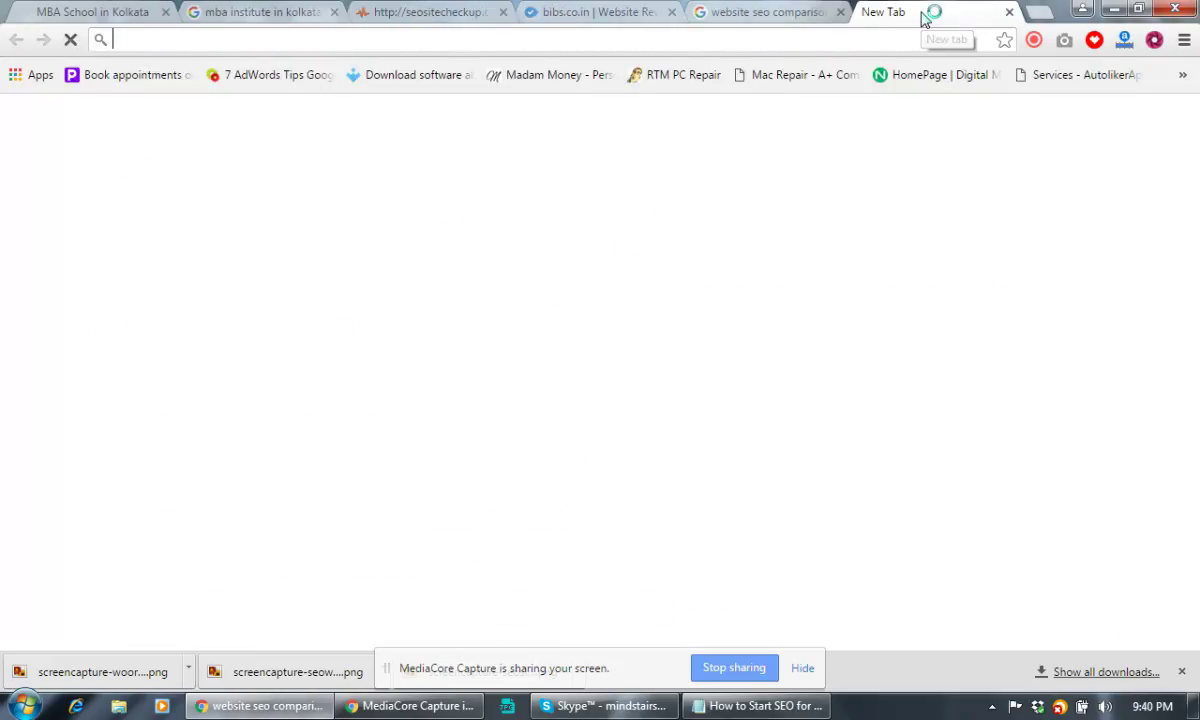
click(932, 12)
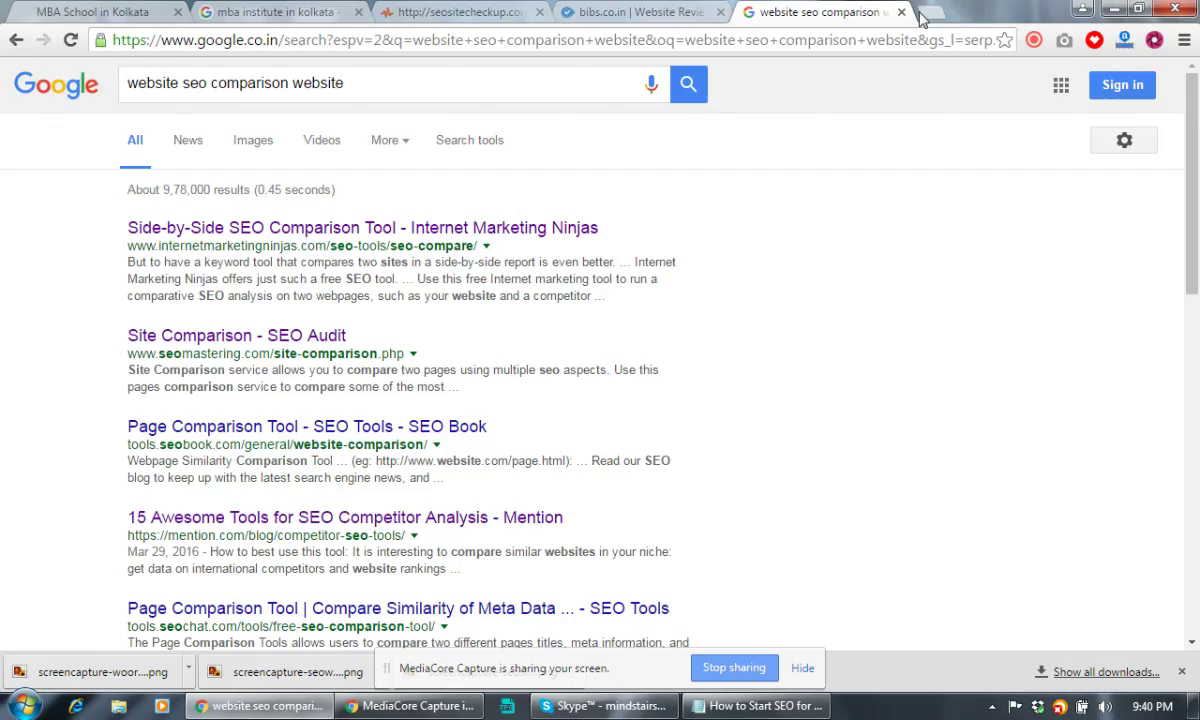
Step: Close the website SEO comparison search, WooRank and SEO Site Checkup tabs, and open the screen recorder's recording controls
click(887, 12)
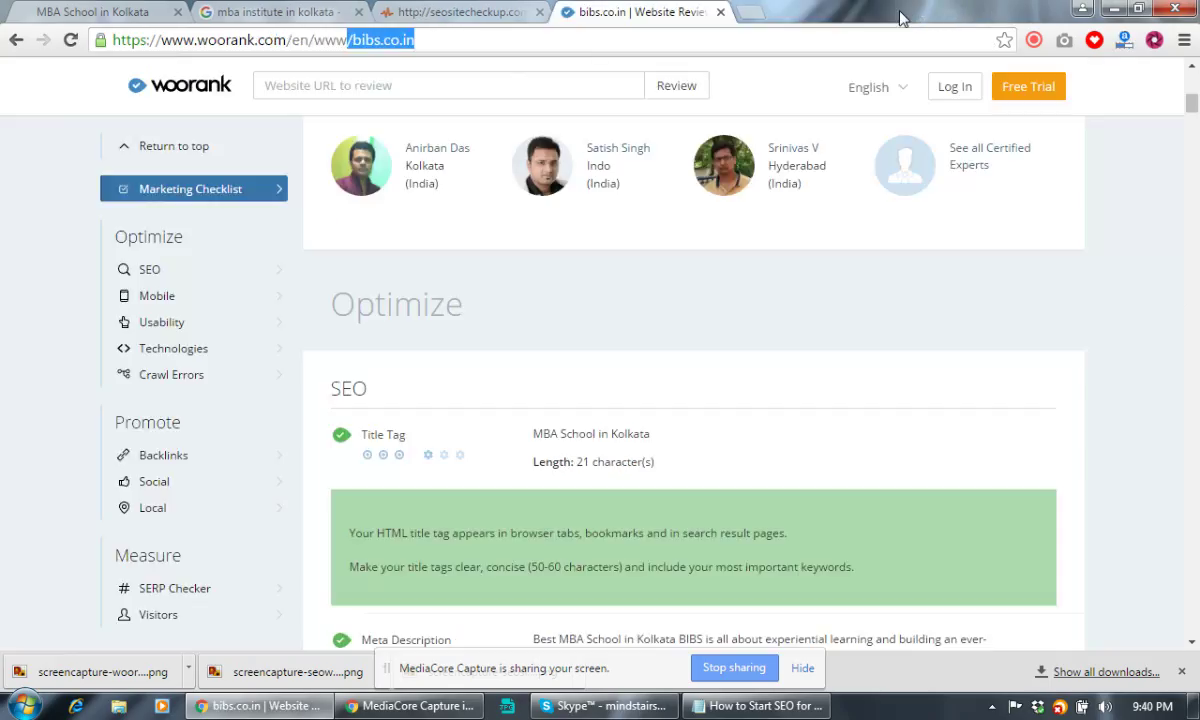
click(720, 13)
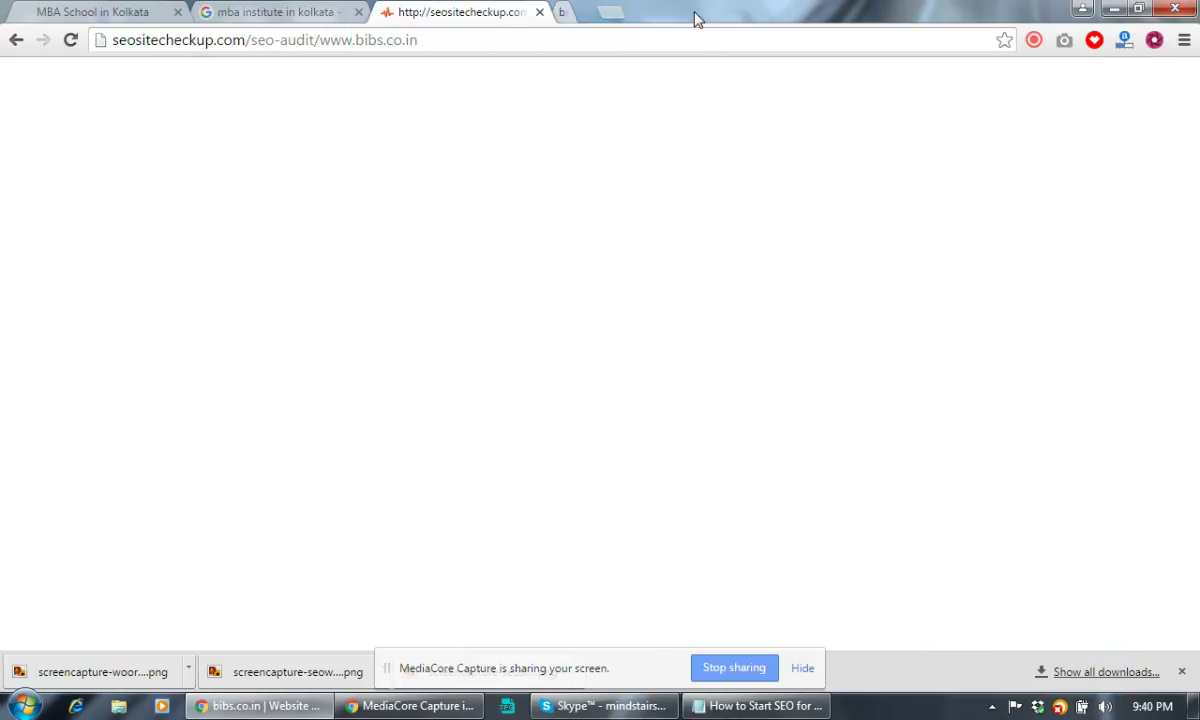
click(540, 13)
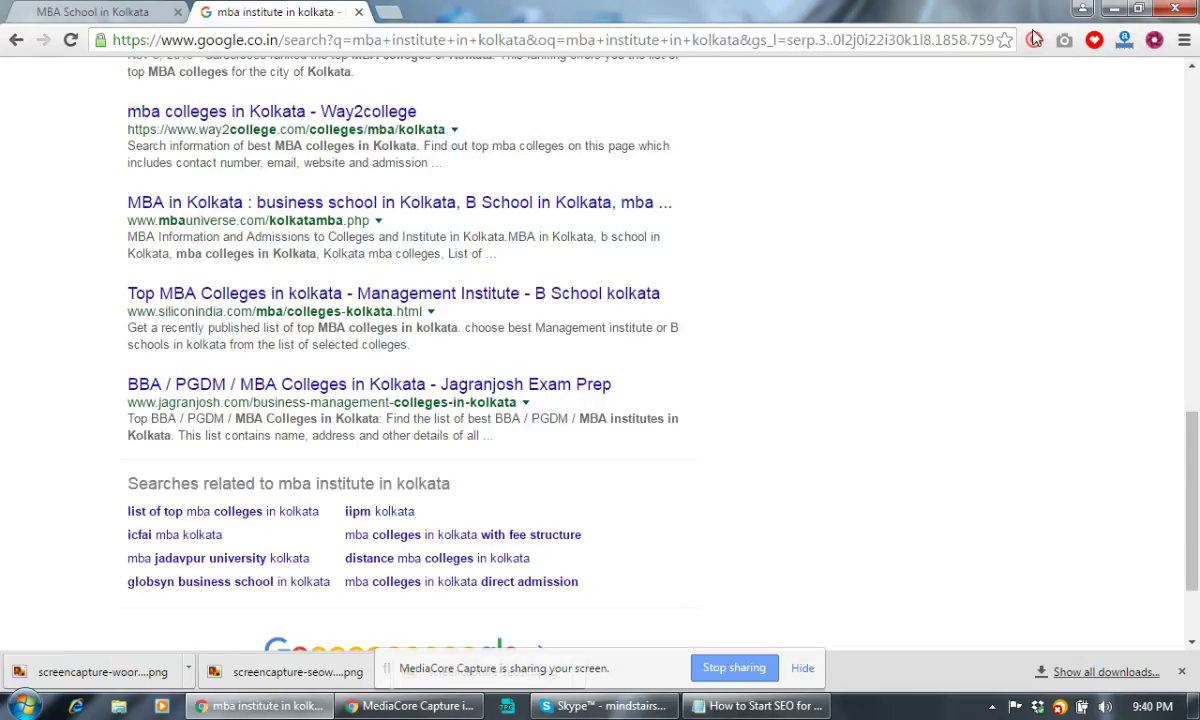
click(1035, 40)
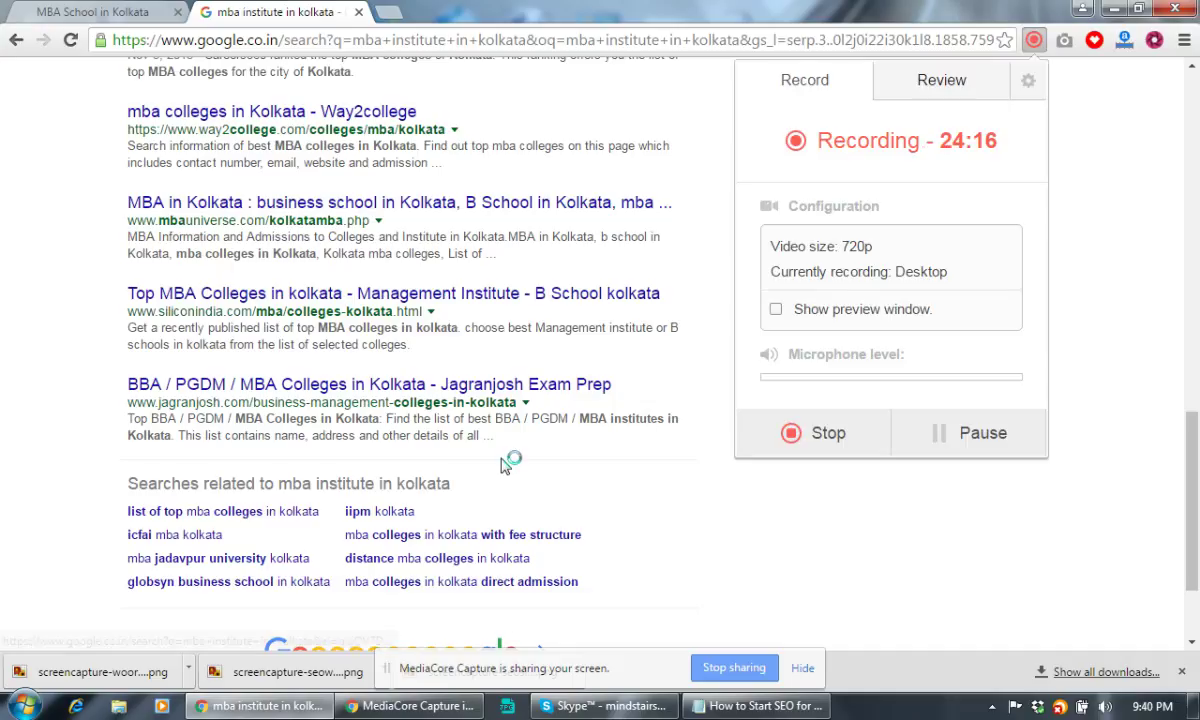